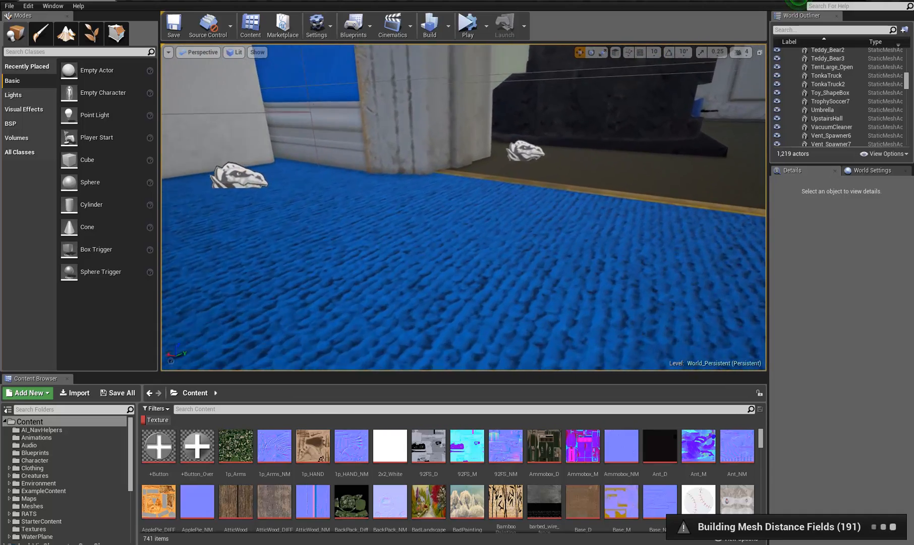
- Fly through the boys' room at floor level to examine the blue carpet, toys, furniture and doorway
key(w)
mouse_move(463, 208)
right_down()
mouse_move(497, 212)
mouse_move(469, 222)
right_up()
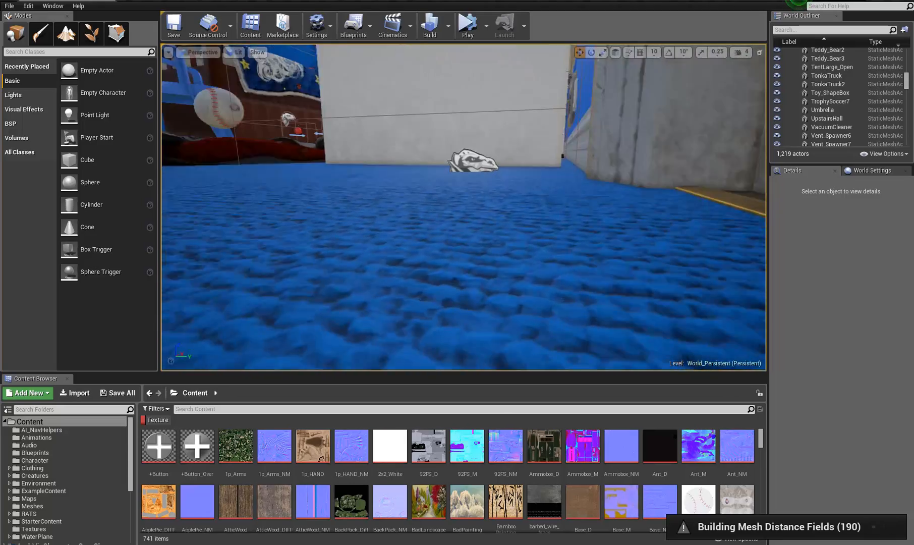
key(w)
right_drag(833, 169, 755, 145)
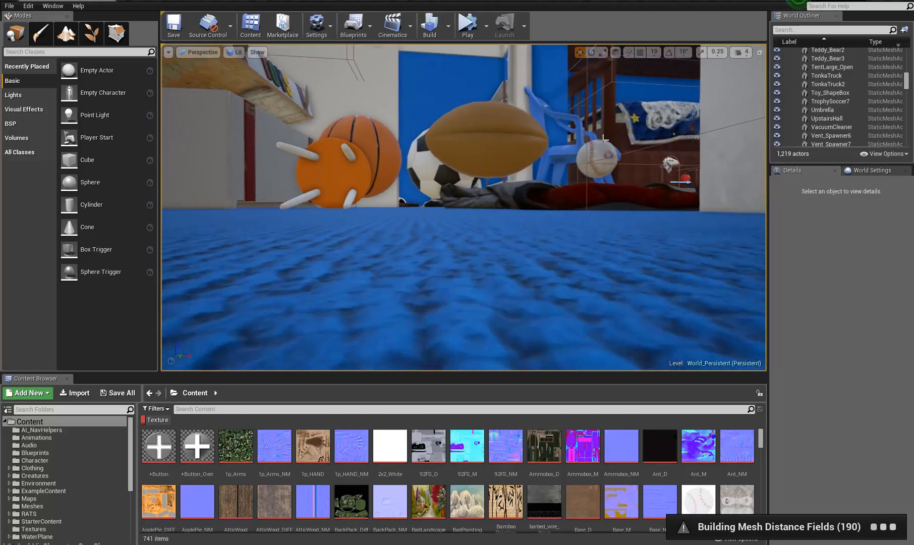
key(w)
right_drag(600, 138, 616, 133)
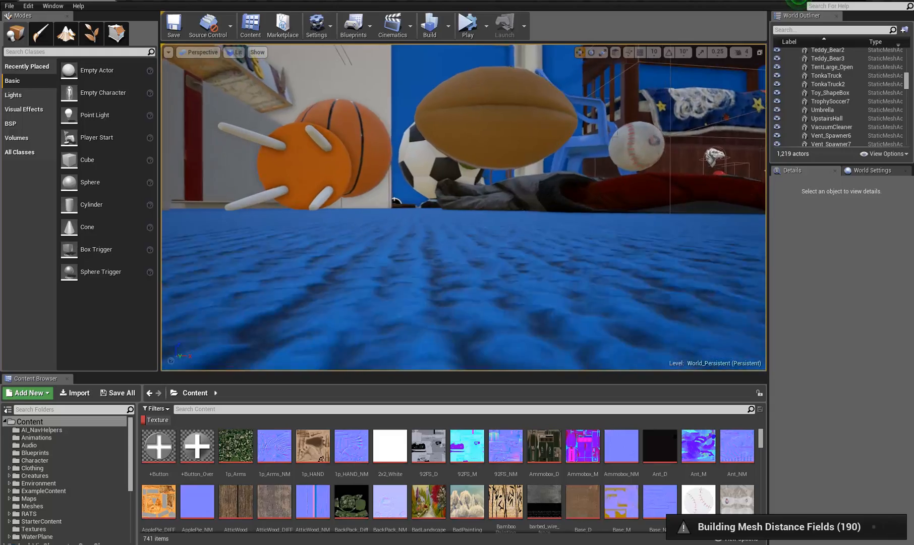
key(w)
right_drag(791, 136, 902, 141)
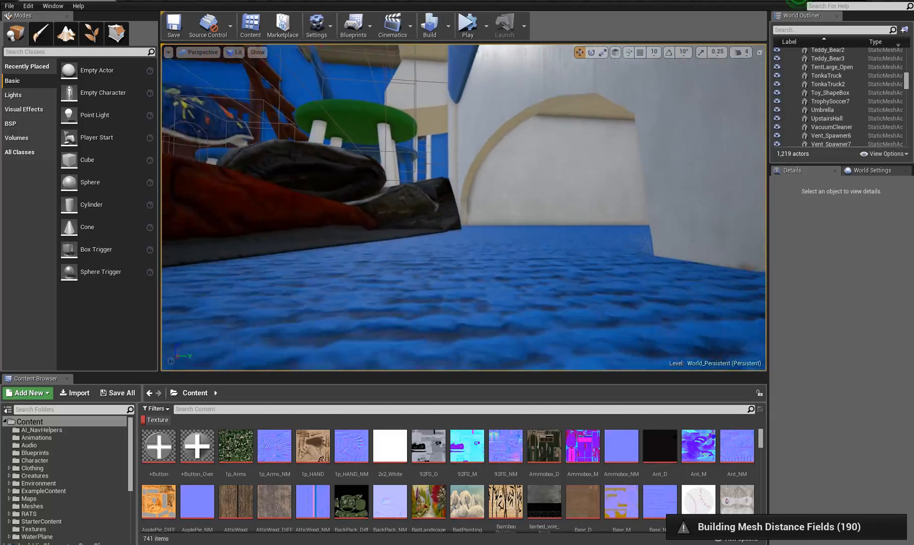
key(w)
right_drag(464, 206, 487, 207)
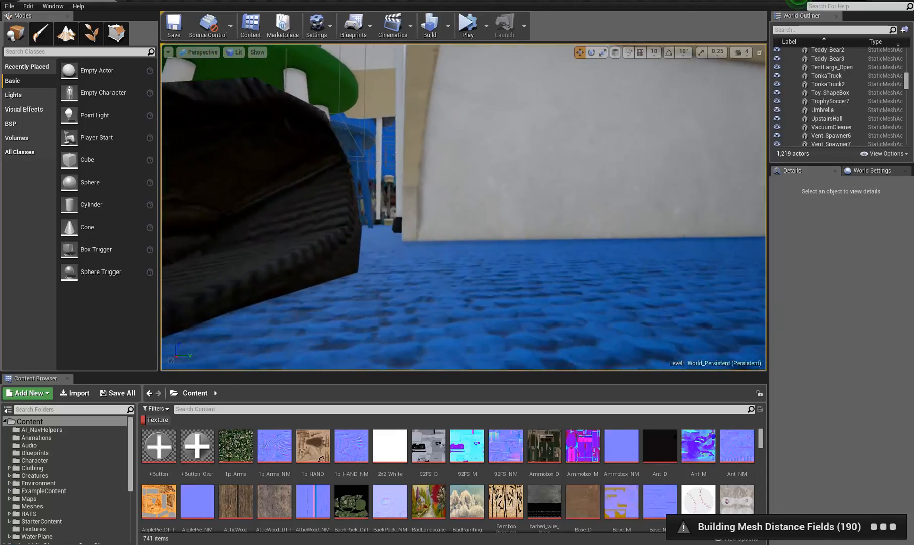
right_drag(911, 113, 807, 132)
key(w)
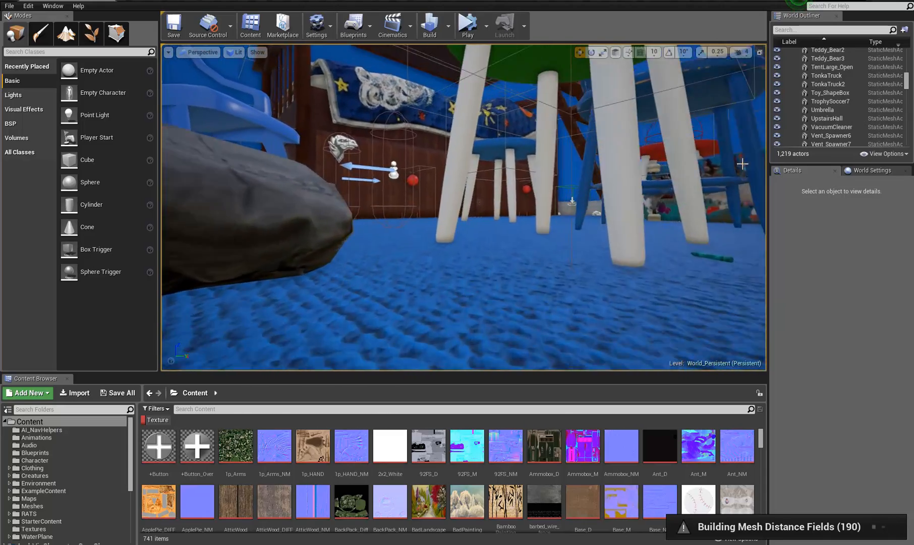
key(w)
right_drag(522, 179, 300, 192)
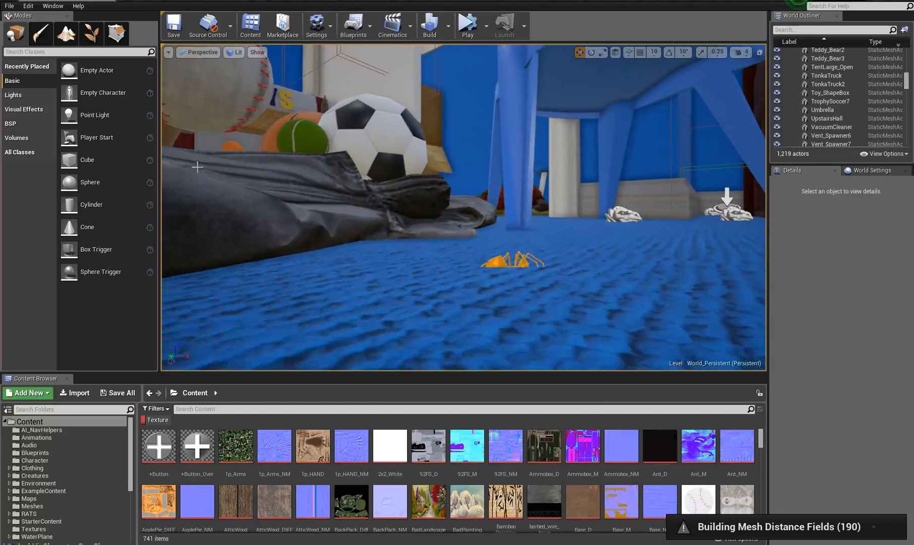
right_drag(197, 166, 45, 151)
key(w)
key(d)
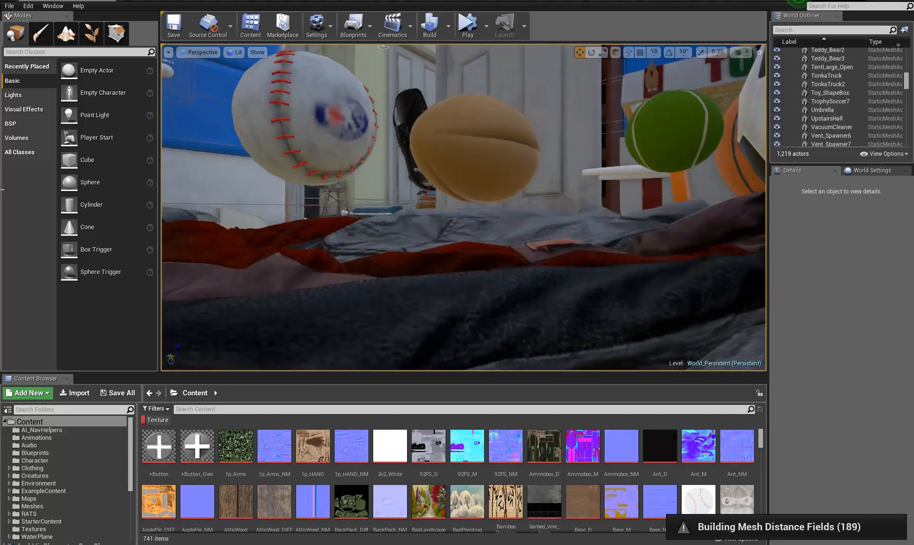
key(w)
right_drag(2, 195, 352, 189)
key(w)
key(w)
key(w)
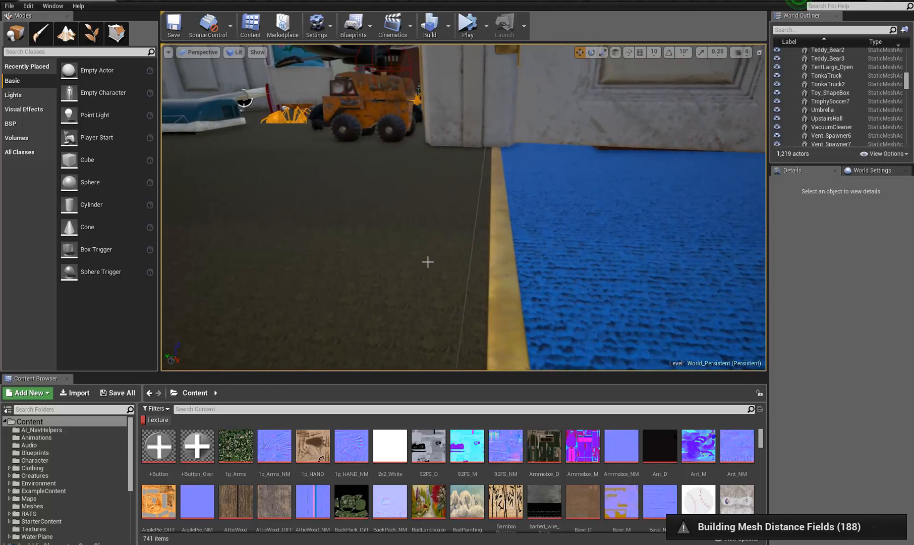
- Examine the blue carpet's surface up close and its border with the brown hallway carpet at the gold threshold strip
right_drag(439, 288, 453, 321)
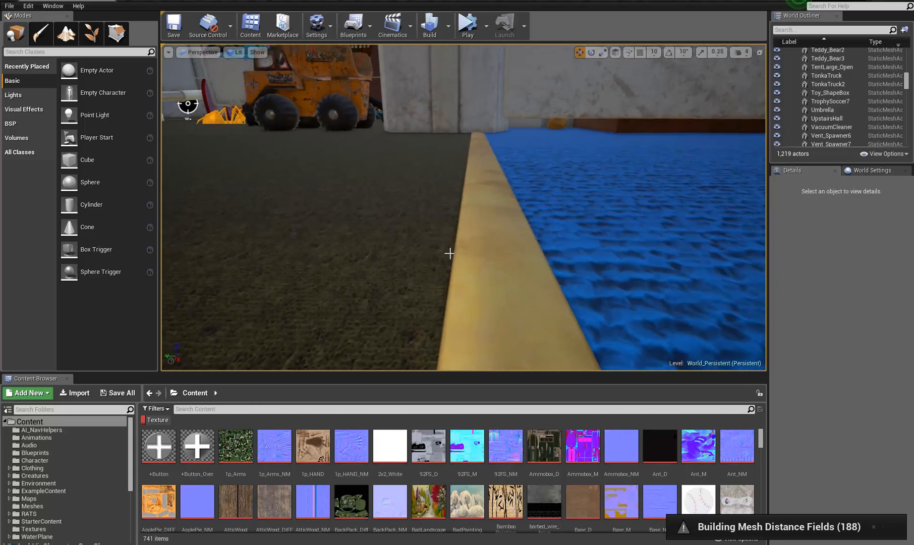
right_drag(190, 236, 475, 271)
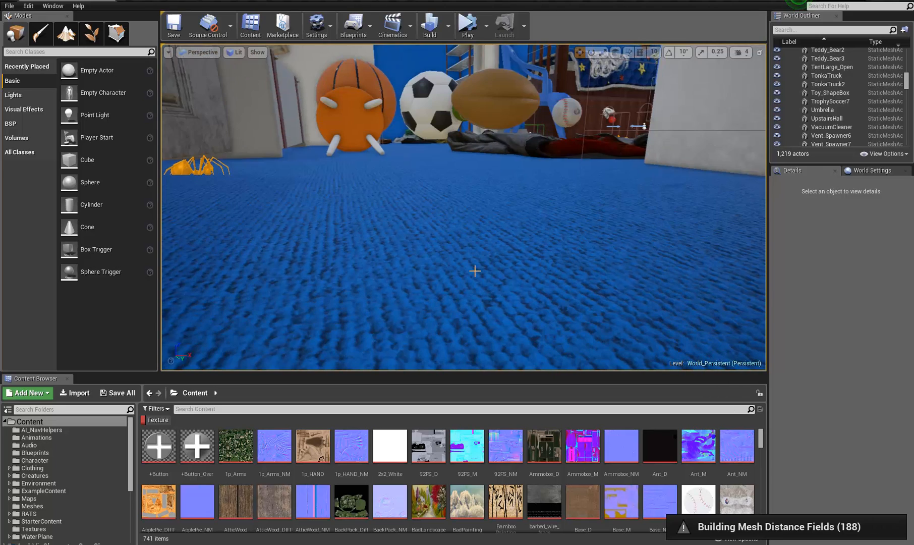
right_drag(502, 236, 307, 226)
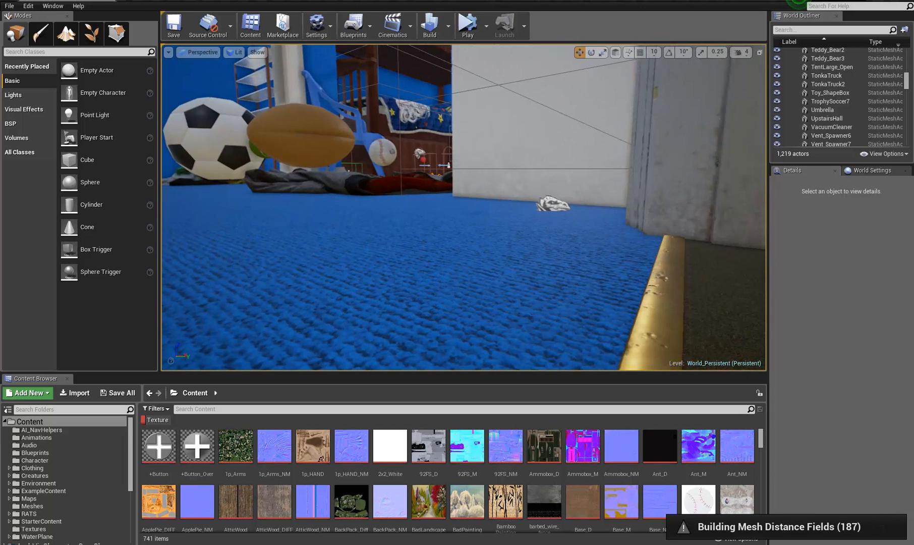
right_drag(463, 207, 645, 288)
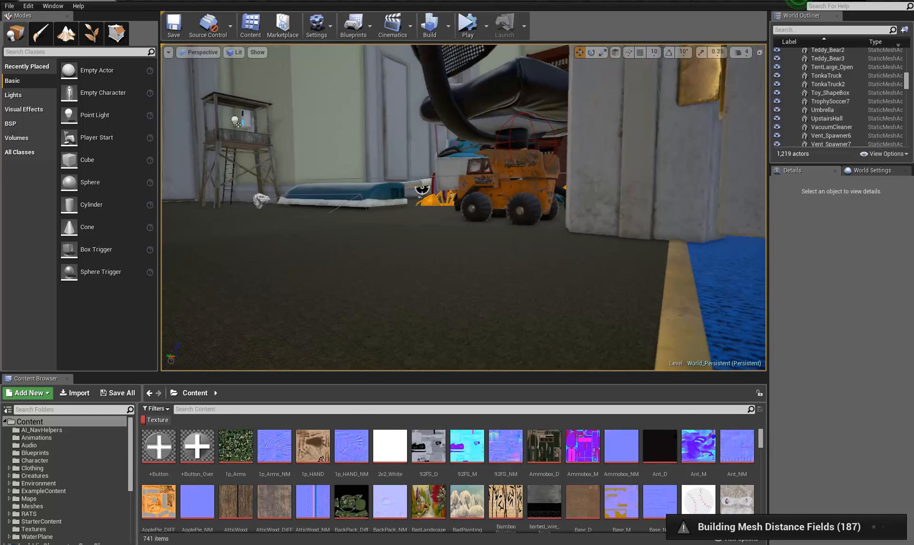
right_drag(464, 207, 656, 237)
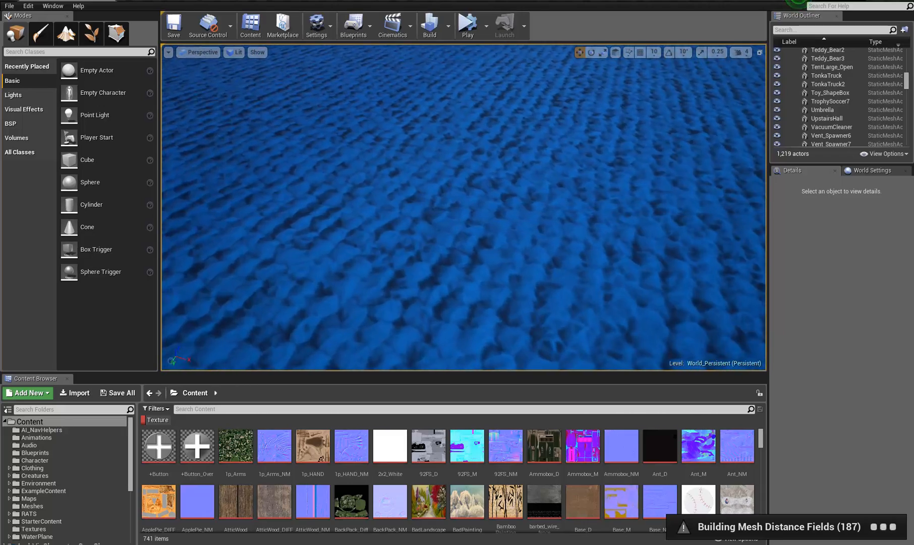
right_drag(464, 206, 499, 181)
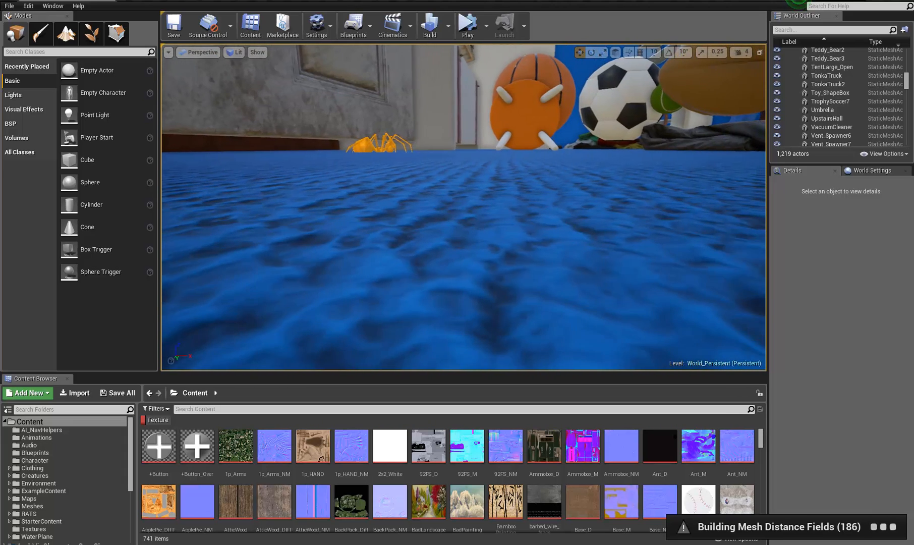
right_drag(464, 207, 464, 253)
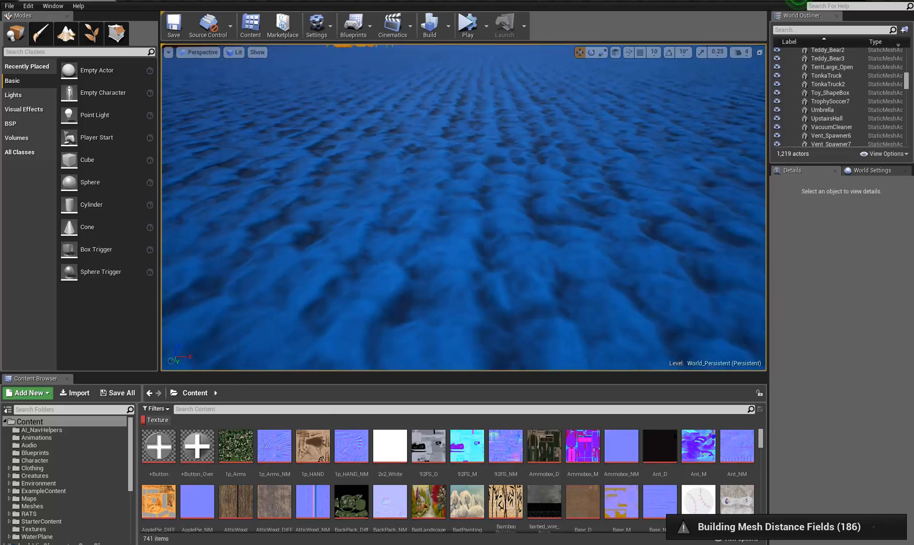
right_drag(463, 207, 466, 242)
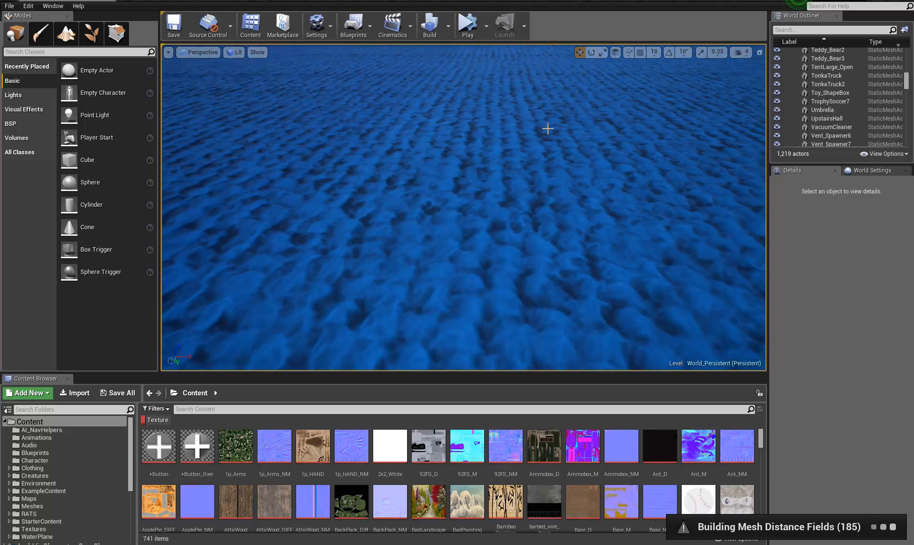
right_drag(547, 129, 513, 302)
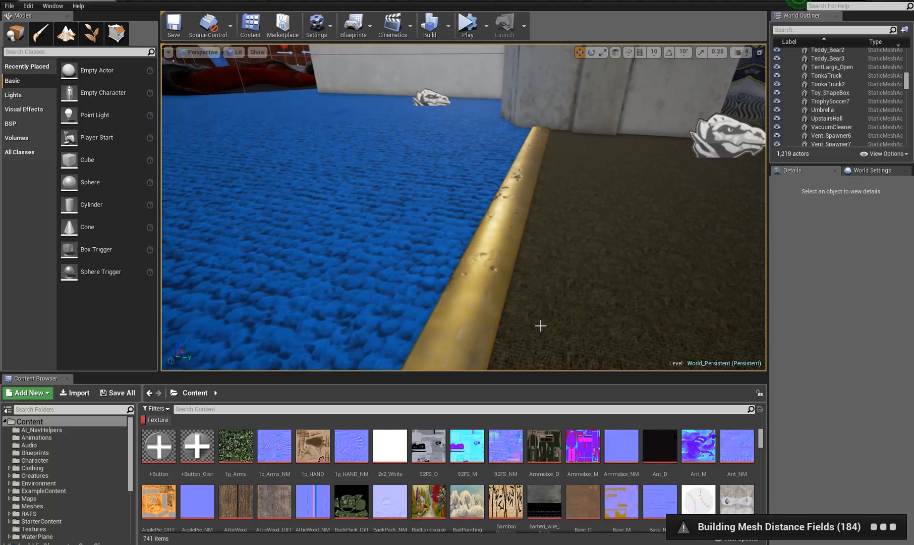
- Look through the project's content folders and expand the RATS folder
scroll(29, 510, down, 2)
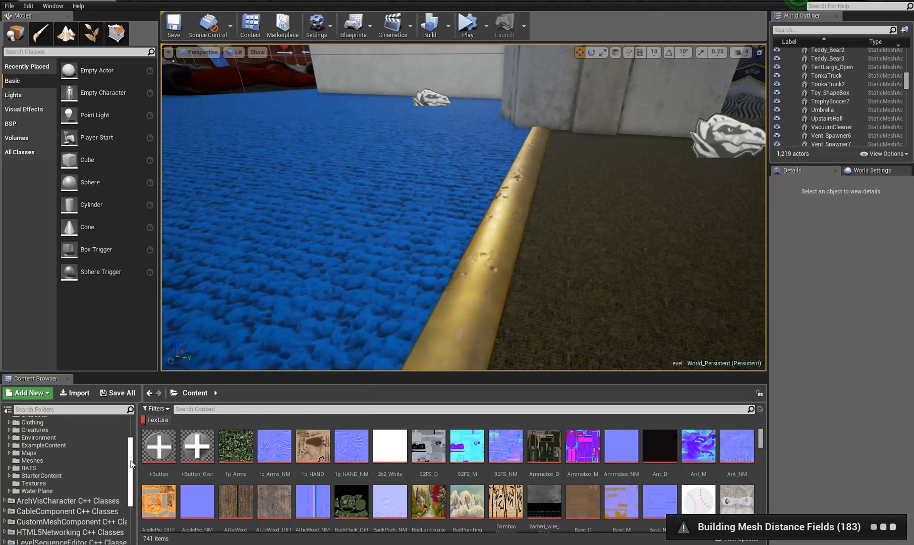
drag(130, 463, 131, 438)
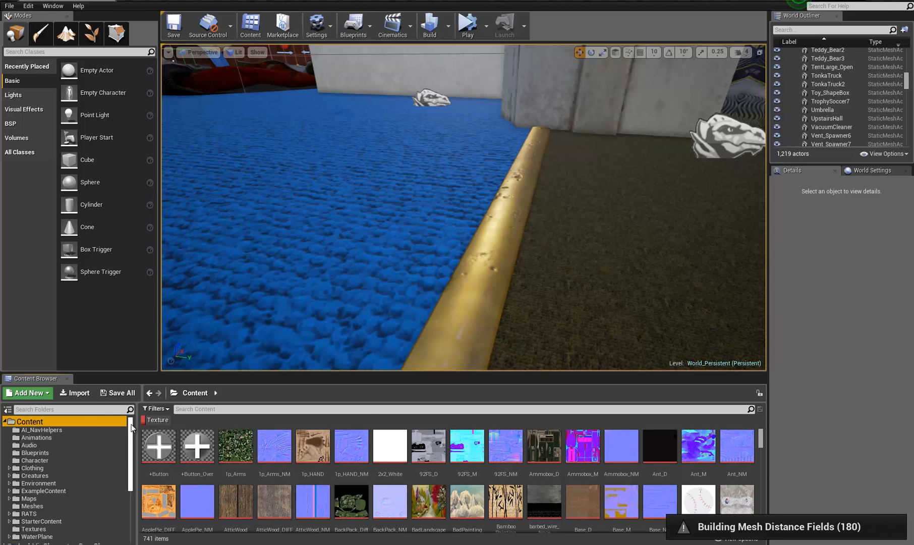
scroll(132, 427, down, 3)
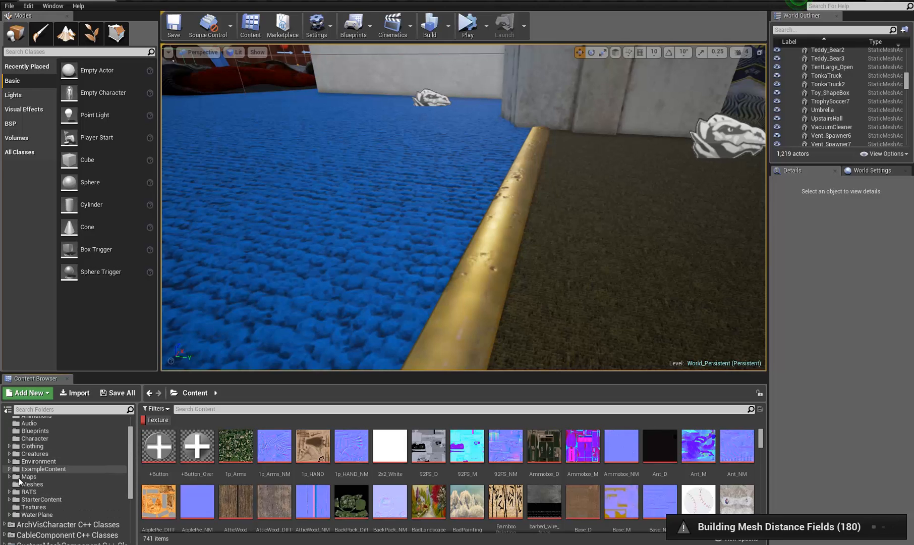
click(10, 492)
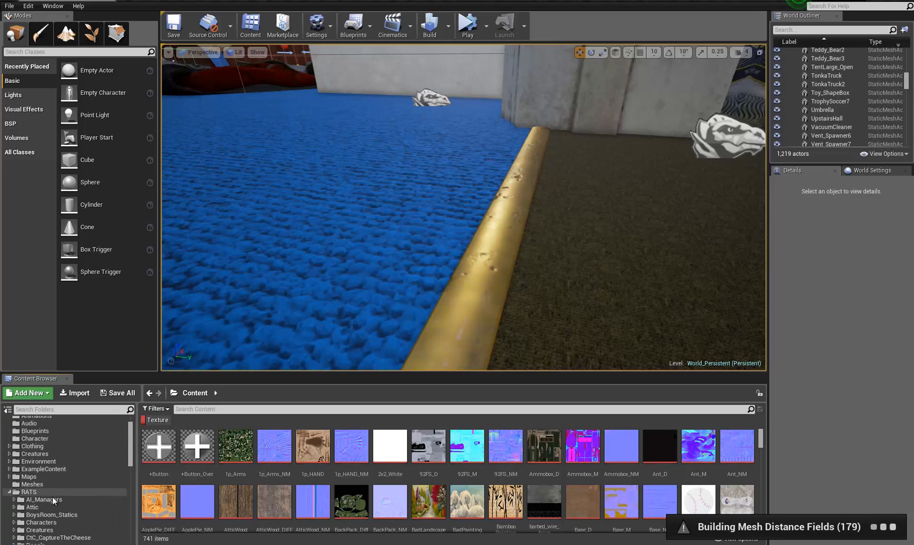
- Select the BoysRoom mesh in the level through its blue carpet, locate its source asset and open it for inspection
click(258, 295)
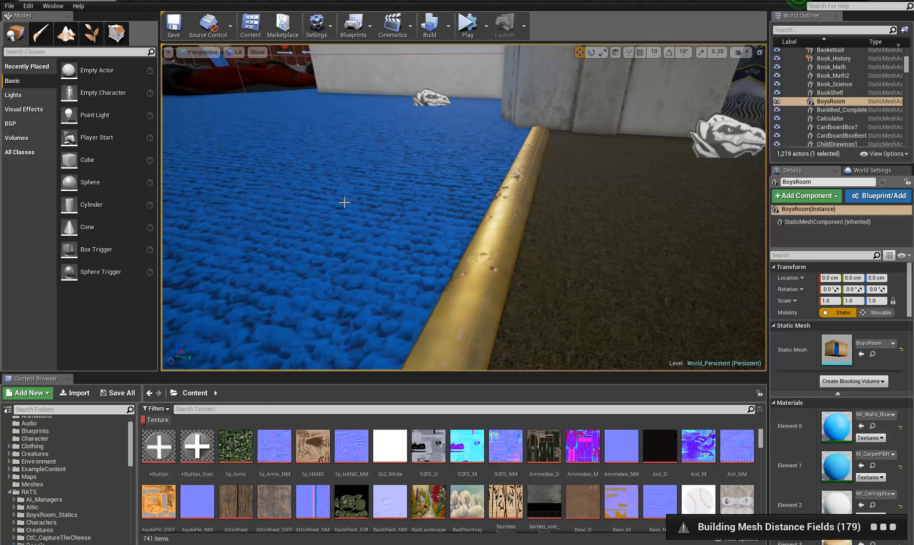
key(ctrl+b)
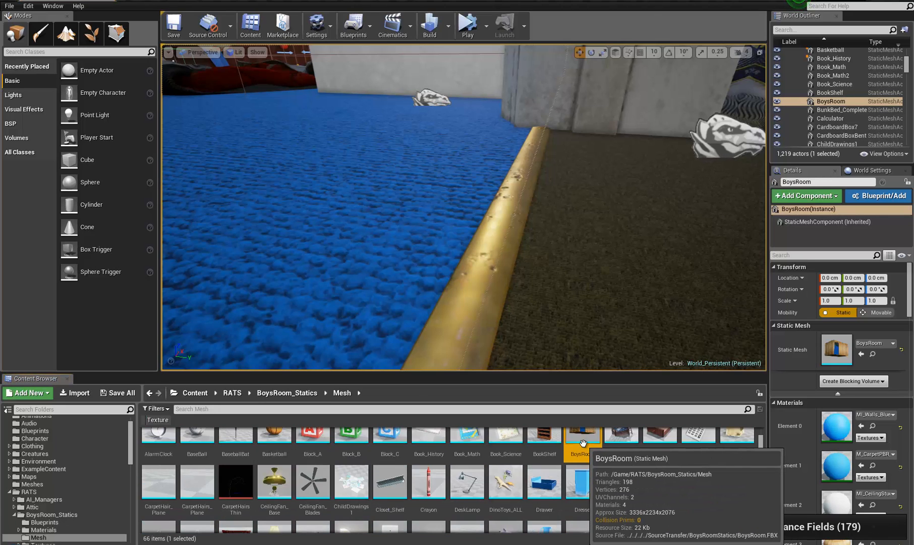
double_click(584, 440)
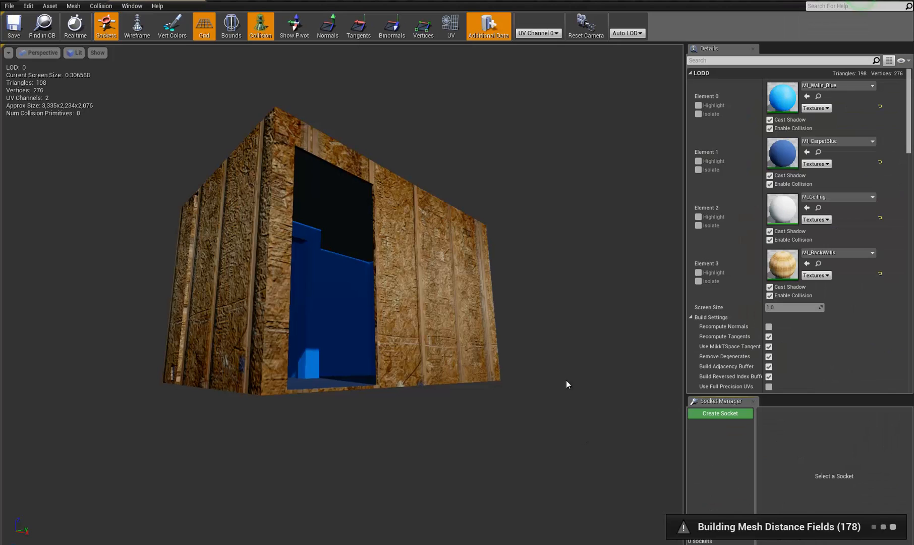
- Inspect the carpet inside the BoysRoom mesh, check which surface Element 1 covers using its highlight, and return to the World_Persistent level
key(w)
right_drag(358, 275, 388, 323)
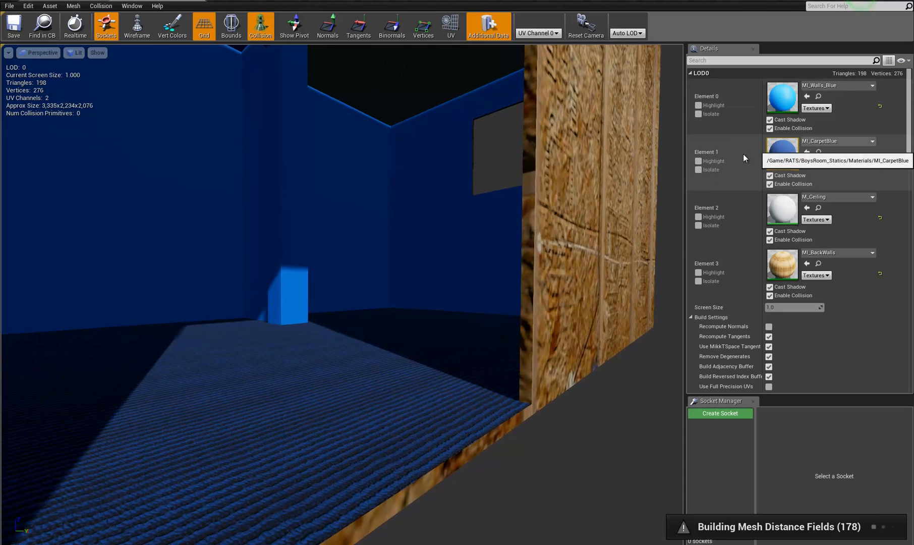
click(698, 161)
click(700, 161)
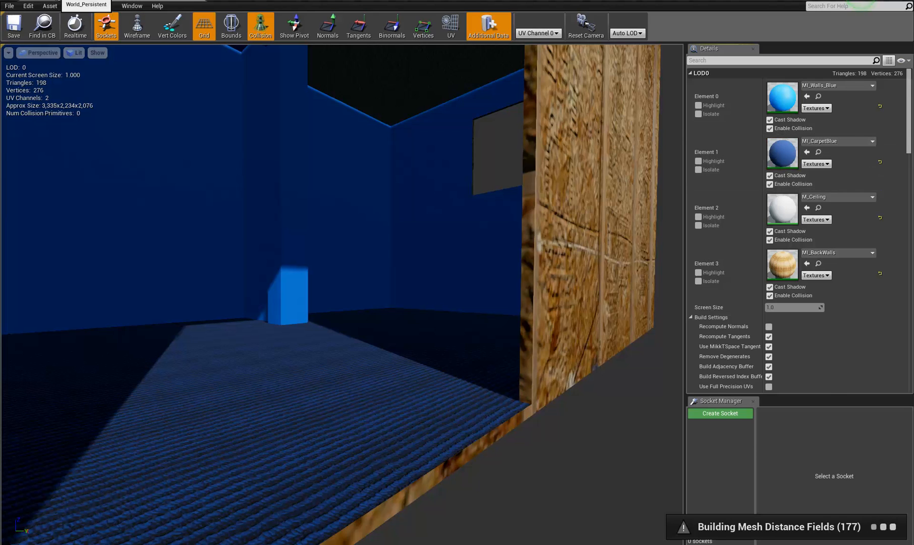
click(86, 5)
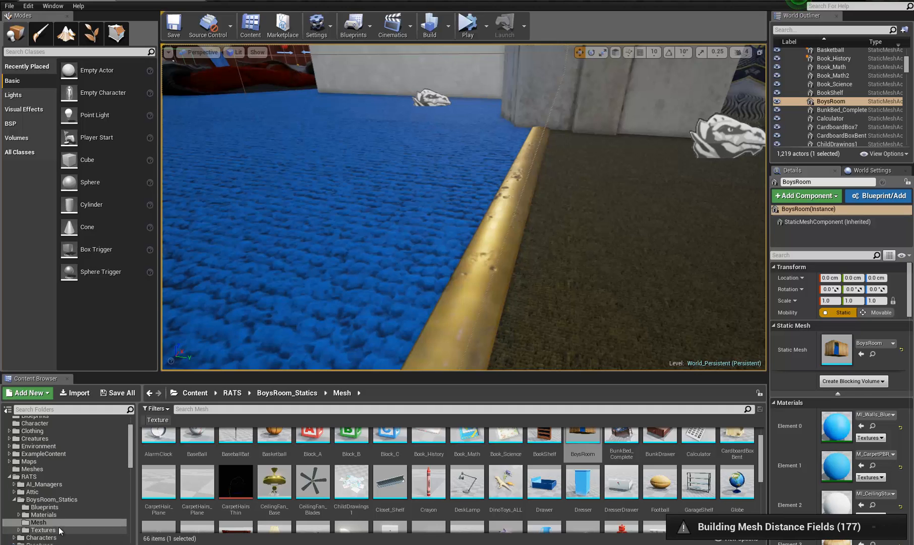
- Create a new folder named NeoFur_Carpet inside BoysRoom_Statics
scroll(59, 530, down, 2)
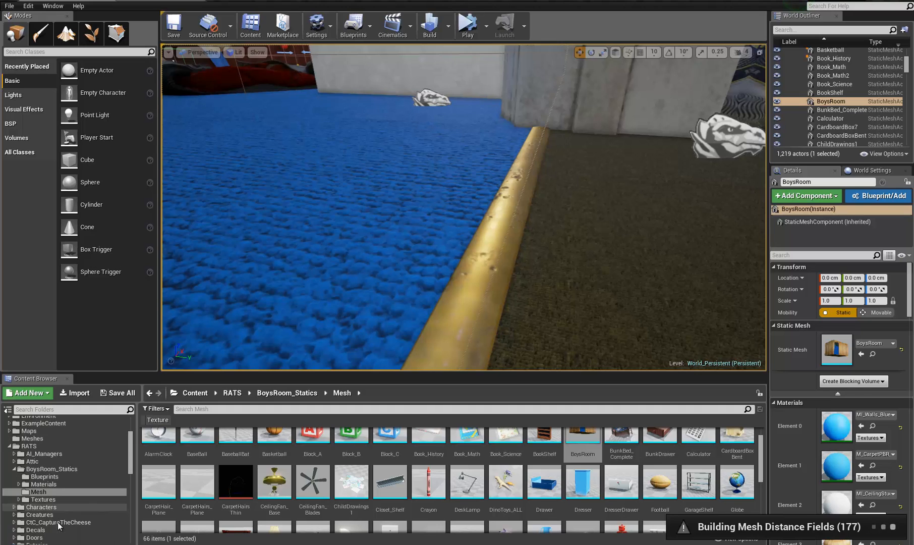
right_click(52, 469)
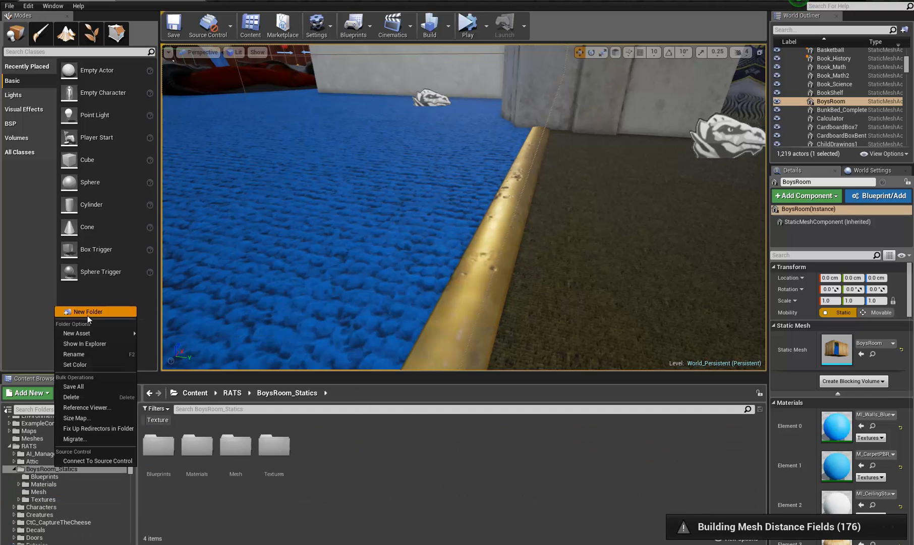
click(88, 315)
text(Neo)
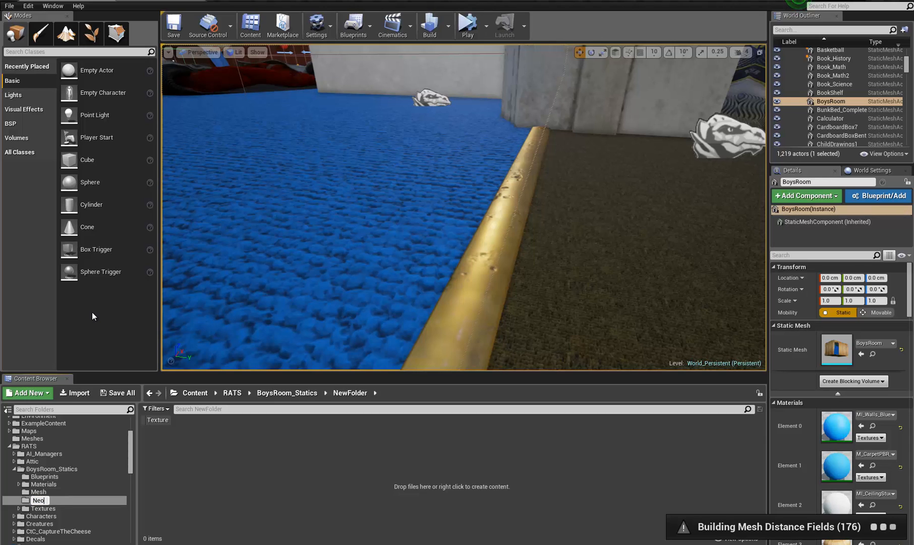
text(Fur_Carpet)
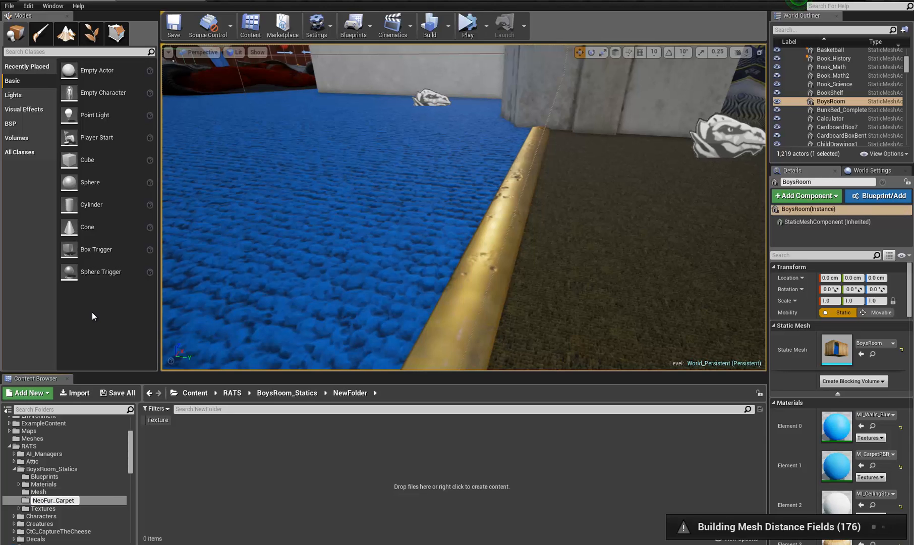
key(Return)
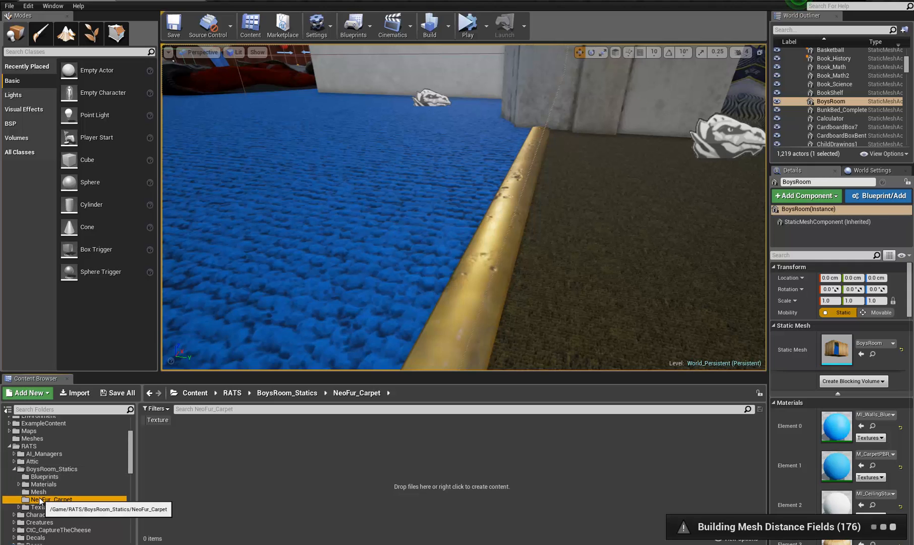
- Create a Neo Fur Asset named BlueCarpet_Fur in the NeoFur_Carpet folder
right_click(199, 454)
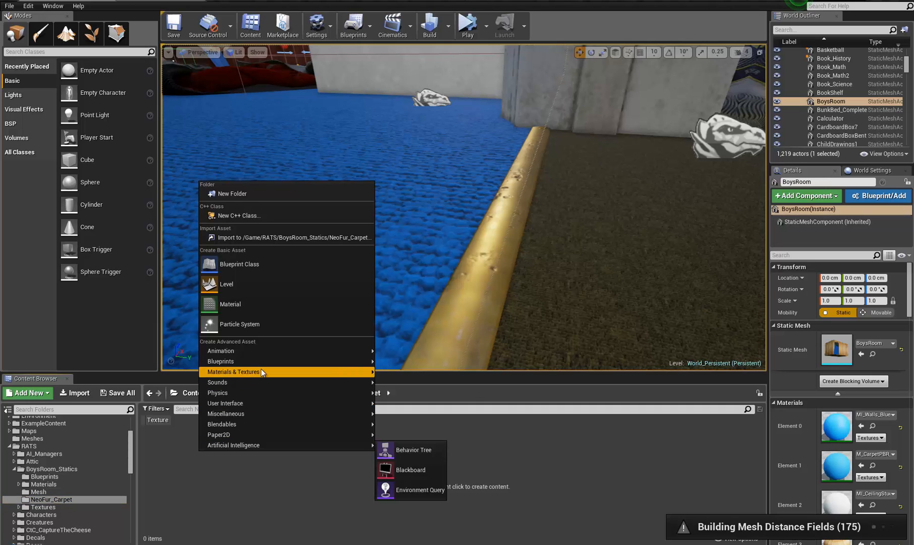
mouse_move(276, 413)
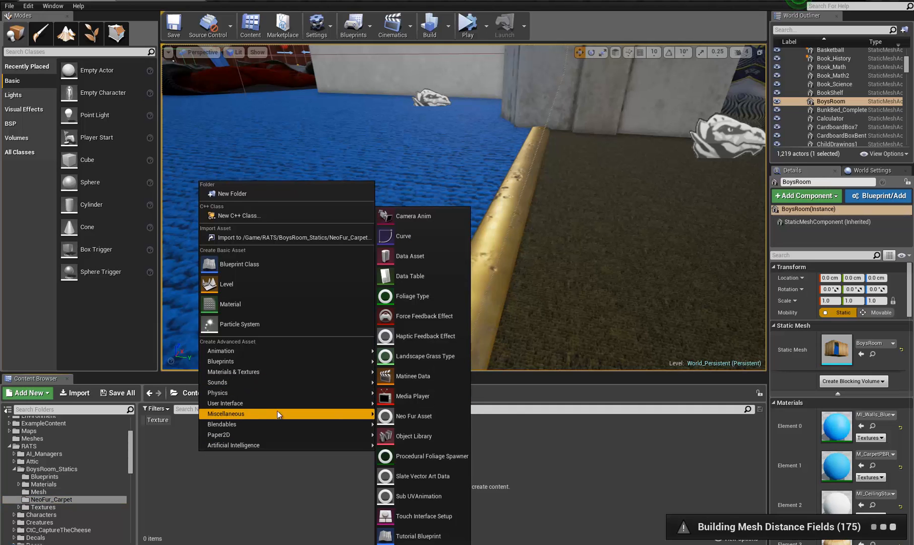
click(429, 415)
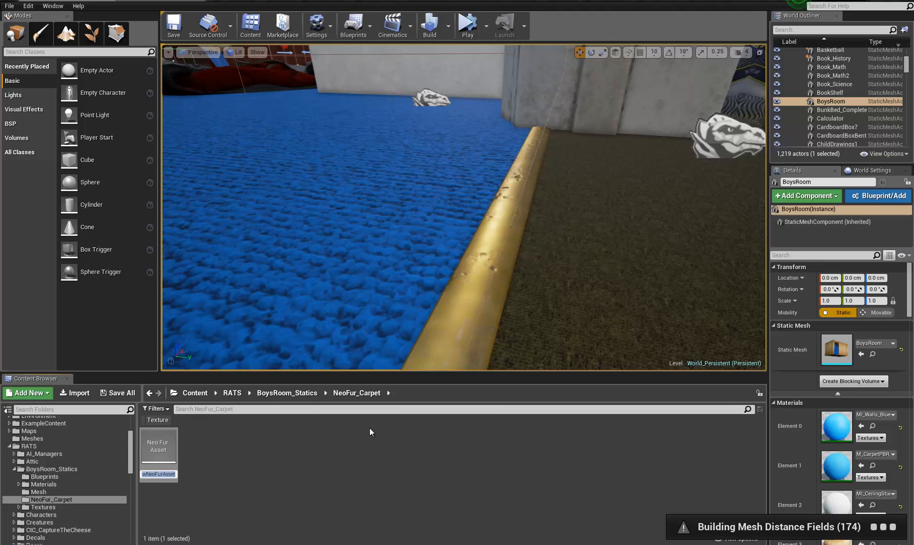
text(BlueCarpet_F)
text(ur)
key(Return)
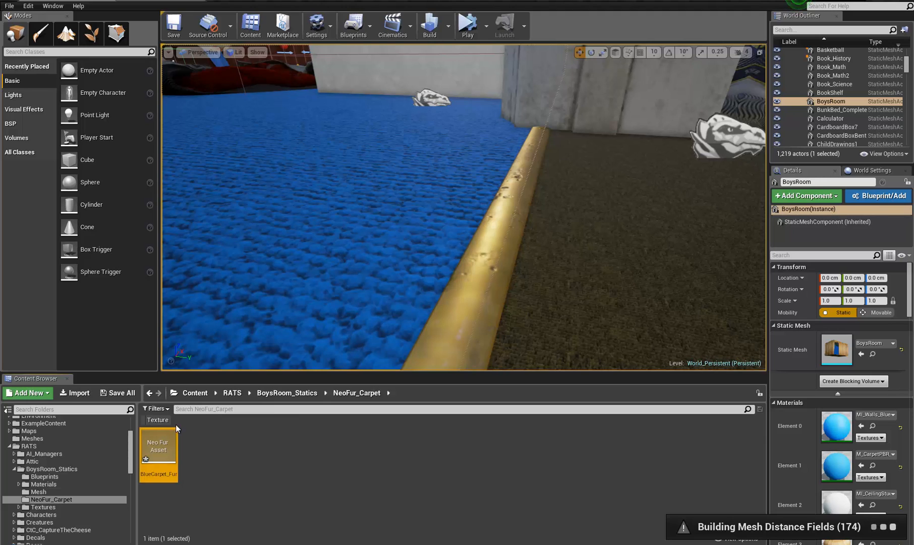
- Assign the BoysRoom mesh as the Growth Mesh Static of BlueCarpet_Fur and return to the World_Persistent level
double_click(158, 446)
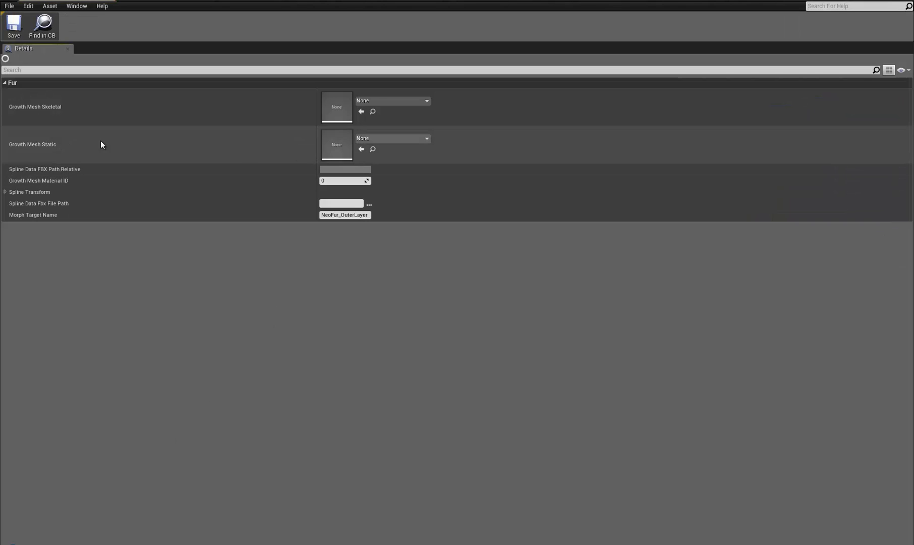
drag(49, 1, 199, 1)
click(111, 4)
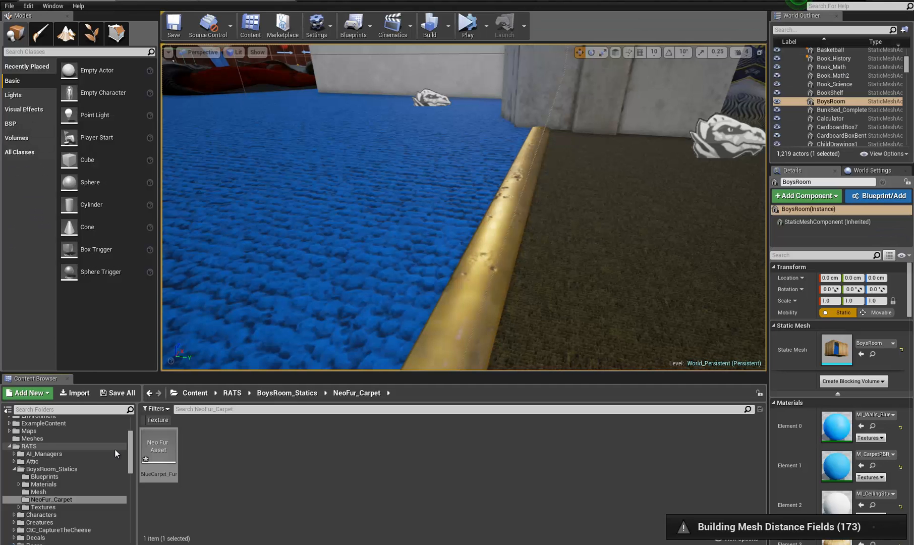
click(39, 491)
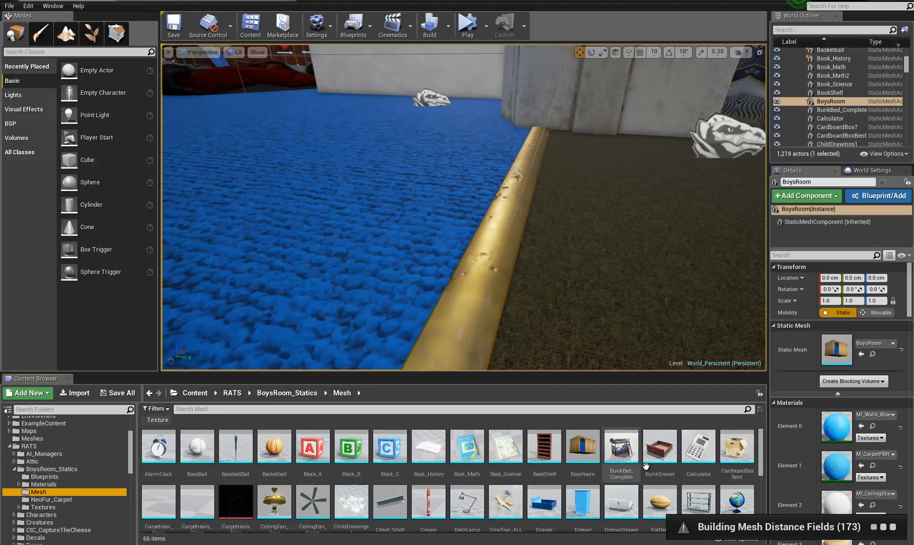
click(581, 454)
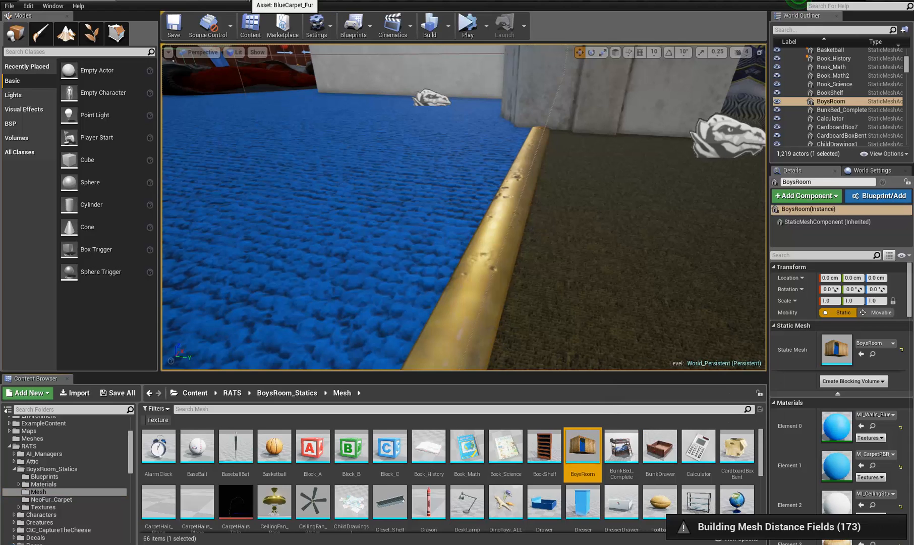
click(249, 3)
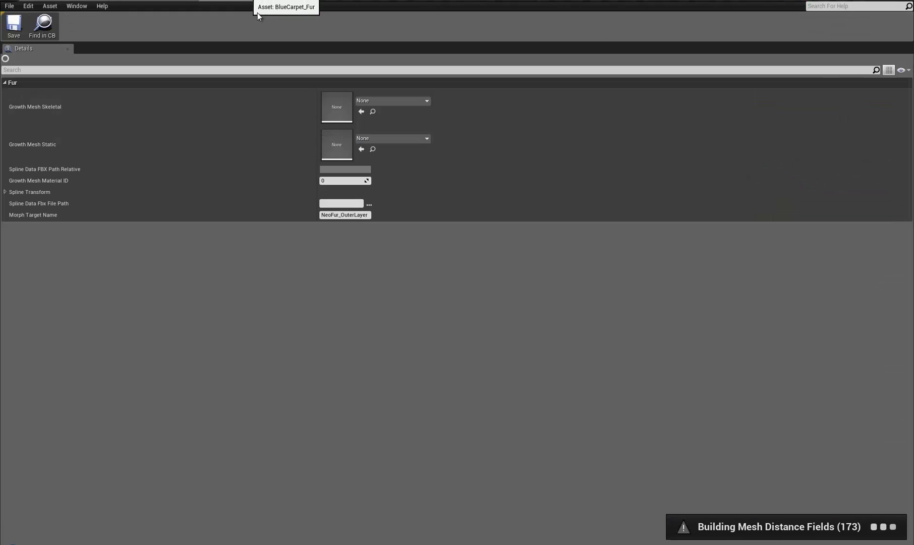
click(361, 149)
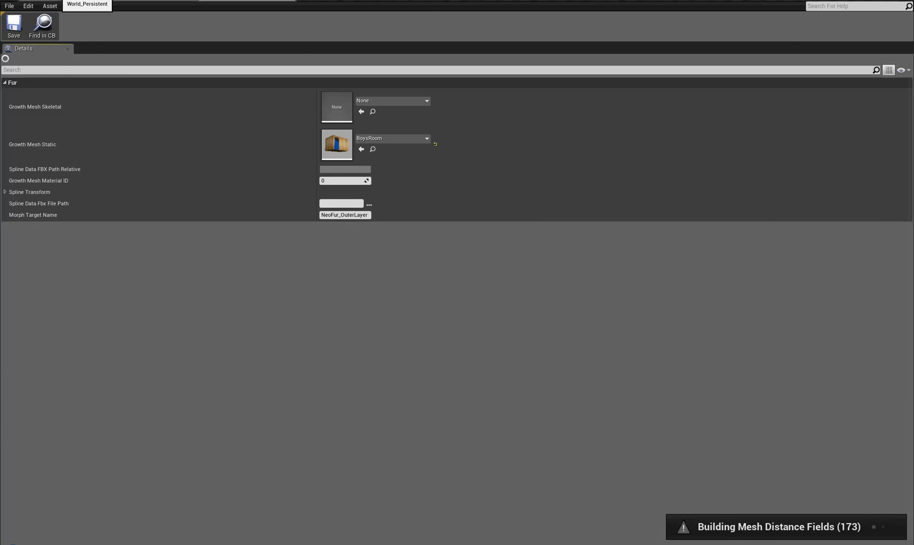
click(88, 3)
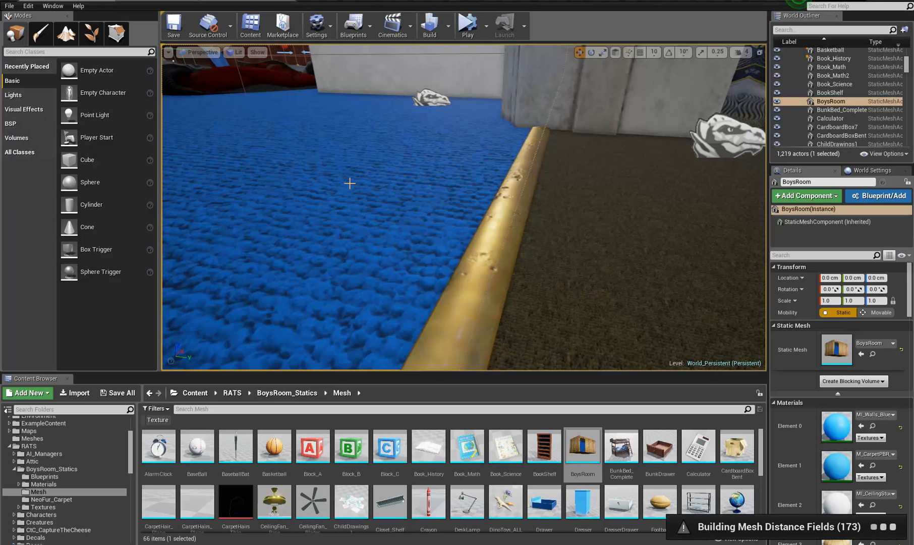
- Add a Neo Fur component to the BoysRoom actor, keeping its default name
right_drag(497, 300, 454, 73)
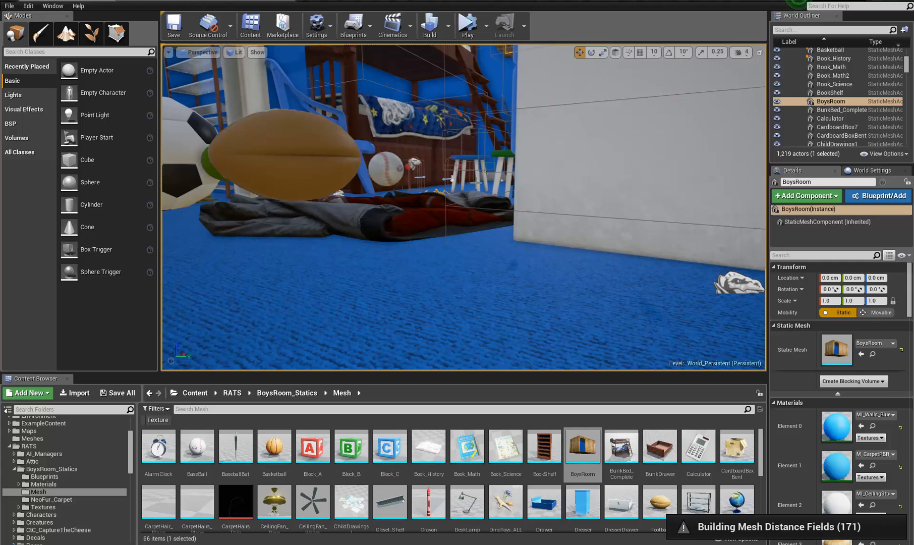
right_drag(526, 346, 278, 355)
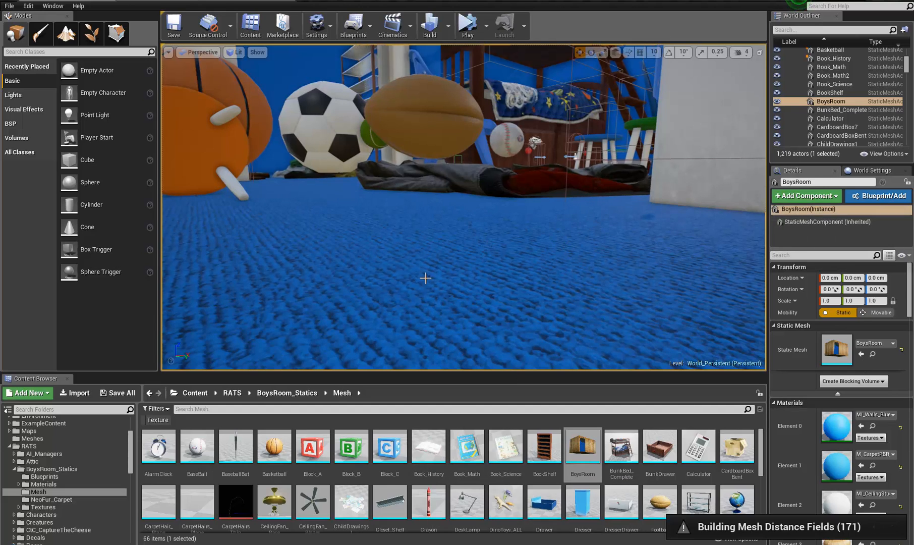
right_drag(425, 277, 545, 173)
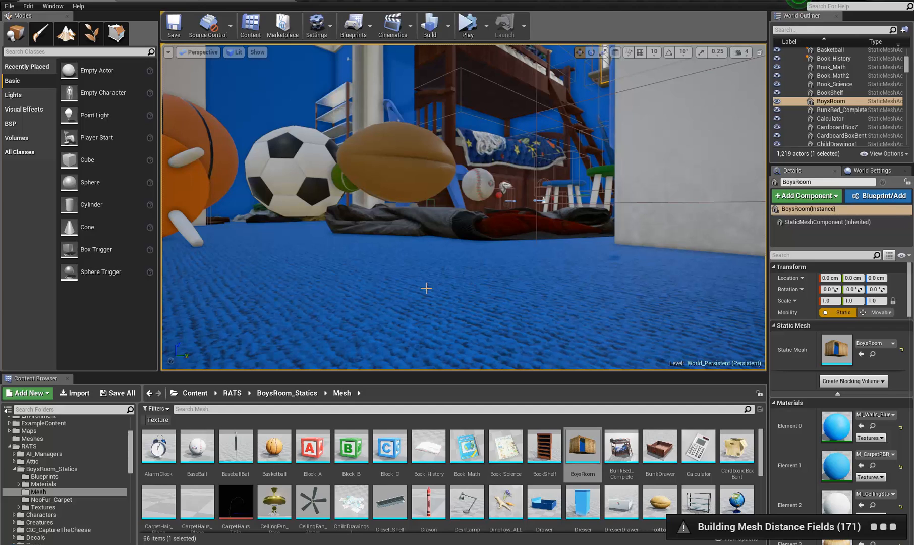
click(838, 196)
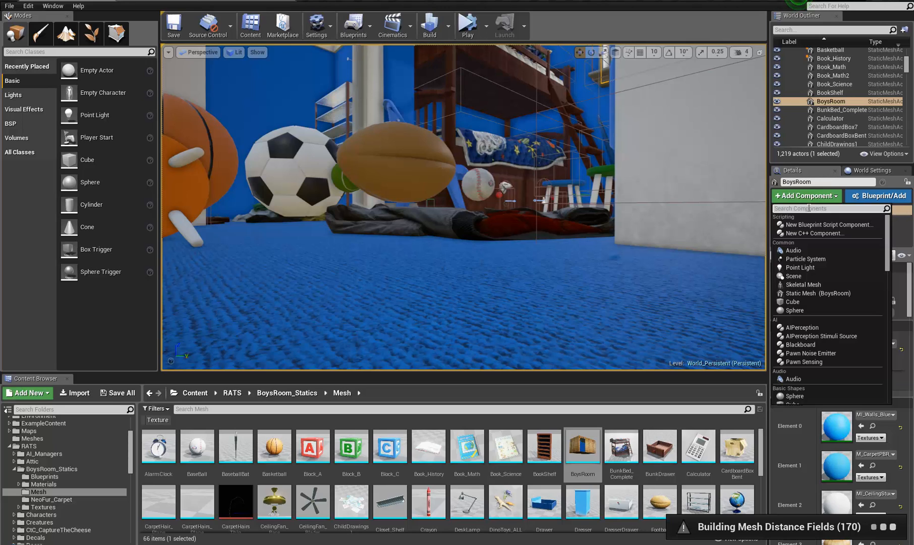
text(neo)
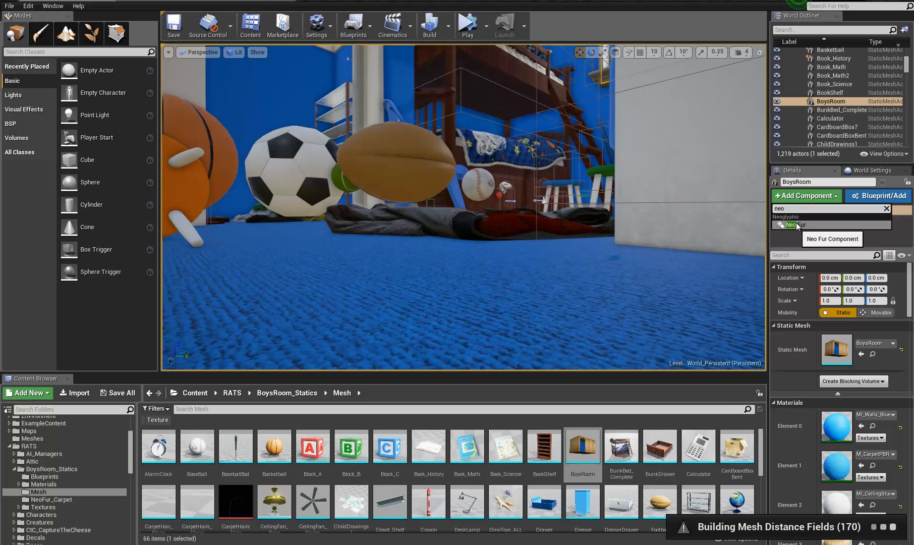
click(806, 226)
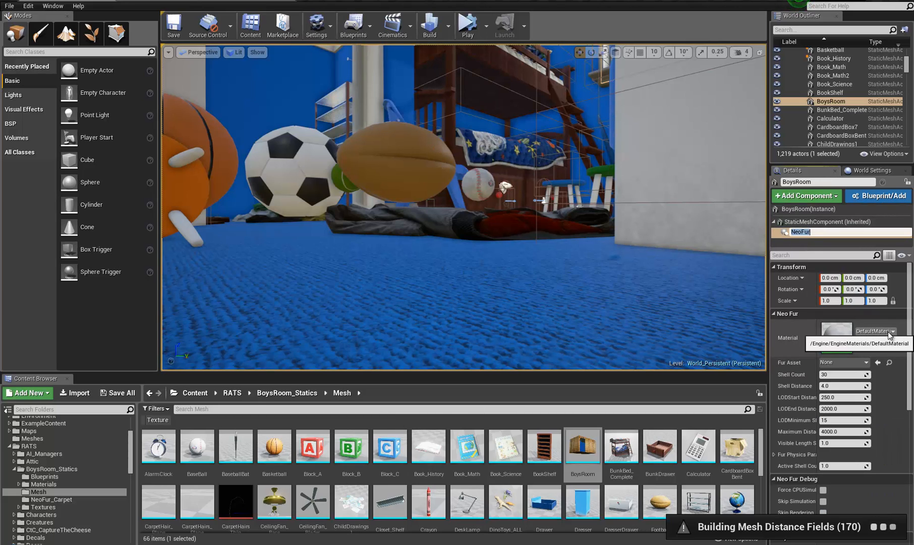
click(615, 287)
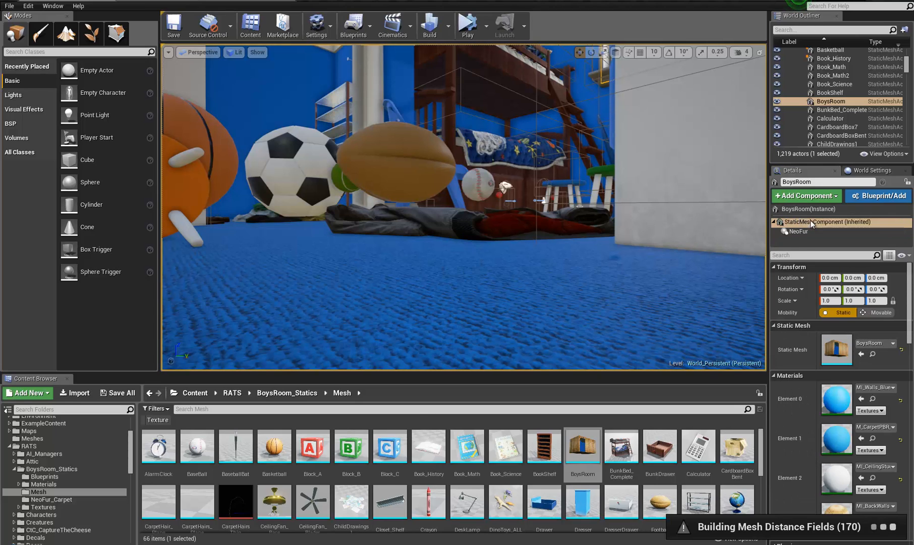
- Assign BlueCarpet_Fur as the Fur Asset of the BoysRoom actor's NeoFur component and inspect the fur in the level
click(799, 231)
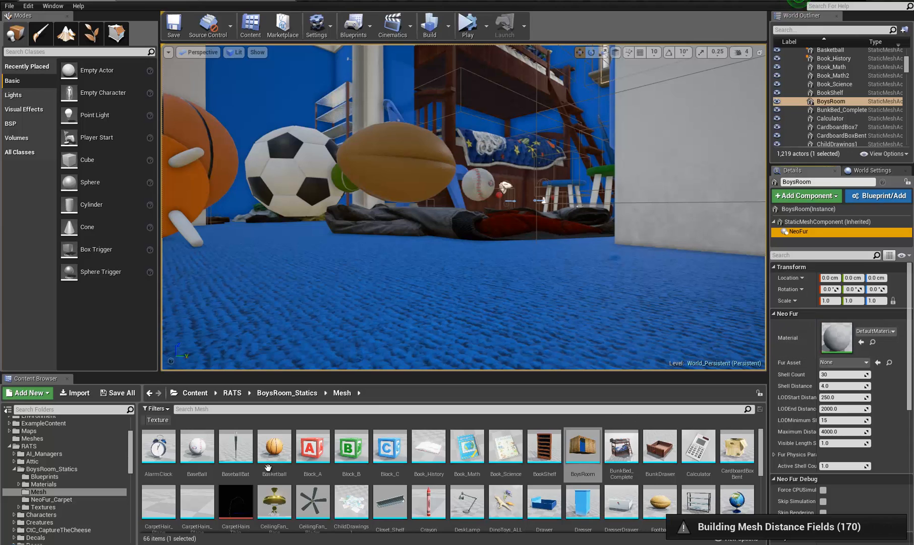
click(50, 499)
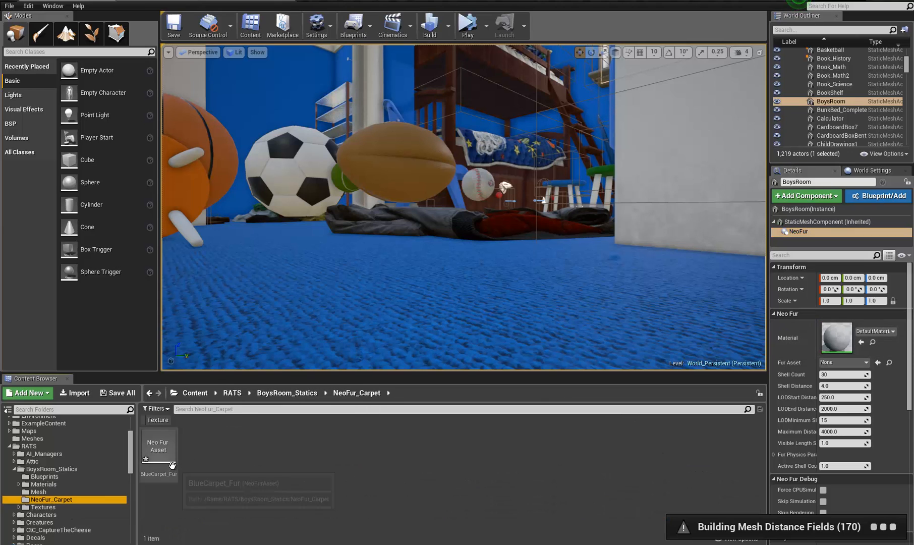
click(172, 465)
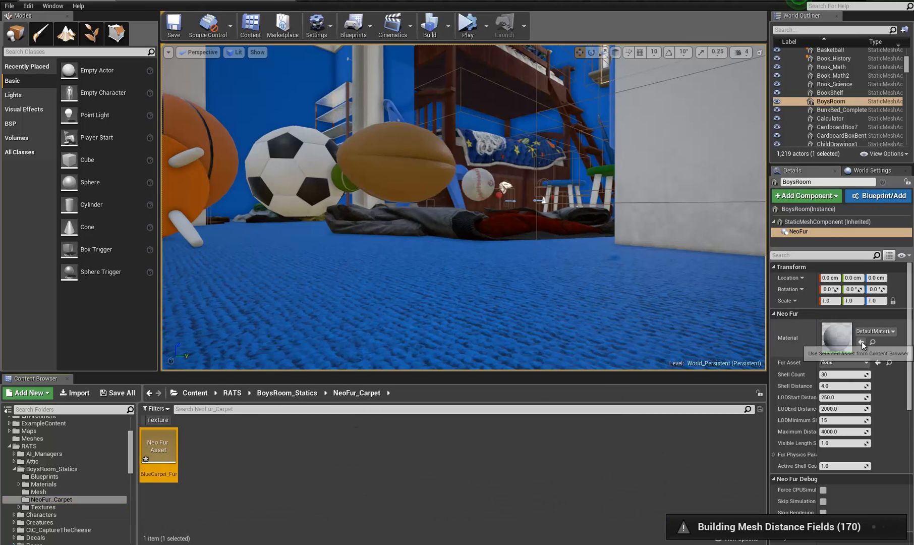
click(877, 363)
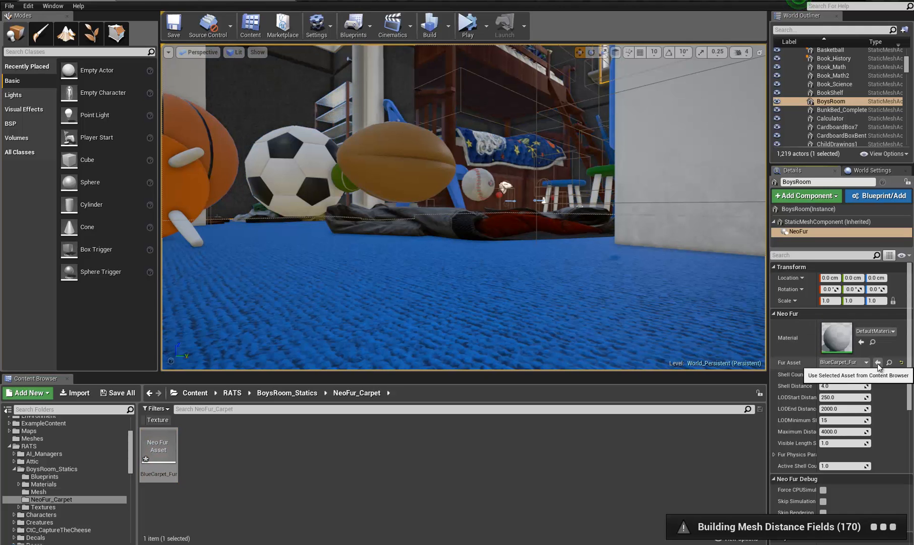
right_drag(630, 275, 700, 21)
key(w)
key(s)
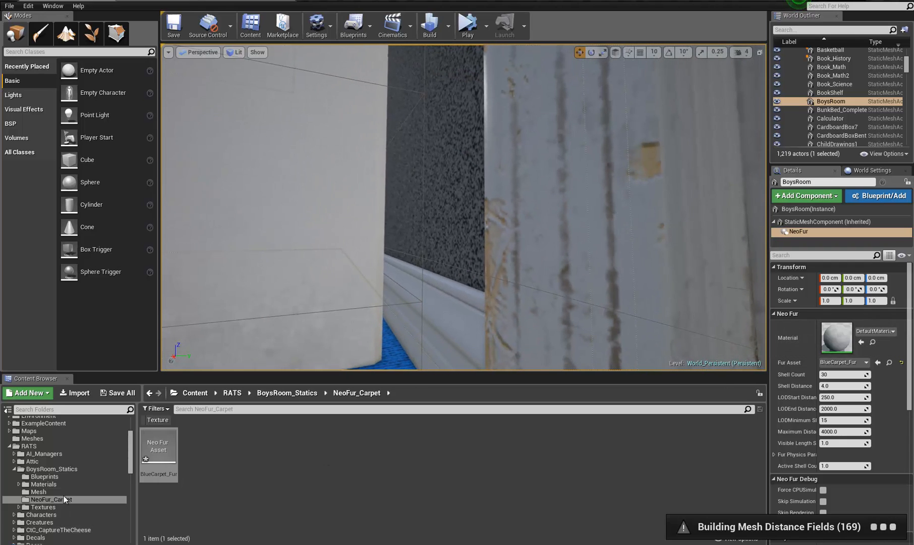
- Create a material instance named MI_BlueCarpetFur from M_Neofur_Master in the RATS NeoFur Materials folder
scroll(61, 497, down, 3)
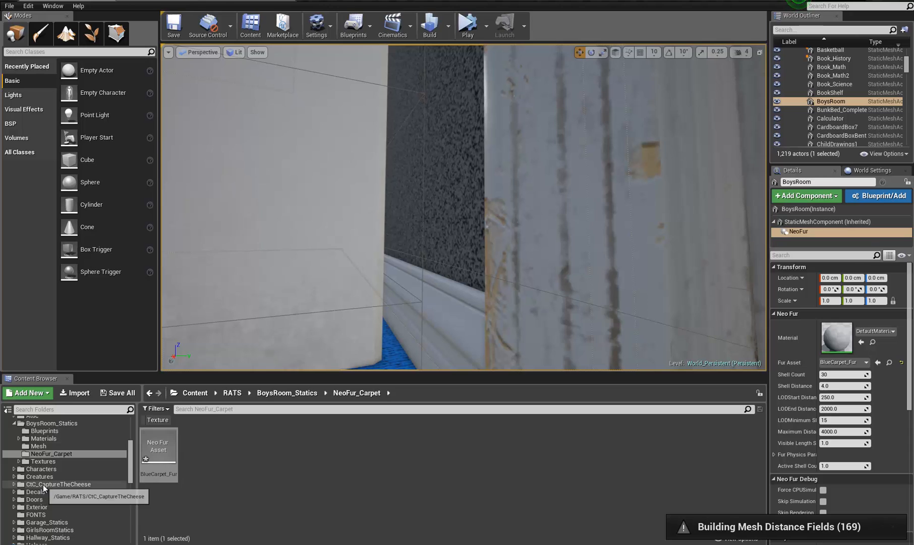
scroll(42, 484, up, 3)
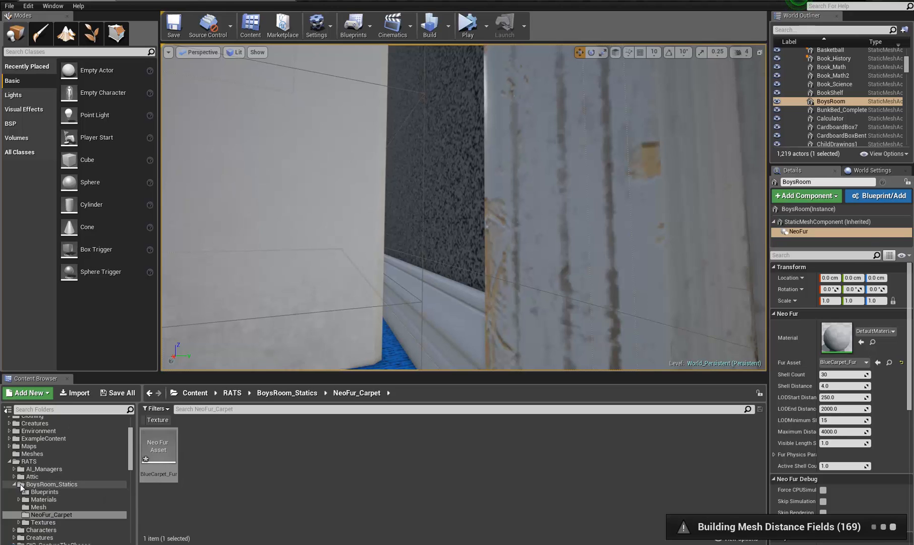
scroll(41, 483, down, 2)
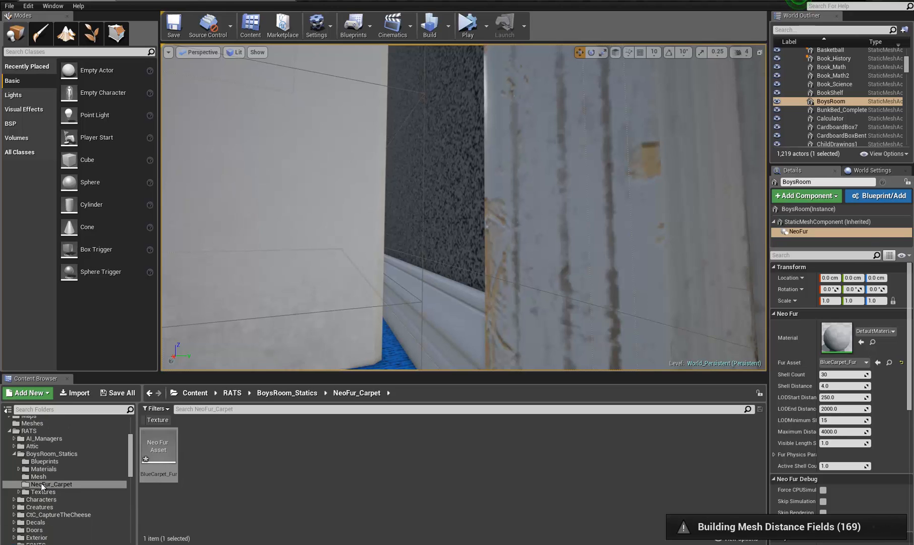
scroll(40, 484, down, 7)
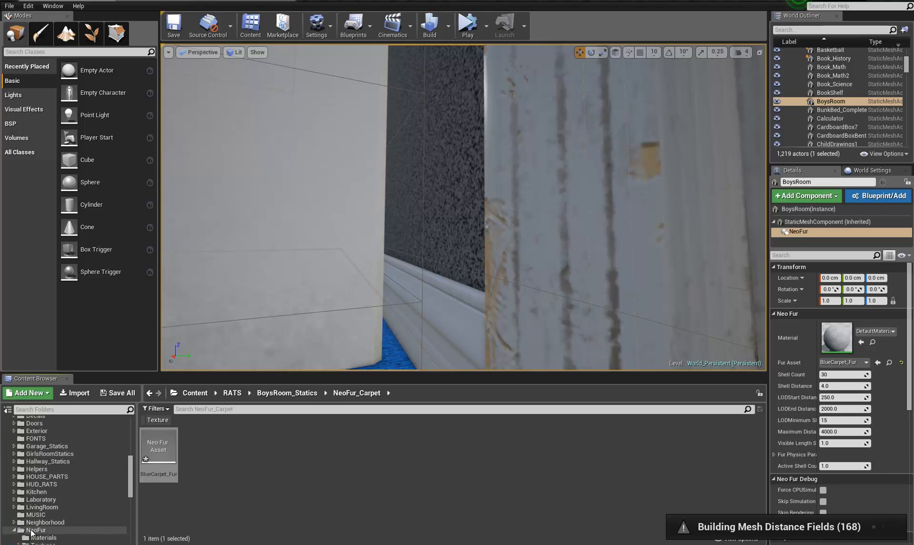
click(40, 537)
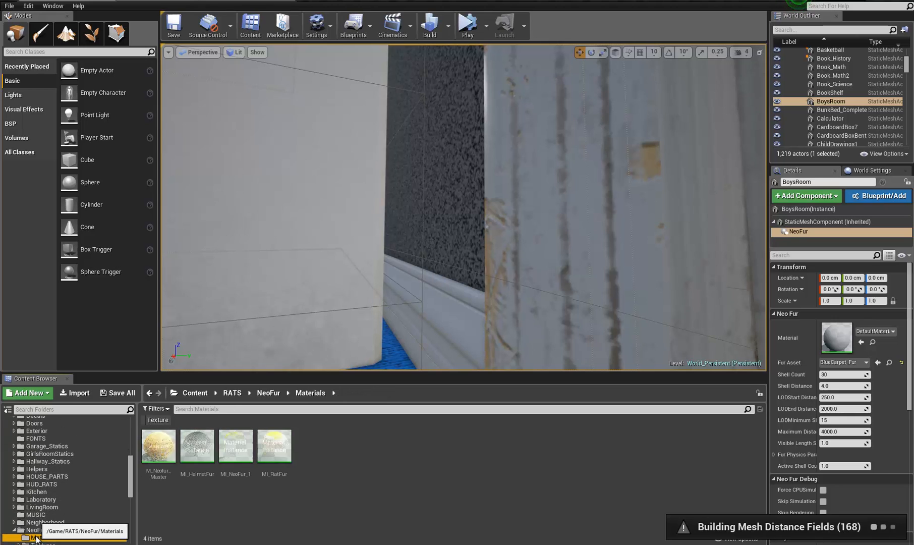
click(158, 448)
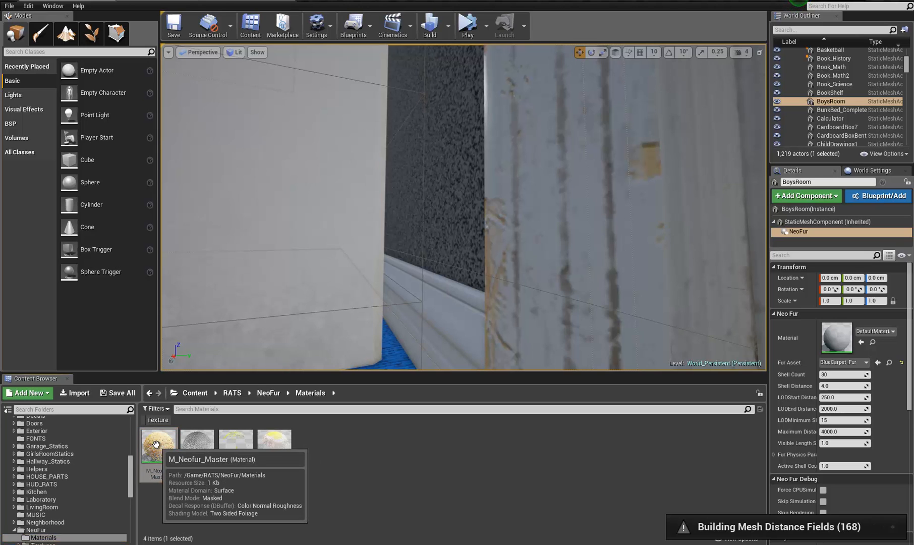
right_click(156, 444)
click(207, 248)
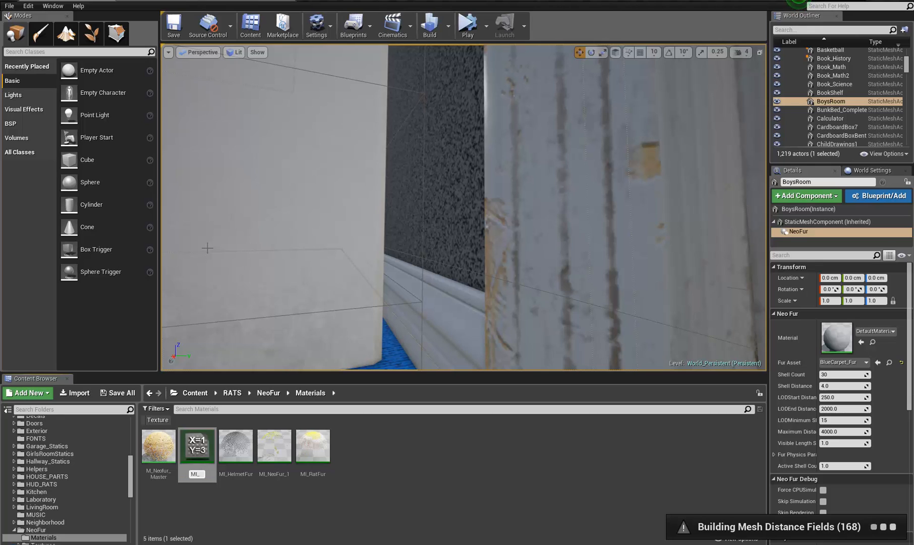
text(MI_BlueCarpetFur)
key(Return)
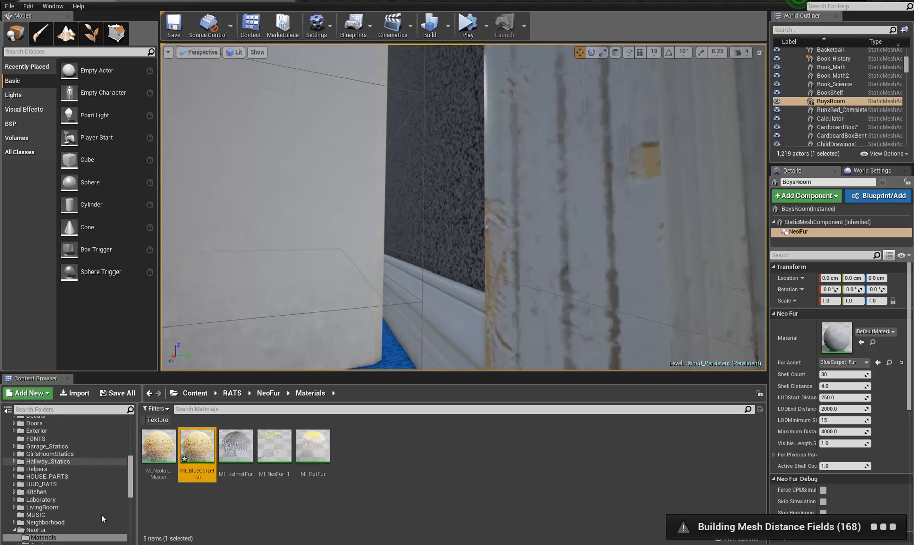
- Move MI_BlueCarpetFur into the NeoFur_Carpet folder under BoysRoom_Statics and select it there
drag(130, 477, 132, 456)
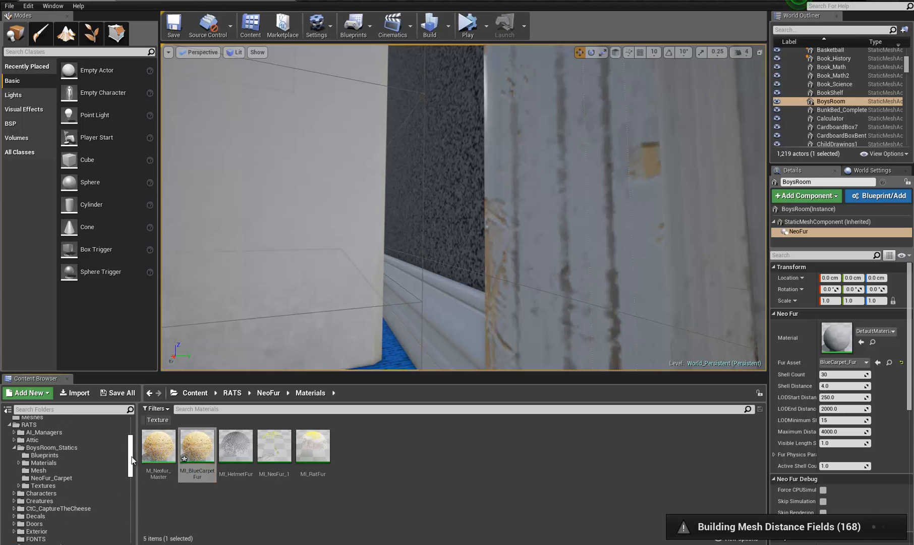
drag(197, 446, 55, 478)
click(77, 501)
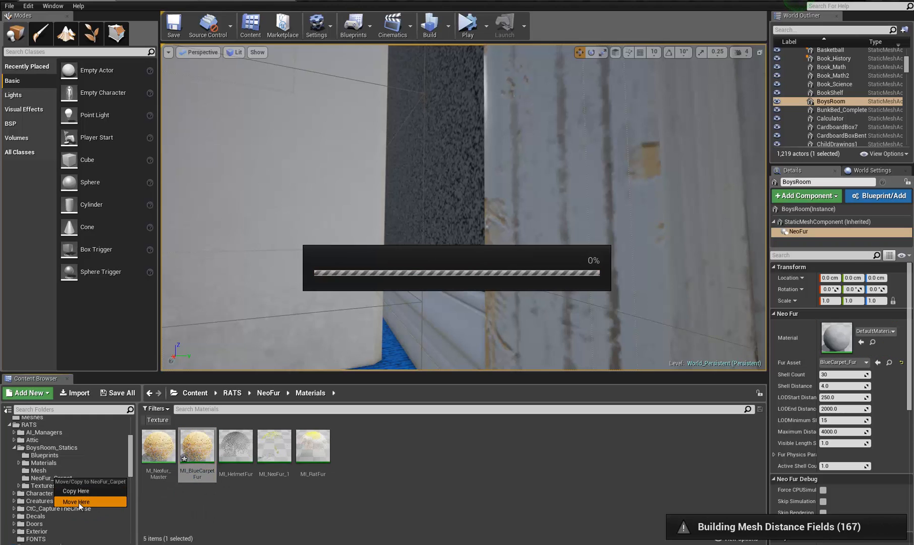
click(49, 479)
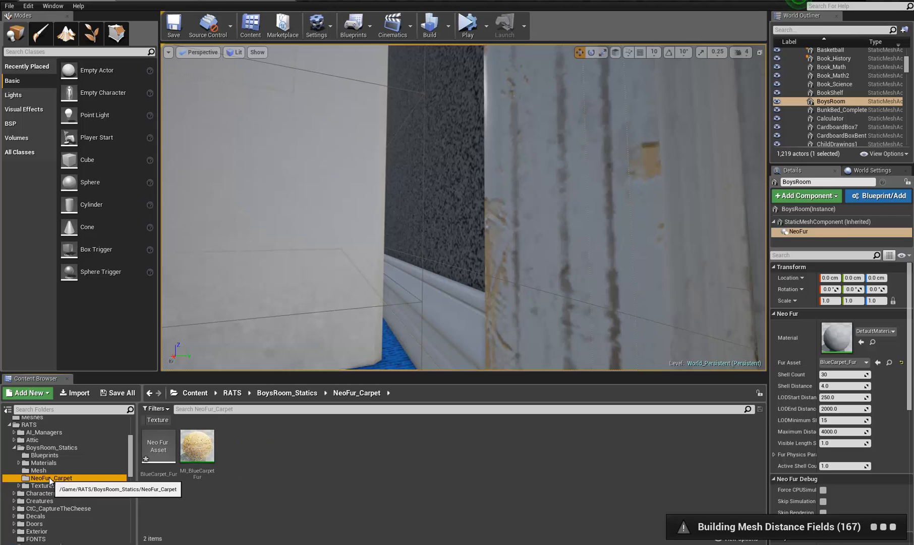
click(196, 445)
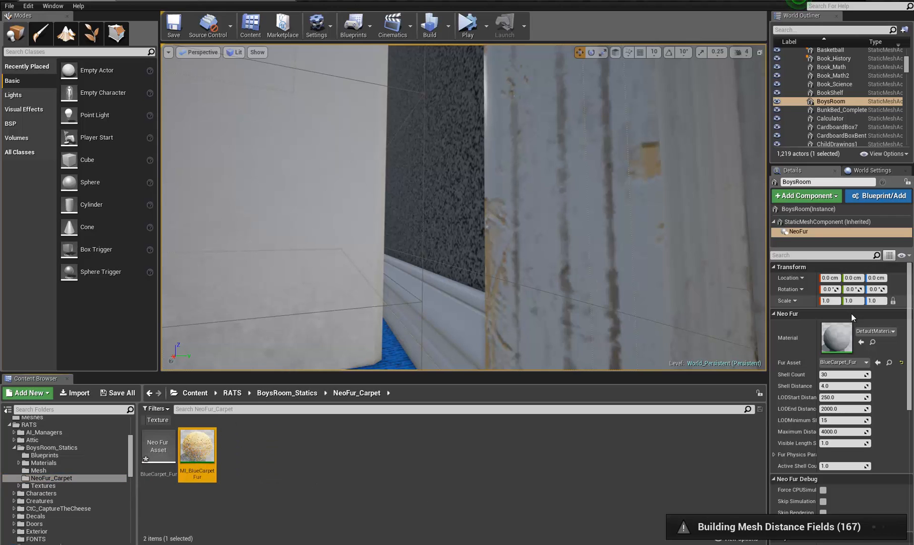
- Assign MI_BlueCarpetFur as the Material of the BoysRoom actor's NeoFur component and inspect the fur inside the room
click(861, 343)
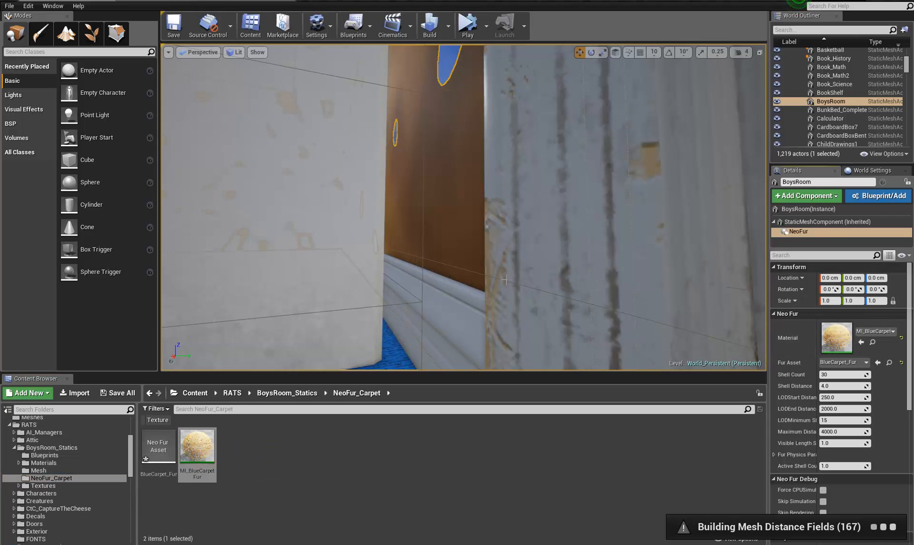
right_drag(471, 256, 311, 187)
key(w)
right_drag(353, 368, 368, 404)
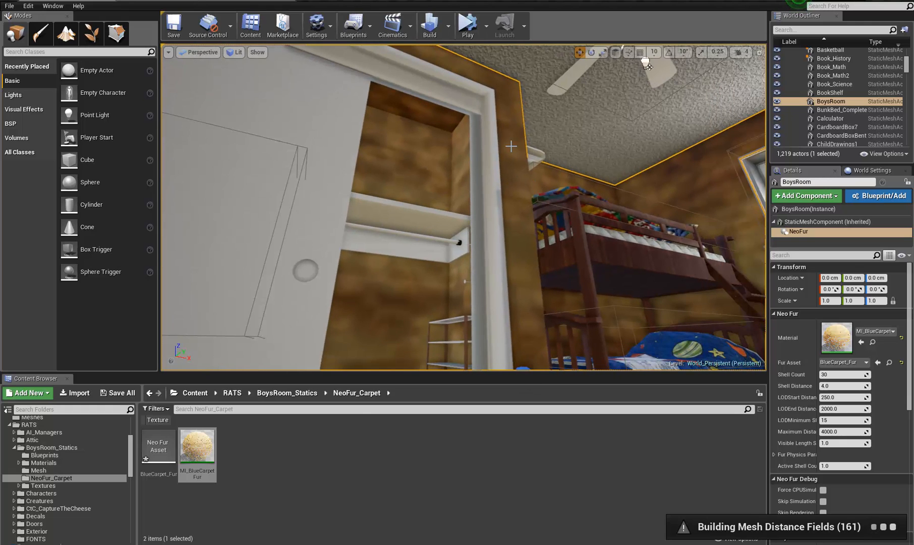
- Locate and open the BoysRoom static mesh, and examine its UV layout on channels 0 and 1 together with its floor and walls
key(ctrl+b)
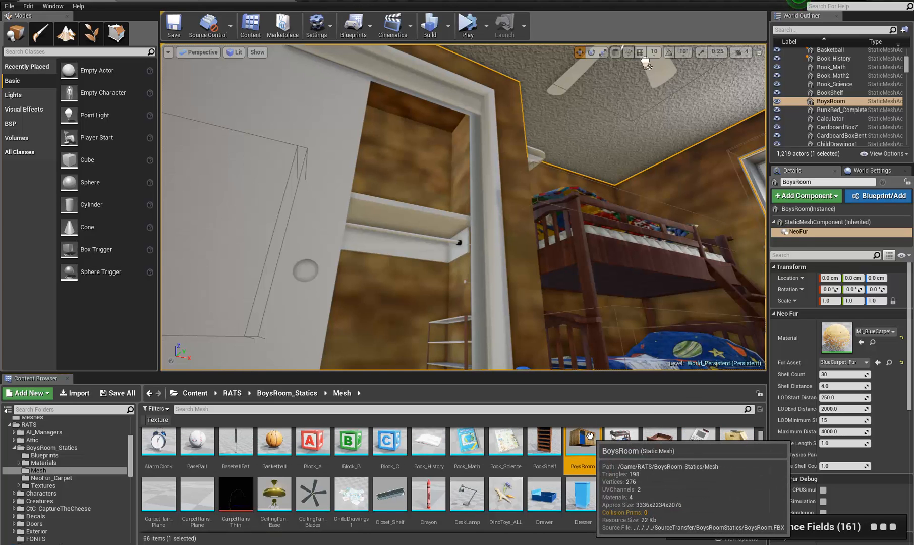
double_click(584, 437)
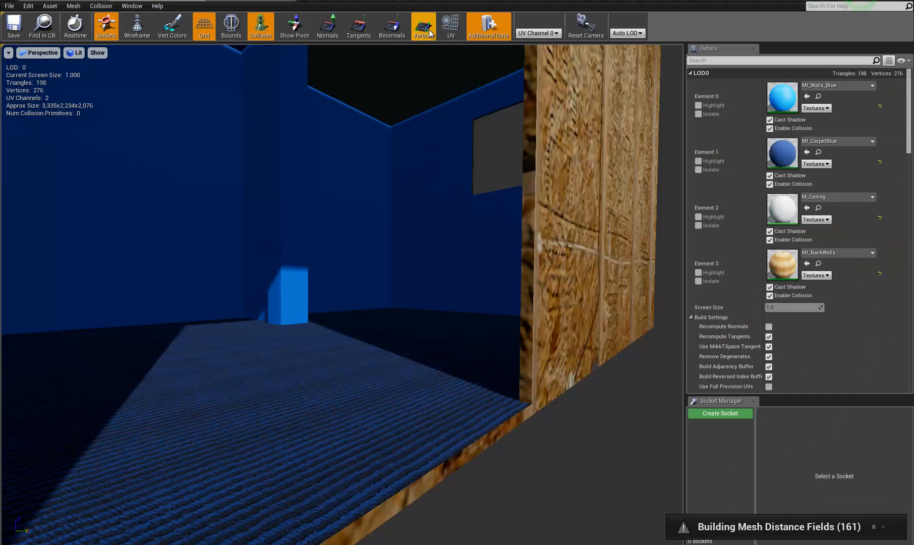
click(451, 25)
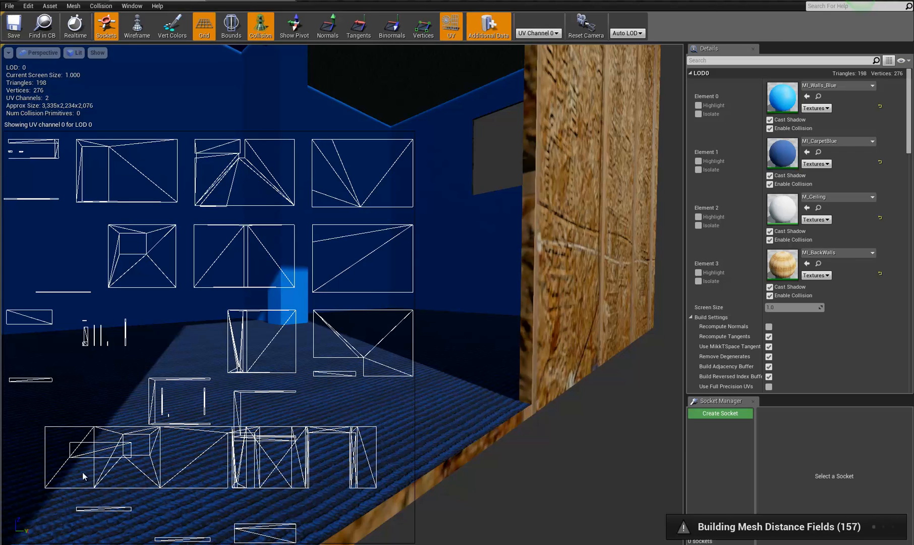
click(538, 33)
click(547, 50)
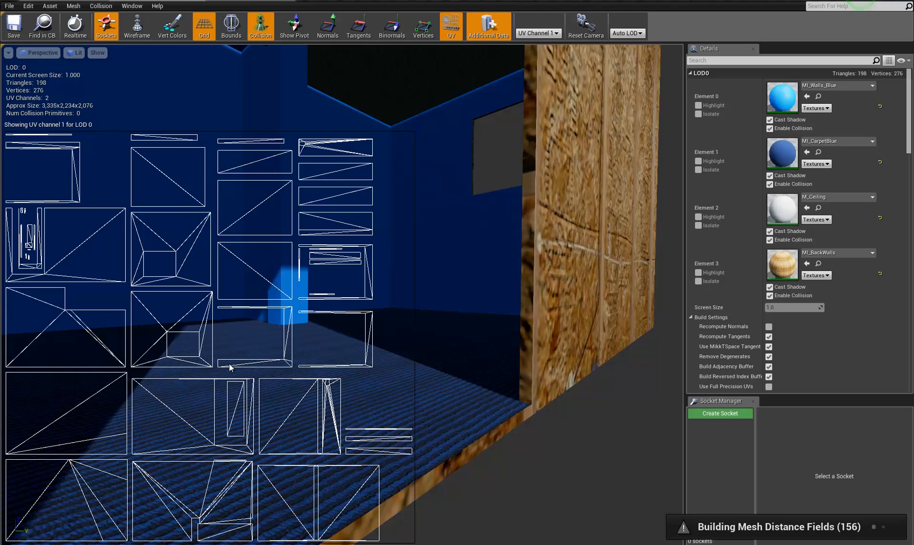
drag(376, 309, 643, 174)
scroll(645, 173, up, 5)
right_drag(647, 170, 706, 273)
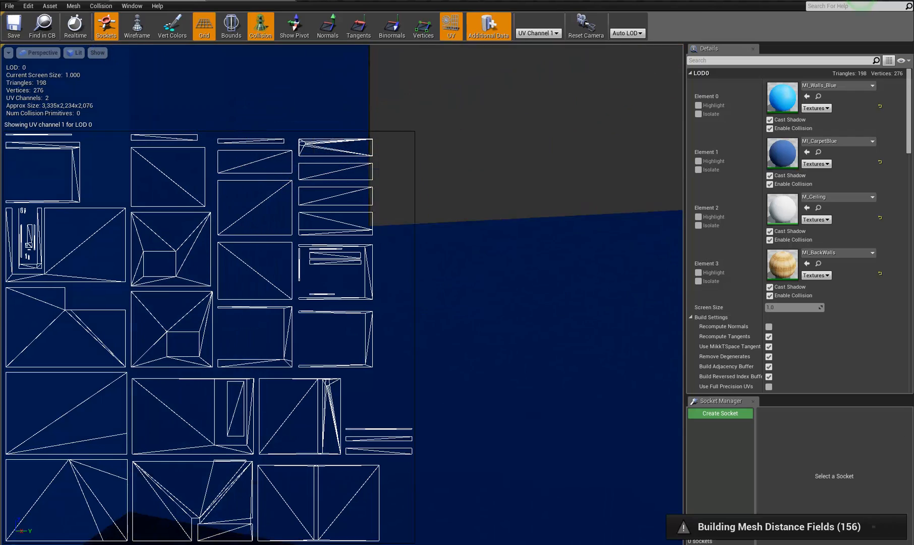
right_drag(429, 318, 504, 322)
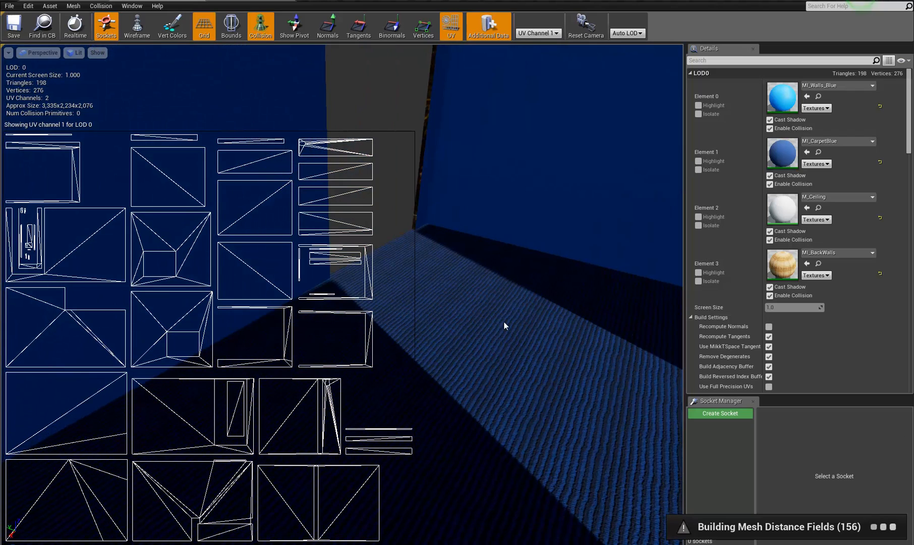
drag(479, 498, 65, 14)
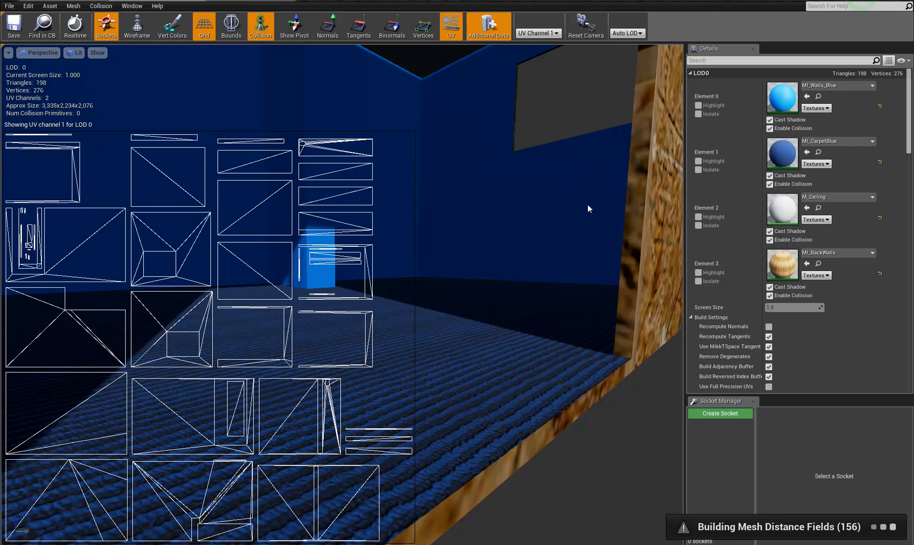
mouse_move(587, 205)
mouse_down()
mouse_move(430, 207)
mouse_move(586, 205)
mouse_up()
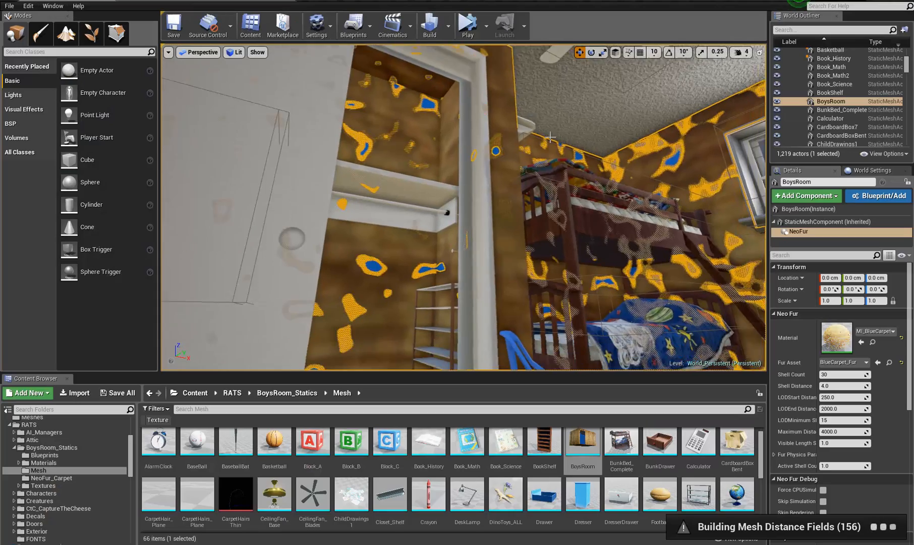
- Set the Growth Mesh Material ID of BlueCarpet_Fur to 1 and inspect the fur on the room's floor in the level
right_drag(550, 136, 555, 141)
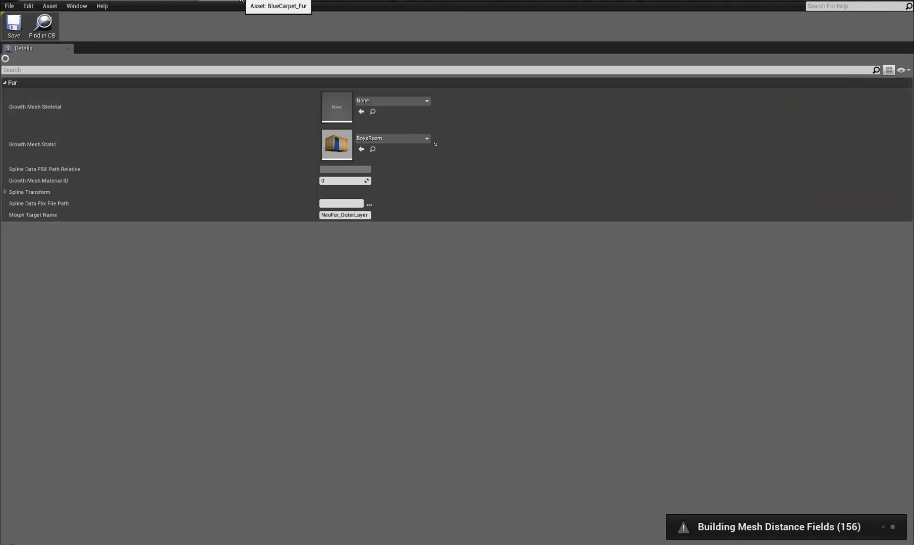
drag(273, 5, 588, 58)
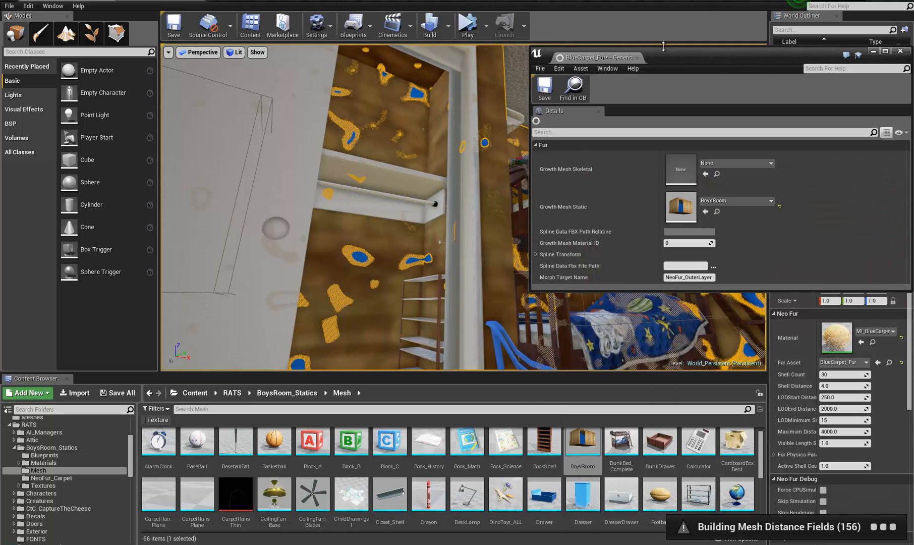
drag(663, 47, 663, 1)
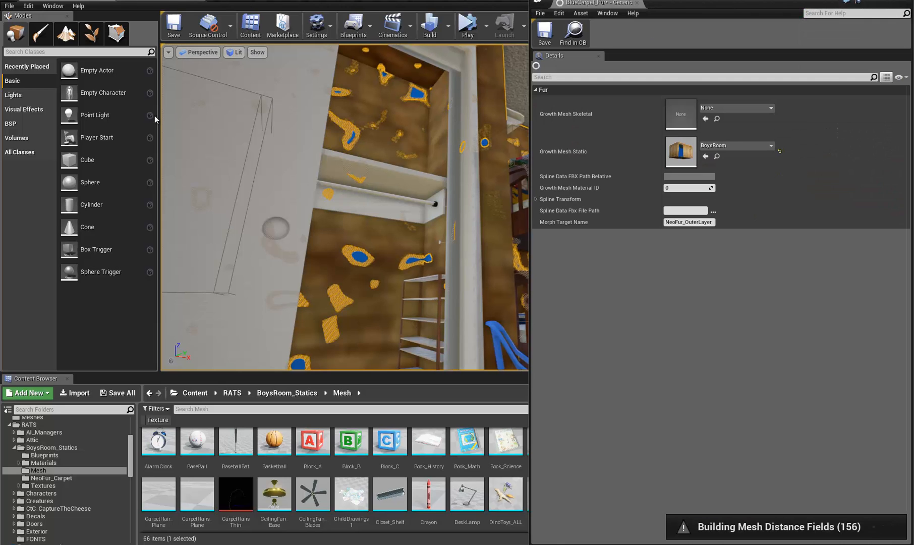
click(50, 477)
double_click(158, 446)
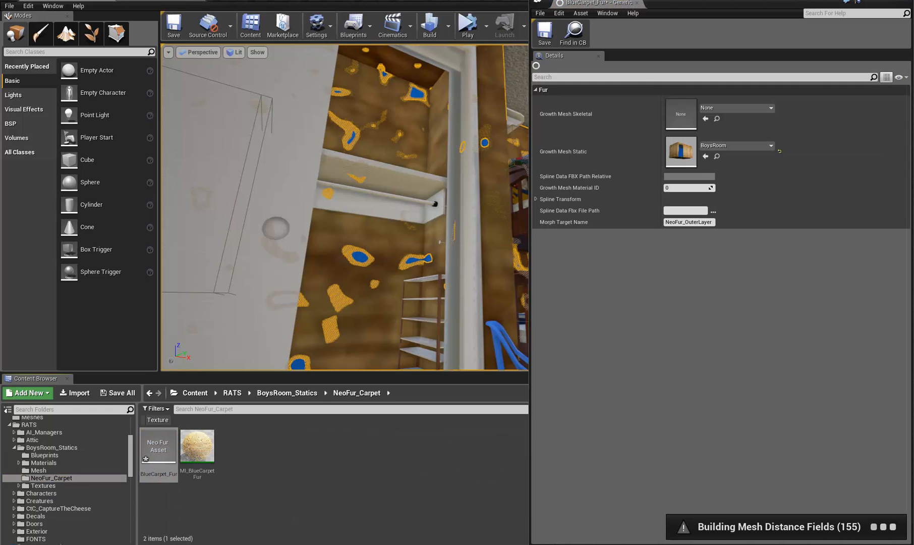
click(687, 188)
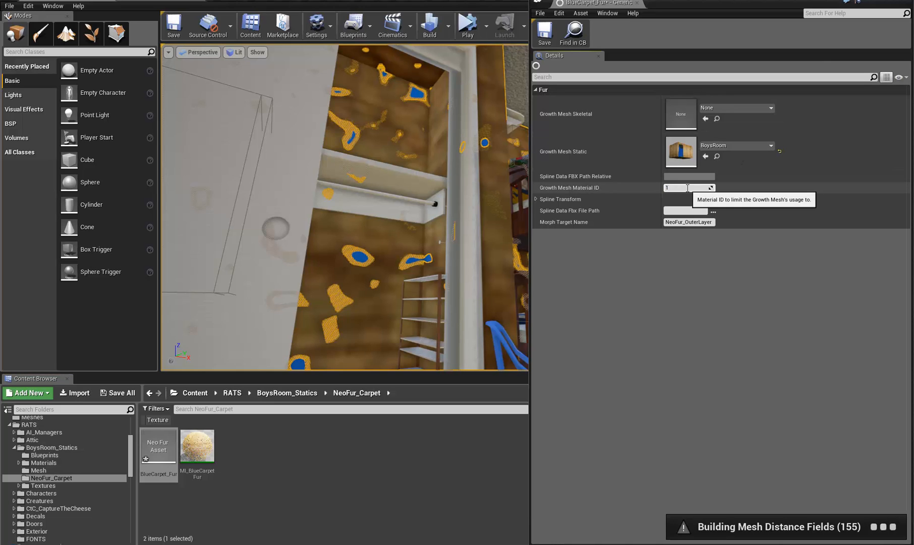
key(Return)
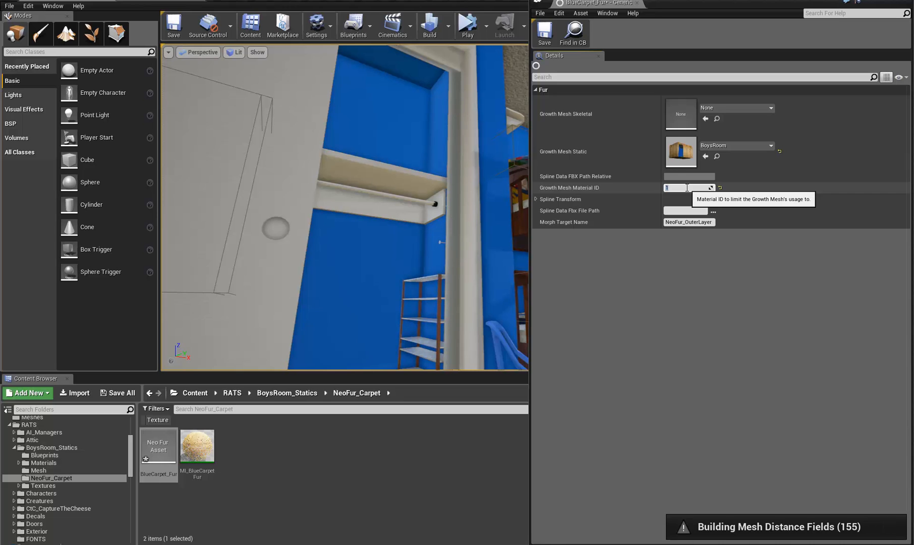
right_drag(417, 234, 817, 491)
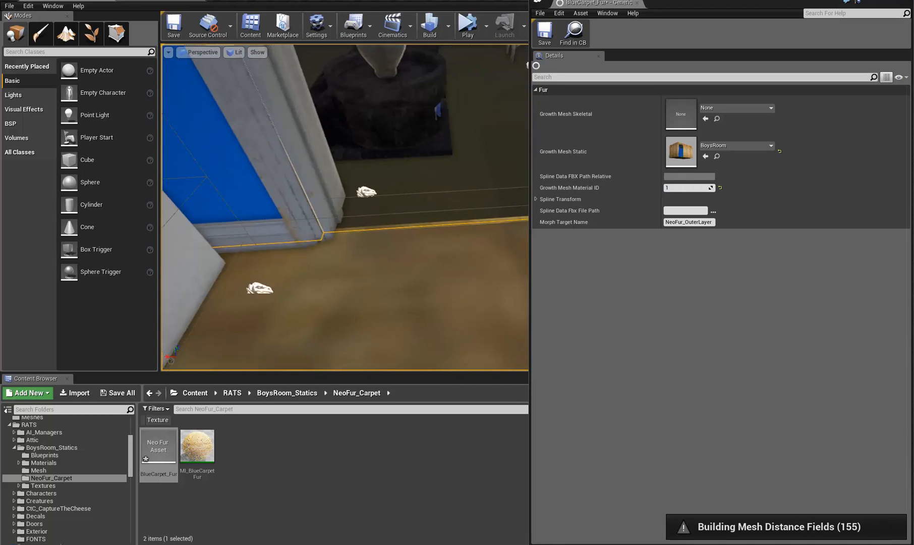
right_drag(313, 373, 71, 93)
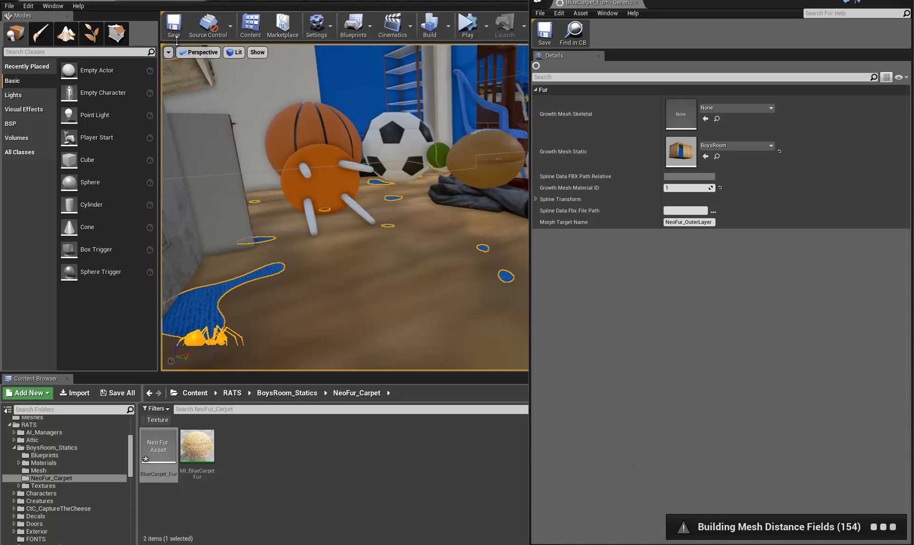
- Return to the BoysRoom static mesh, hide its UV overlay and examine the blue carpet floor up close
click(157, 3)
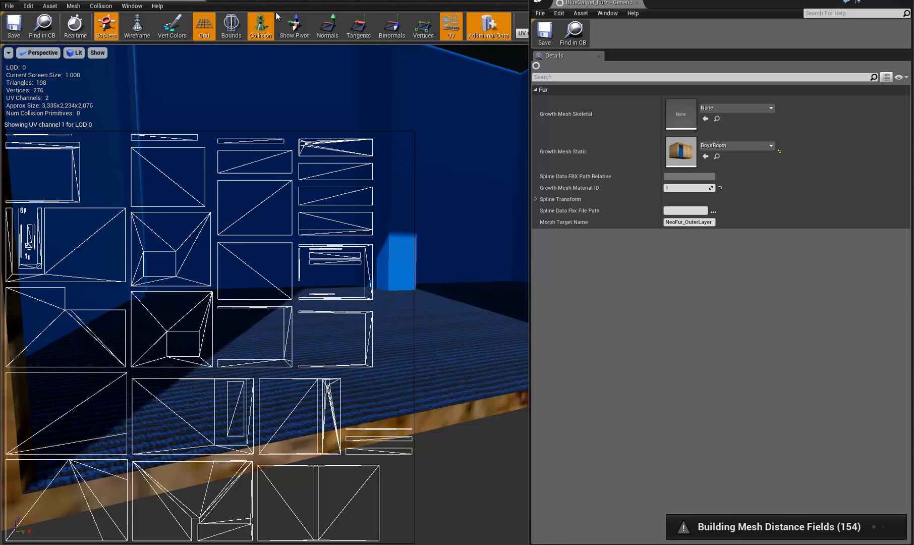
click(452, 27)
right_drag(418, 299, 787, 339)
key(w)
key(w)
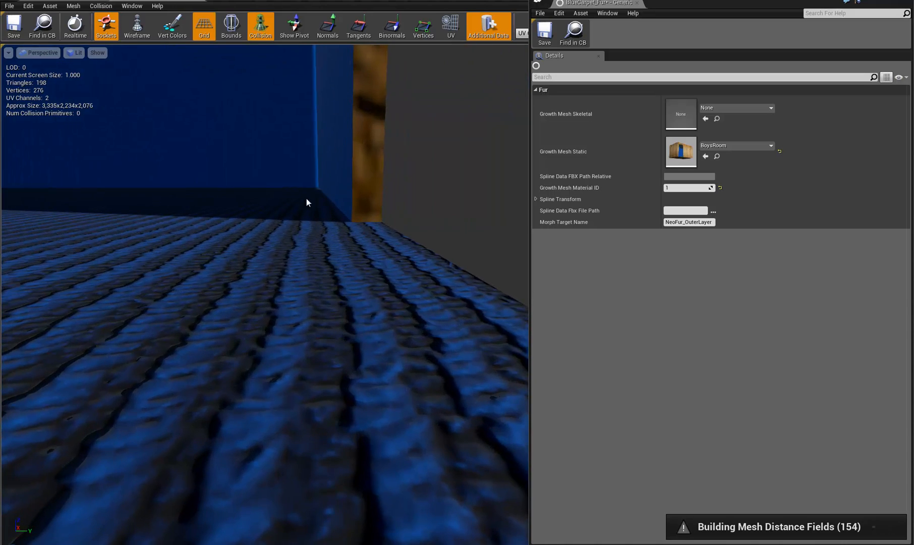
right_drag(275, 275, 389, 297)
key(s)
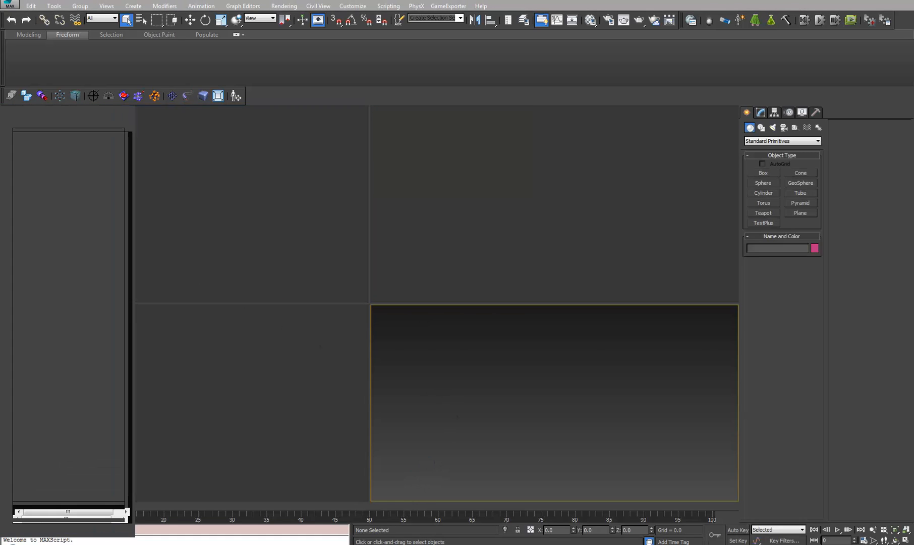
- Switch back to the Unreal level editor, find BoysRoom in the Mesh folder of BoysRoom_Statics and open its asset actions
mouse_move(345, 543)
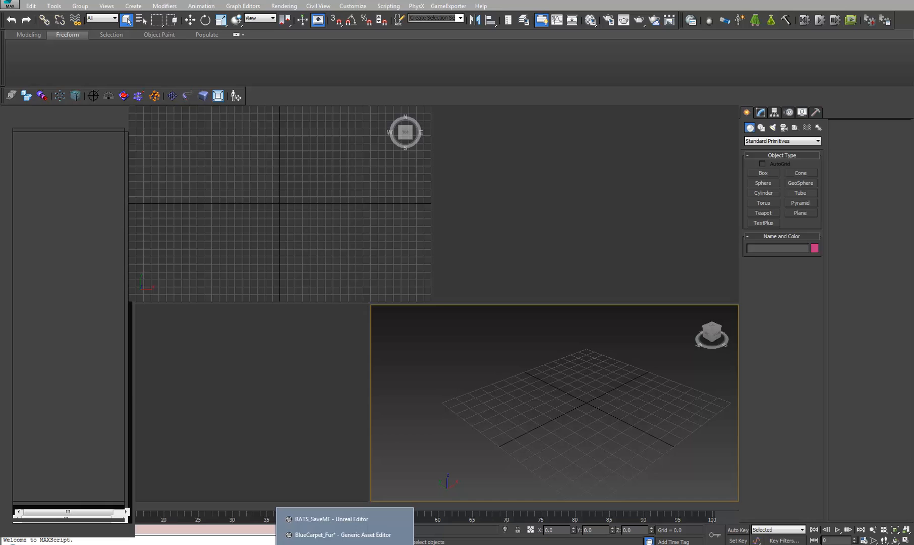
click(355, 519)
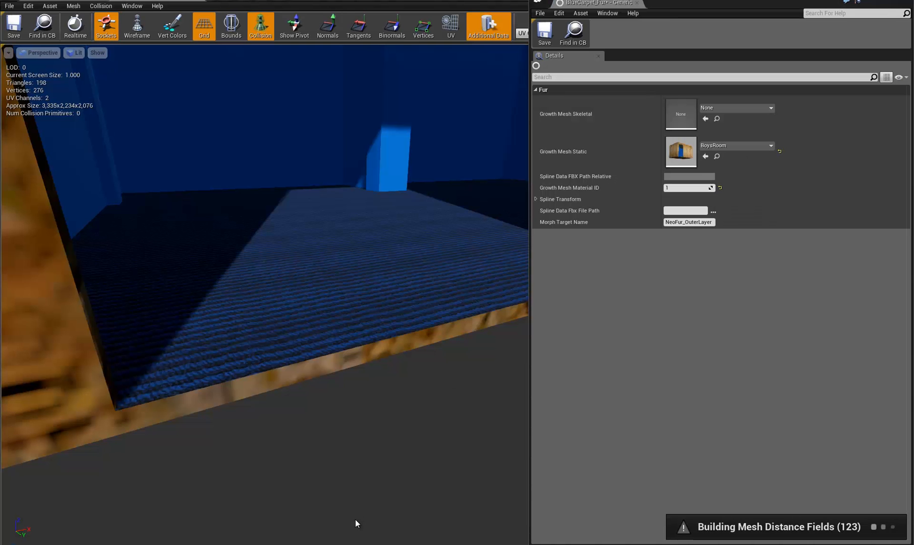
click(45, 2)
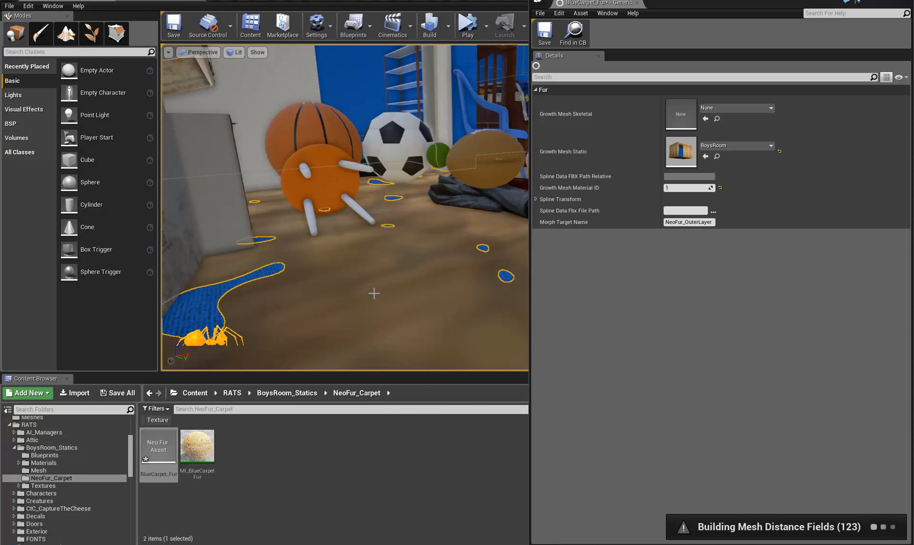
right_drag(373, 292, 404, 291)
right_click(405, 292)
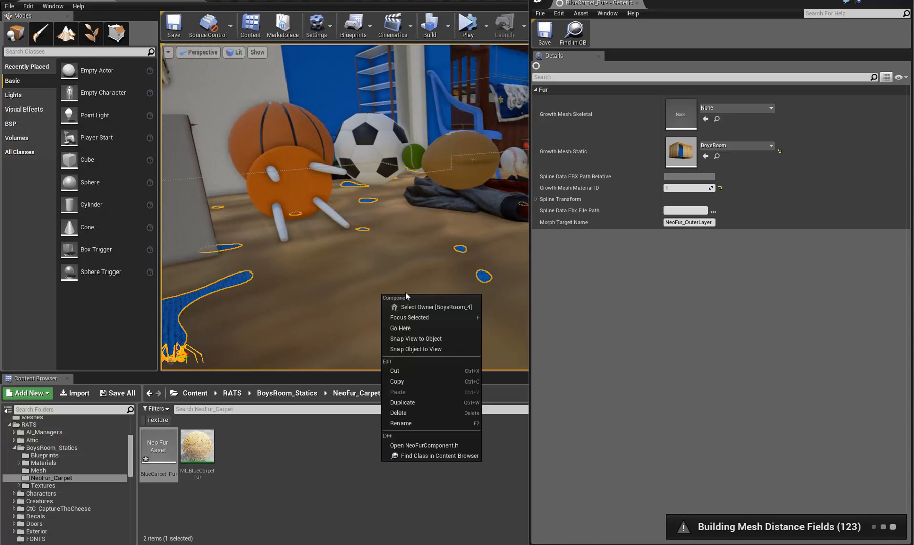
click(305, 306)
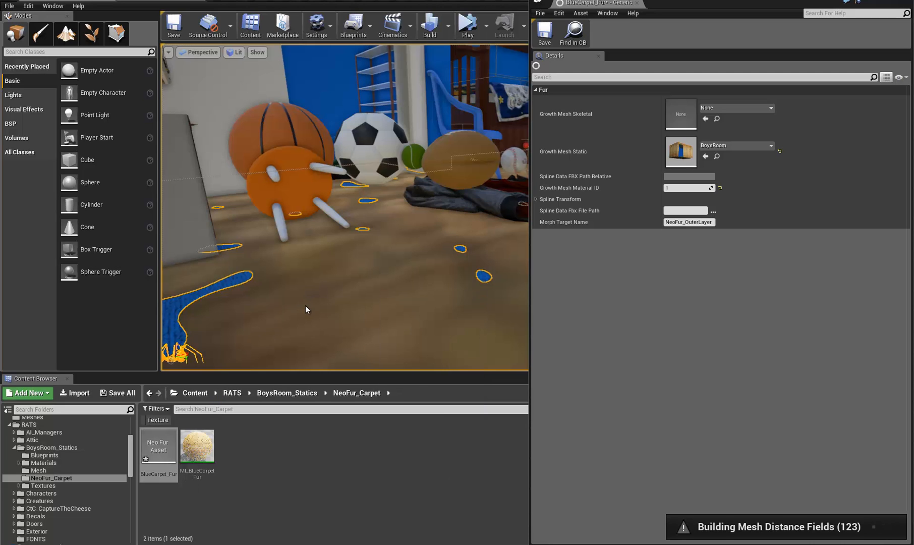
click(38, 470)
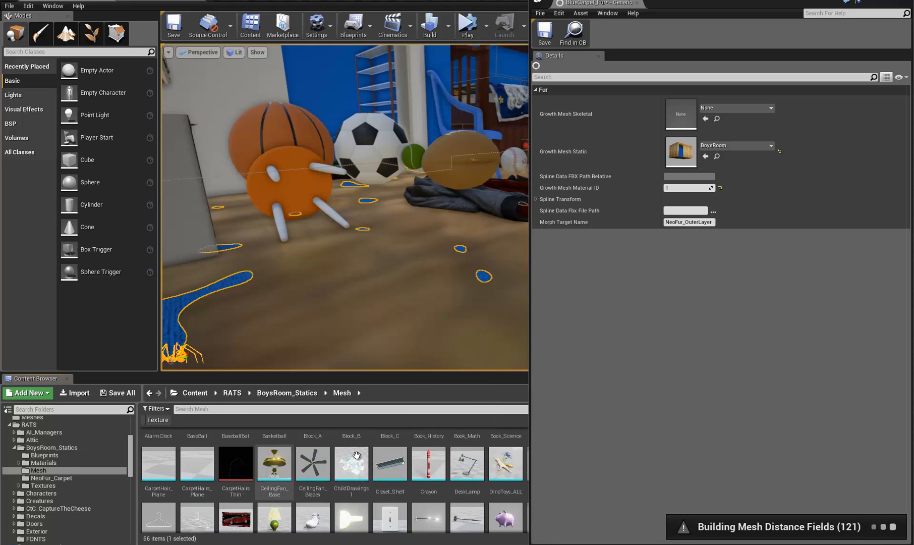
scroll(407, 468, up, 1)
scroll(407, 468, down, 5)
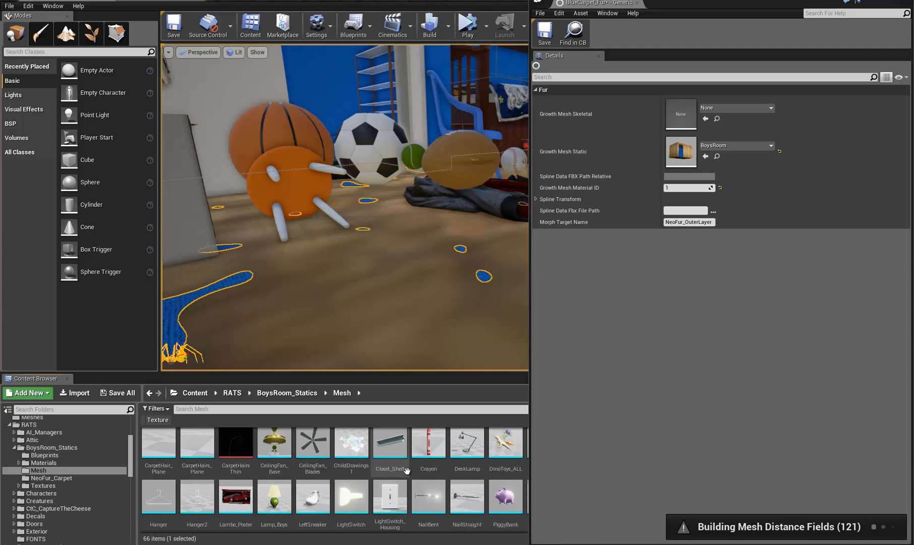
scroll(407, 474, up, 5)
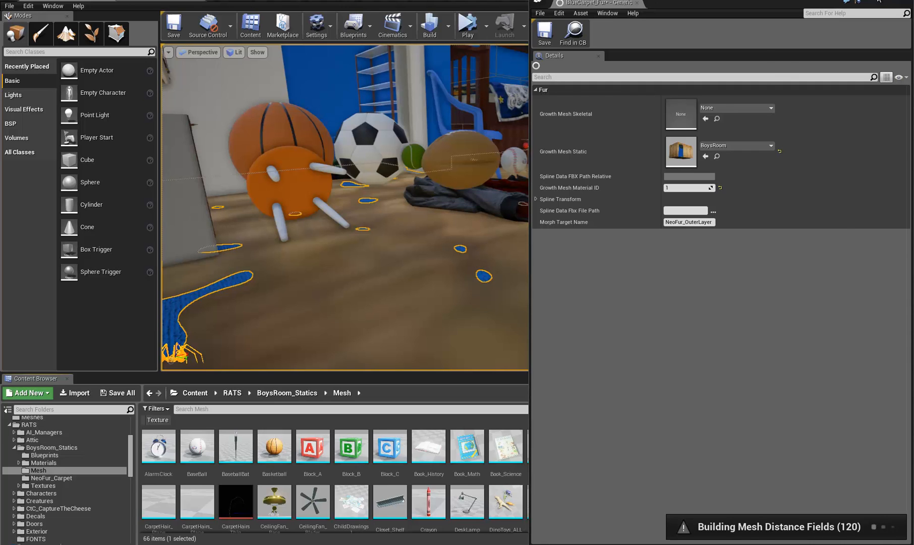
click(879, 1)
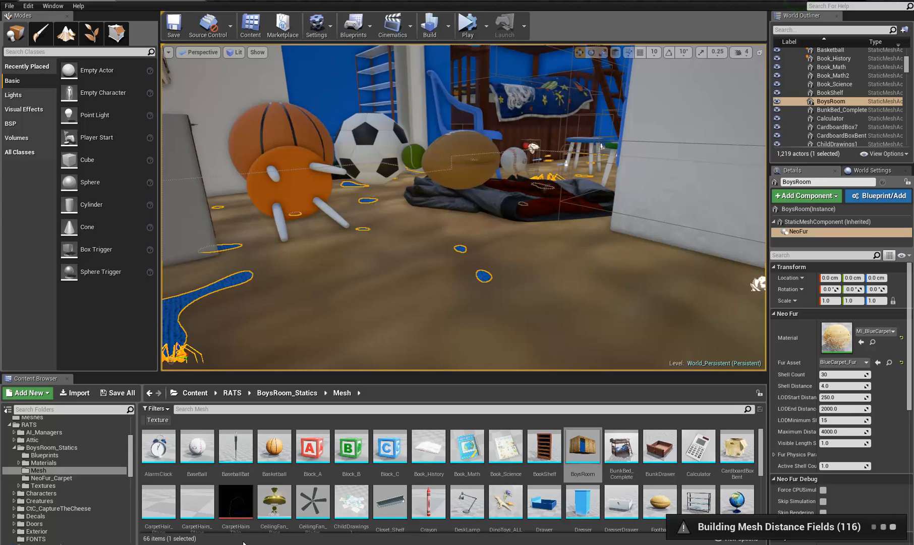
right_click(586, 437)
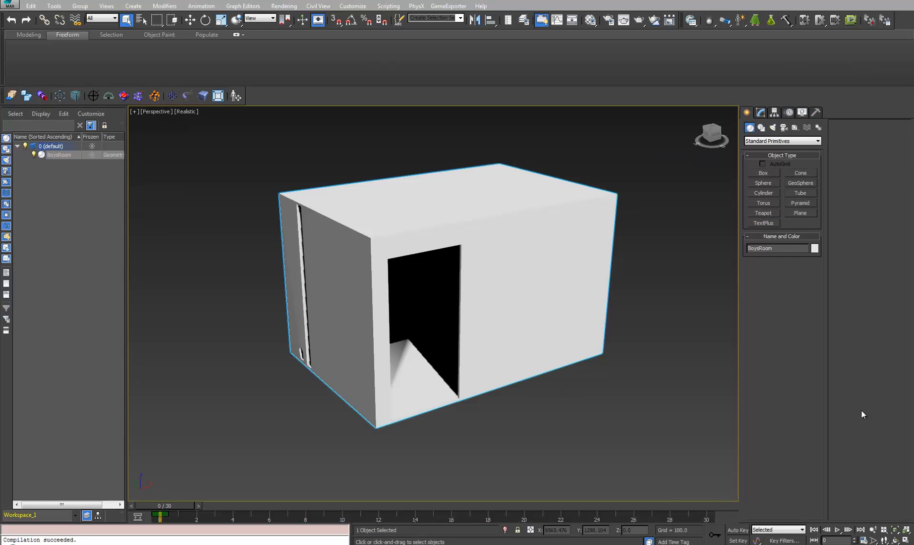
- In 3ds Max, set the perspective view to Shaded and select the BoysRoom floor face in the doorway at polygon level
click(192, 112)
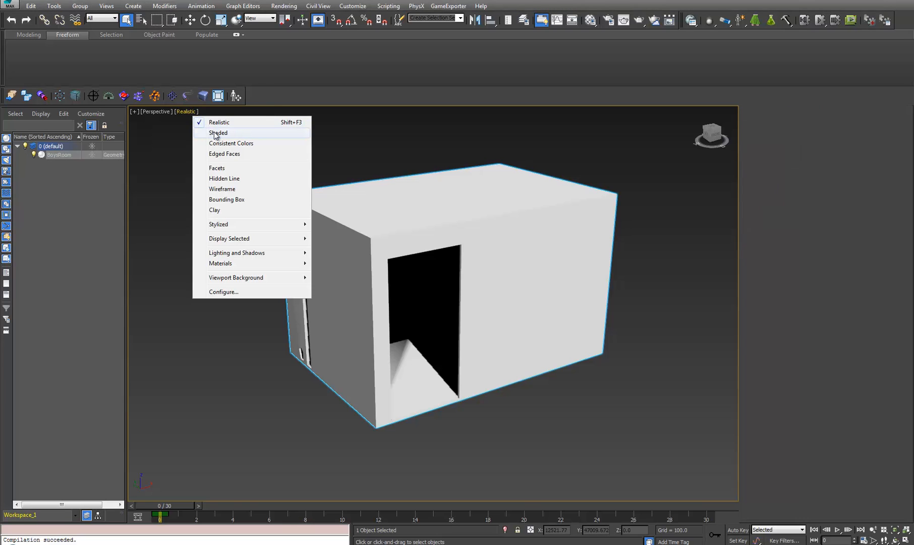
click(198, 132)
mouse_move(431, 297)
alt+middle_down()
mouse_move(364, 285)
mouse_move(410, 284)
mouse_move(497, 304)
alt+middle_up()
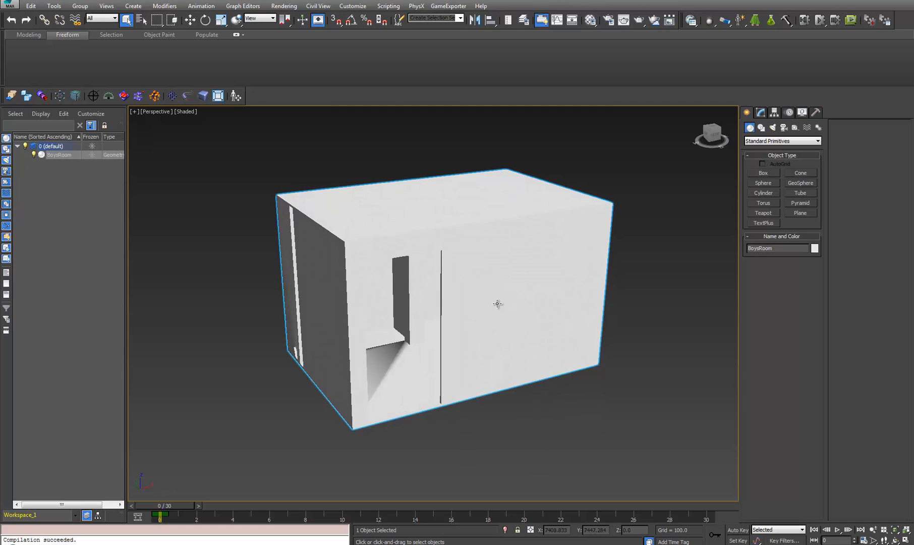
key(4)
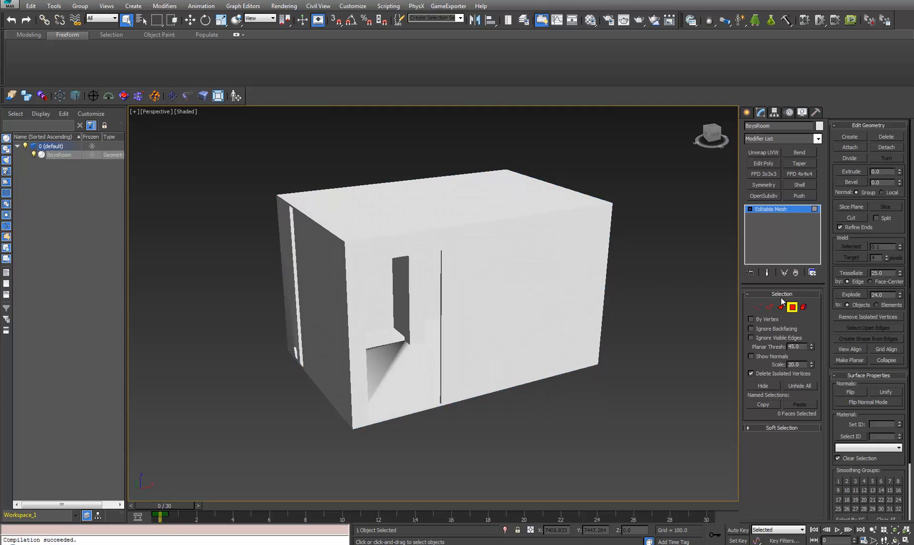
click(419, 371)
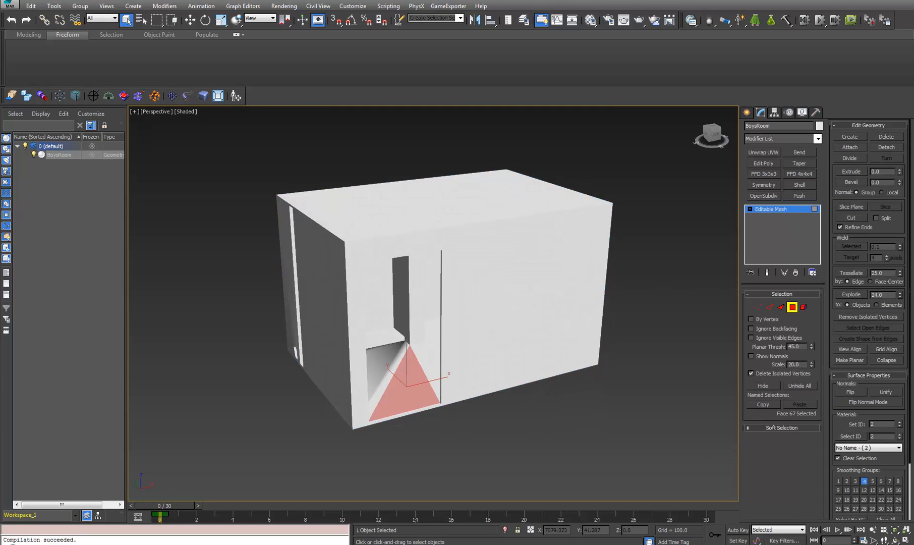
- Select the faces with material ID 2, delete all other BoysRoom faces, and convert the remaining floor to Editable Poly
click(858, 437)
alt+middle_drag(539, 446, 485, 395)
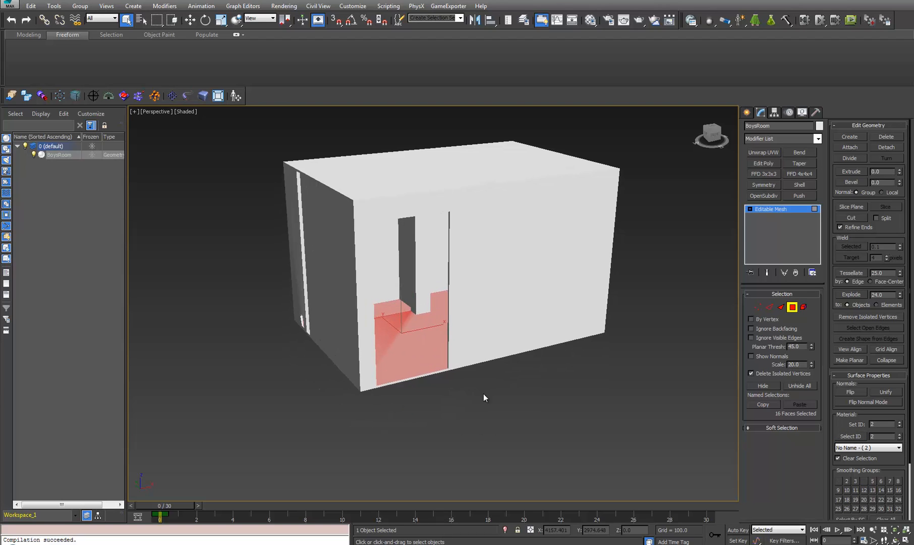
key(ctrl+i)
key(Delete)
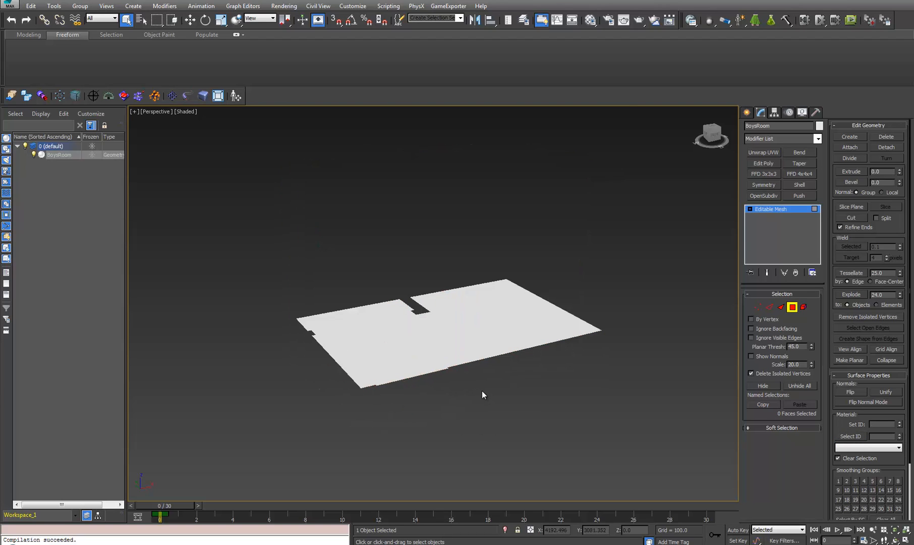
key(4)
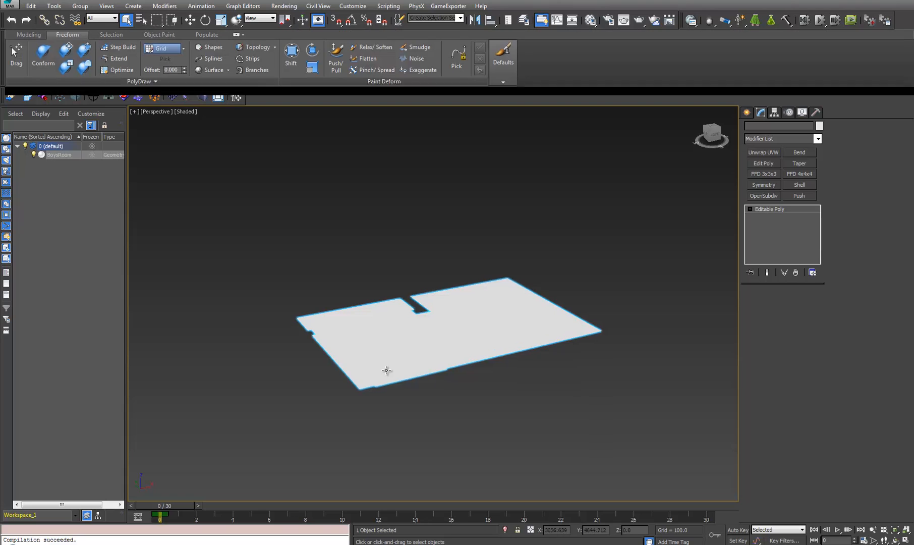
- Give the floor a blue object color and strip its material with the UVW Remove utility
click(820, 126)
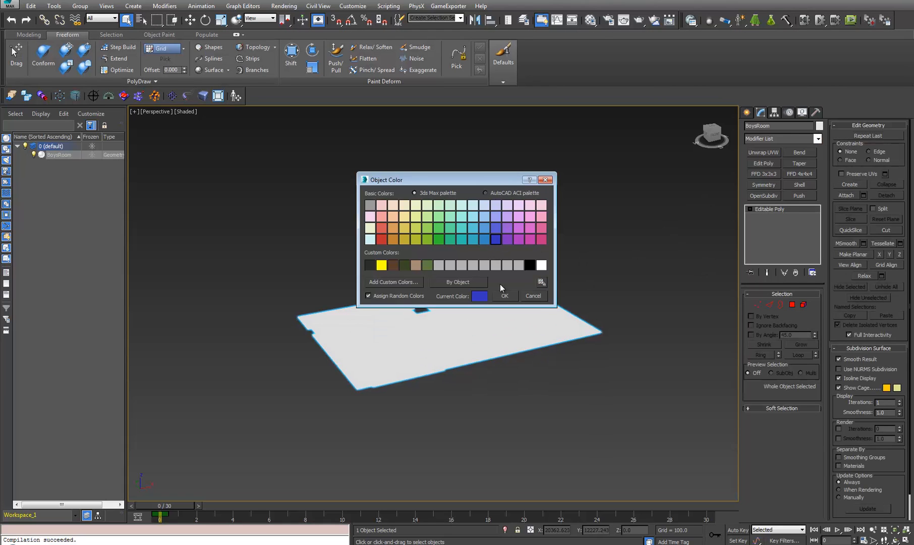
click(503, 296)
middle_drag(456, 305, 383, 245)
scroll(498, 328, up, 4)
click(816, 112)
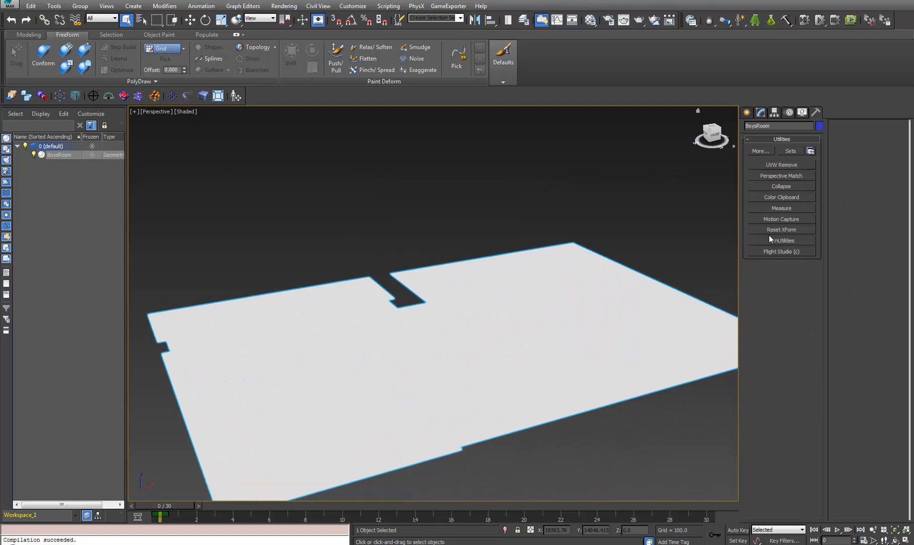
click(792, 167)
click(799, 326)
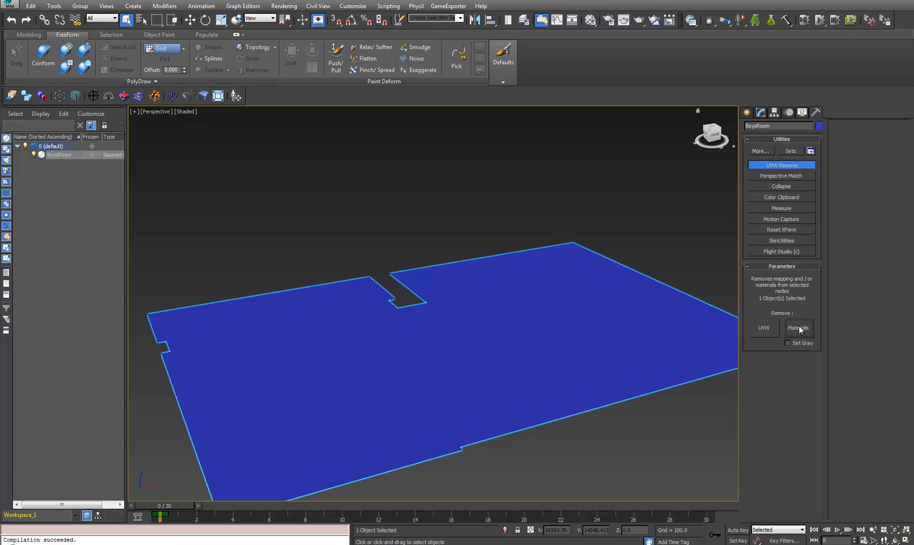
- Show edged faces and remove the diagonal edge across the narrow floor section beside the notch
middle_drag(715, 321, 658, 306)
key(1)
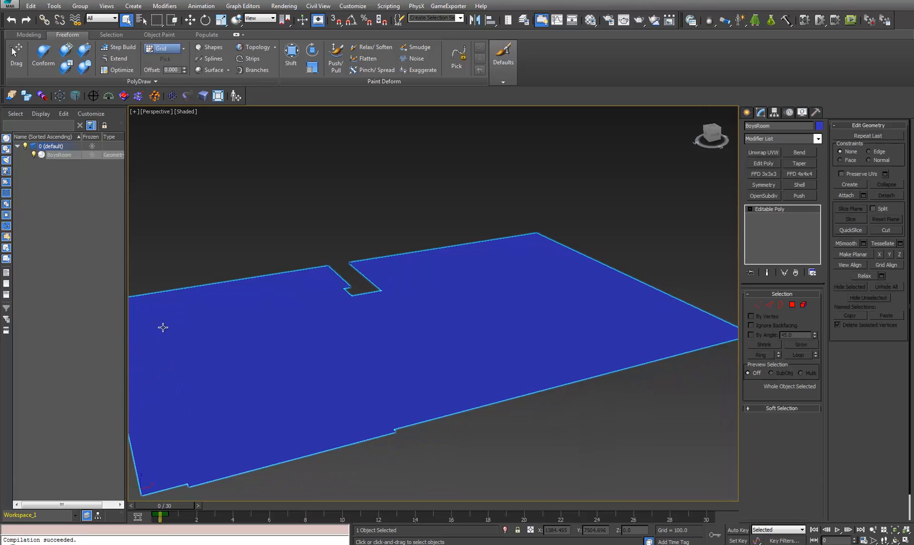
alt+middle_drag(163, 327, 185, 332)
middle_drag(306, 339, 341, 337)
scroll(340, 338, down, 3)
key(F4)
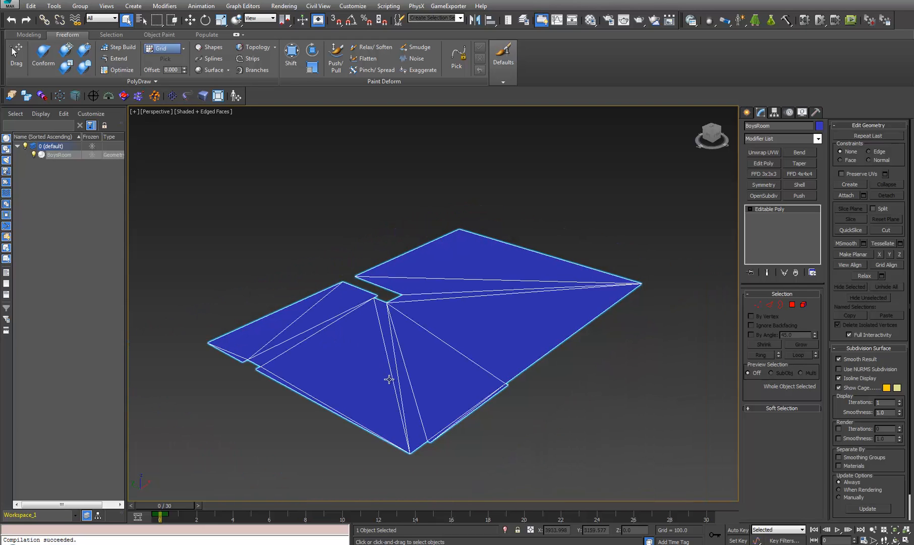
mouse_move(389, 379)
alt+middle_down()
mouse_move(377, 408)
mouse_move(420, 436)
mouse_move(473, 363)
mouse_move(394, 381)
alt+middle_up()
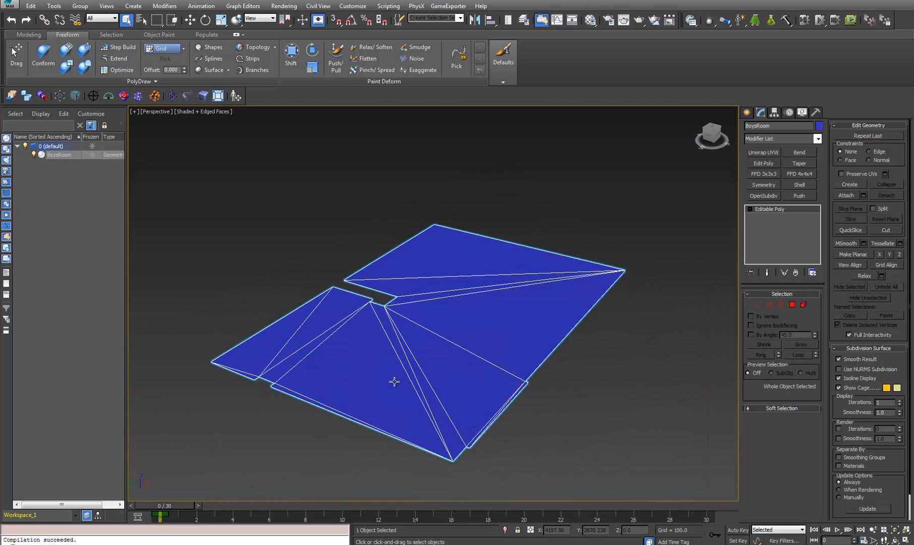
scroll(388, 379, up, 5)
middle_drag(390, 317, 455, 330)
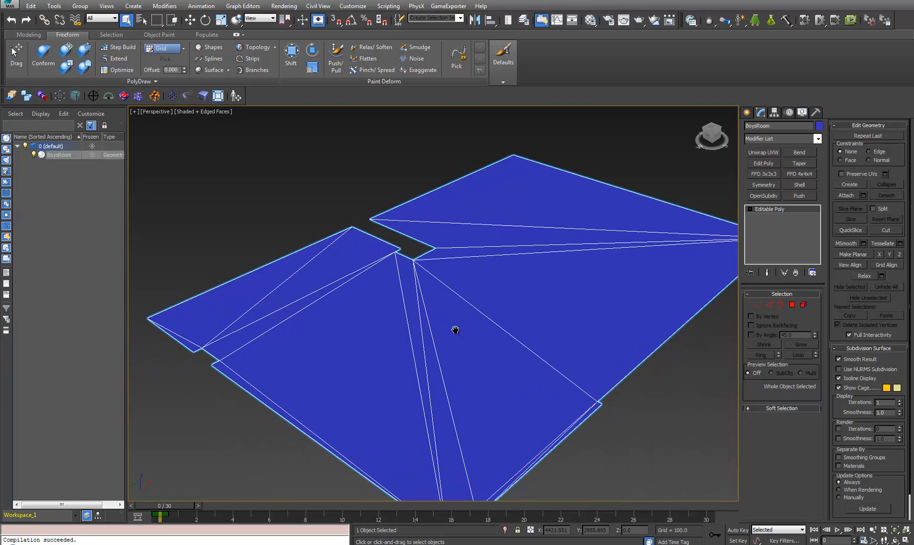
key(2)
click(294, 272)
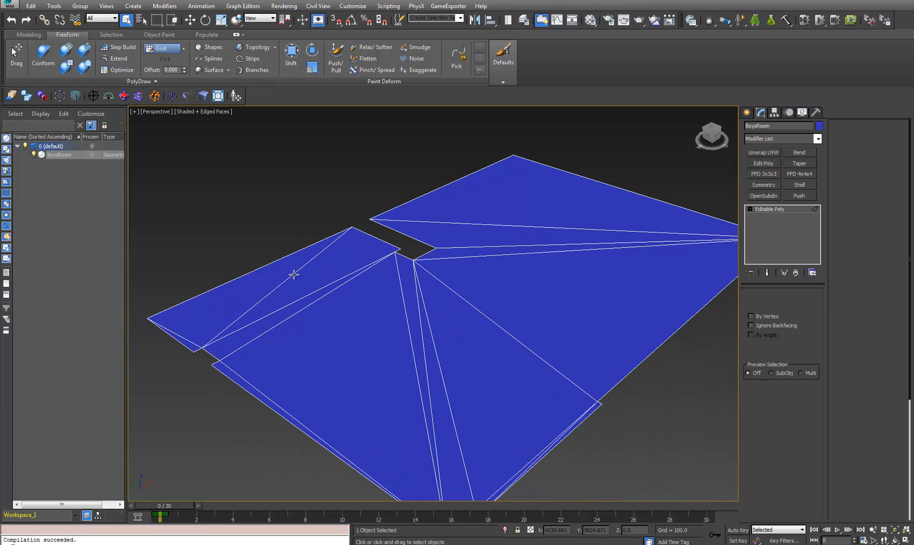
click(302, 280)
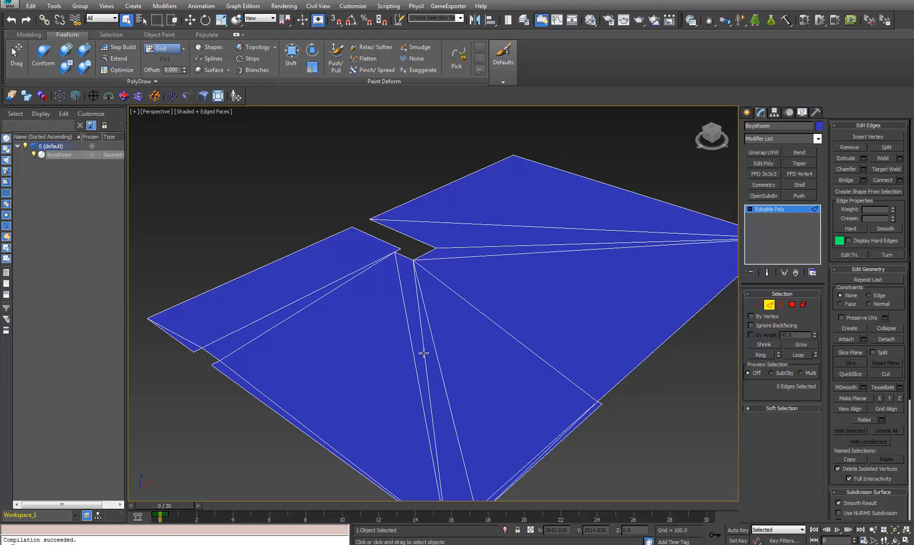
middle_drag(423, 352, 442, 374)
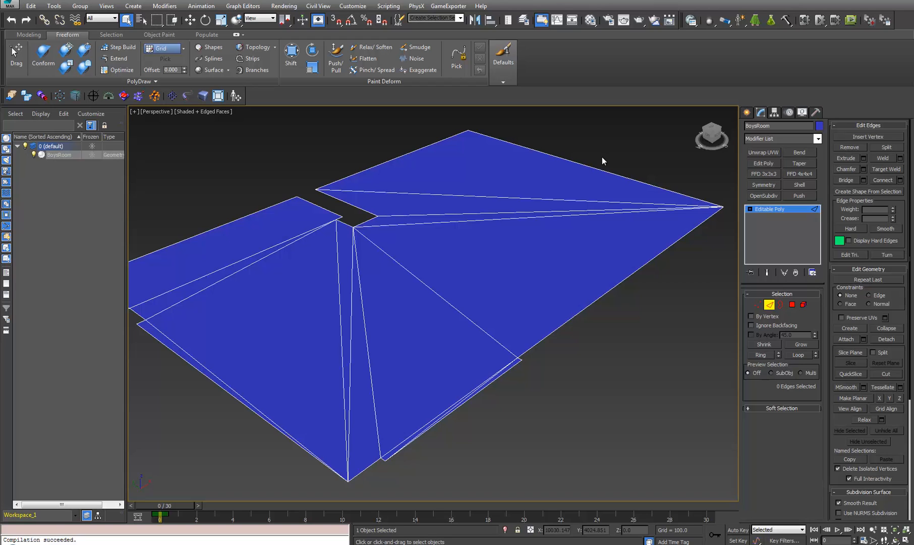
scroll(394, 326, down, 3)
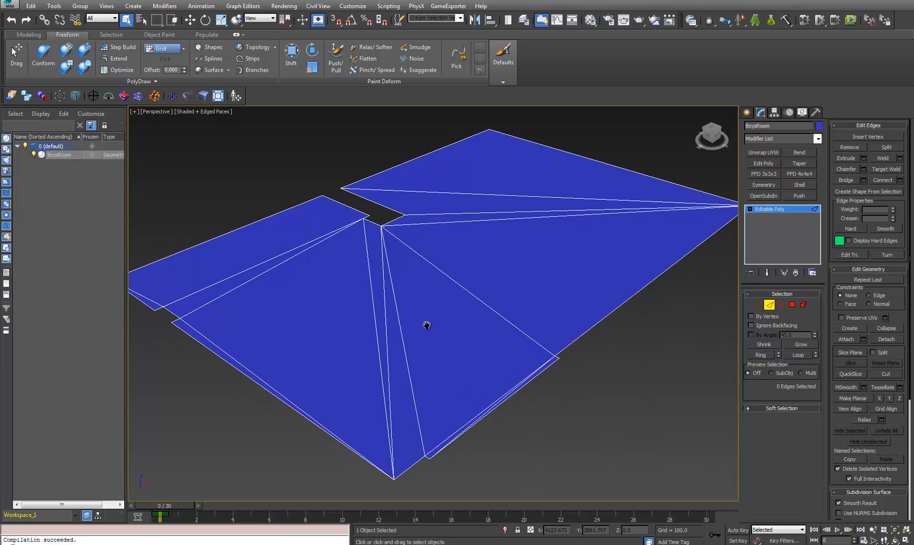
scroll(370, 301, up, 6)
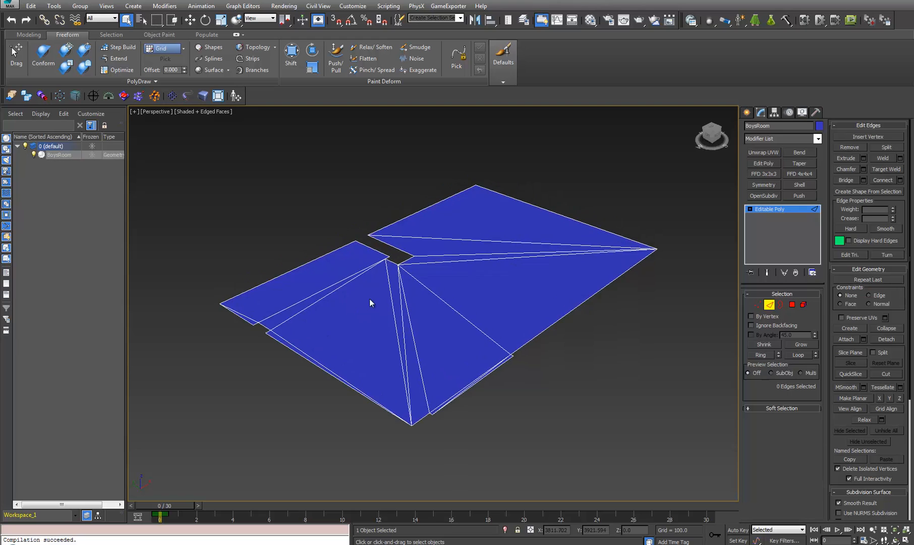
middle_drag(368, 240, 194, 442)
drag(194, 441, 194, 442)
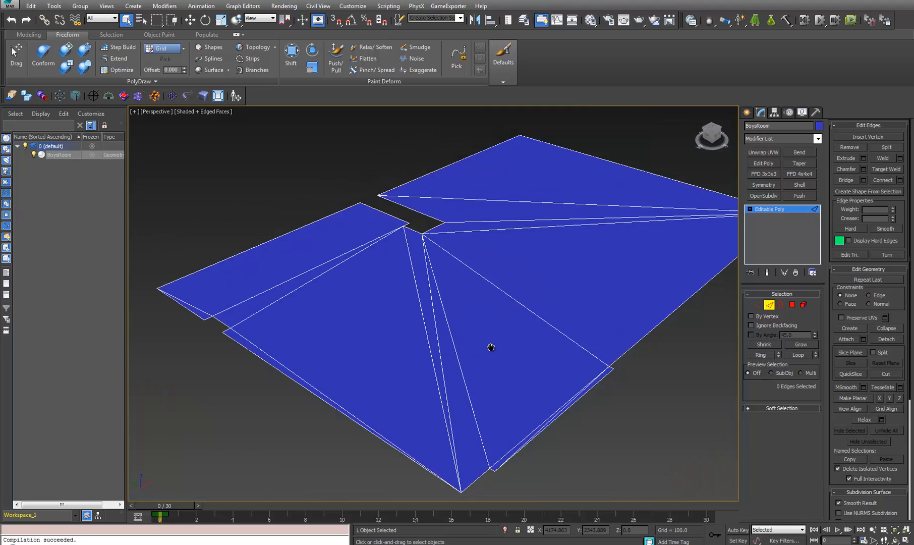
middle_drag(507, 256, 486, 268)
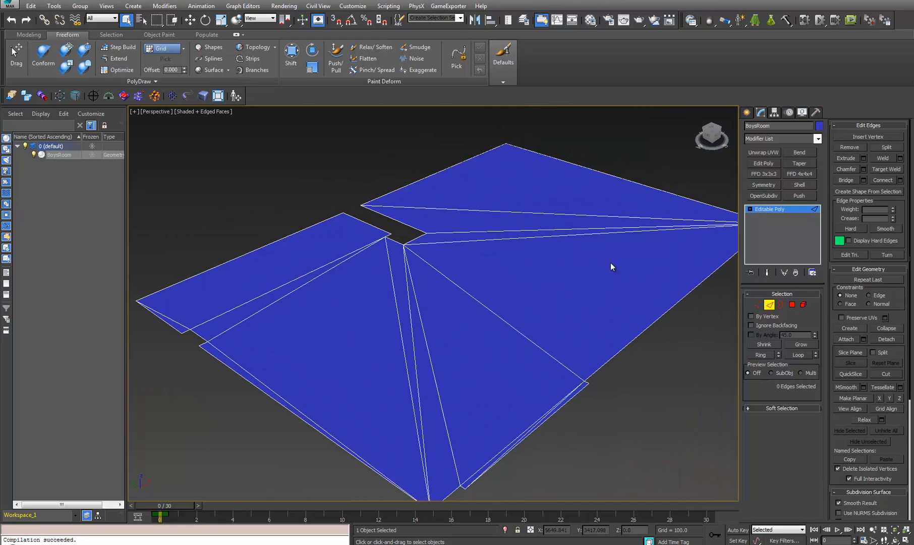
- Apply Unwrap UVW to the floor and pack all its UV polygons with rescaling in the UV Editor
click(764, 305)
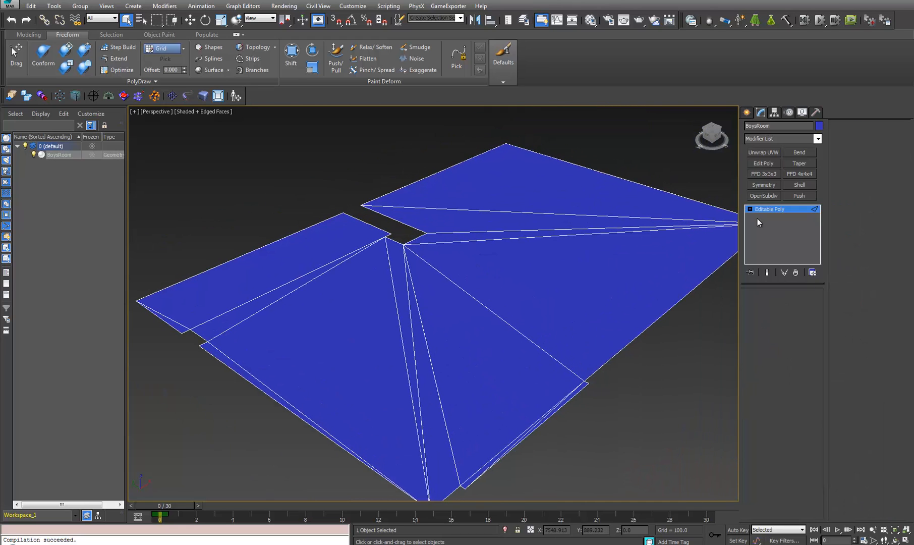
click(765, 150)
click(782, 307)
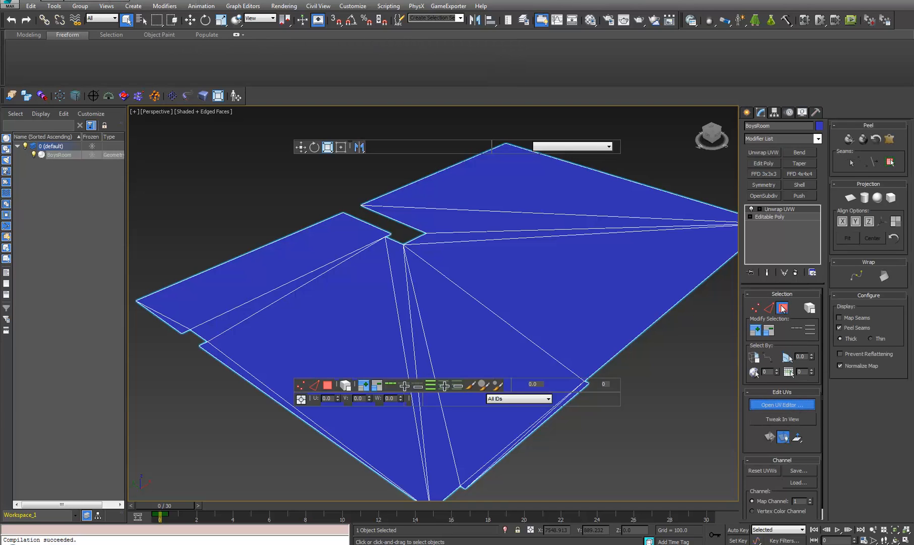
click(781, 404)
key(ctrl+a)
click(302, 311)
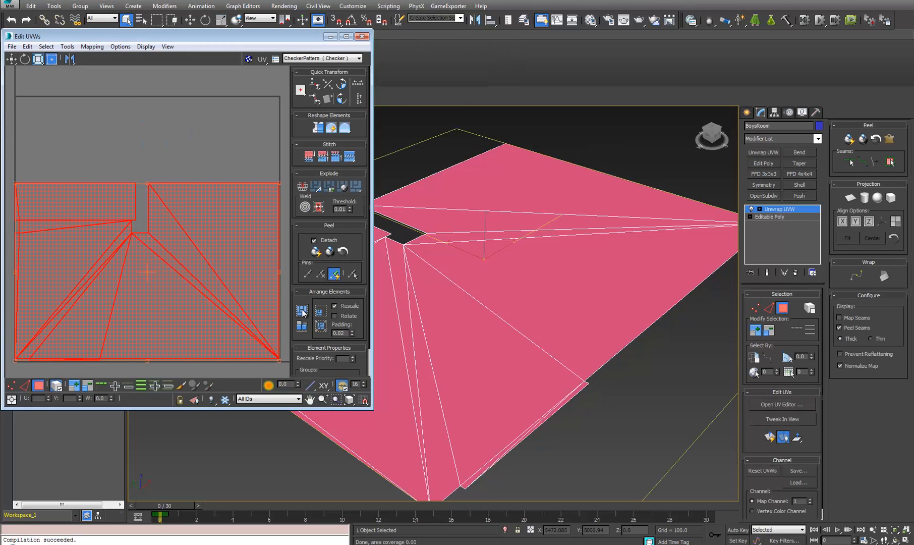
- Center the floor's UV shell vertically in the tile and display the CheckerPattern texture on the mesh
drag(191, 262, 201, 235)
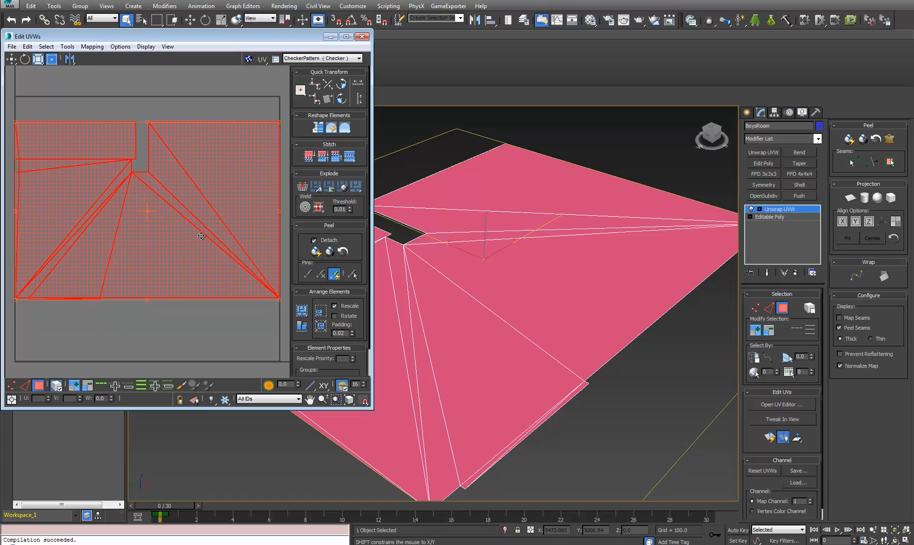
click(297, 58)
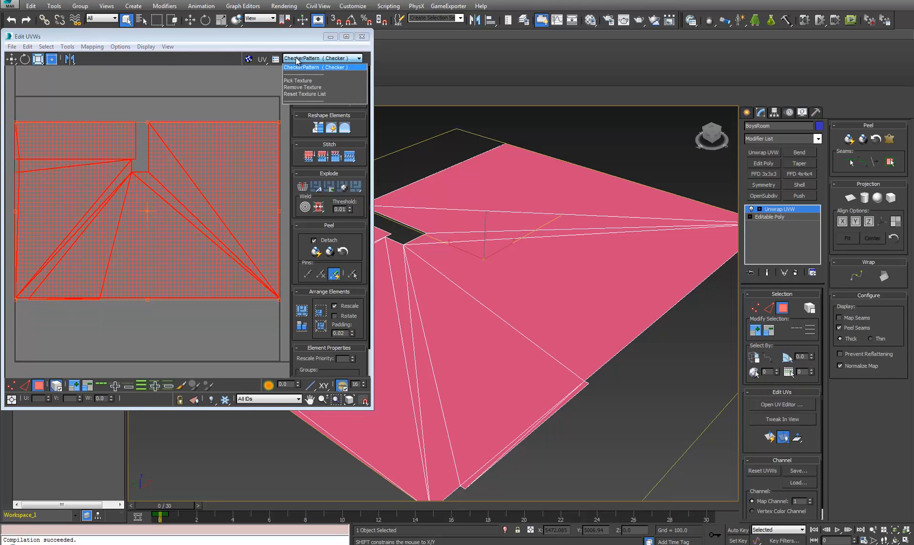
click(302, 69)
alt+middle_drag(613, 285, 558, 362)
scroll(624, 340, down, 3)
middle_drag(202, 210, 188, 240)
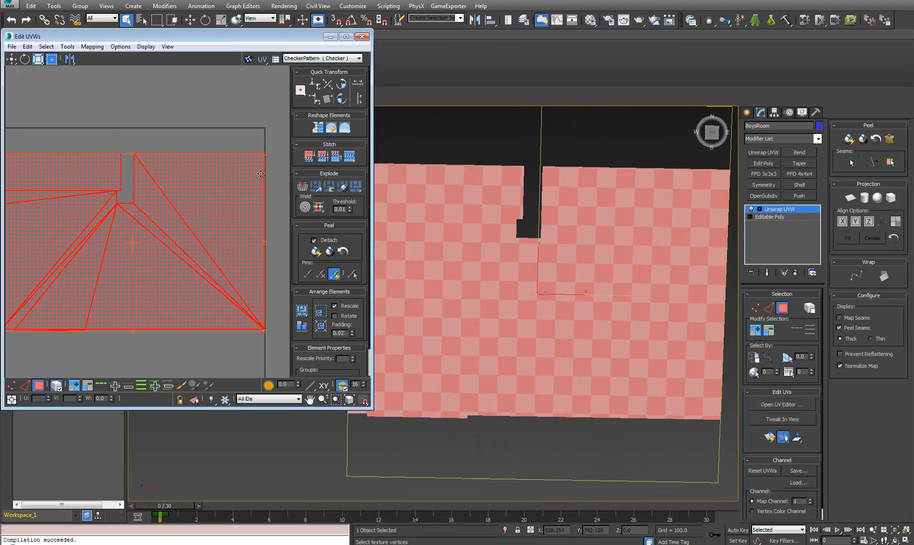
- Try enlarging the floor's UV shell well beyond the tile to make the checker pattern denser
ctrl+drag(265, 155, 626, 279)
middle_drag(471, 278, 512, 282)
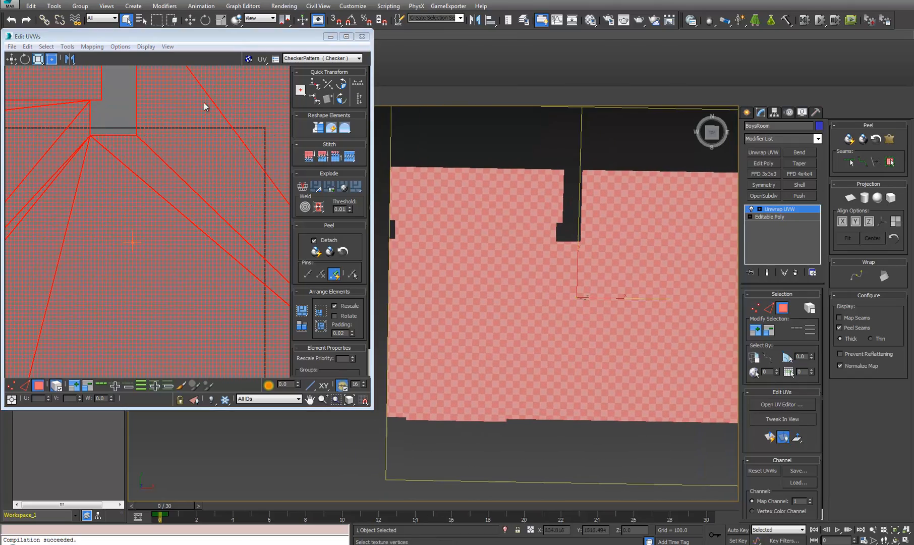
scroll(95, 188, down, 5)
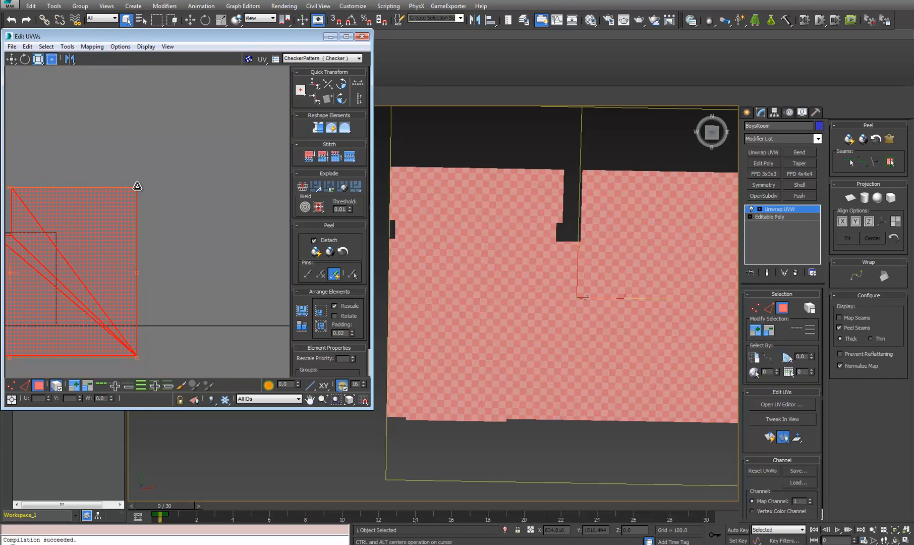
drag(215, 134, 189, 249)
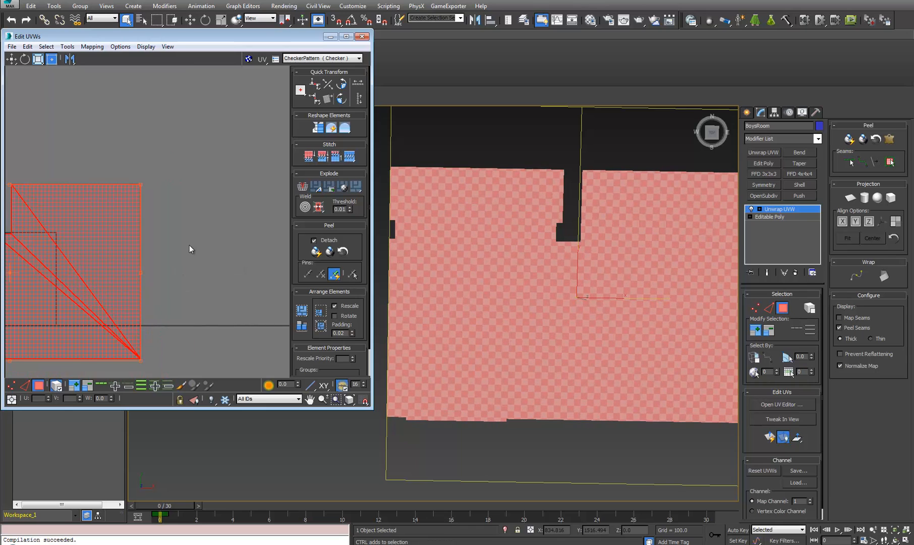
- Pack the UV shell back into the tile and move it up to the tile's vertical center
click(300, 311)
middle_drag(163, 276, 314, 208)
scroll(155, 247, up, 5)
middle_drag(153, 250, 150, 275)
scroll(150, 275, down, 4)
shift+drag(186, 270, 185, 238)
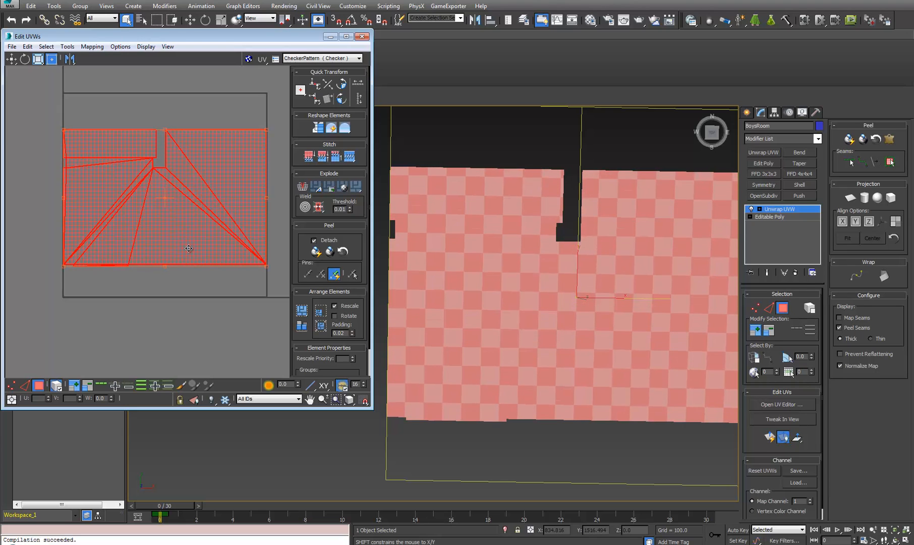
- Examine the edges and corners of the floor's UV shell against the borders of the UV tile
scroll(266, 130, up, 6)
scroll(267, 141, down, 4)
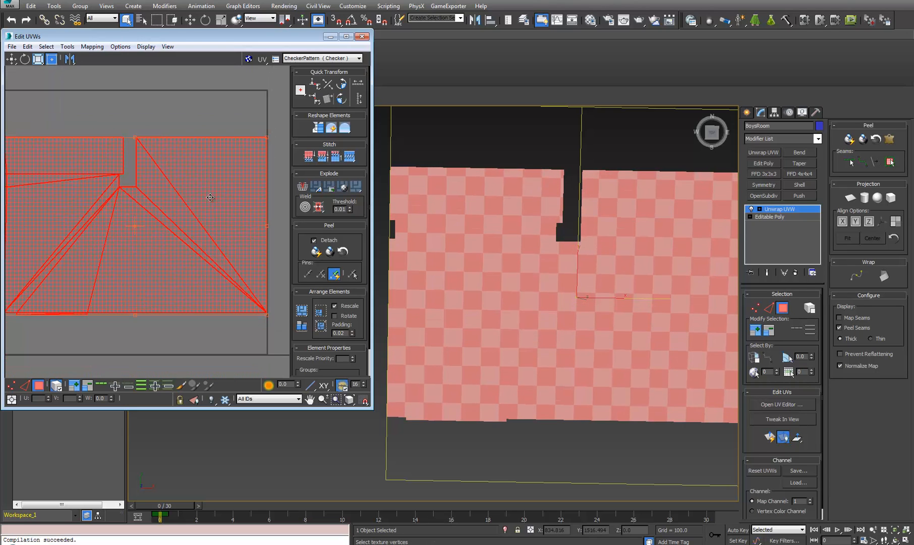
scroll(209, 197, down, 2)
scroll(81, 192, up, 5)
middle_drag(61, 125, 67, 239)
scroll(83, 167, up, 3)
scroll(94, 147, up, 2)
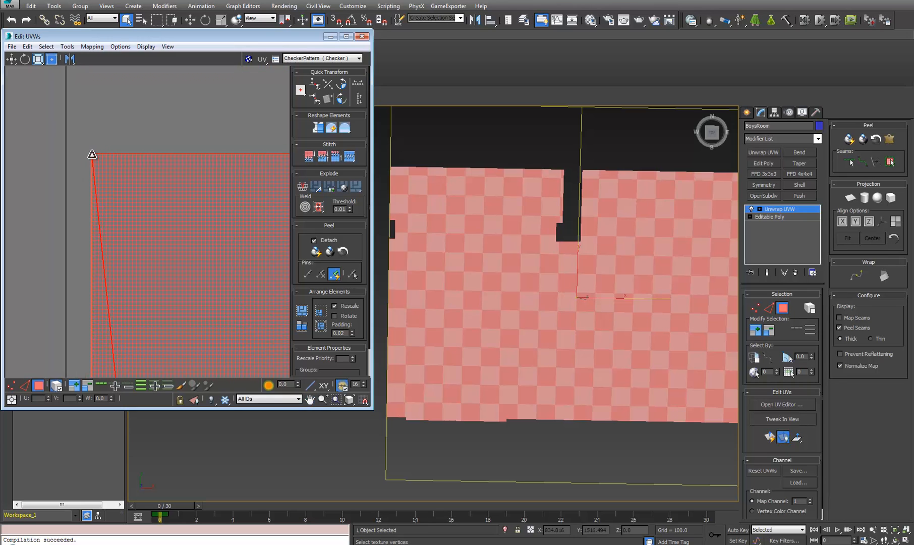
scroll(67, 152, down, 5)
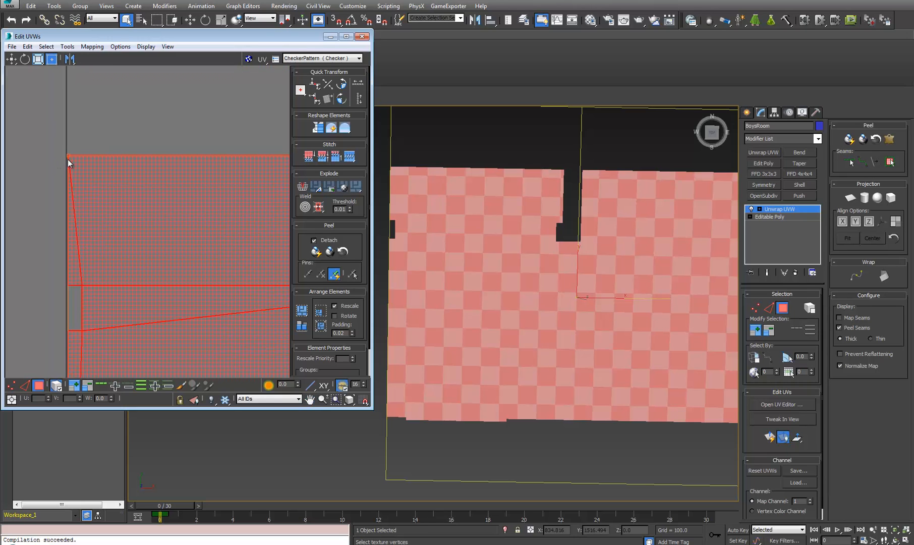
middle_drag(29, 300, 38, 130)
scroll(40, 132, down, 1)
mouse_move(68, 226)
middle_down()
mouse_move(121, 109)
mouse_move(60, 211)
middle_up()
- Collapse the Unwrap UVW modifier into the floor's Editable Poly
scroll(59, 211, down, 4)
key(ctrl+e)
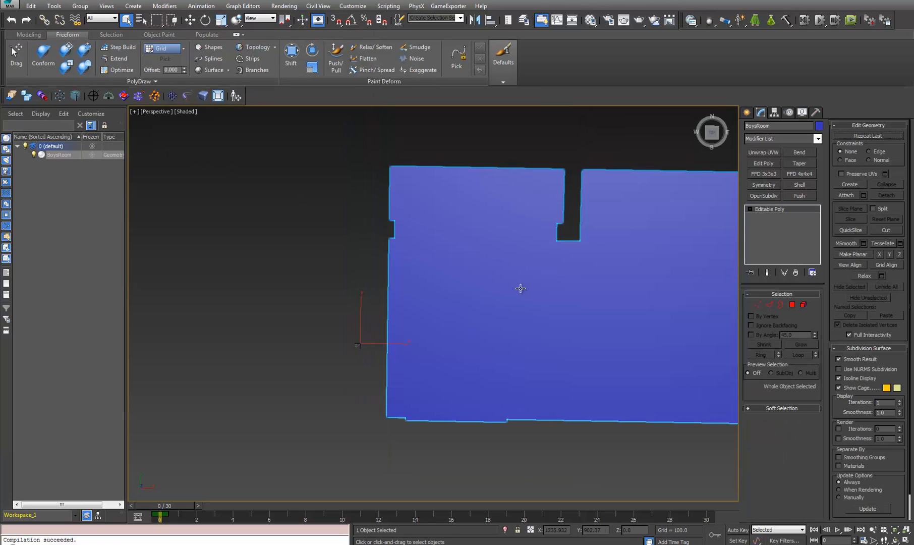
middle_drag(577, 337, 466, 299)
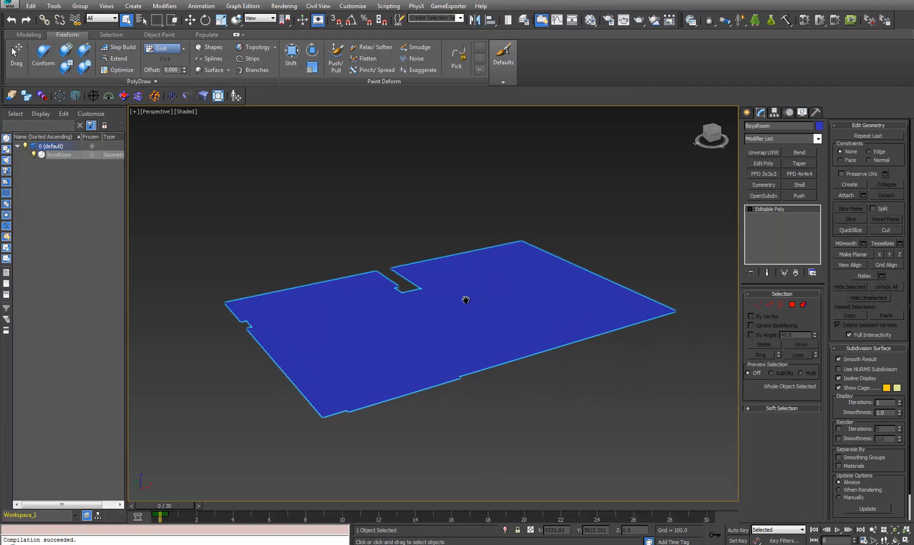
- Clear map channel 2, LightMapUV, from the BoysRoom floor in the map channel info and close that window
click(54, 6)
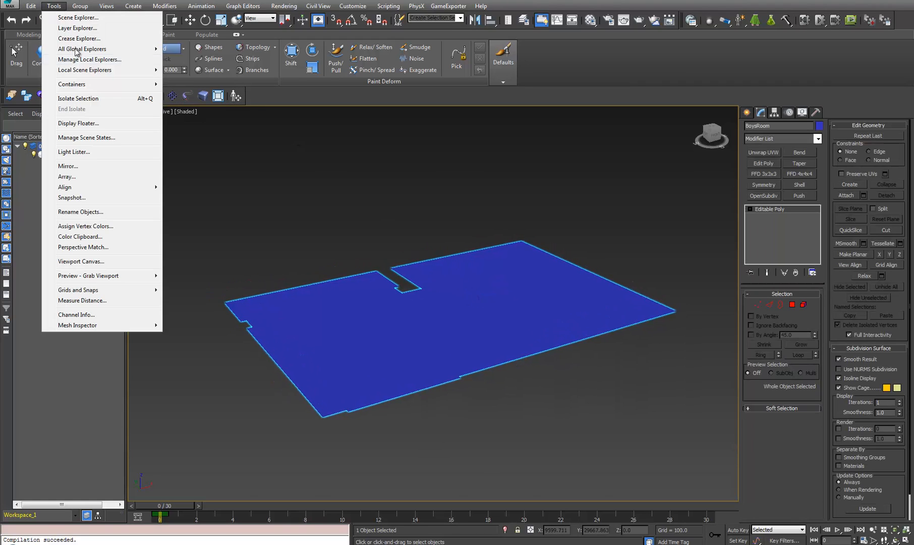
click(76, 314)
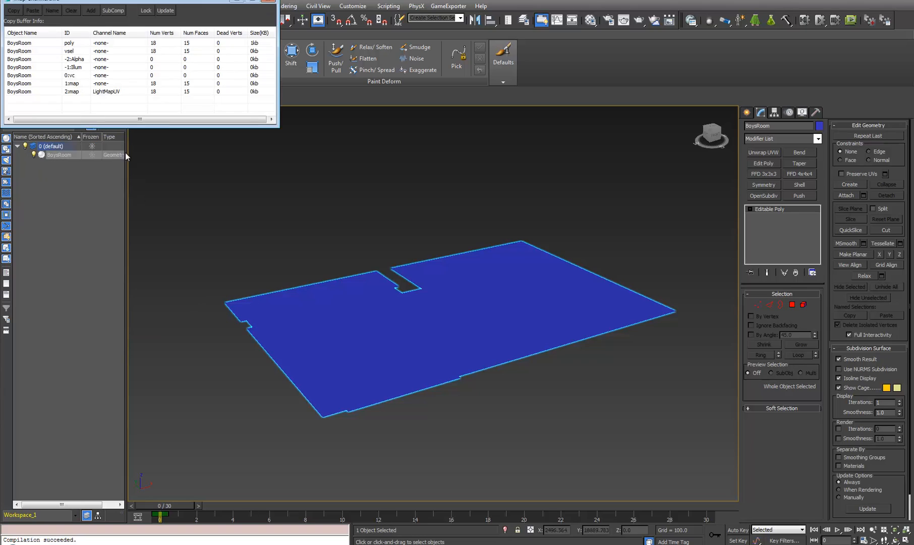
right_click(73, 92)
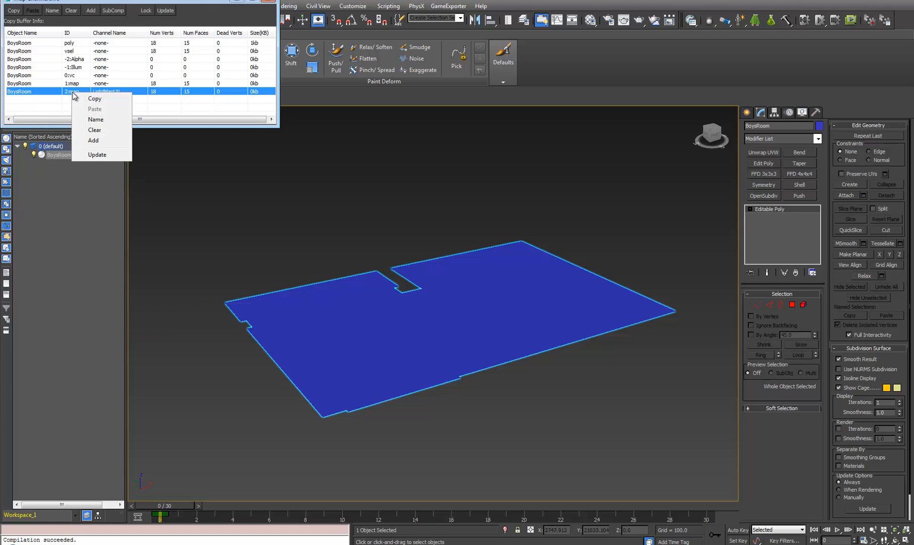
click(100, 132)
middle_drag(611, 301, 589, 298)
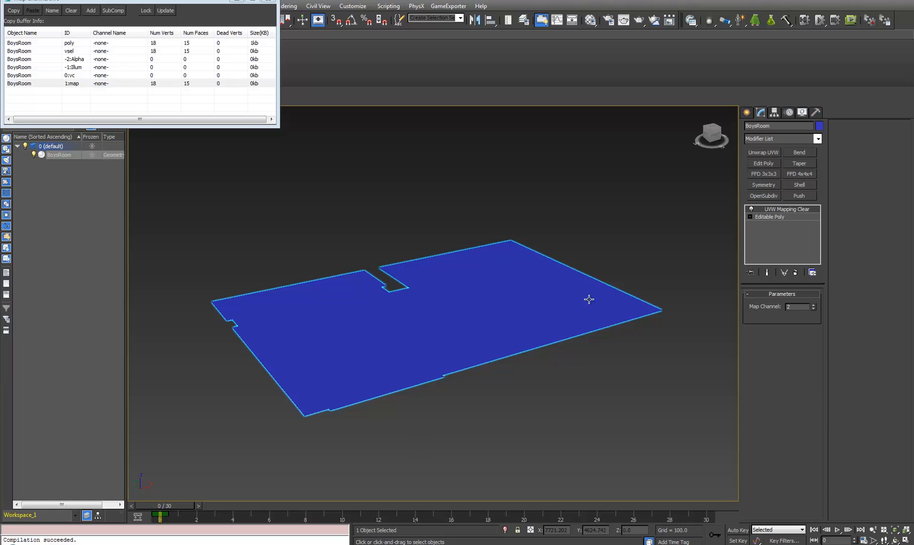
key(ctrl+z)
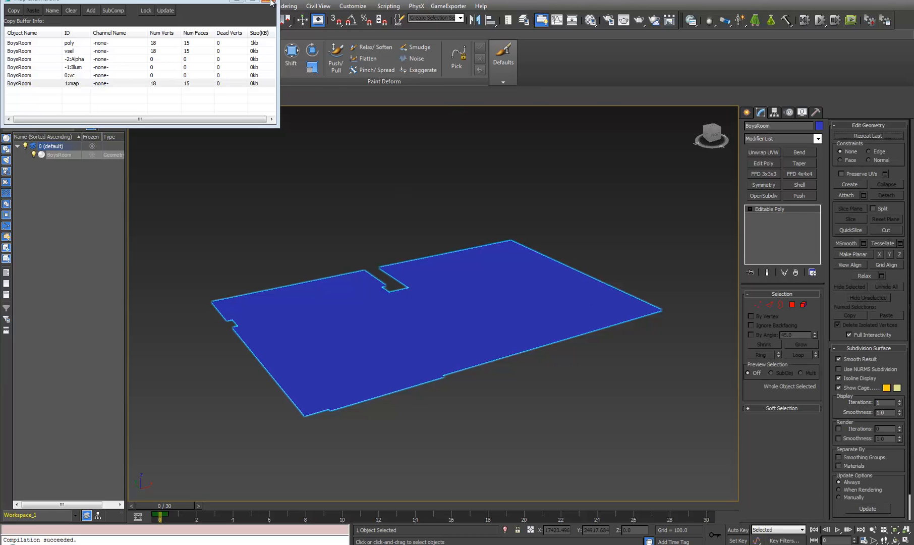
click(269, 1)
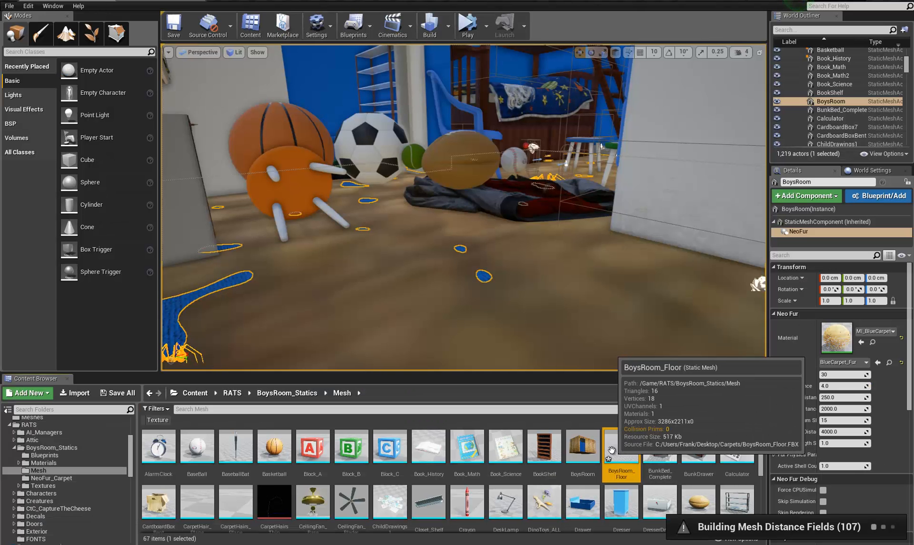
- Switch to Unreal Editor and delete the NeoFur component from the BoysRoom actor
drag(611, 450, 588, 294)
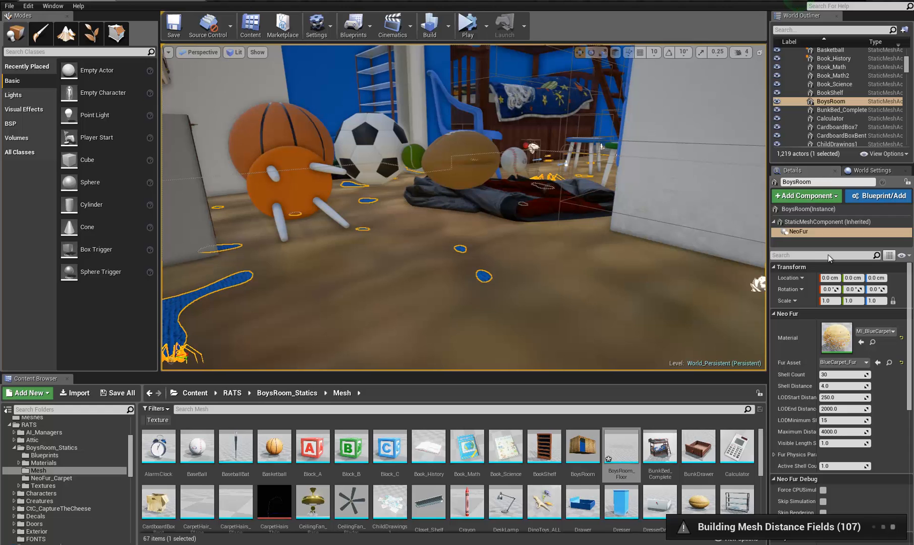
right_click(812, 232)
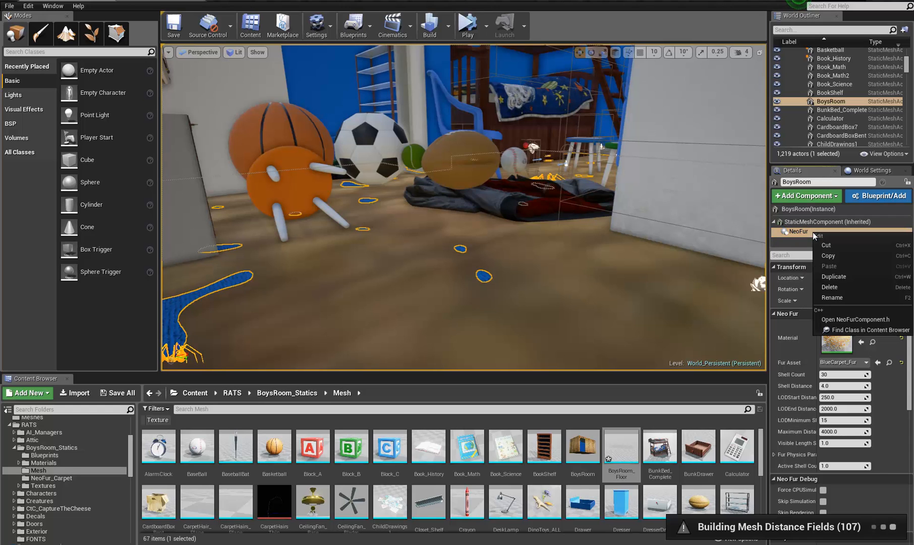
click(837, 284)
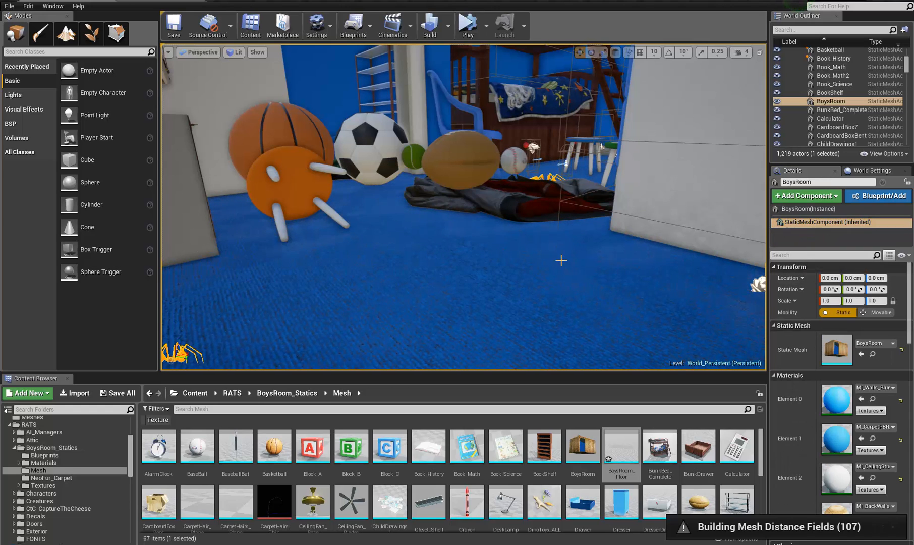
right_drag(561, 260, 558, 276)
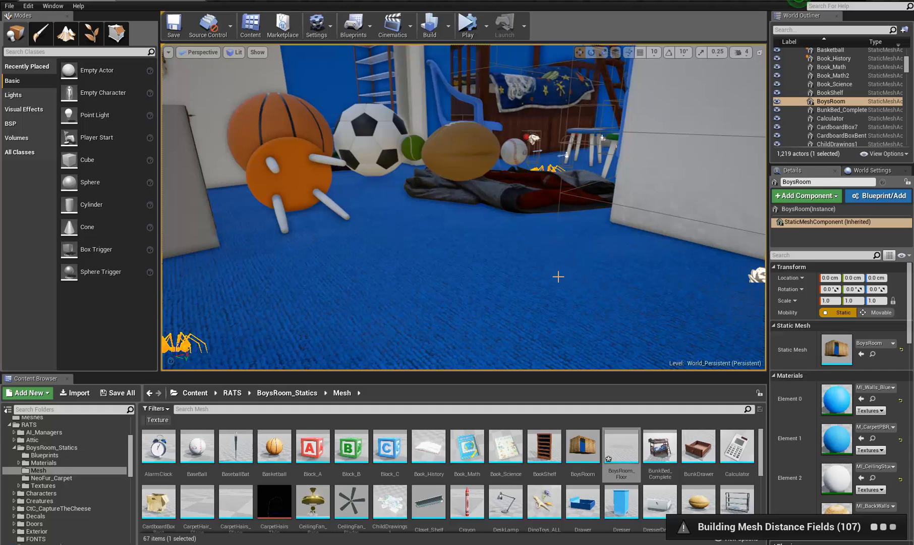
- Look around the boys' room and the living room, then examine the blue carpet from the doorway
click(581, 448)
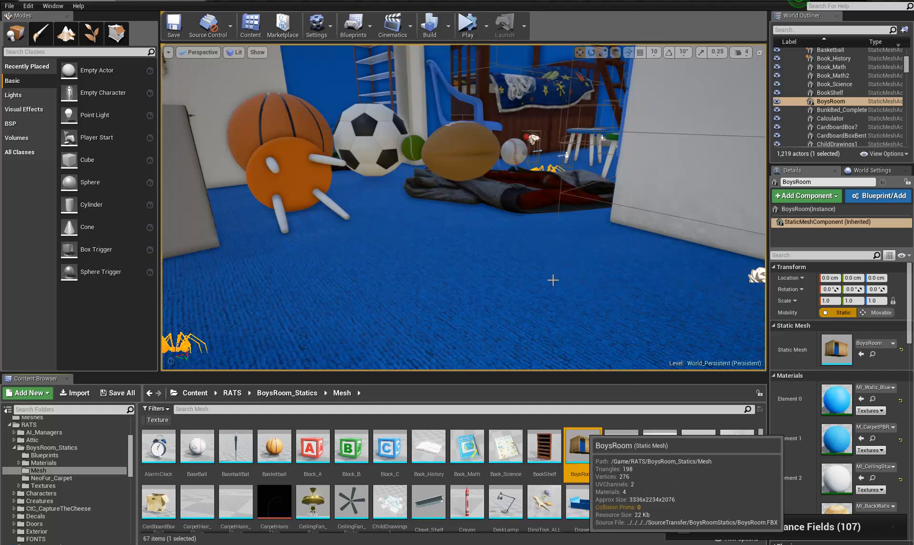
click(485, 262)
key(s)
mouse_move(518, 237)
right_down()
mouse_move(508, 159)
mouse_move(513, 228)
right_up()
key(w)
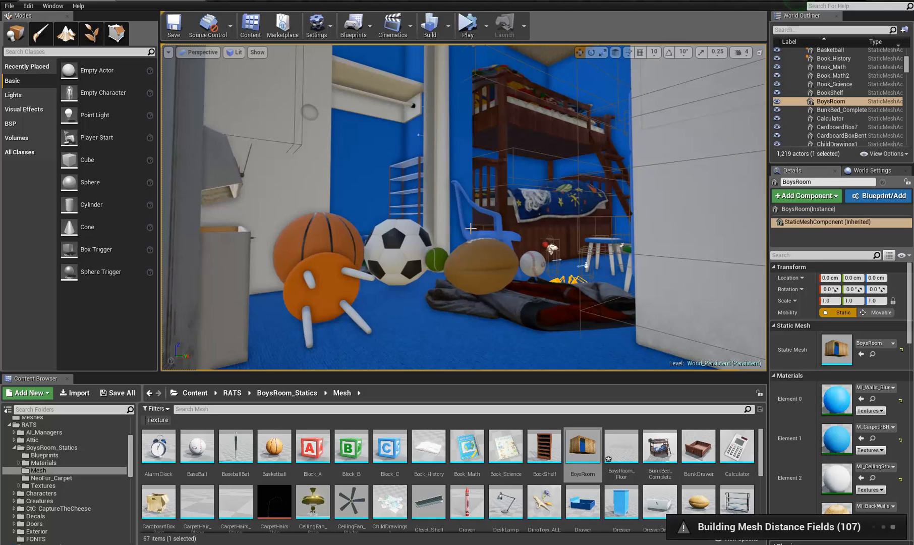
right_drag(557, 284, 227, 232)
key(w)
right_drag(202, 42, 379, 383)
key(w)
right_drag(462, 233, 164, 161)
right_drag(638, 130, 623, 101)
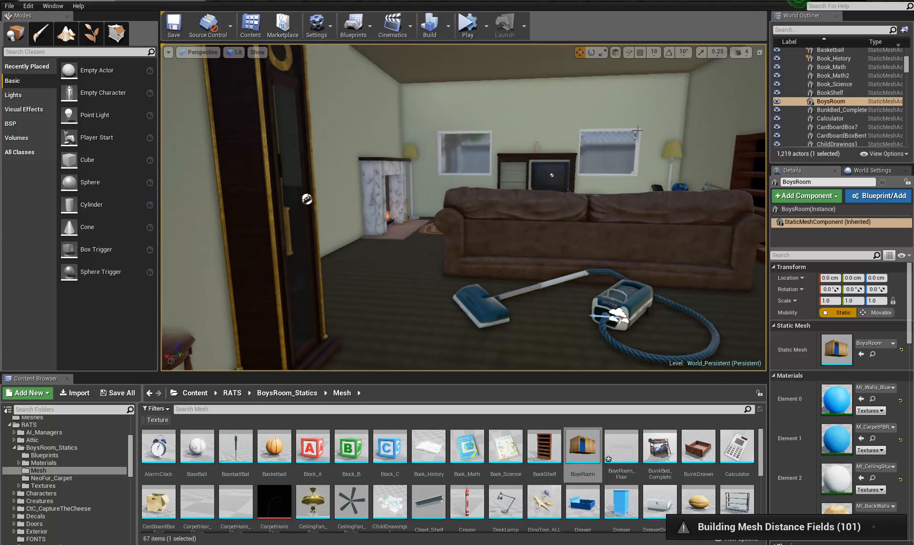
click(485, 48)
right_drag(487, 260, 490, 328)
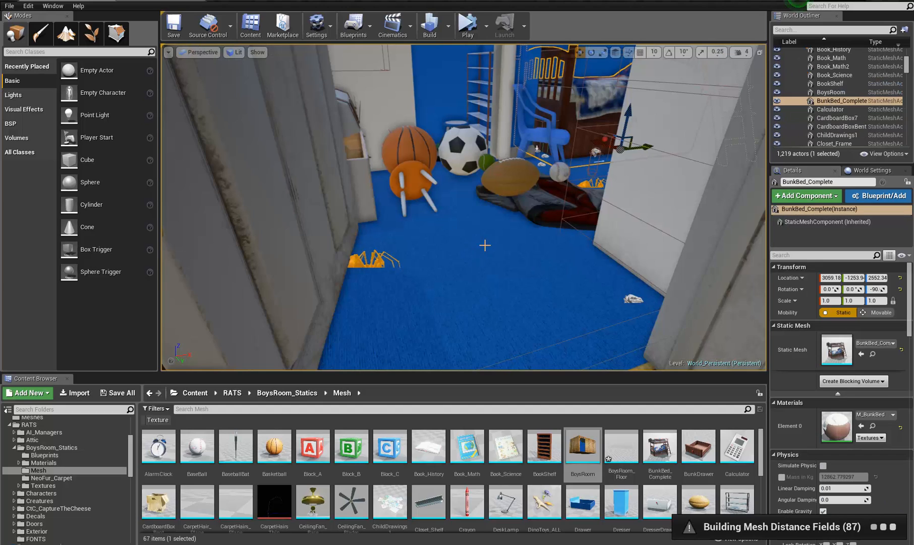
right_drag(492, 253, 534, 242)
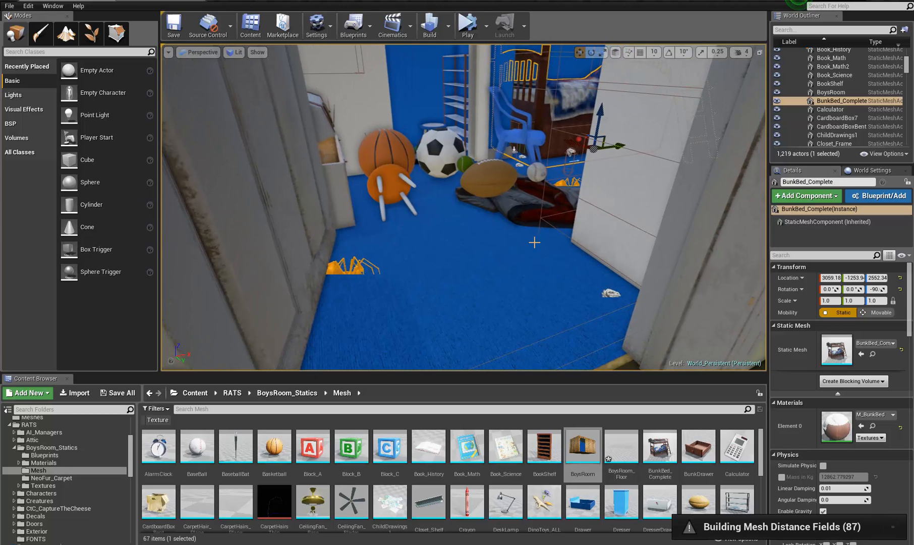
- Try placing the BoysRoom_Floor mesh by hand onto the carpet near the doorway, and delete that copy
click(534, 242)
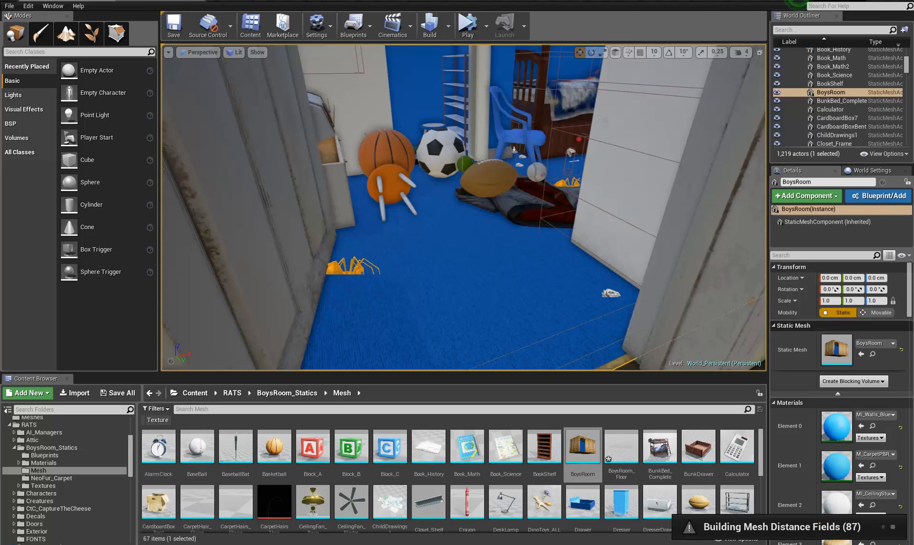
drag(620, 446, 478, 285)
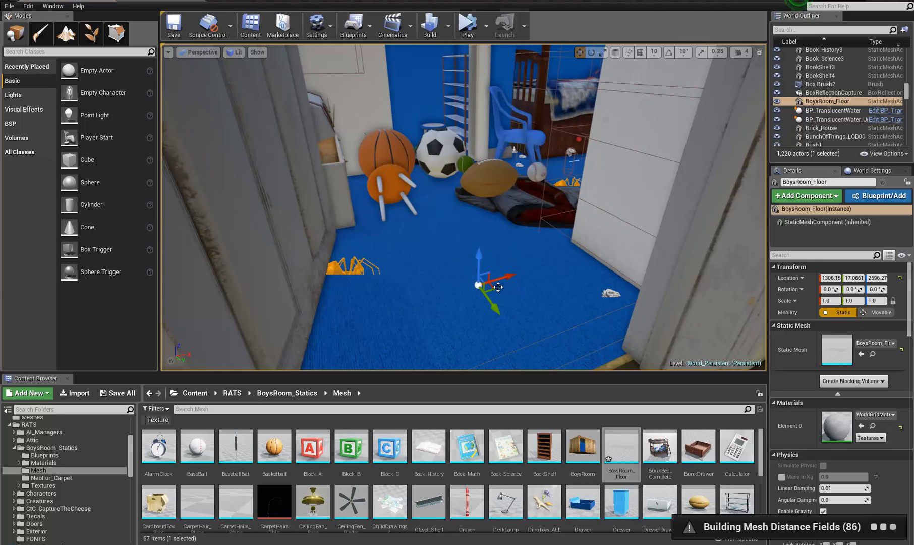
right_drag(556, 303, 358, 292)
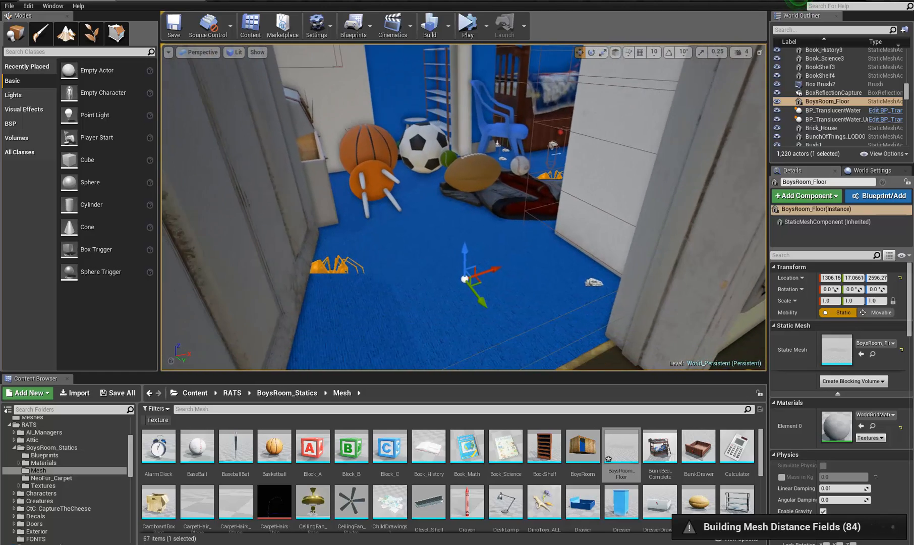
key(Delete)
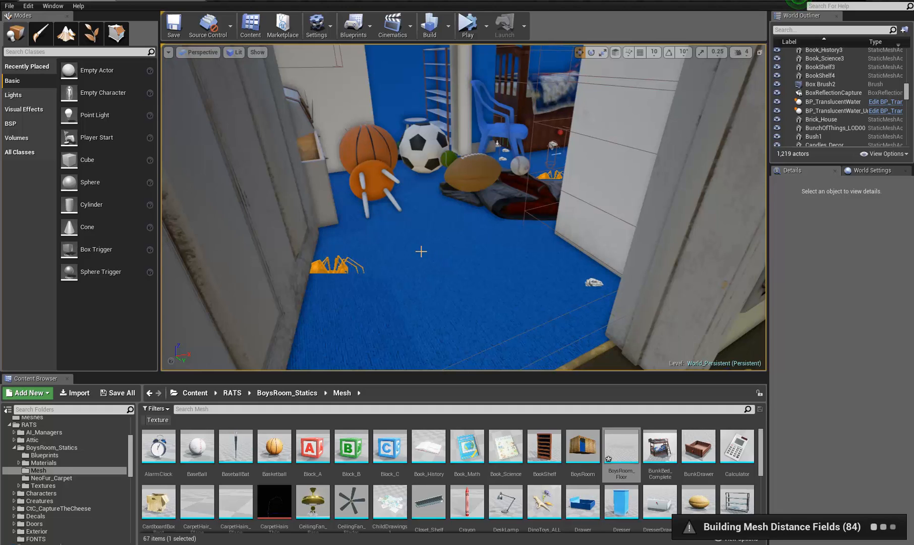
- Duplicate the BoysRoom actor in place and replace the duplicate with the BoysRoom_Floor static mesh
click(421, 252)
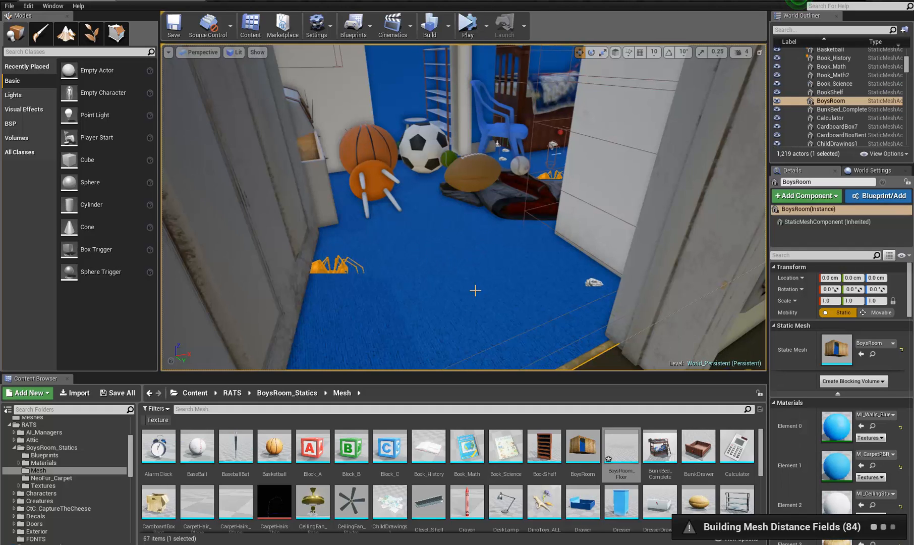
key(ctrl+w)
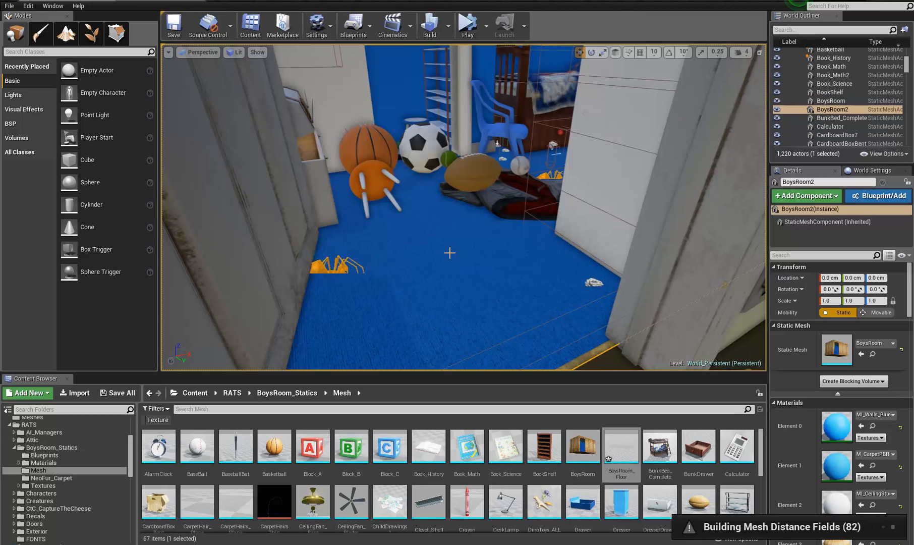
right_click(449, 253)
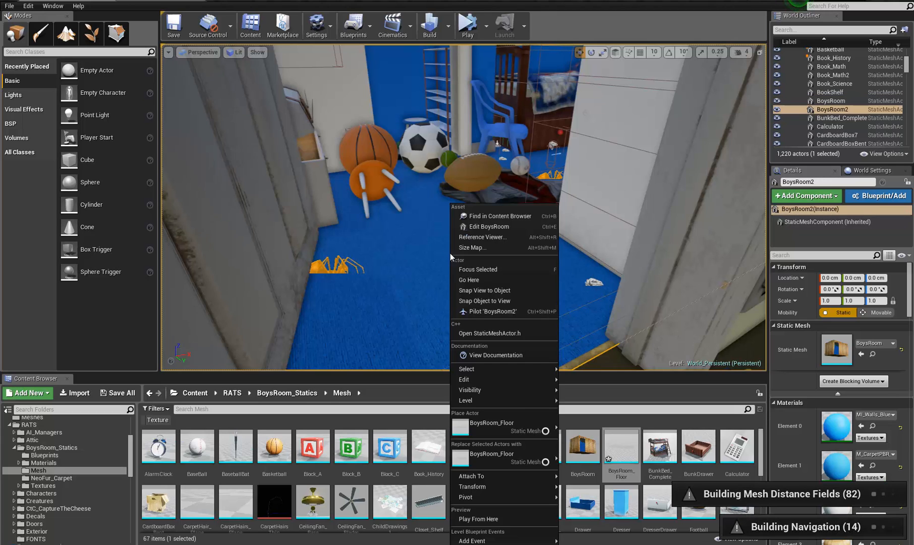
click(490, 455)
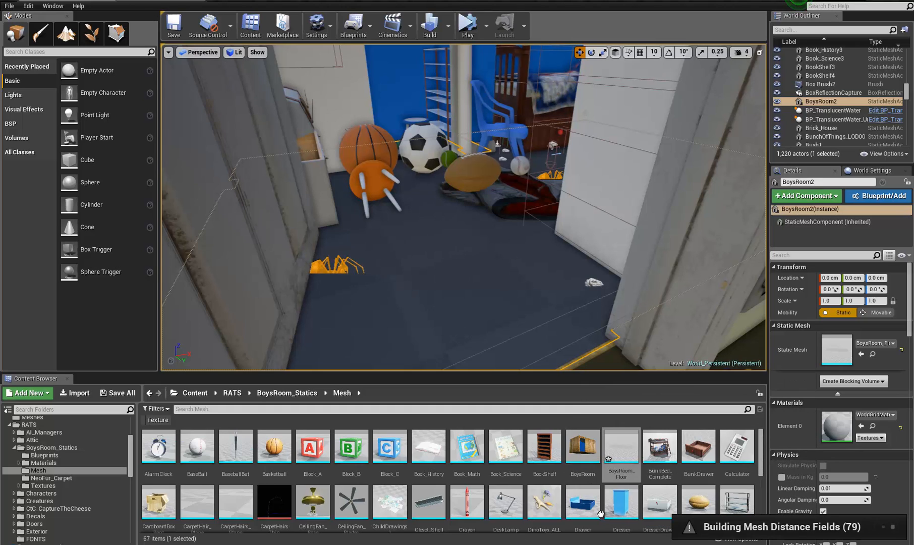
click(624, 449)
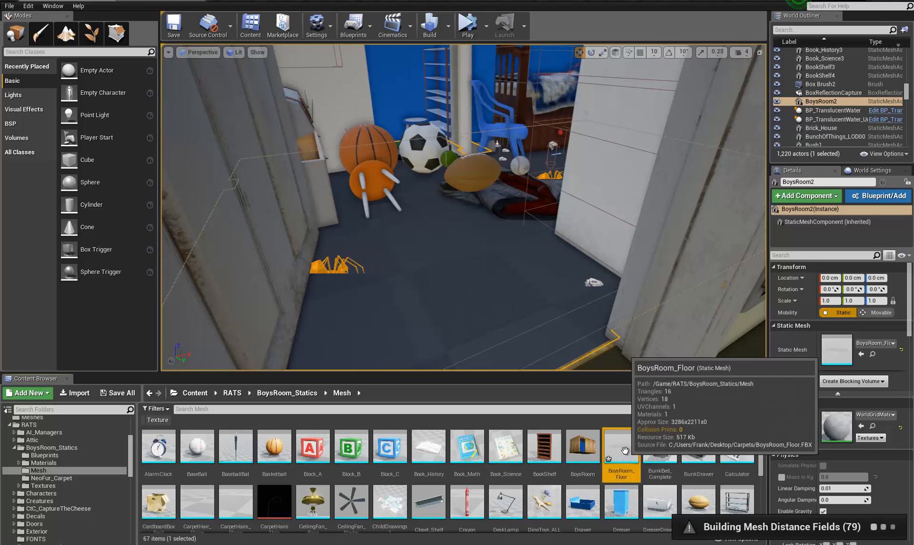
- Inspect the toy box, its lid and the two catches as separate actors
key(w)
right_drag(478, 237, 373, 215)
key(e)
right_drag(429, 272, 463, 308)
click(486, 311)
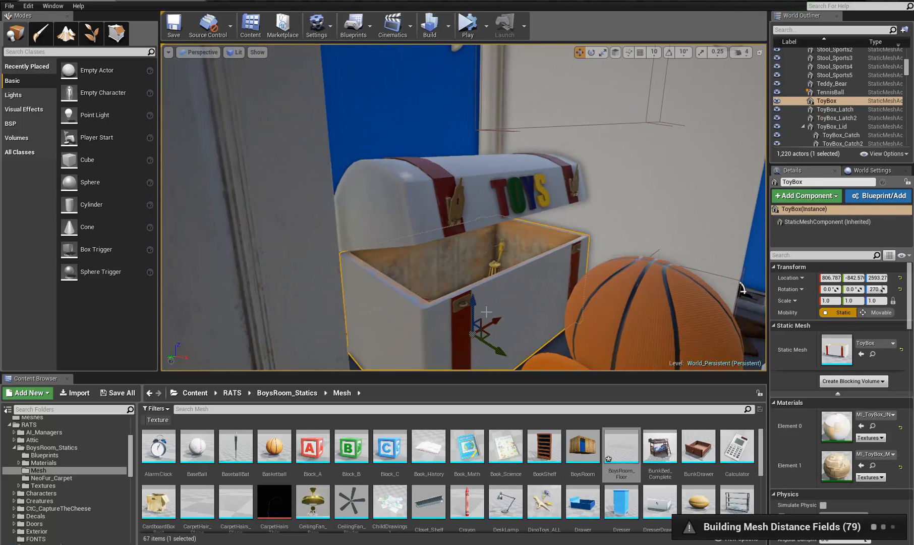
click(438, 216)
right_drag(447, 305, 442, 308)
key(w)
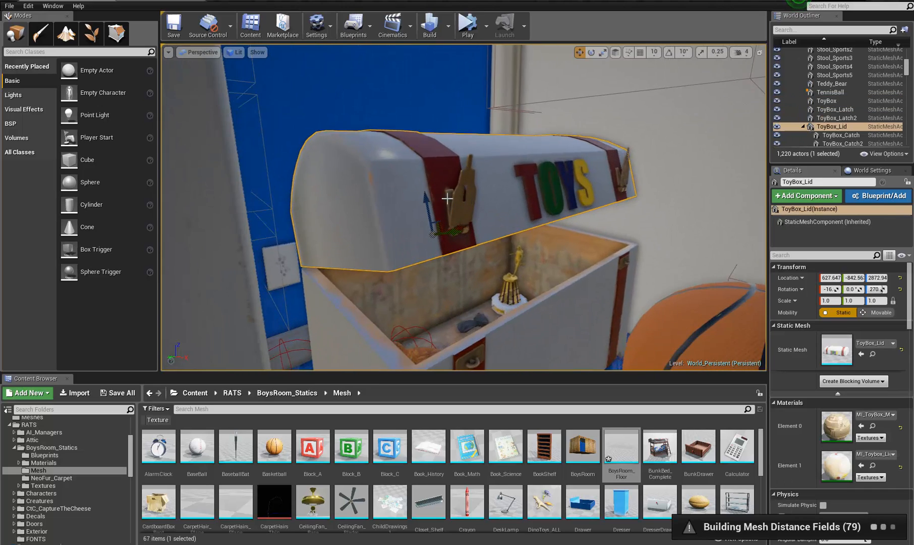
click(459, 206)
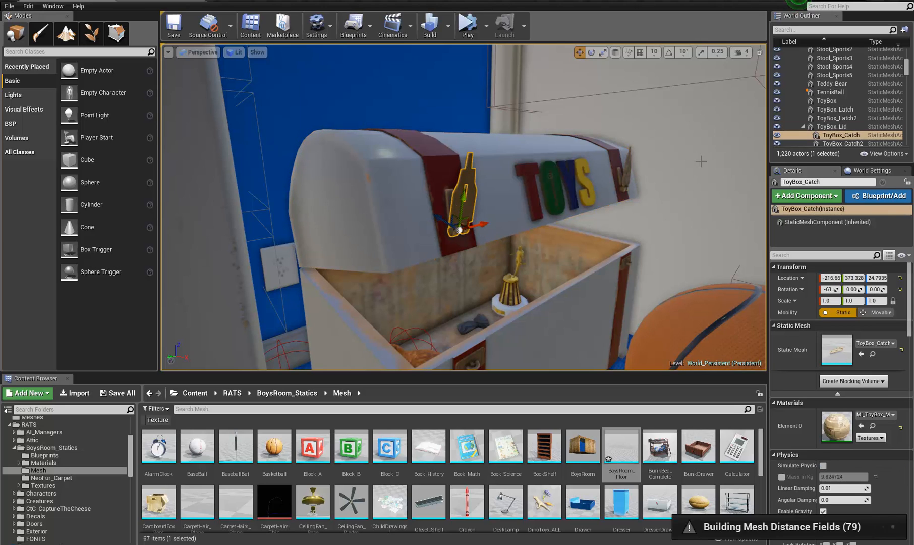
click(625, 176)
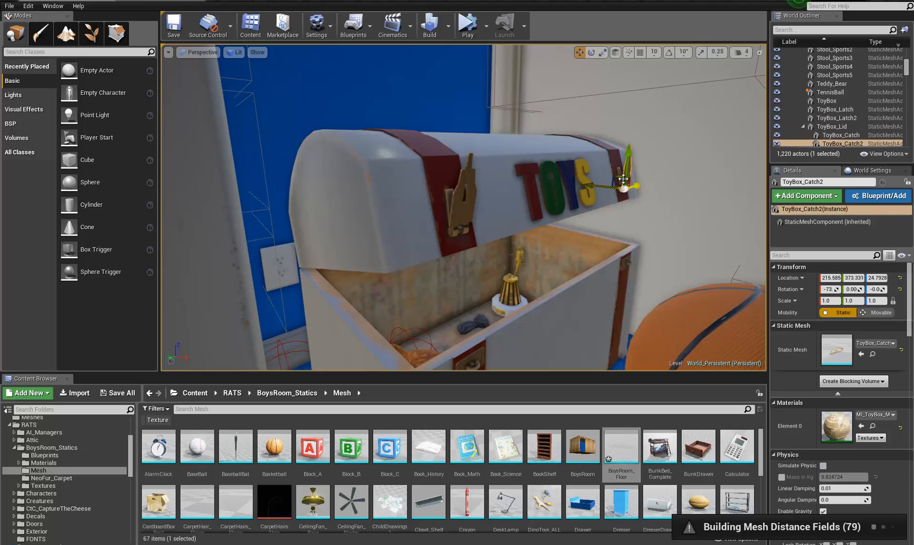
click(461, 215)
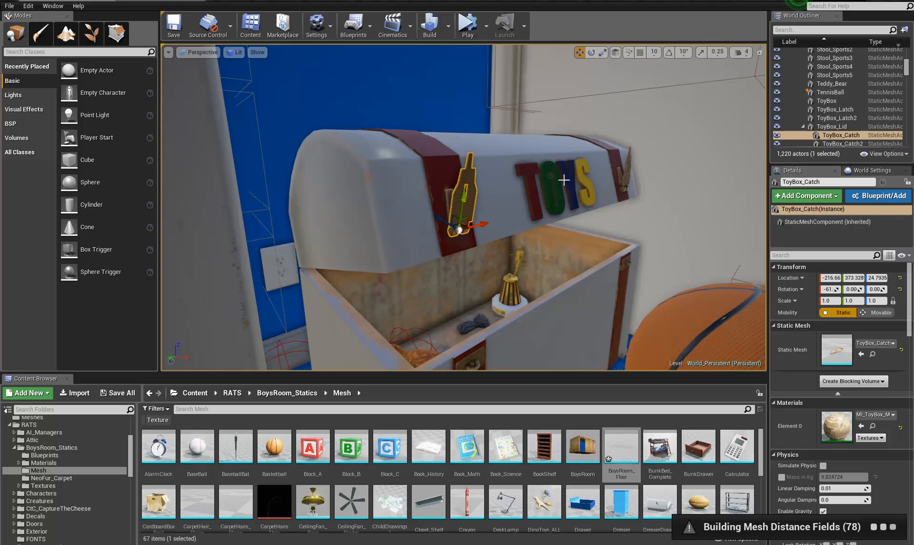
- Examine the option to replace the ToyBox_Catch actor with BoysRoom_Floor, without applying it, and clear the selection
mouse_move(564, 180)
right_down()
mouse_move(579, 178)
mouse_move(546, 177)
right_up()
key(w)
key(s)
key(a)
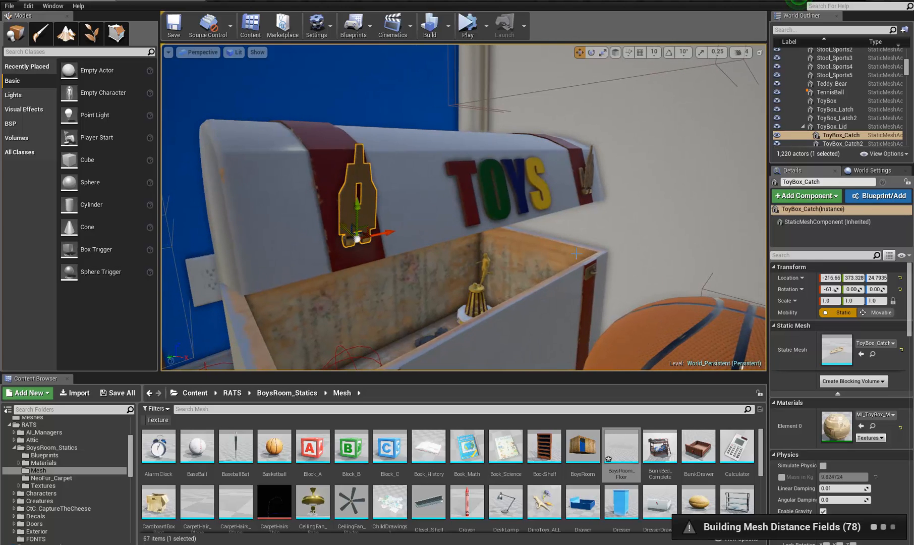
right_click(368, 221)
mouse_move(402, 441)
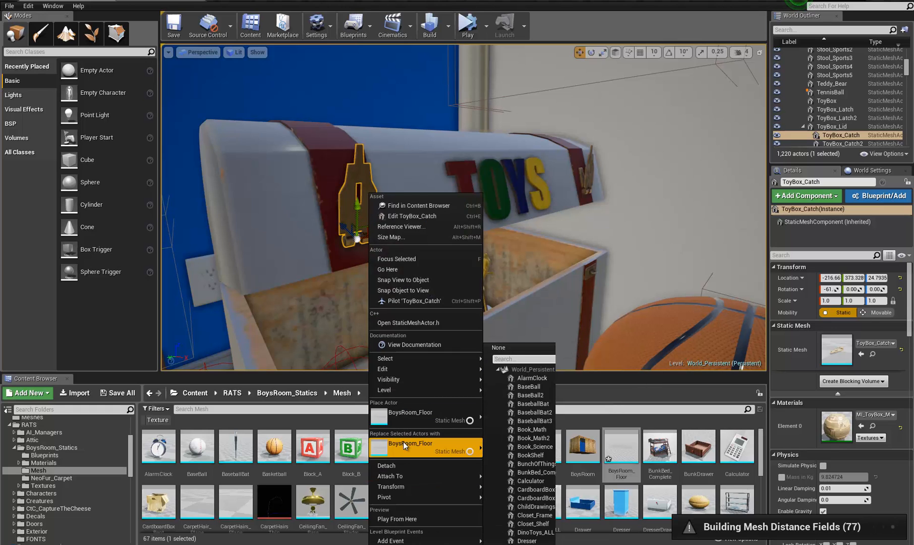
right_drag(624, 277, 645, 263)
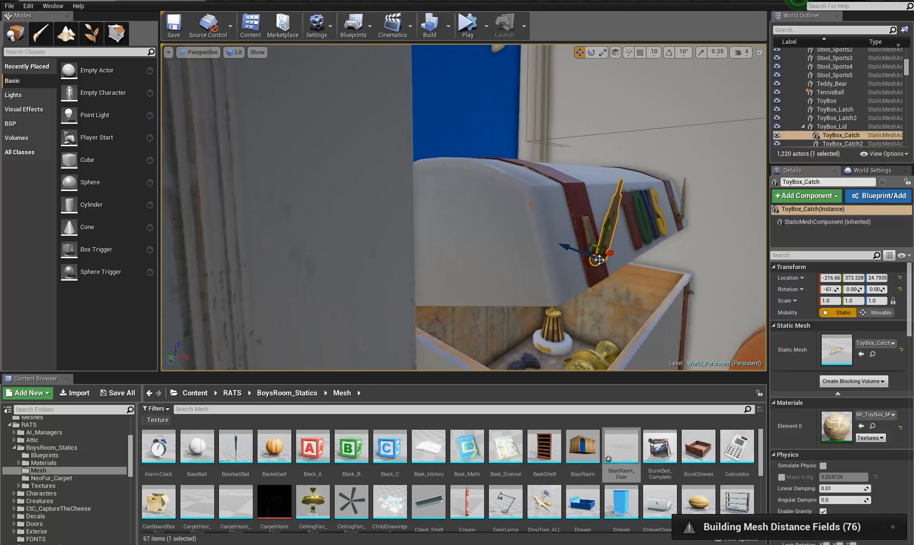
key(Escape)
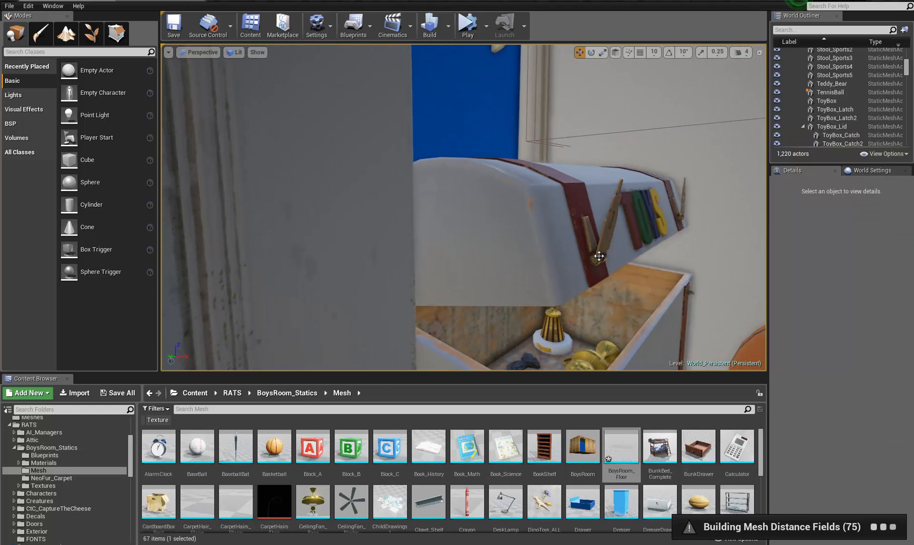
right_drag(542, 288, 469, 481)
right_drag(583, 538, 582, 540)
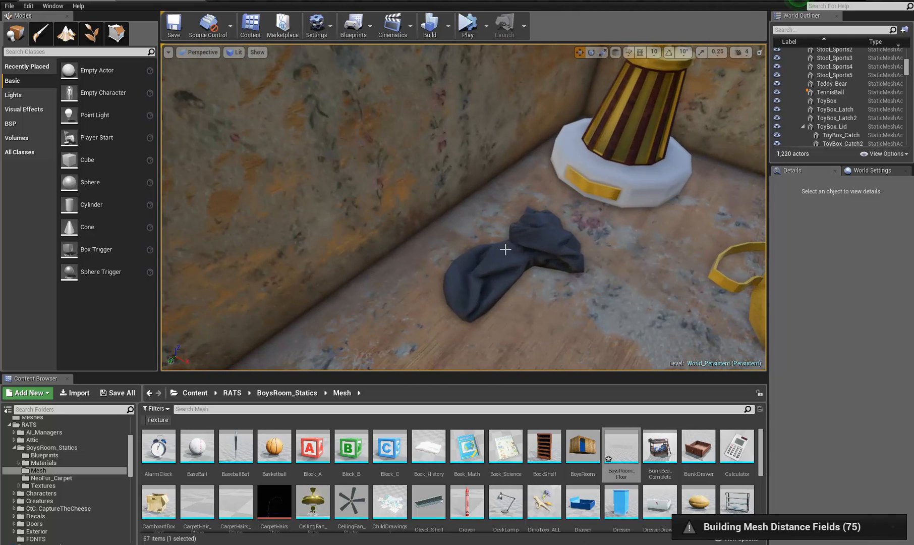
right_drag(511, 213, 562, 96)
key(w)
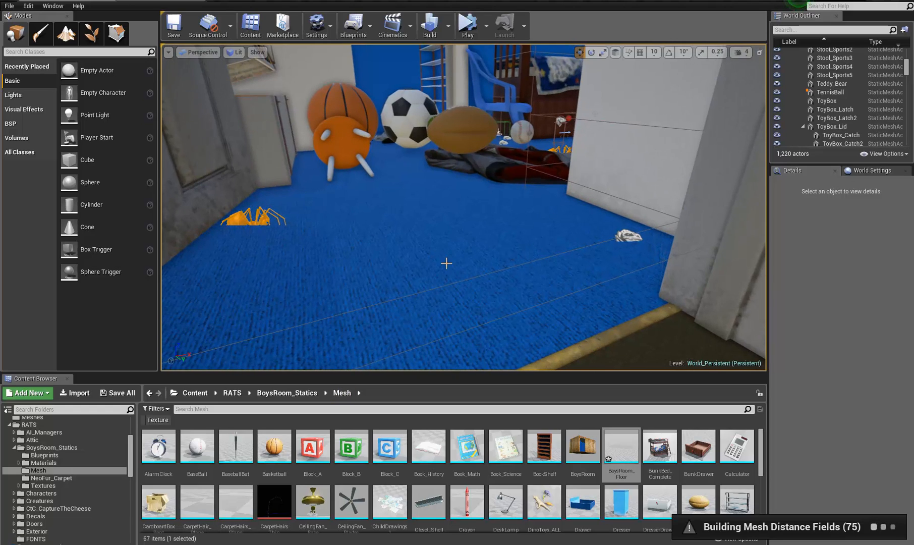
- Select the duplicated floor actor BoysRoom2 and its StaticMeshComponent
click(446, 205)
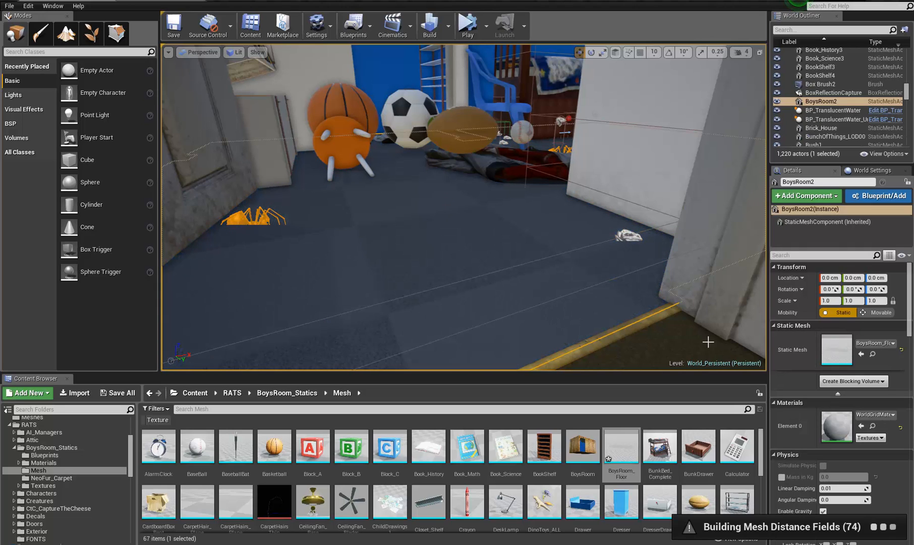
right_click(805, 220)
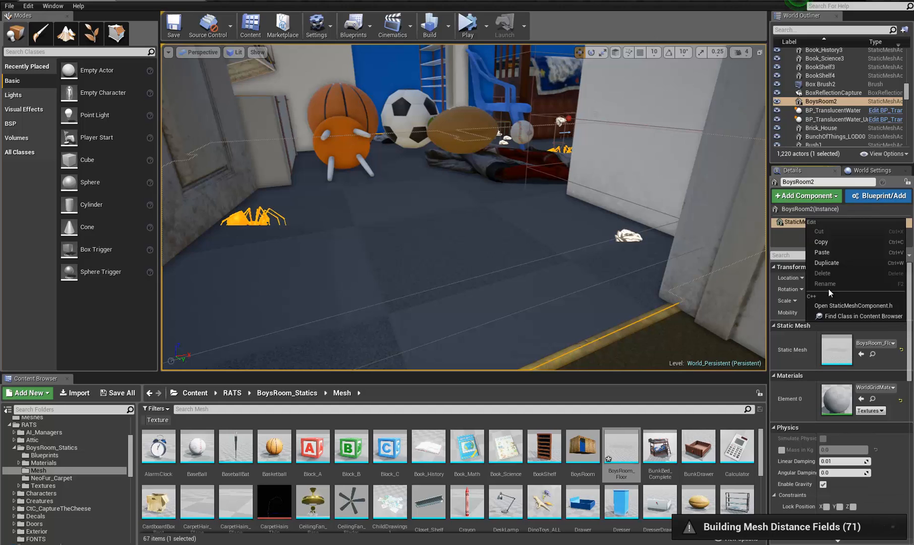
click(812, 201)
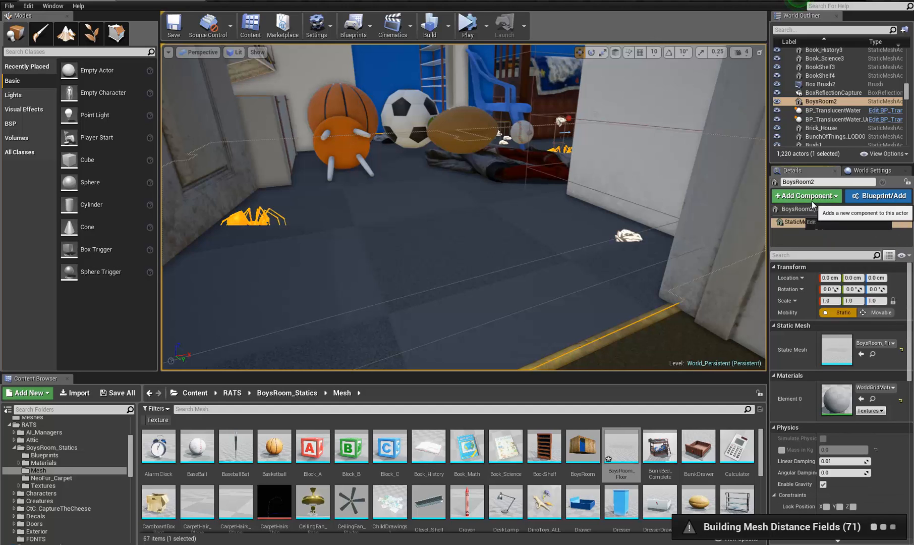
click(812, 201)
text(neofur)
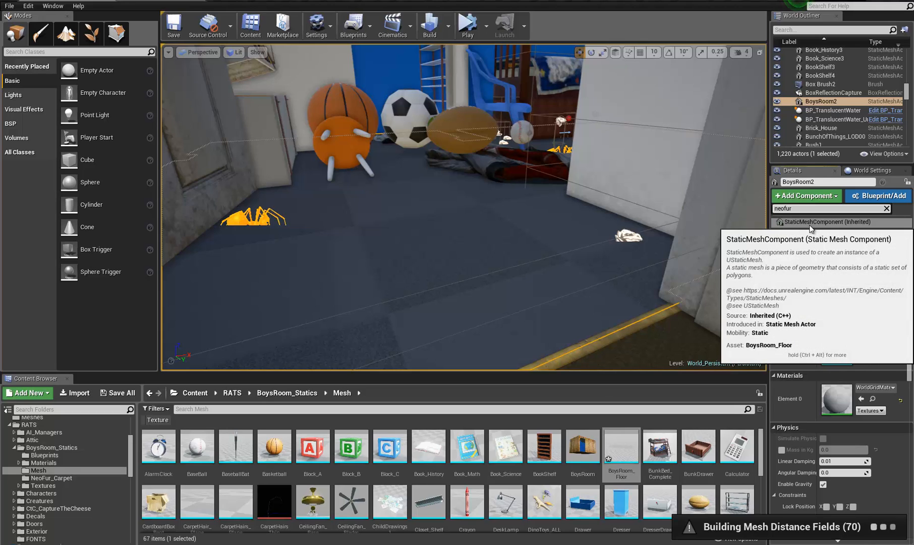
click(809, 223)
key(Tab)
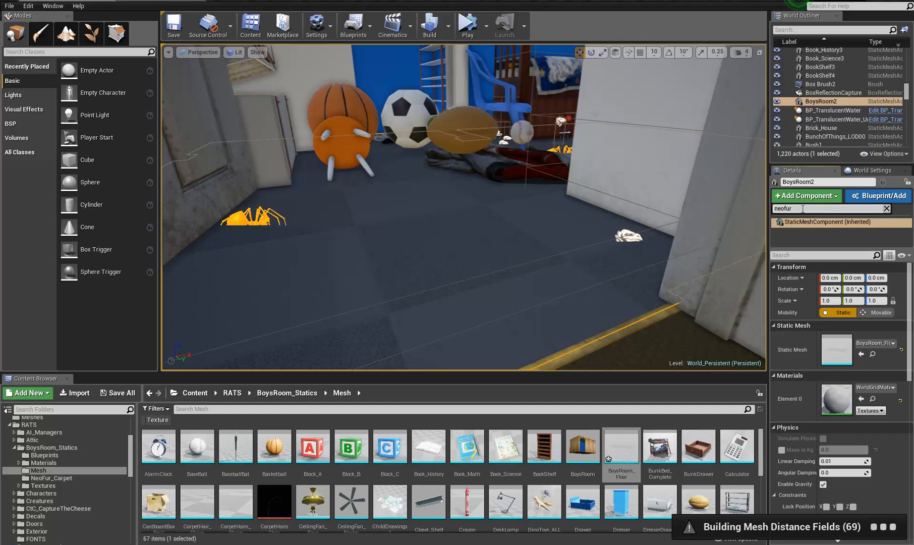
click(886, 208)
- Add a Neo Fur component beneath the StaticMeshComponent of BoysRoom2
click(834, 196)
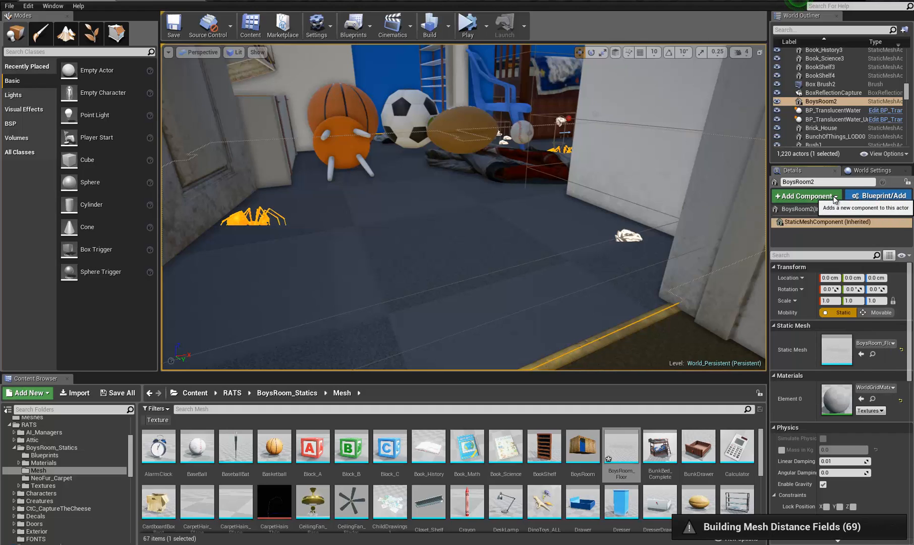
click(833, 196)
click(834, 196)
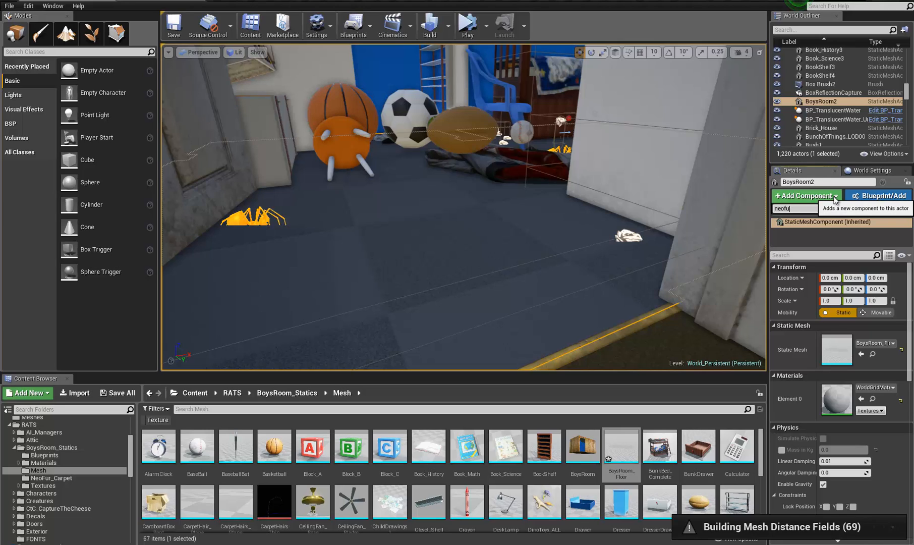
key(BackSpace)
key(BackSpace)
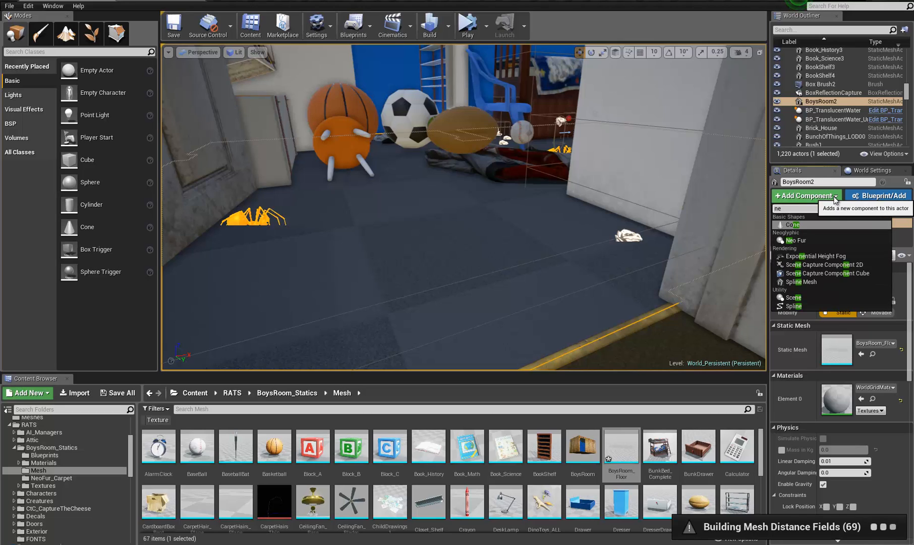
text(e)
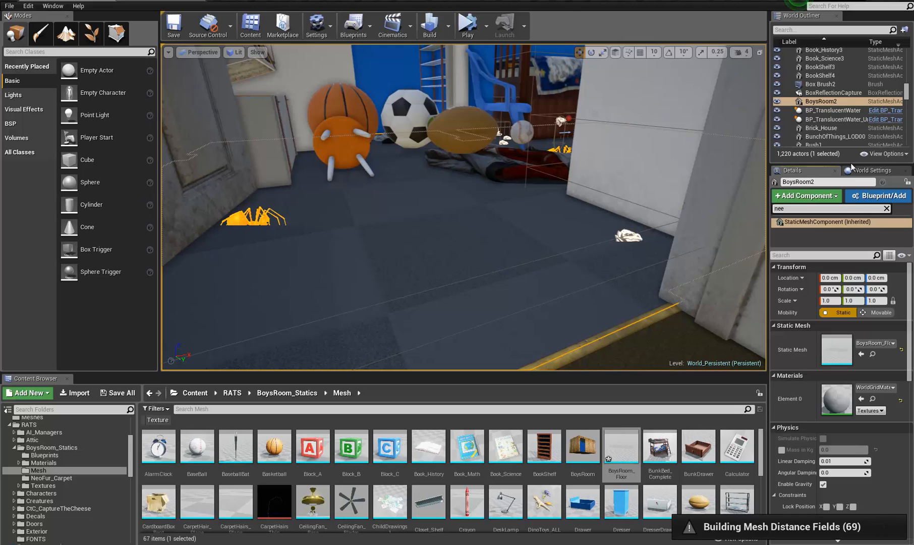
key(BackSpace)
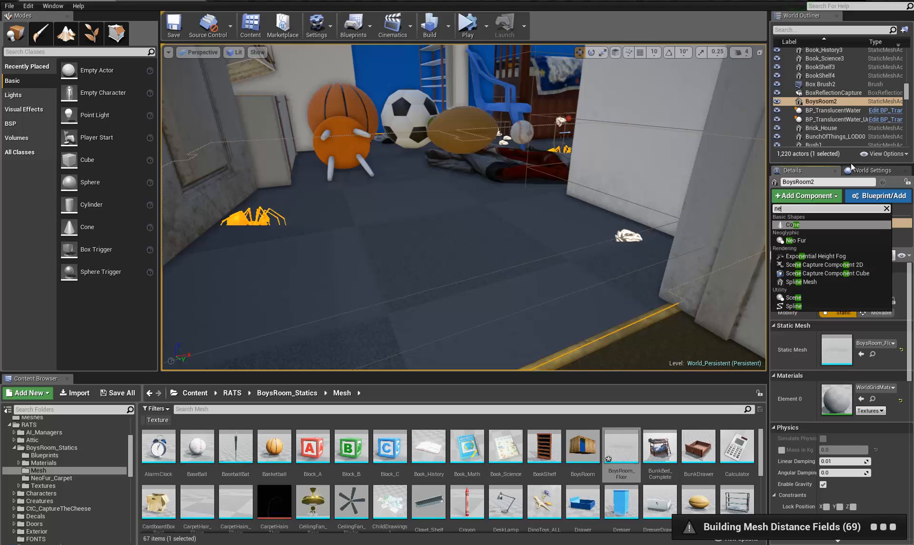
click(800, 241)
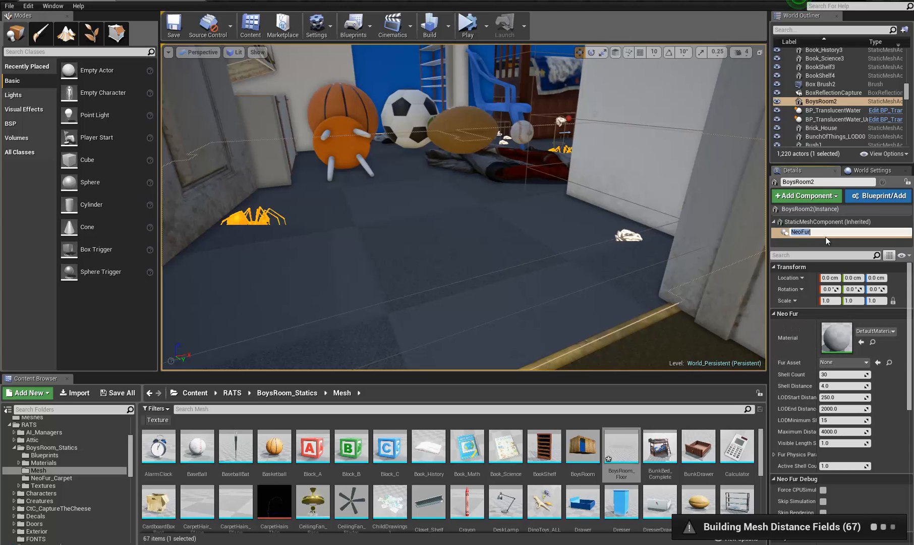
- Assign BlueCarpet_Fur as the NeoFur component's fur asset and MI_BlueCarpetFur from the NeoFur_Carpet folder as its material
right_drag(541, 292, 540, 287)
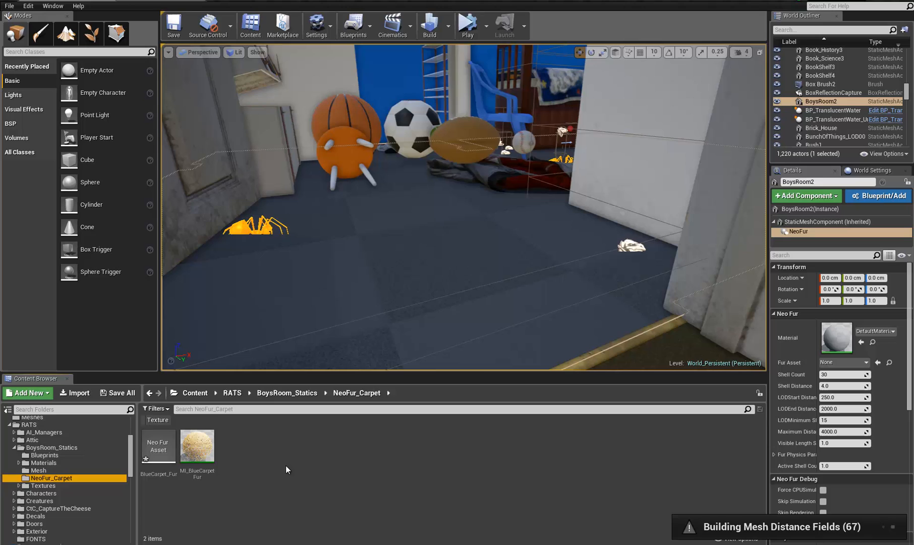
click(166, 451)
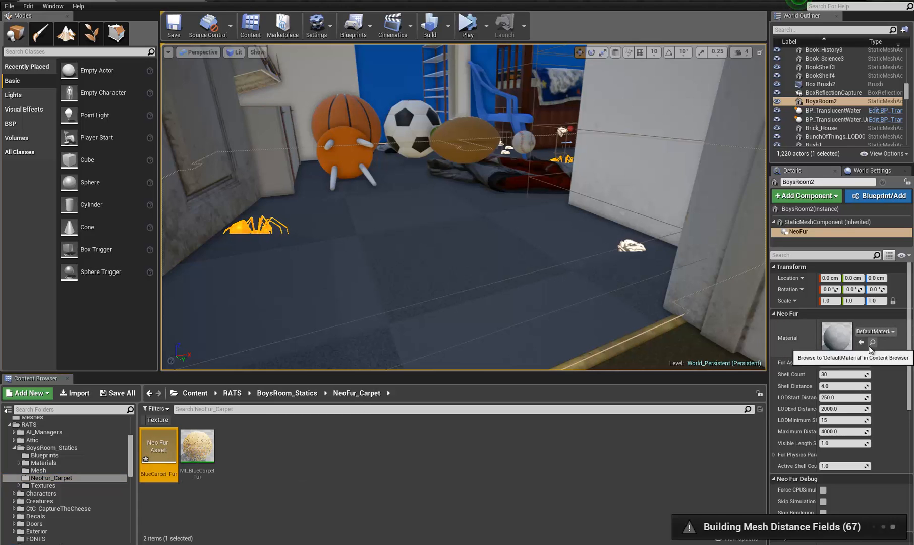
click(877, 362)
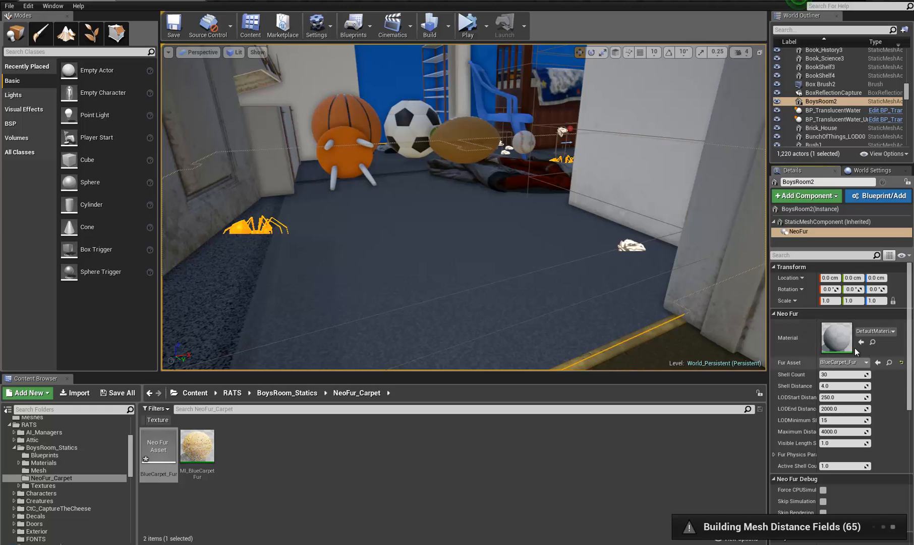
click(187, 442)
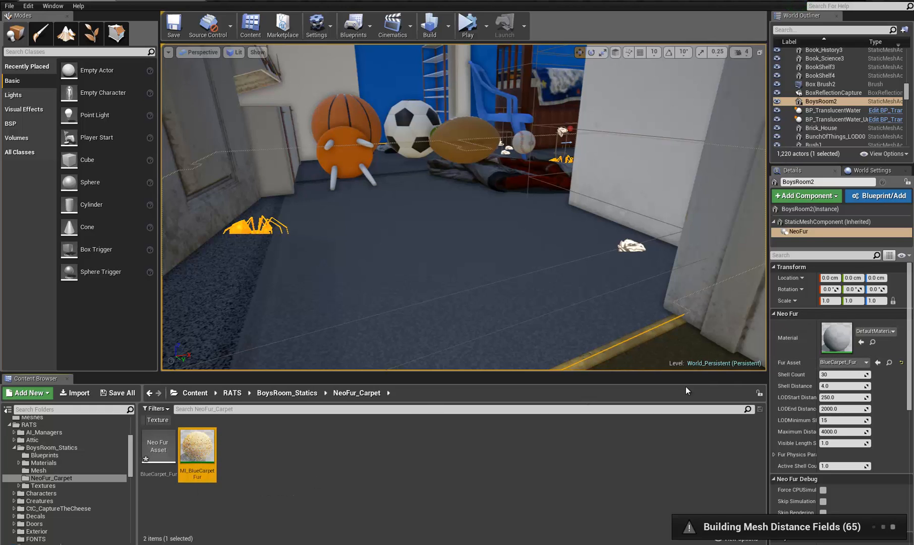
click(860, 343)
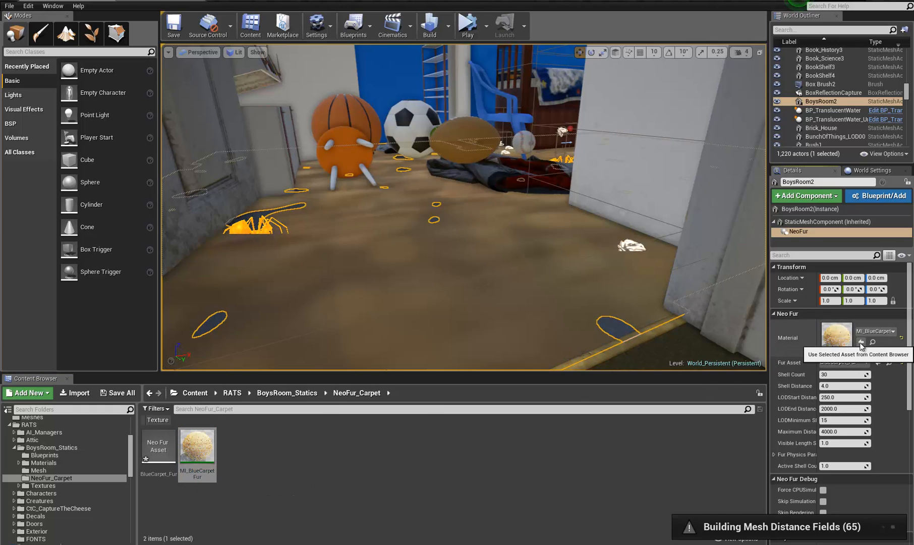
- Open the MI_BlueCarpetFur material instance, enable its Pattern_Scale override and set it to 100
click(192, 445)
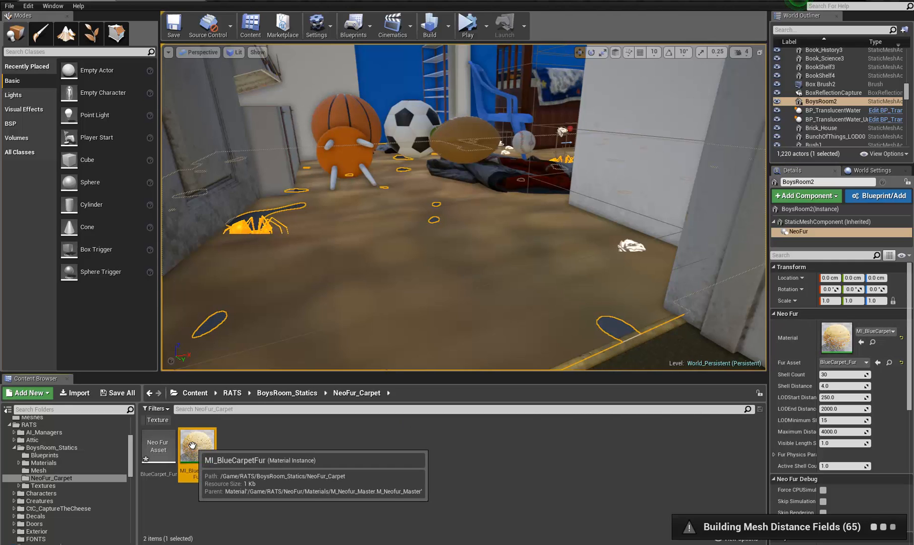
double_click(192, 444)
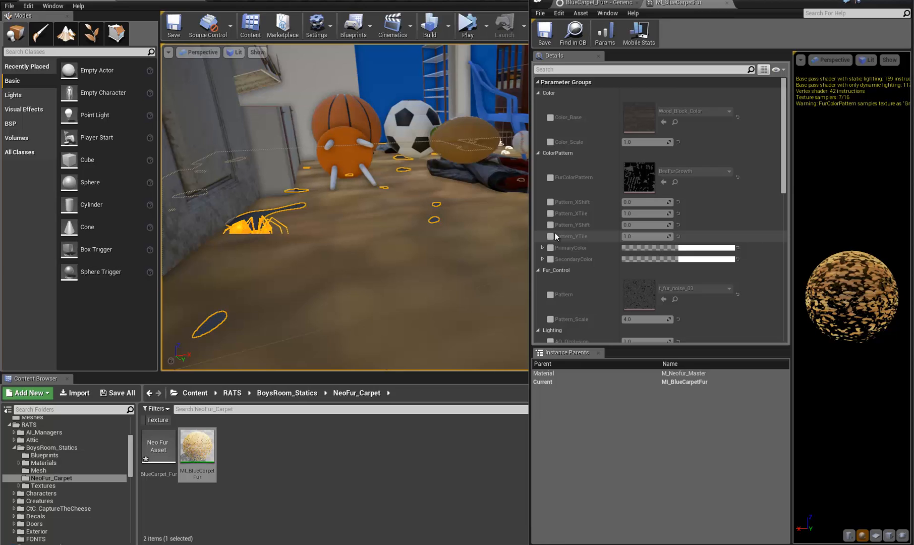
scroll(559, 233, down, 5)
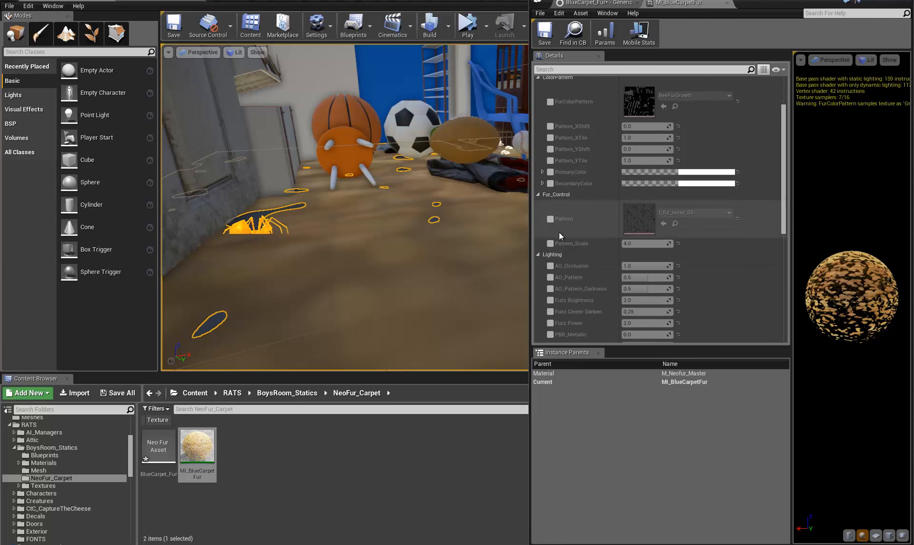
scroll(559, 232, down, 2)
scroll(558, 231, up, 2)
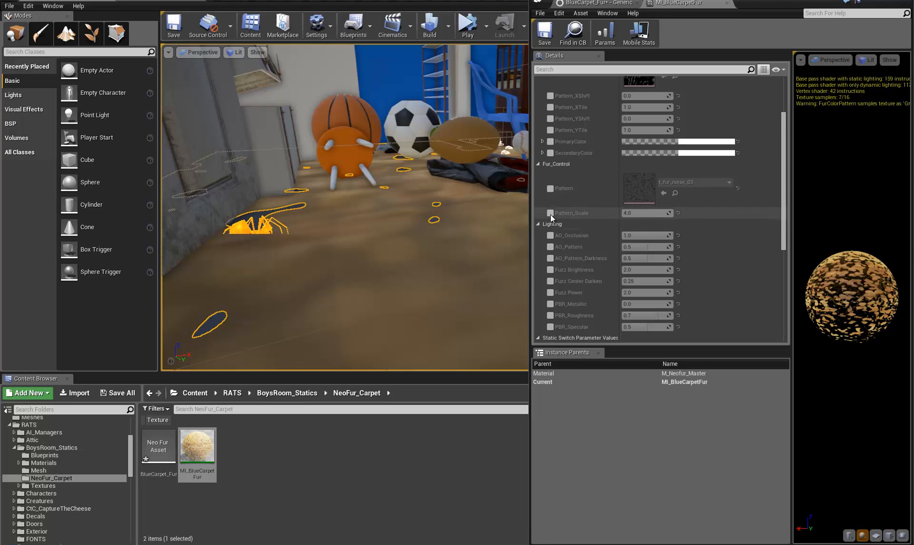
click(550, 213)
drag(634, 213, 795, 193)
click(635, 213)
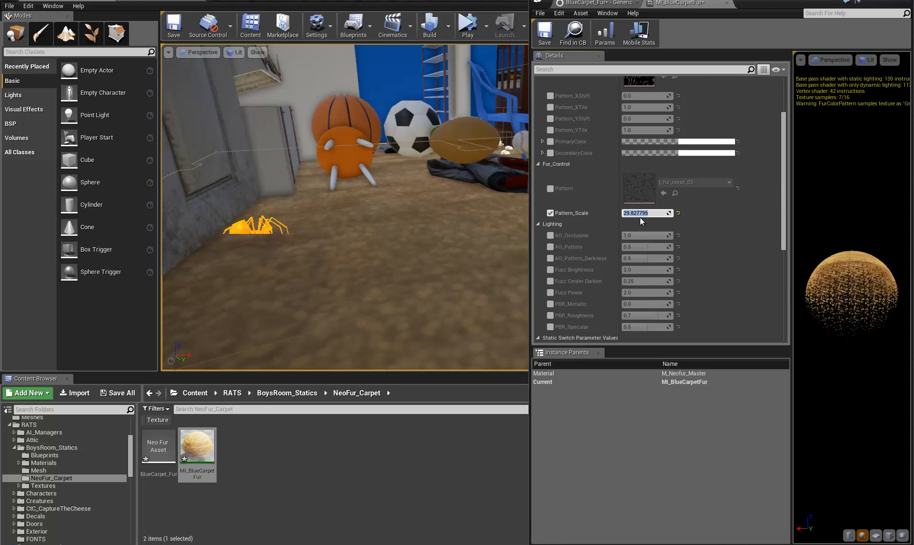
text(100)
key(Return)
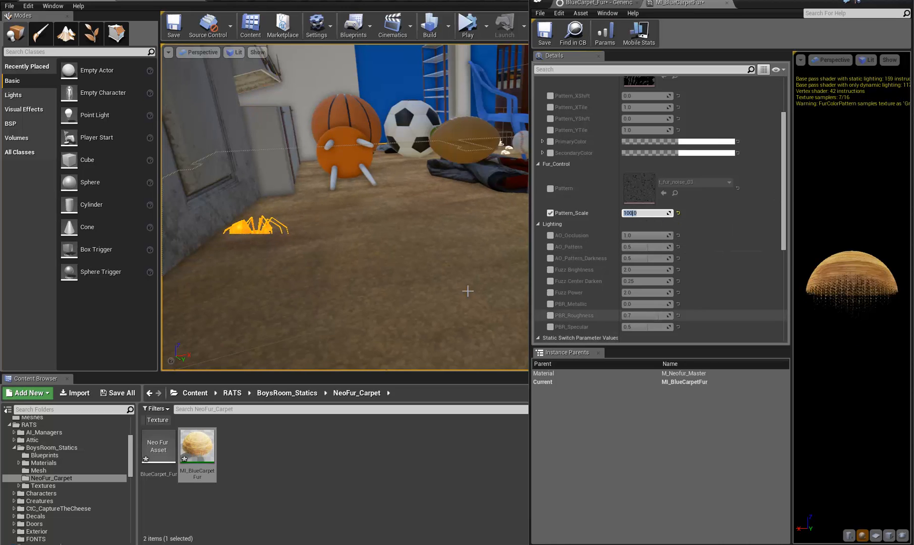
- Examine the fur carpet up close and review the color, pattern, lighting and static switch parameters of MI_BlueCarpetFur
key(w)
right_drag(437, 301, 356, 308)
key(w)
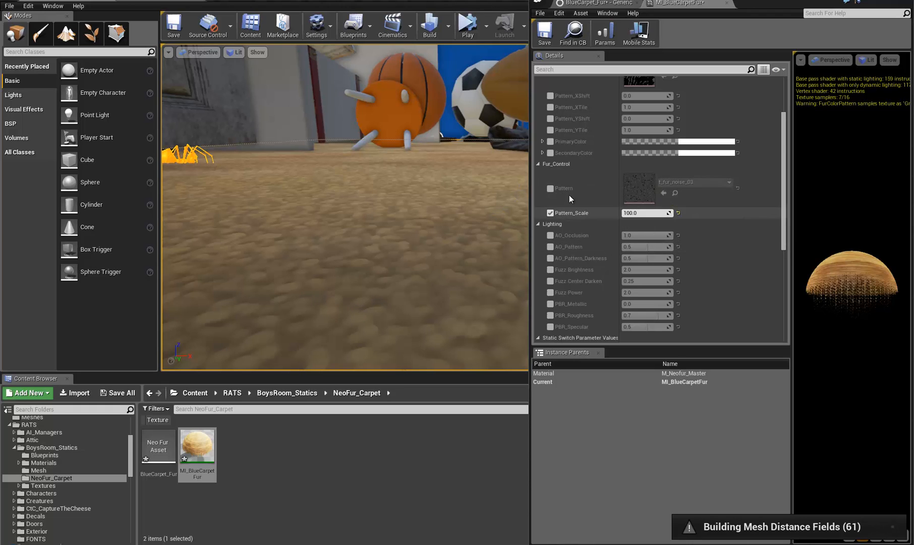
scroll(577, 202, up, 2)
scroll(577, 203, up, 1)
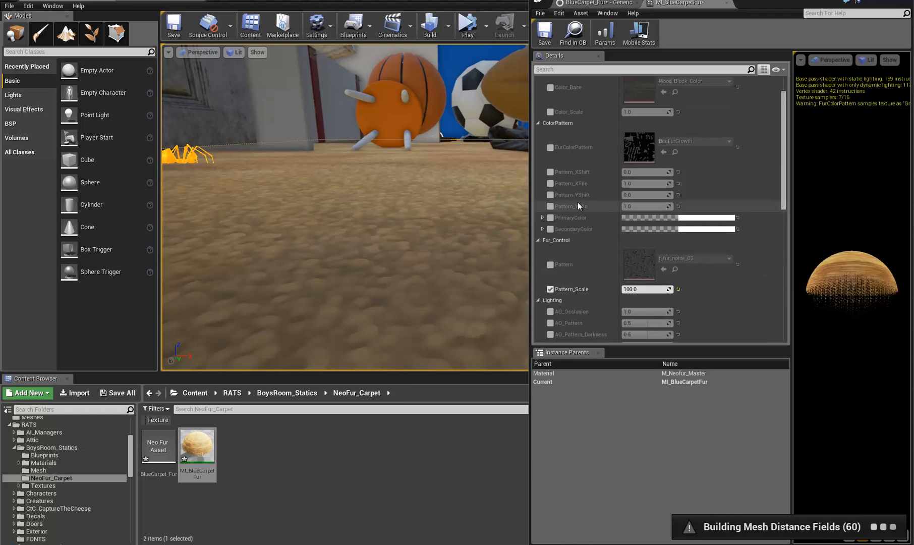
scroll(579, 210, up, 1)
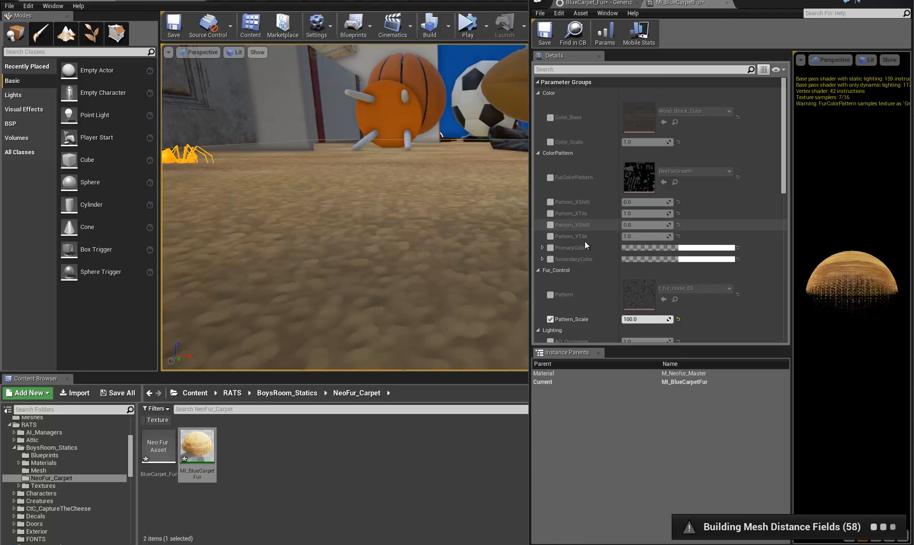
scroll(585, 244, down, 1)
scroll(586, 244, down, 4)
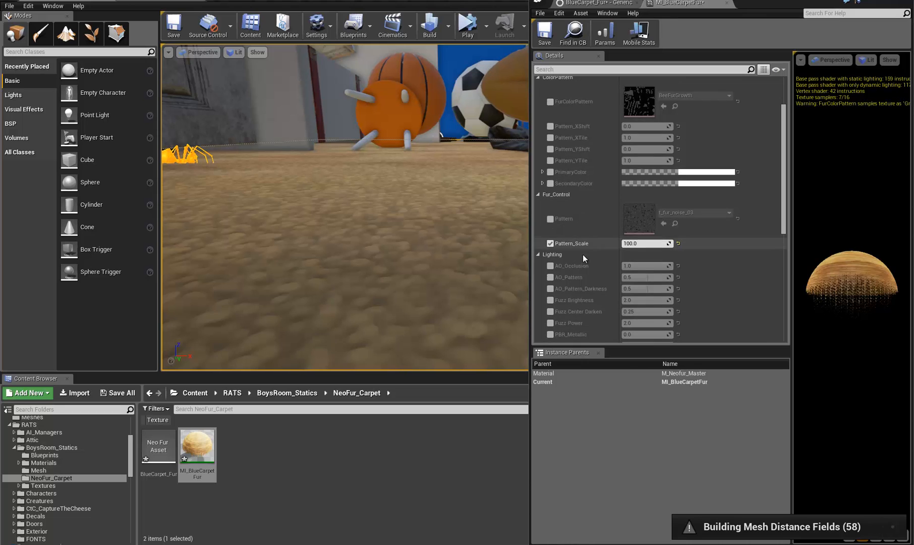
scroll(583, 261, down, 1)
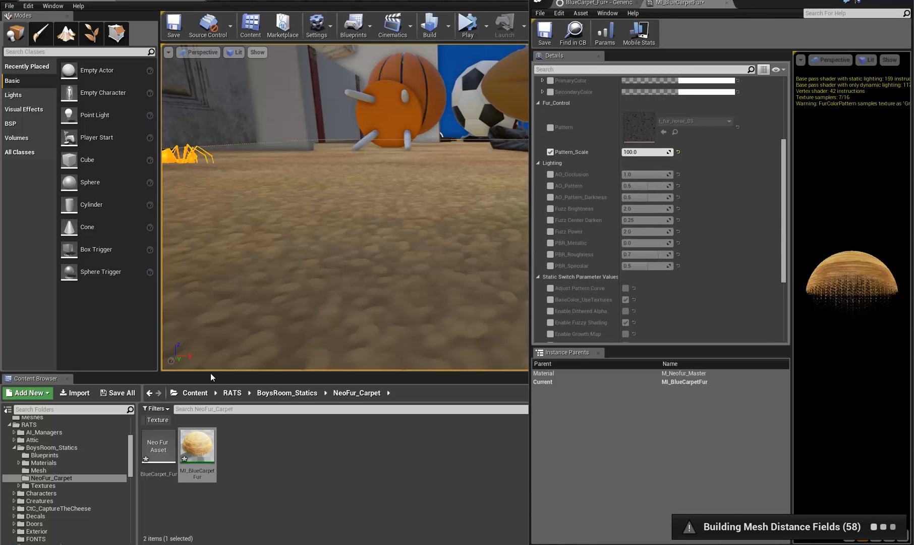
- Rearrange the windows to show the level view beside the component settings, and set the NeoFur Shell Distance to 20 after trying 10
drag(758, 2, 626, 4)
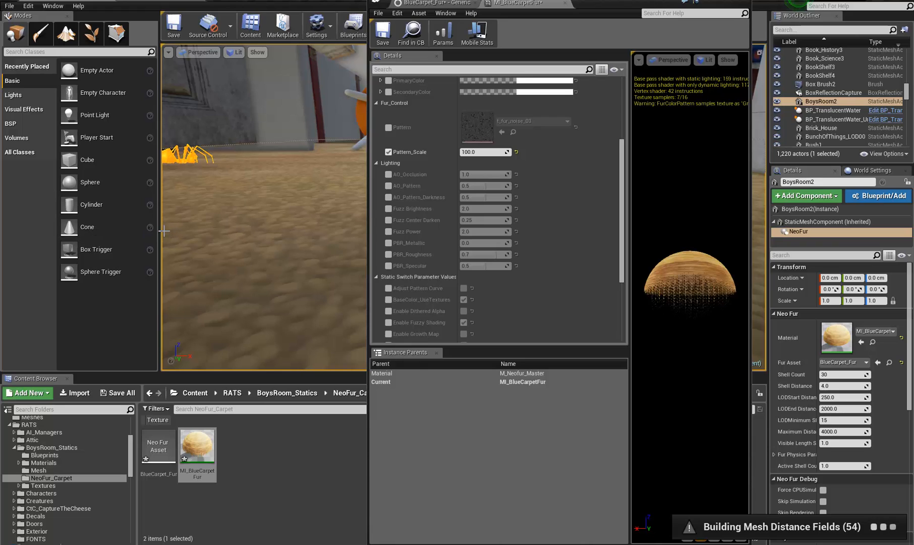
drag(162, 230, 94, 231)
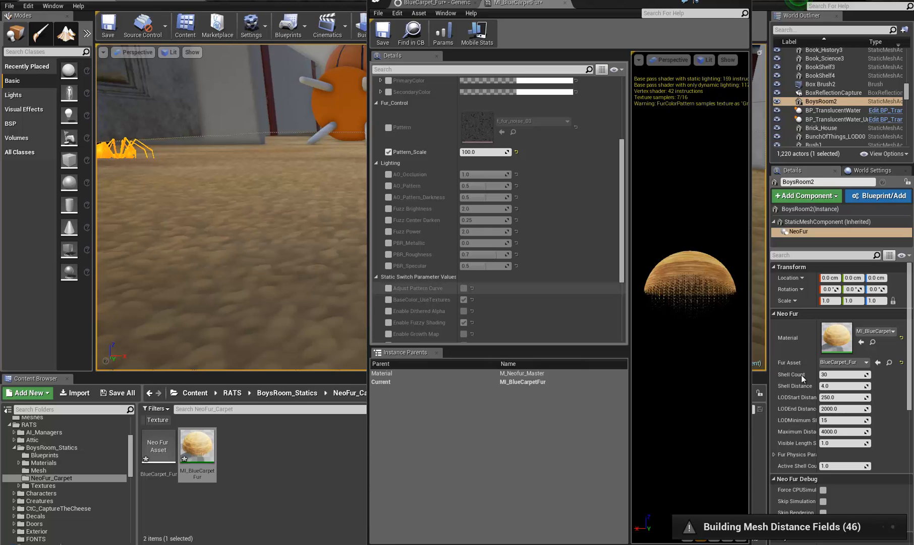
click(839, 385)
key(Return)
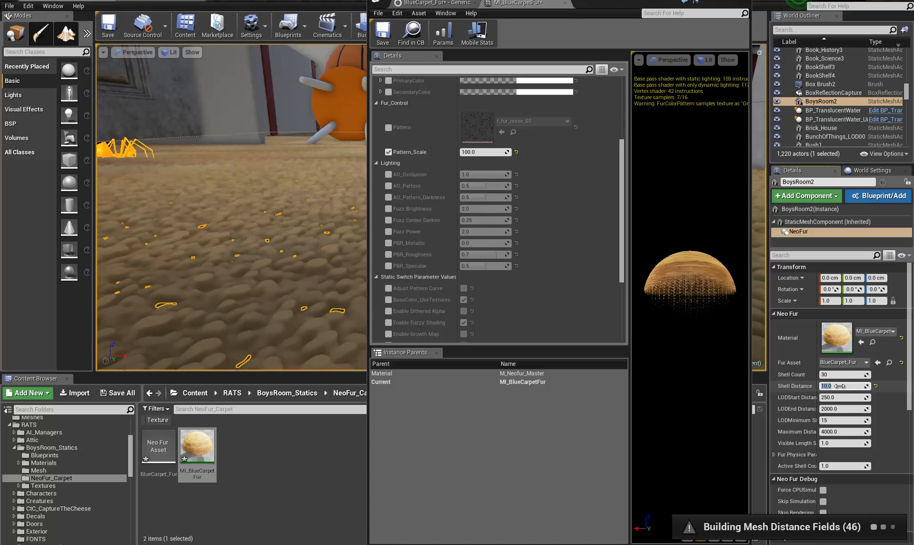
key(Return)
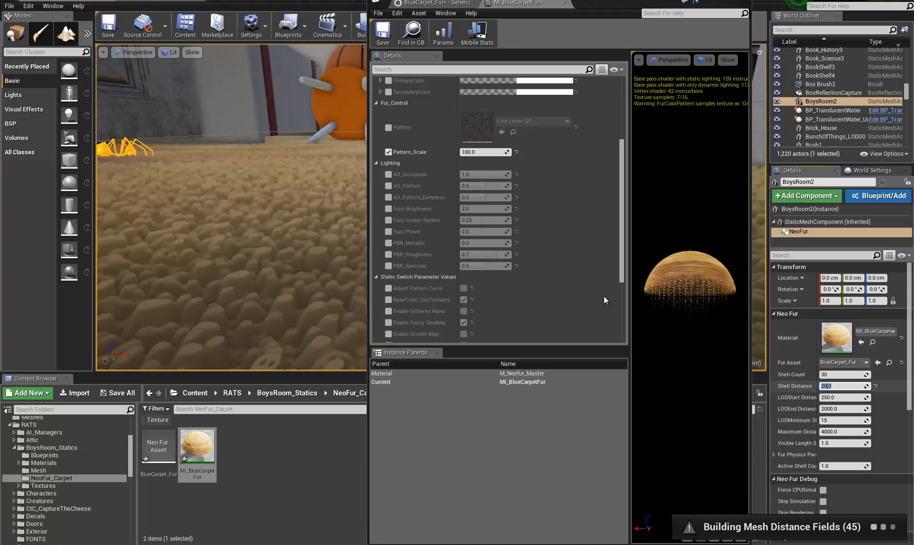
- Try a Pattern_Scale of 200 on MI_BlueCarpetFur
click(485, 152)
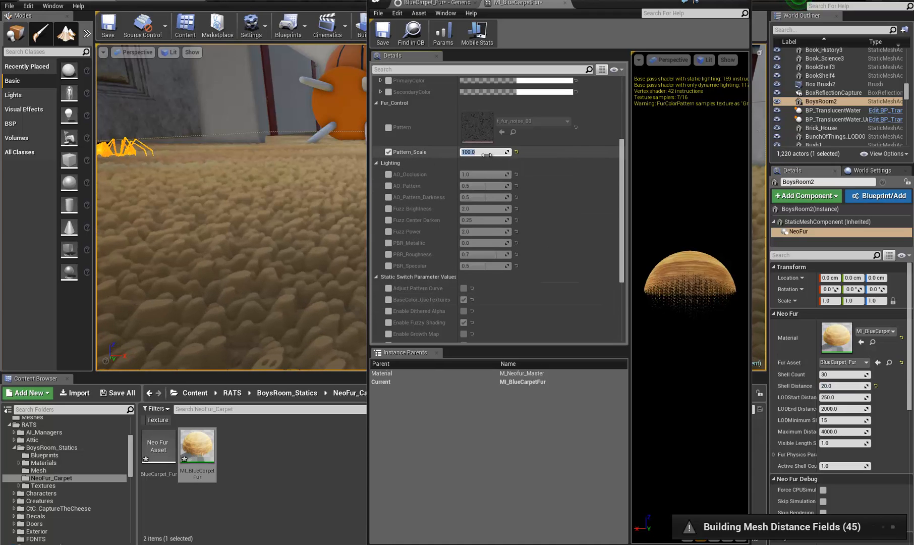
text(200)
key(Return)
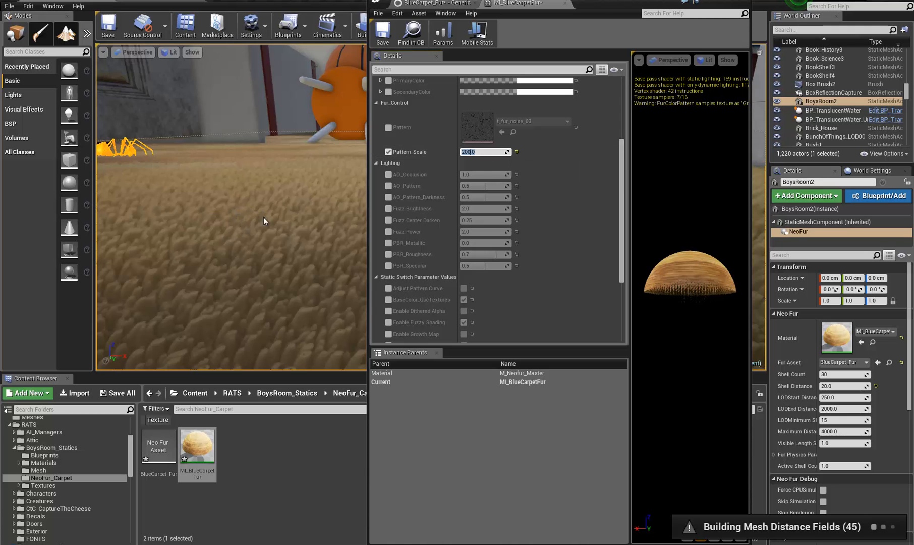
- Set Pattern_Scale on MI_BlueCarpetFur to 800 after trying 400 on the carpet edge
drag(265, 219, 161, 219)
right_drag(161, 219, 306, 221)
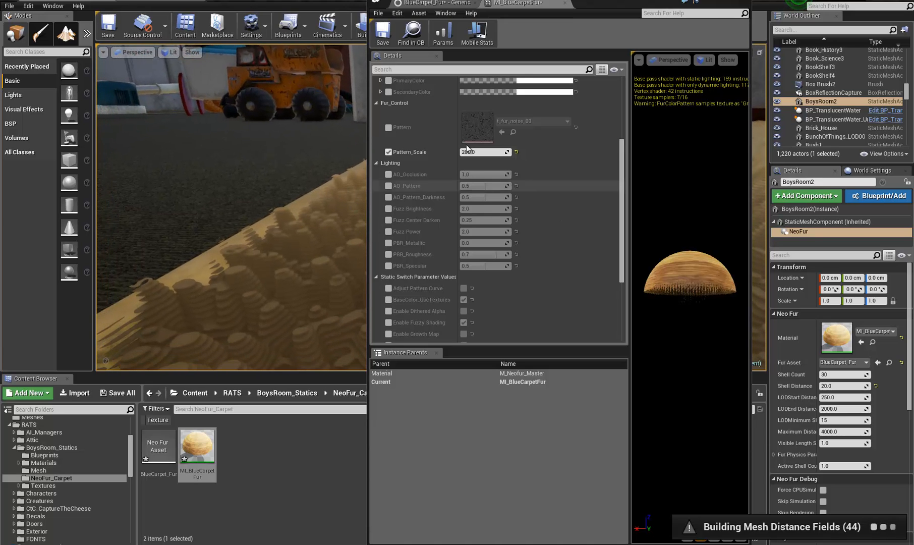
click(487, 150)
text(400)
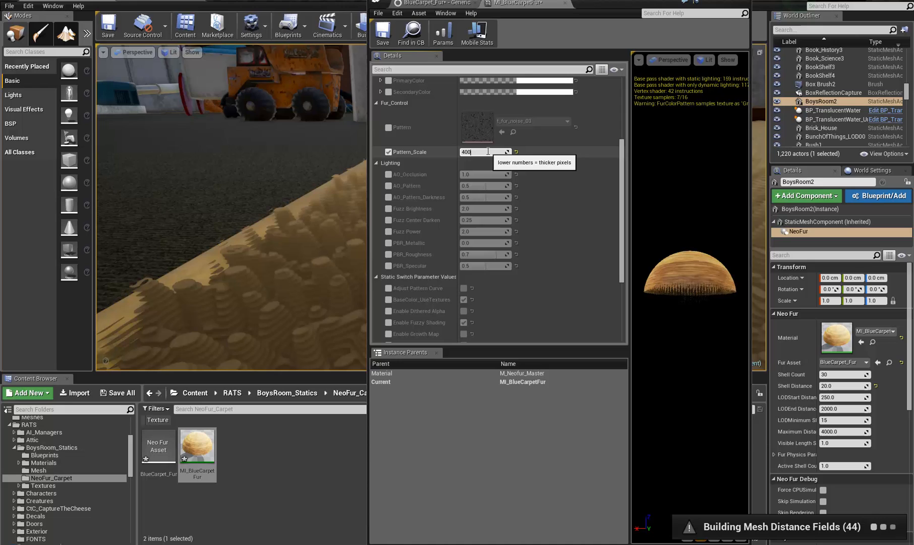
key(Return)
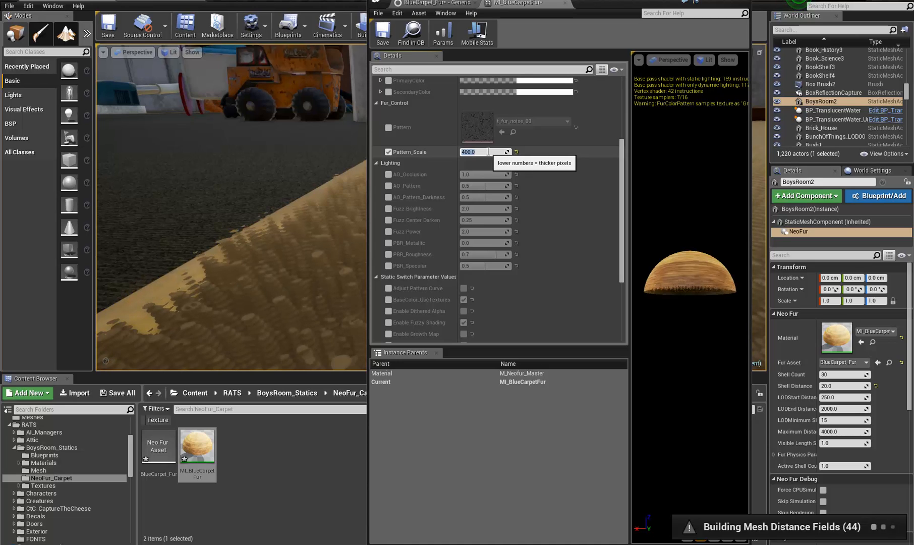
text(800)
key(Return)
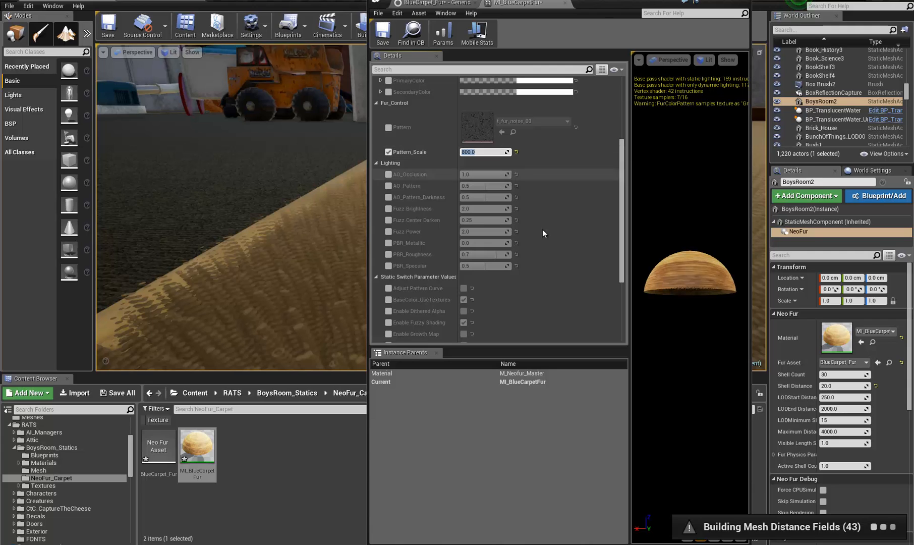
- Reset the NeoFur Shell Distance to 4, LODStart Distance to 250, LODEnd Distance to 2000 and Maximum Distance to 4000
right_drag(284, 269, 736, 245)
right_drag(283, 269, 149, 260)
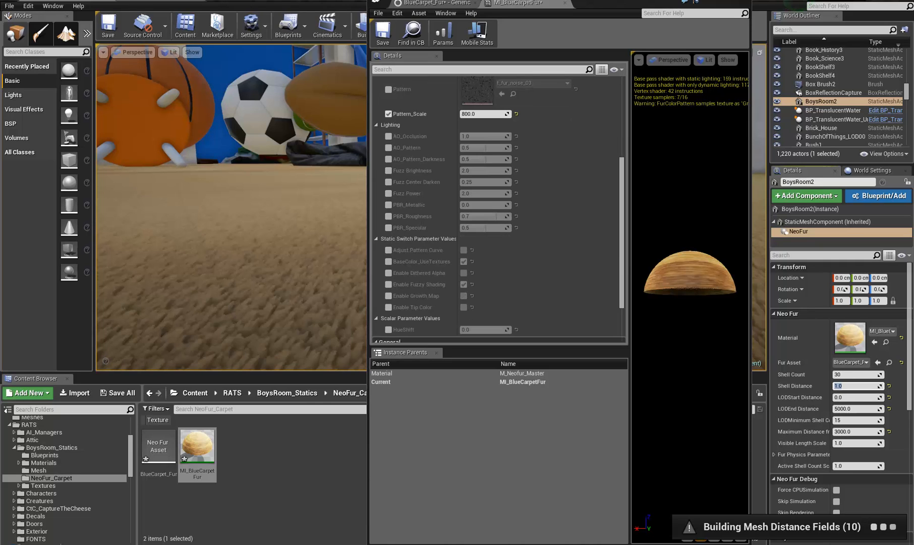
click(338, 308)
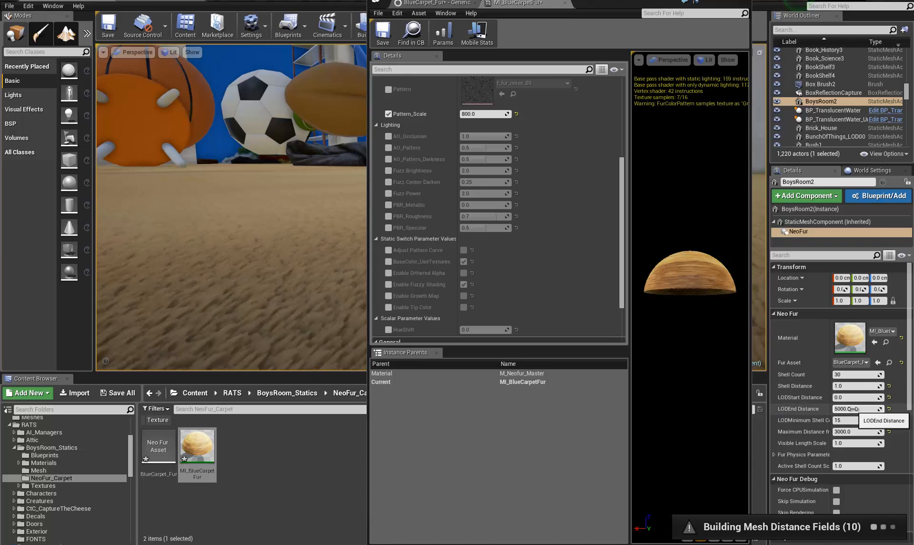
click(888, 385)
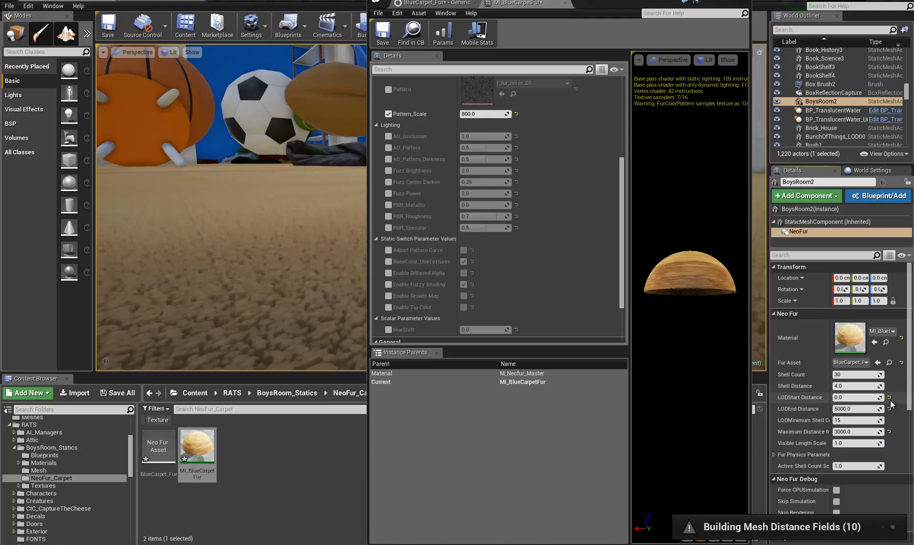
click(889, 397)
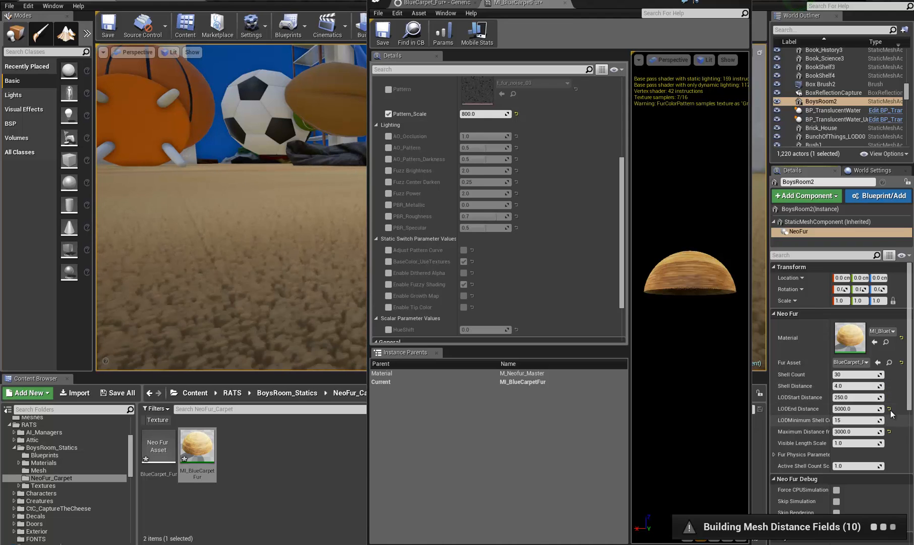
click(889, 409)
click(888, 432)
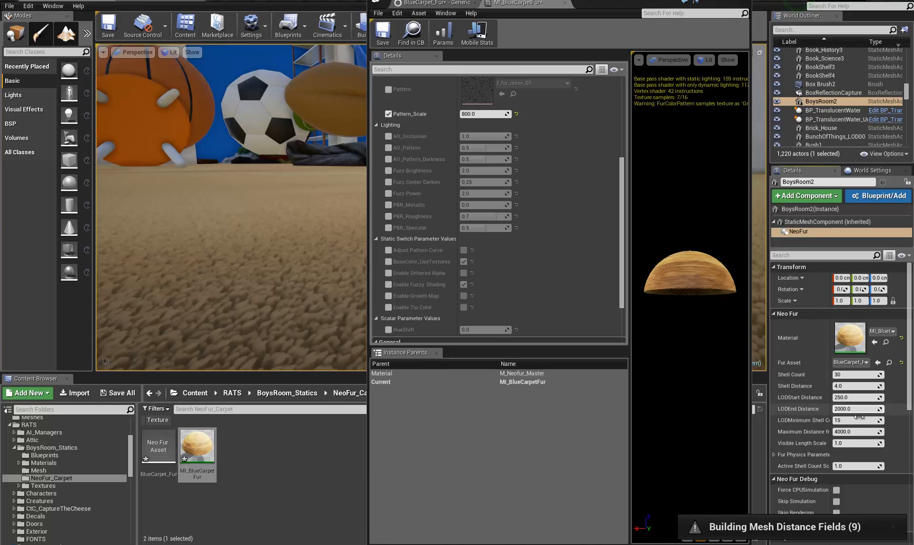
- Try a Maximum Distance of 2000 on the NeoFur component and reset it to the default
click(853, 431)
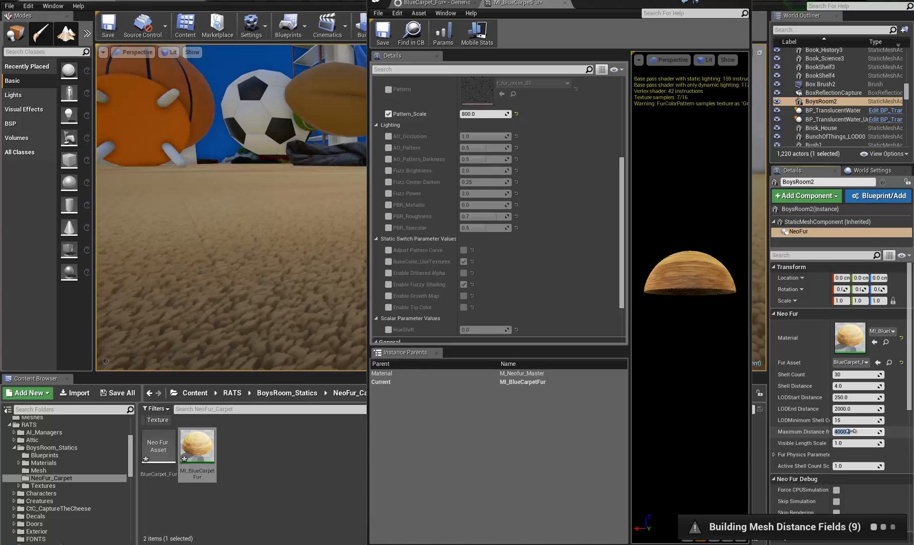
mouse_move(830, 423)
mouse_down()
mouse_move(853, 420)
mouse_move(827, 420)
mouse_up()
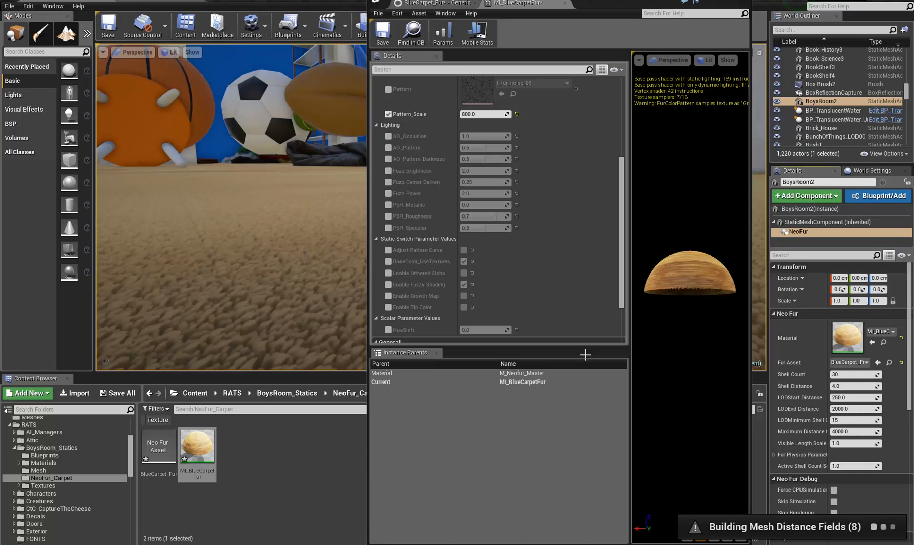
click(849, 430)
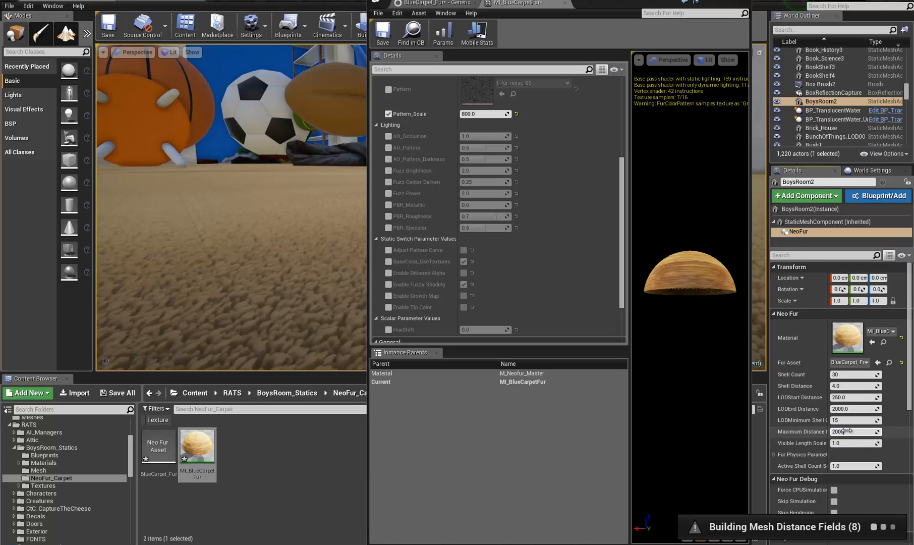
key(Return)
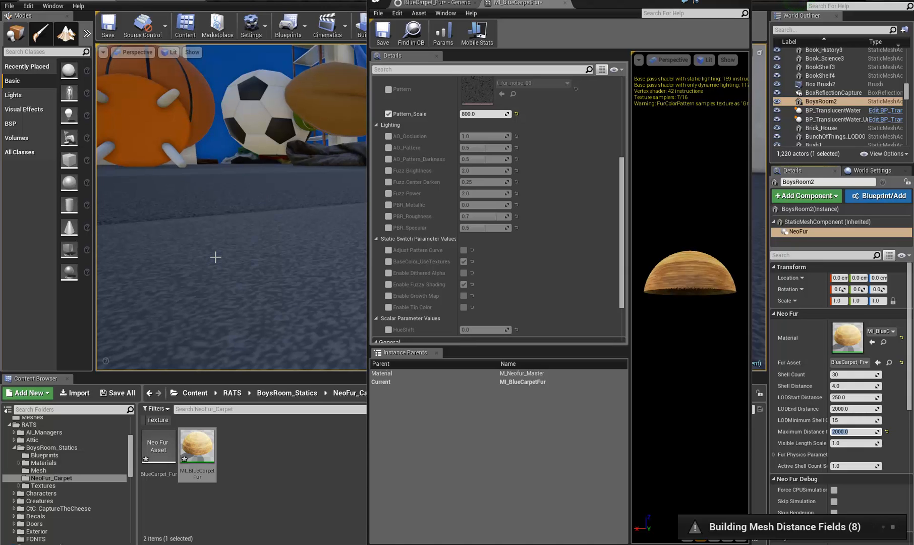
click(887, 432)
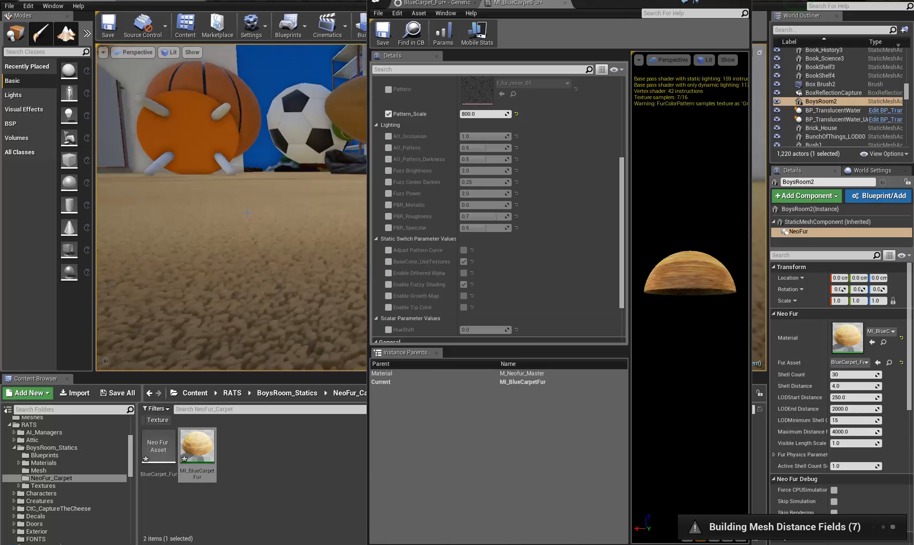
- Examine the fur carpet from several angles and distances around the room to judge its density and distance fading
key(s)
right_drag(246, 212, 666, 175)
key(w)
key(w)
key(w)
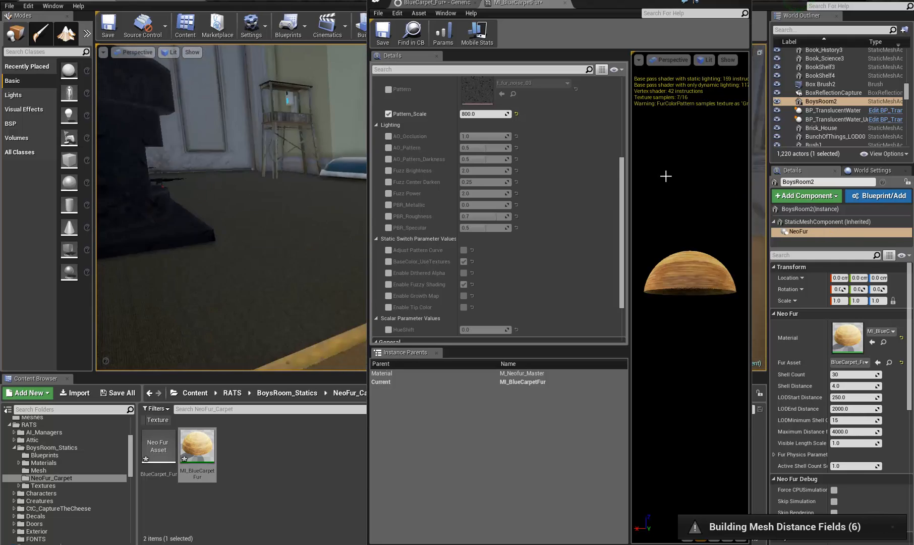
right_drag(906, 104, 913, 167)
right_drag(303, 211, 222, 201)
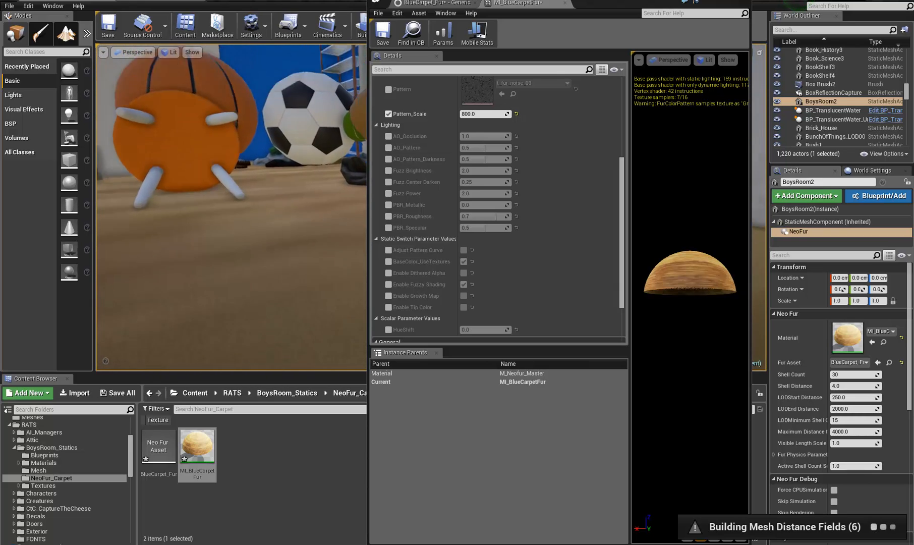
right_drag(283, 207, 303, 207)
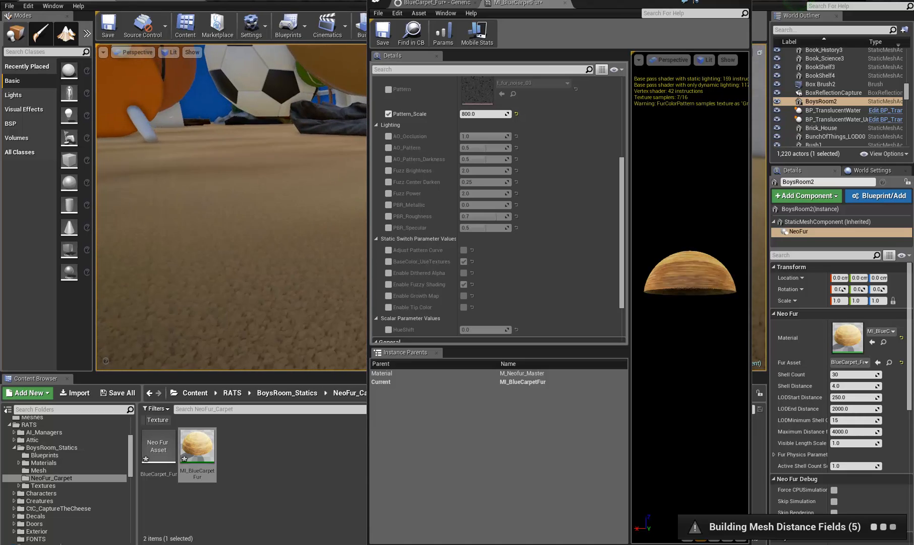
right_drag(232, 191, 232, 273)
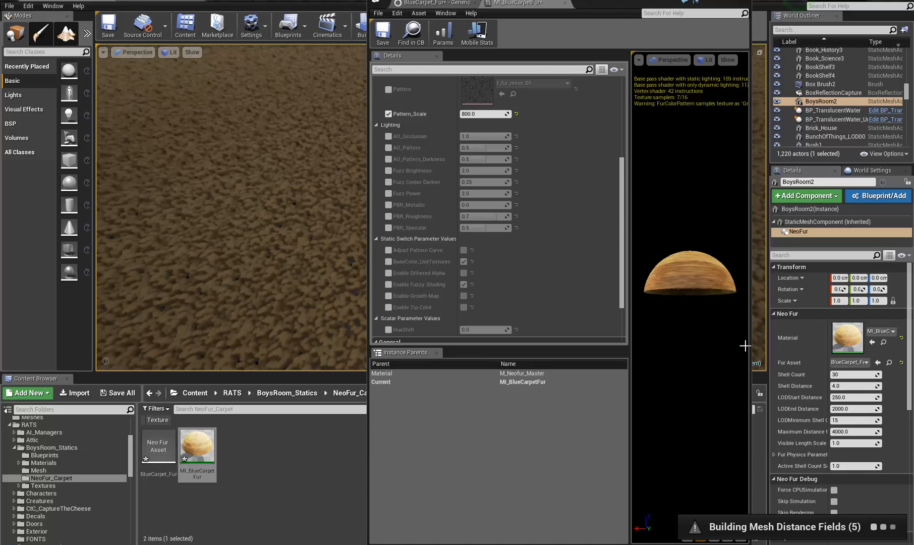
right_drag(295, 233, 161, 160)
right_drag(231, 208, 180, 208)
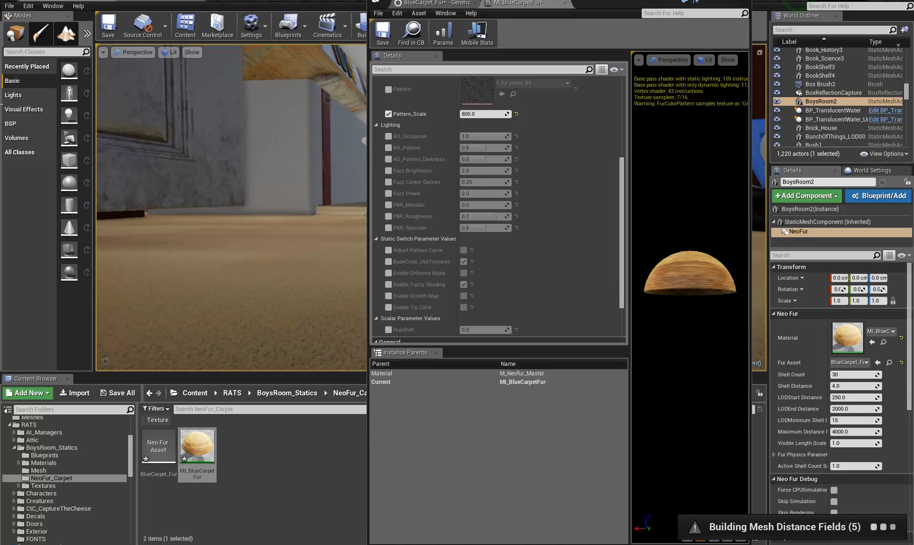
right_drag(9, 106, 166, 150)
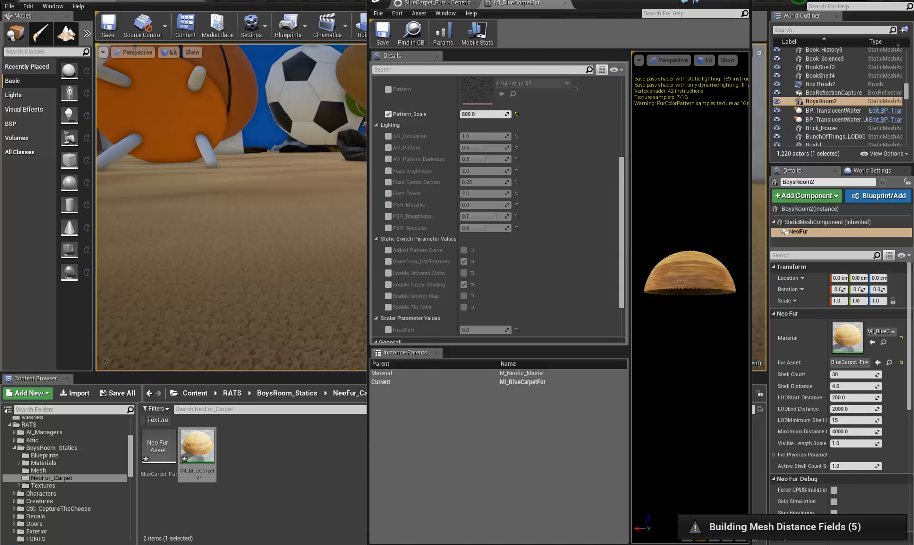
- Put the material window away and inspect the carpet fur in the full-screen level view, both close up and from farther back
click(712, 1)
right_drag(489, 299, 497, 301)
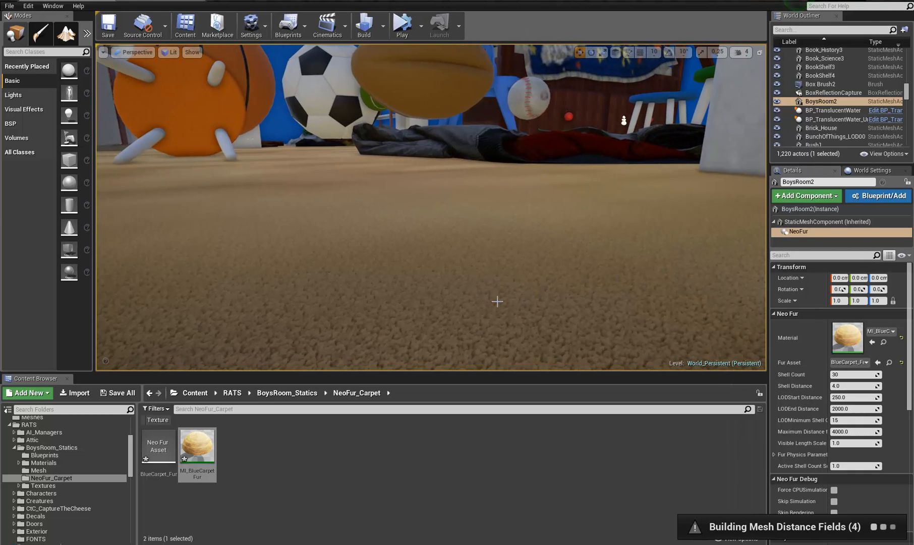
key(F11)
right_drag(477, 355, 461, 398)
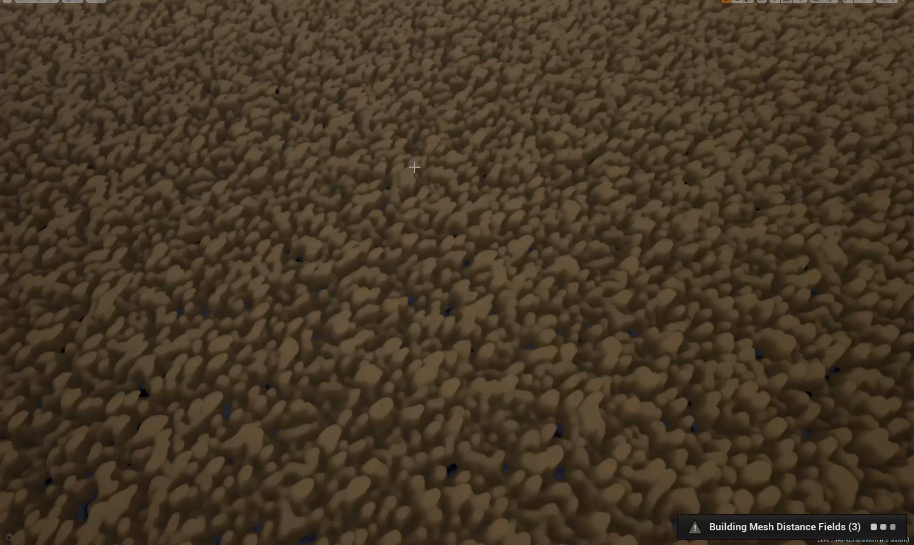
right_drag(526, 323, 406, 104)
key(w)
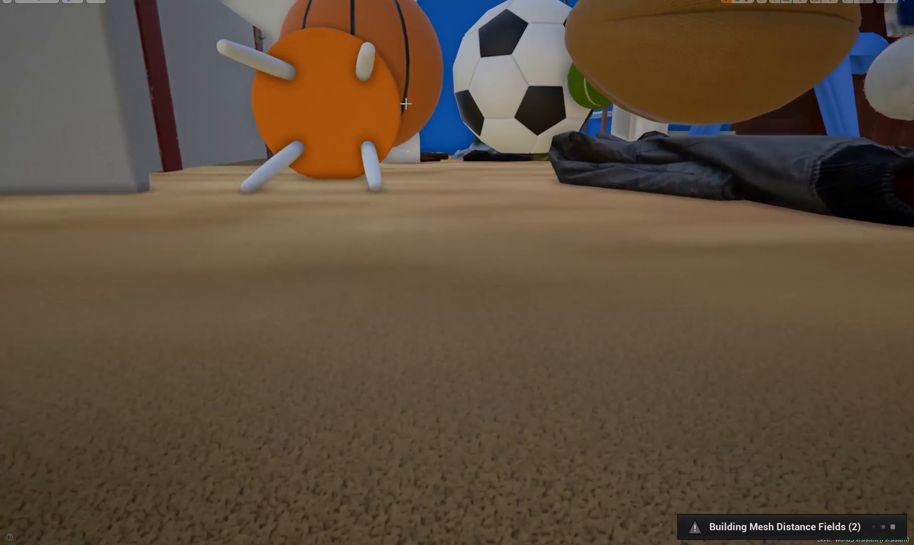
key(w)
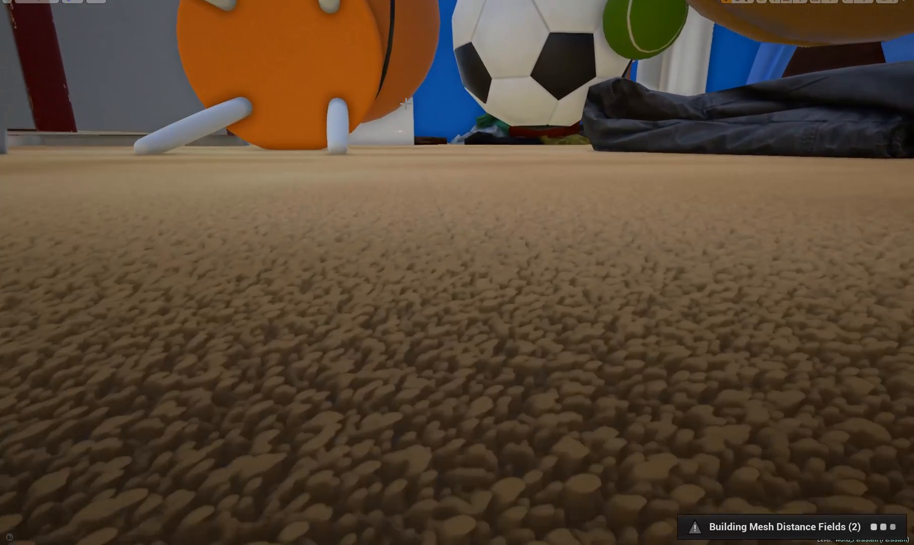
key(s)
right_drag(406, 103, 438, 100)
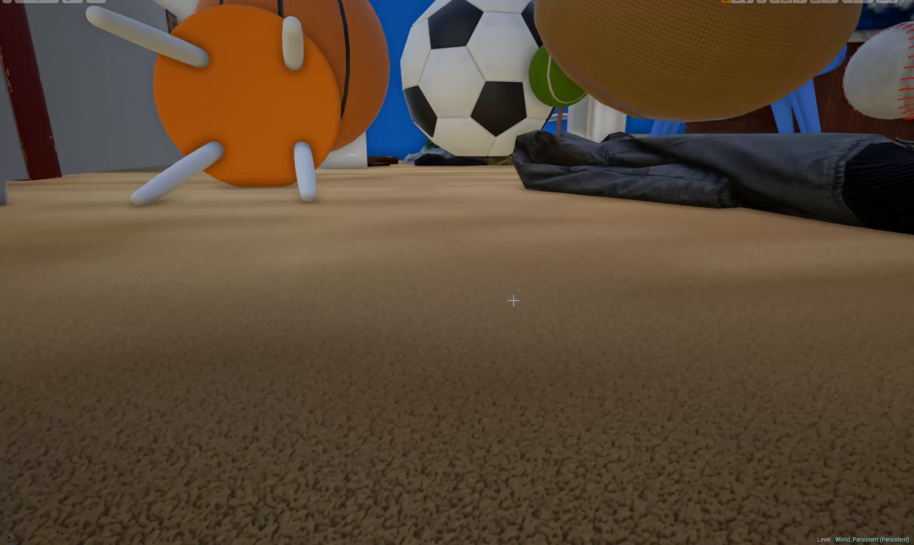
key(F11)
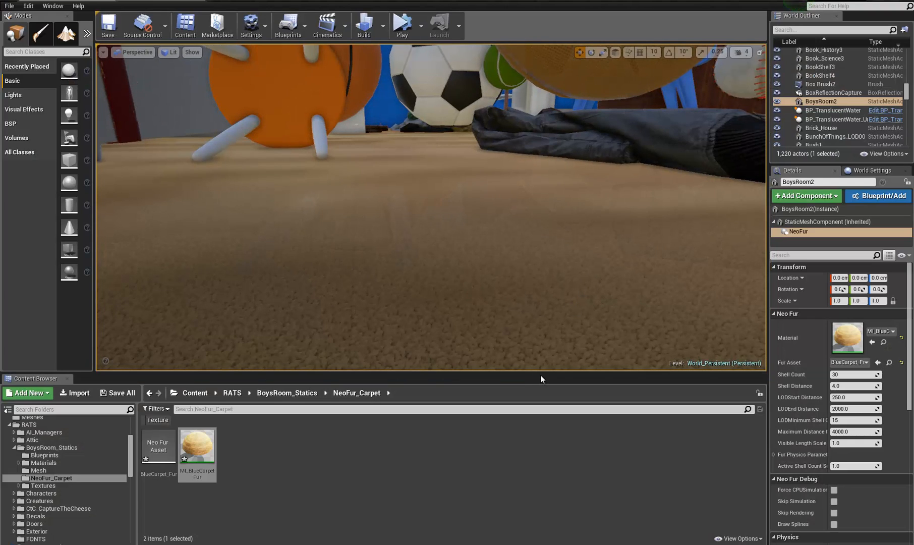
- Enlarge the level view and set the NeoFur Shell Count to 5 after trying 10
drag(540, 374, 555, 465)
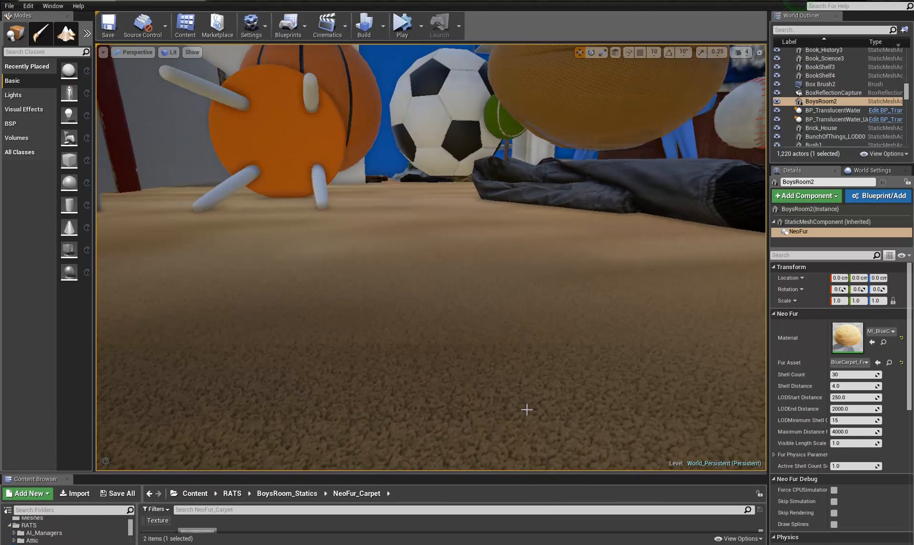
click(846, 373)
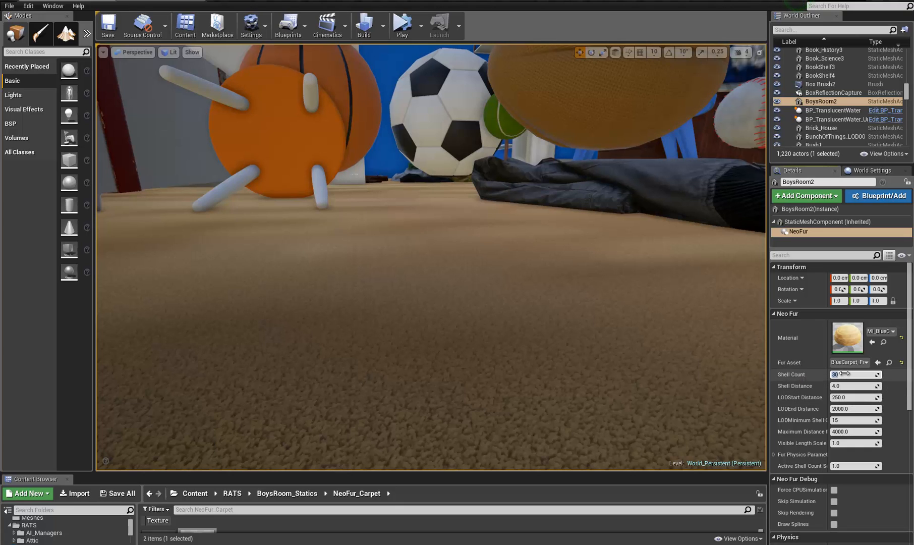
text(10)
key(Return)
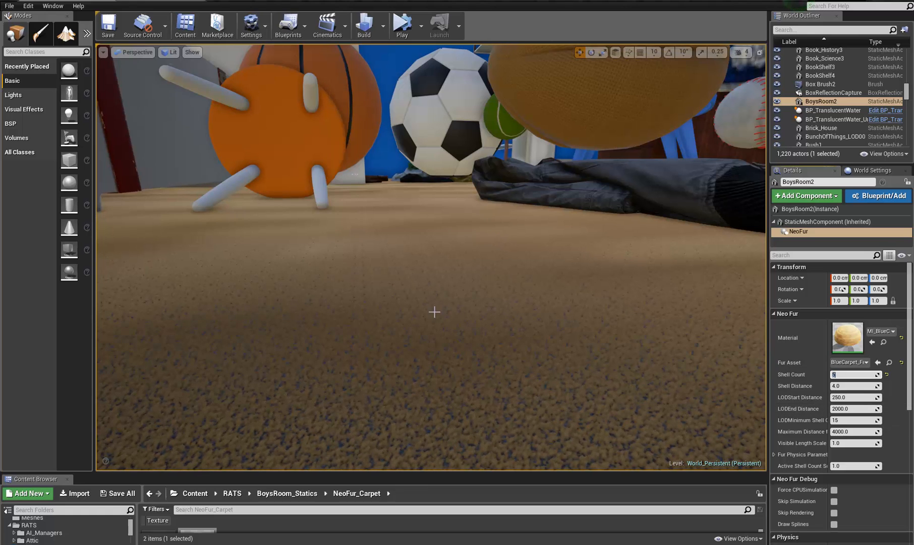
- Inspect the carpet at close range and from above to judge the fur with the reduced shell count
right_drag(434, 312, 456, 539)
key(w)
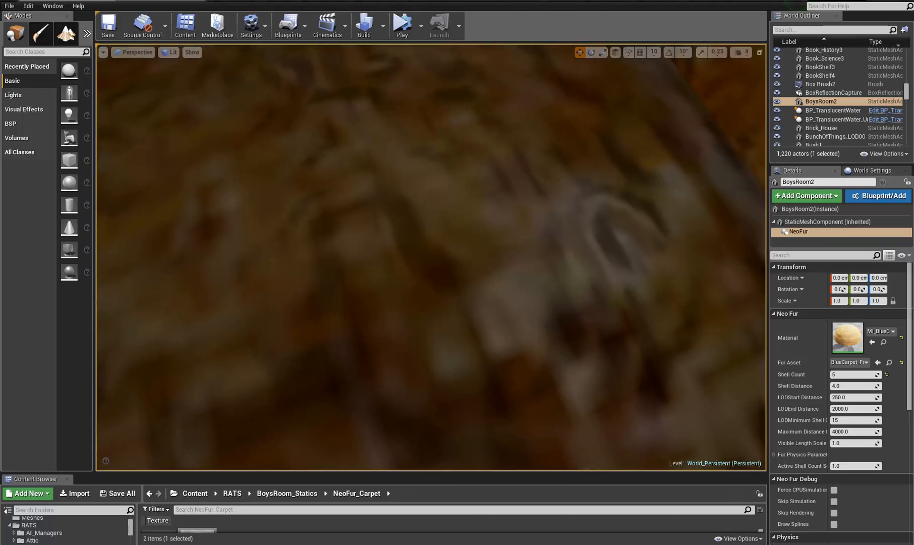
key(s)
right_drag(325, 462, 186, 543)
key(s)
key(w)
key(s)
key(s)
right_drag(200, 501, 482, 299)
key(w)
key(s)
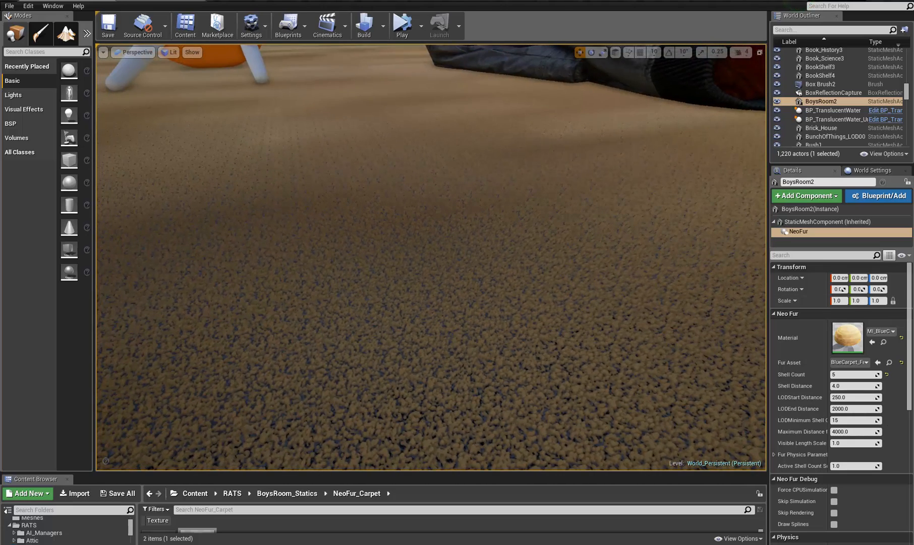
- Bring the MI_BlueCarpetFur material editor back over the level view and enable its Color_Base override
drag(913, 30, 758, 30)
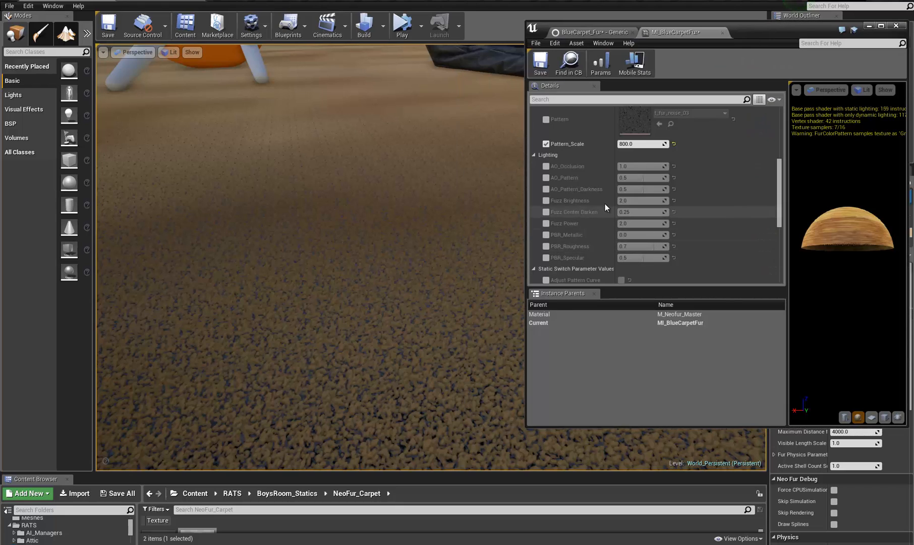
scroll(557, 209, up, 1)
scroll(557, 208, up, 6)
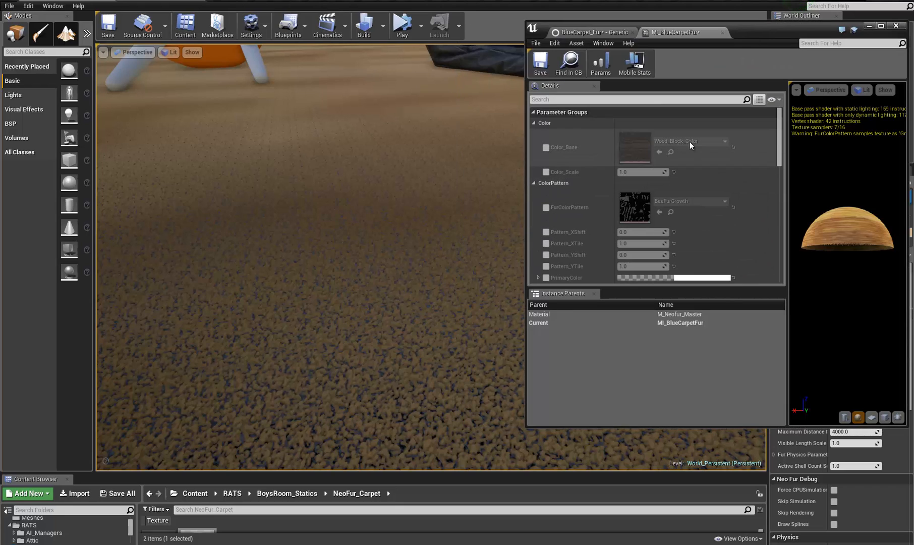
click(545, 148)
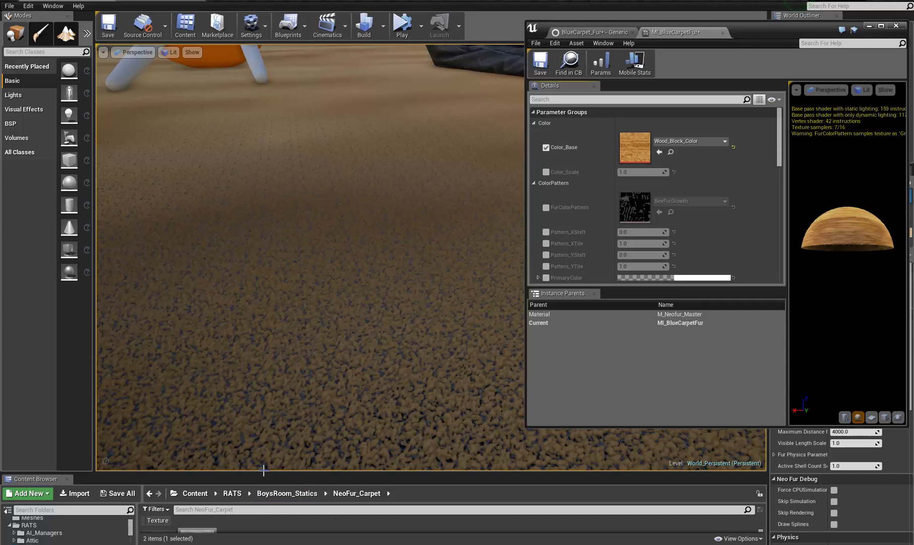
- Enlarge the asset browser, search all of Content for "carpet" and assign the Carpet2_D texture to Color_Base
drag(266, 471, 282, 350)
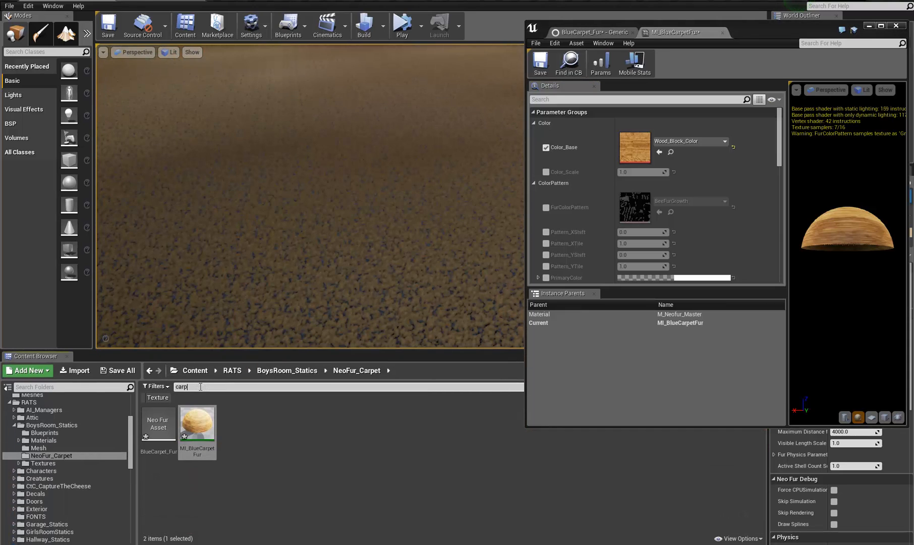
scroll(46, 404, up, 4)
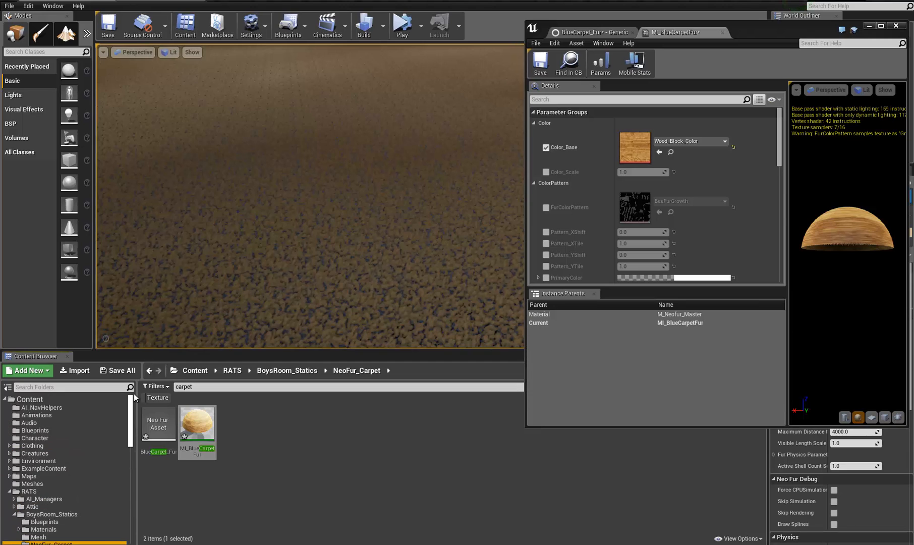
click(31, 398)
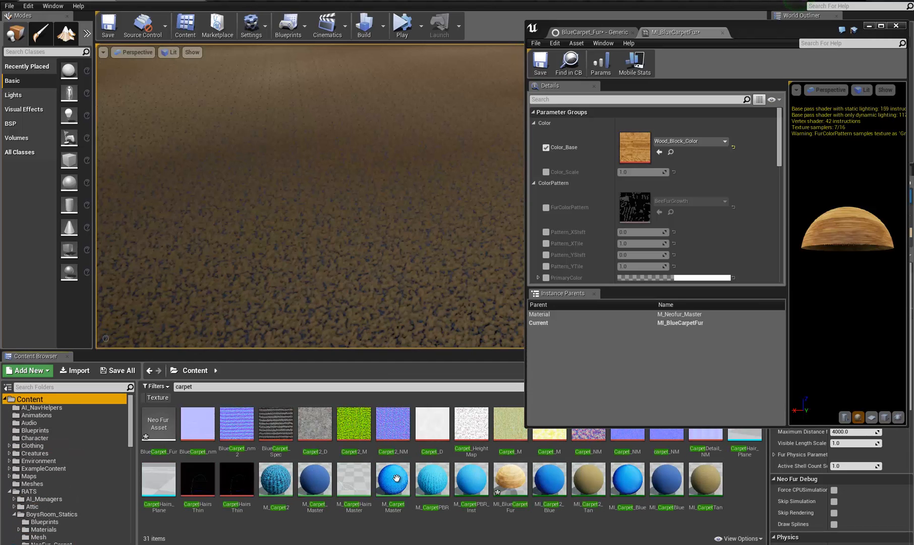
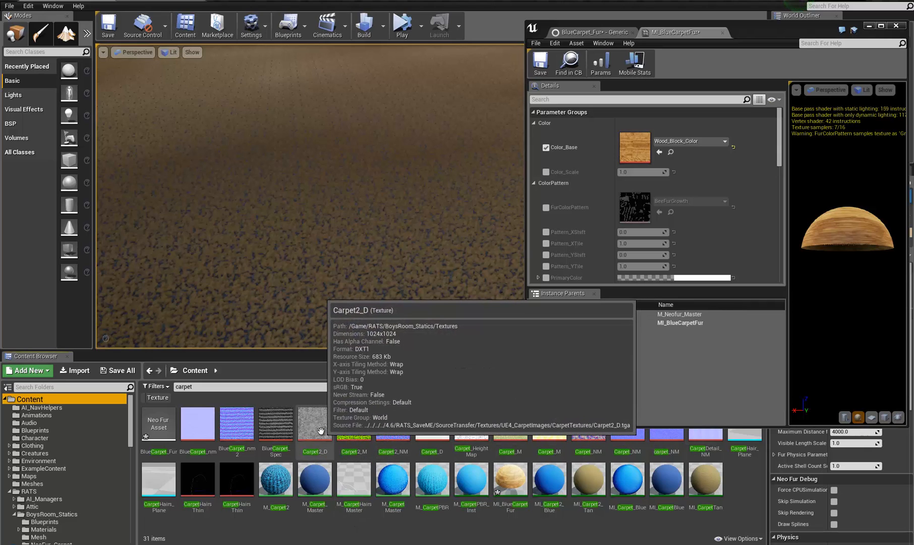
click(321, 430)
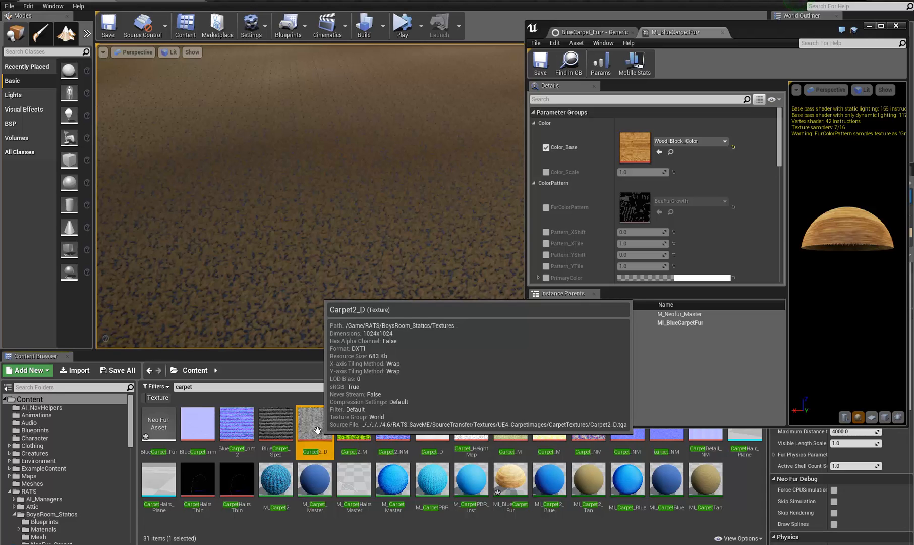
click(659, 153)
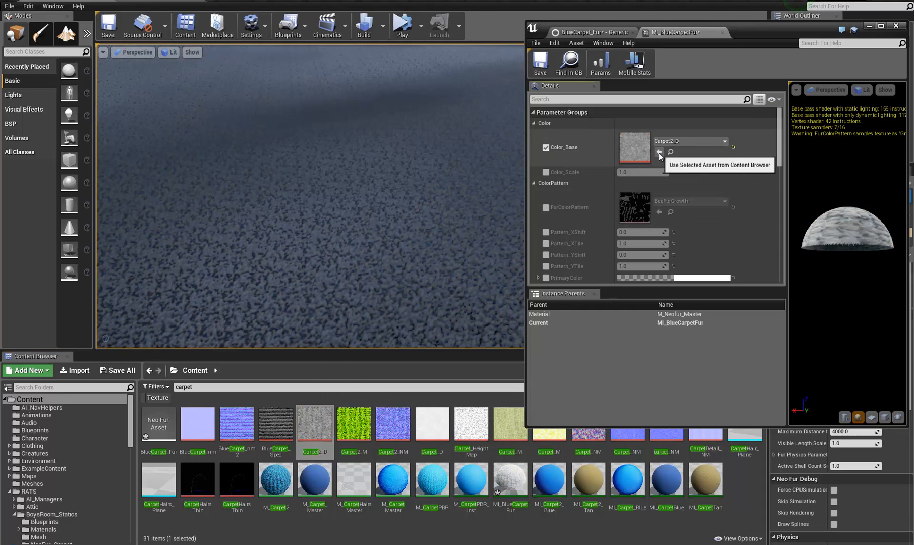
- Enable the Color_Scale override in the fur material and set it to 800, viewing the carpet from closer
click(546, 172)
scroll(559, 185, down, 3)
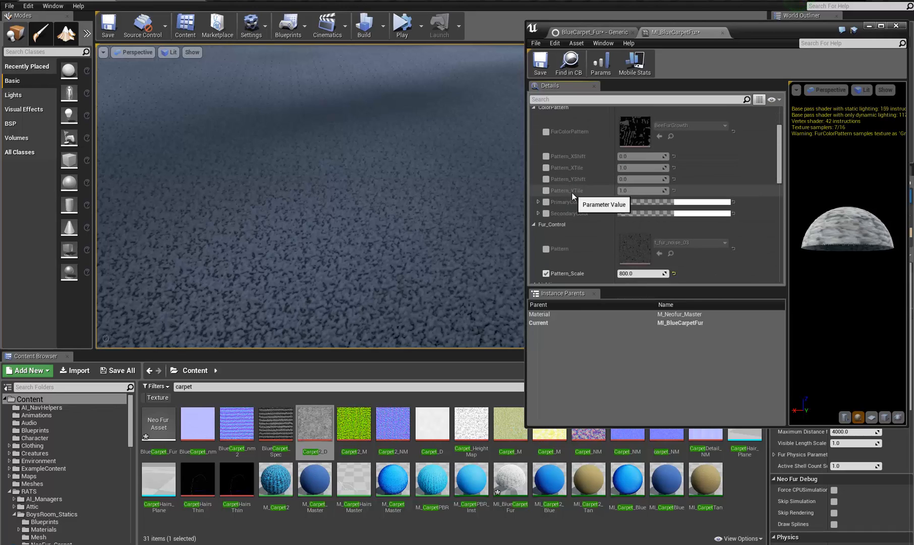
scroll(571, 192, up, 3)
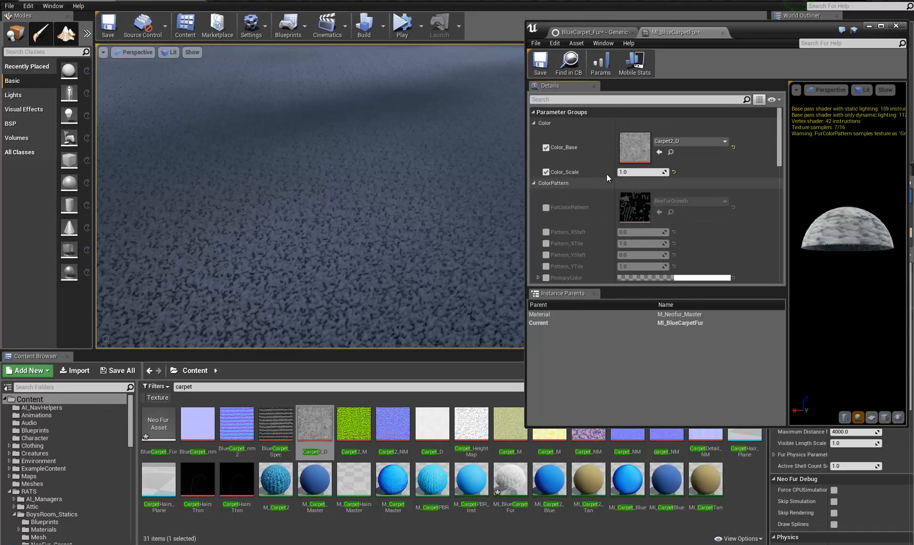
click(646, 172)
text(800)
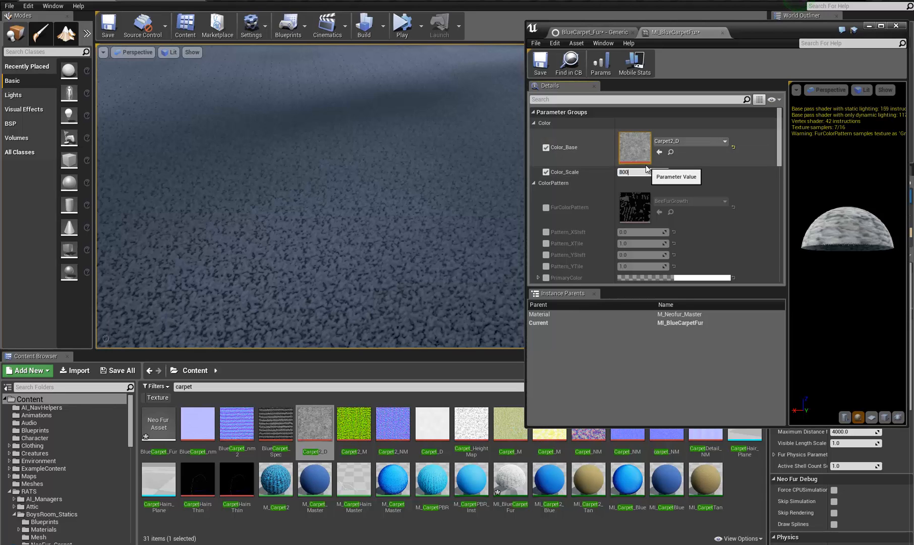
key(Return)
right_drag(432, 148, 433, 248)
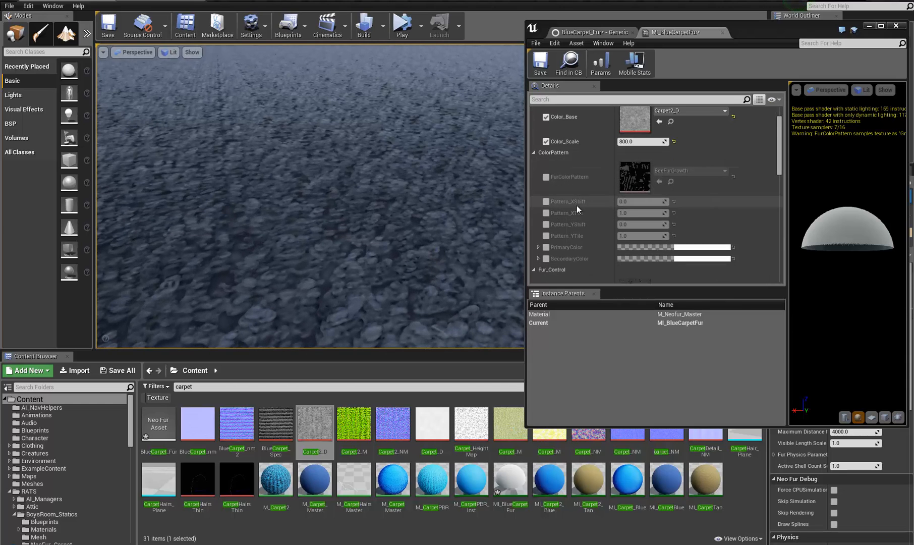
- Enable the PrimaryColor and SecondaryColor overrides and set PrimaryColor to a light blue with hue 192, saturation 0.73 and value 0.89
scroll(567, 229, down, 3)
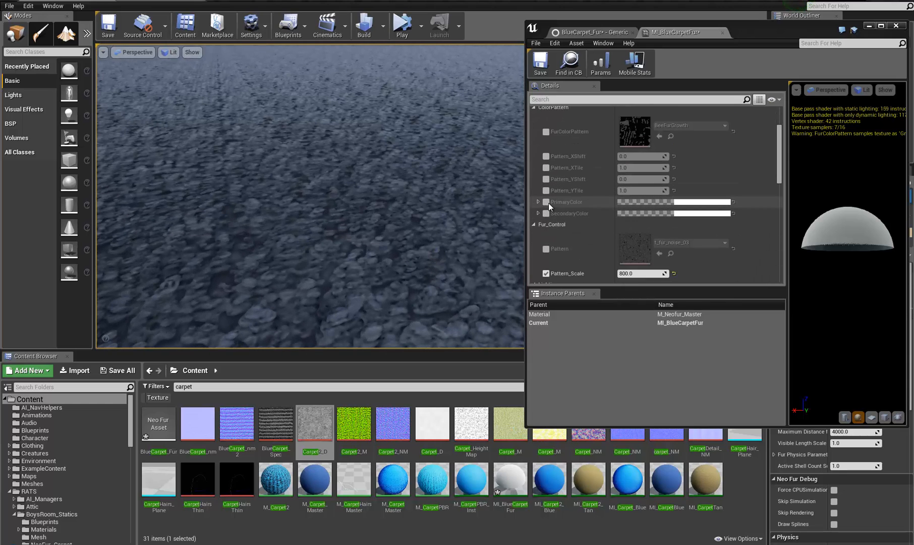
click(545, 201)
click(547, 213)
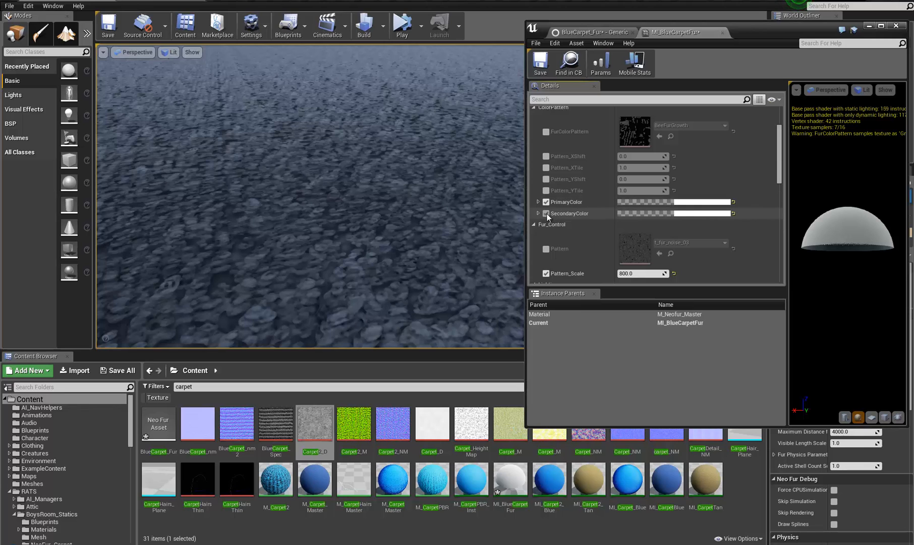
click(689, 207)
mouse_move(726, 267)
mouse_down()
mouse_move(731, 249)
mouse_move(715, 244)
mouse_move(700, 275)
mouse_up()
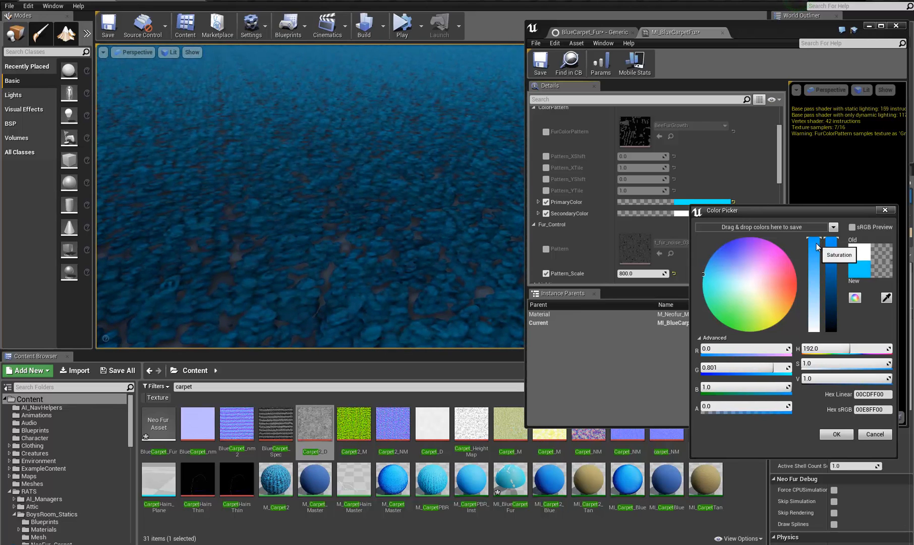
mouse_move(814, 254)
mouse_down()
mouse_move(829, 265)
mouse_move(828, 249)
mouse_up()
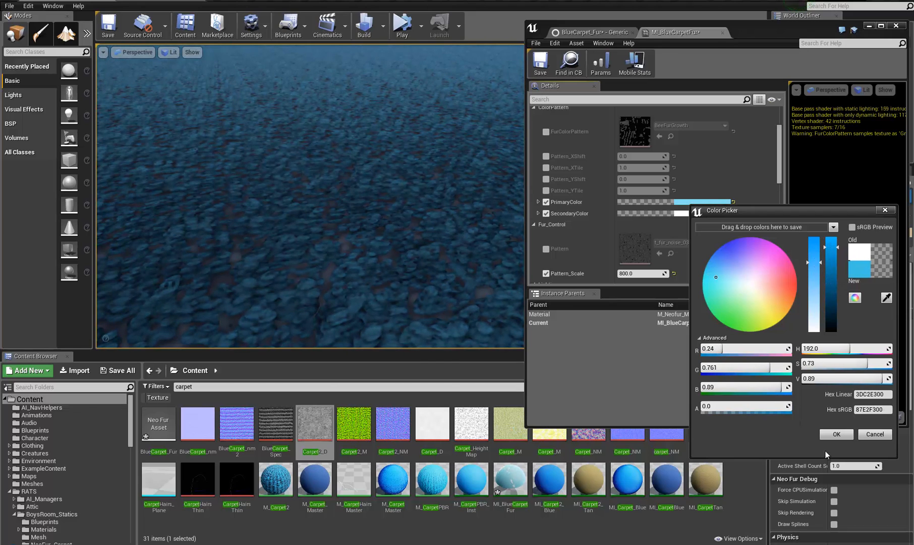
click(836, 433)
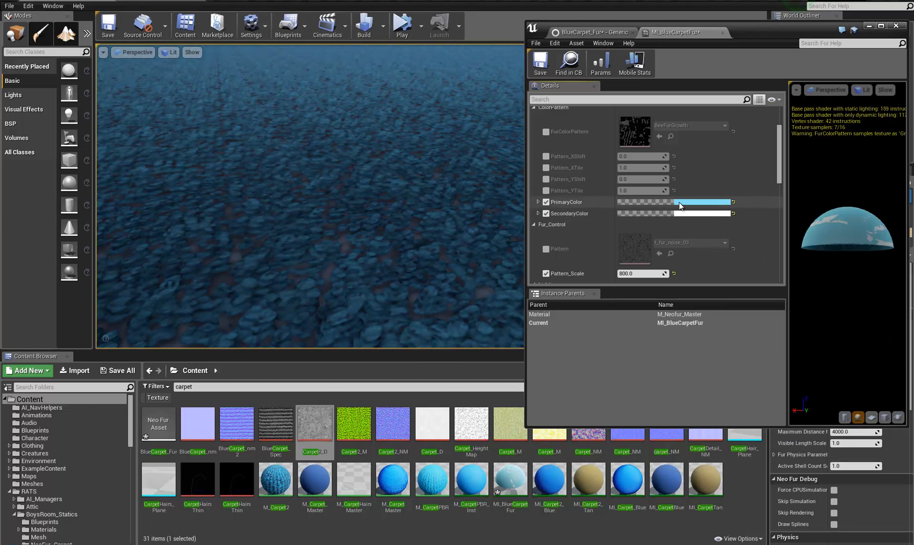
- Set SecondaryColor to a darker blue with hue 198, saturation 0.715 and value 0.46, and view the recolored carpet in the room
click(709, 214)
mouse_move(723, 293)
mouse_down()
mouse_move(718, 300)
mouse_move(729, 294)
mouse_up()
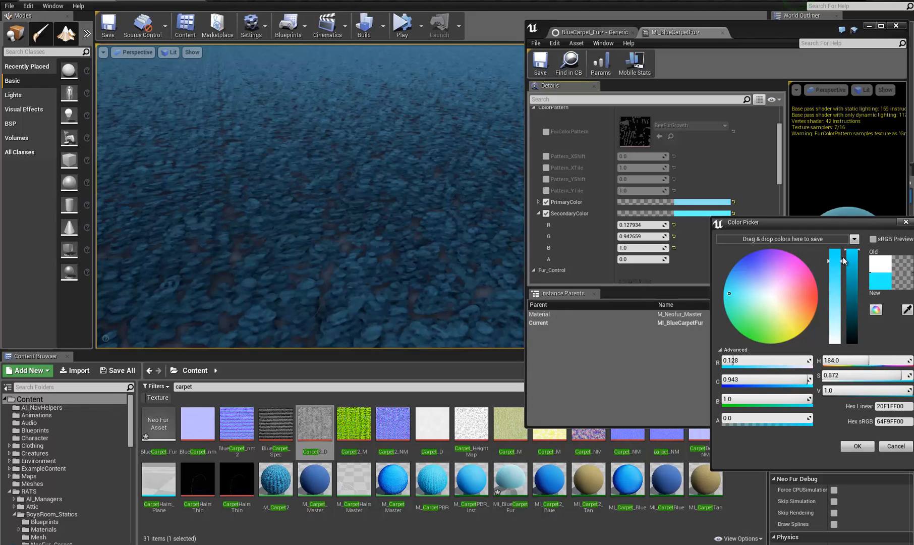
drag(850, 274, 851, 300)
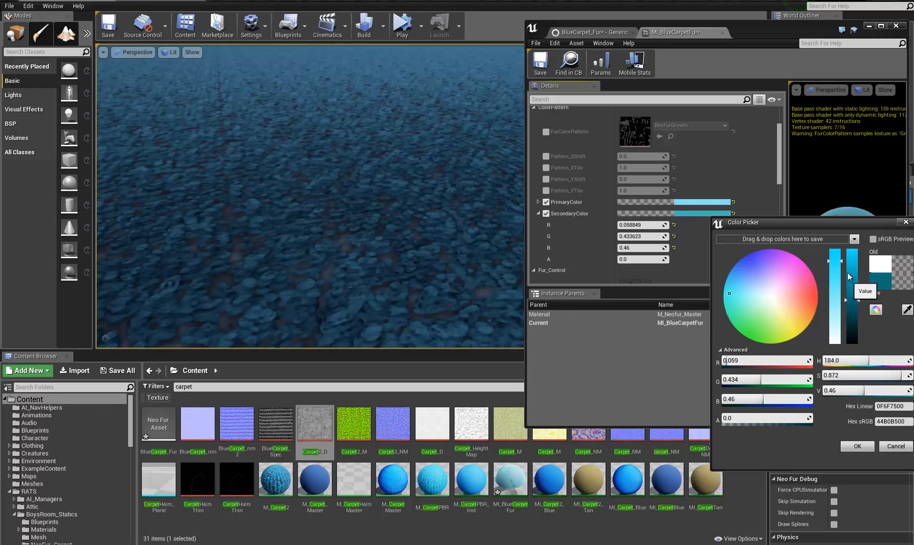
drag(838, 260, 837, 254)
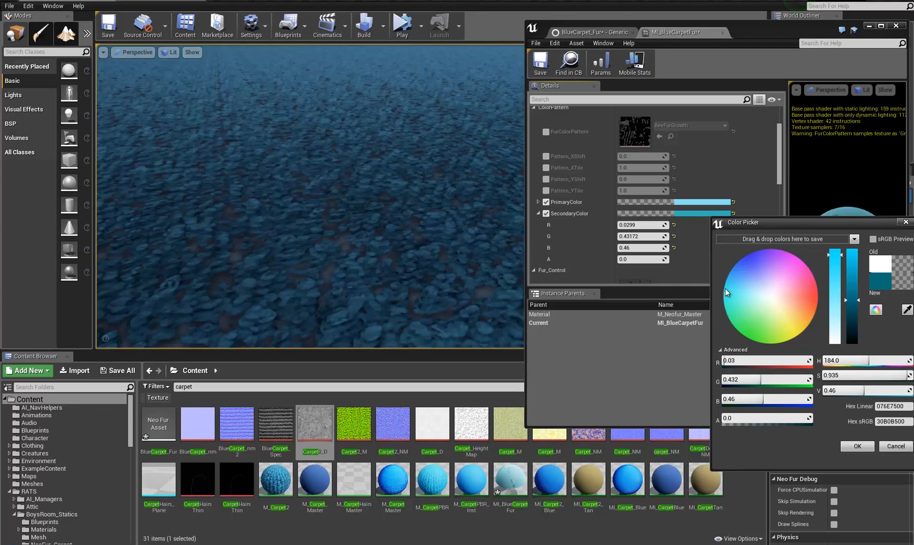
drag(724, 292, 724, 282)
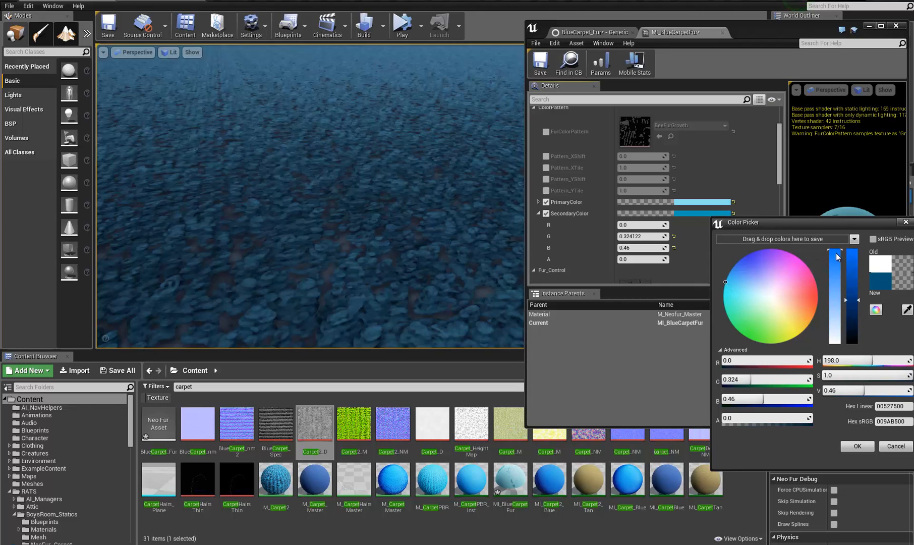
drag(836, 256, 836, 276)
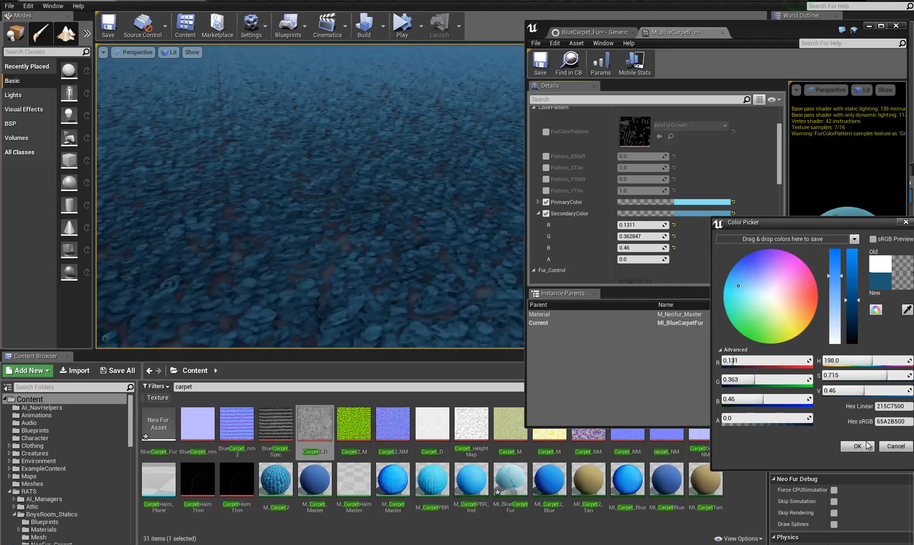
click(868, 445)
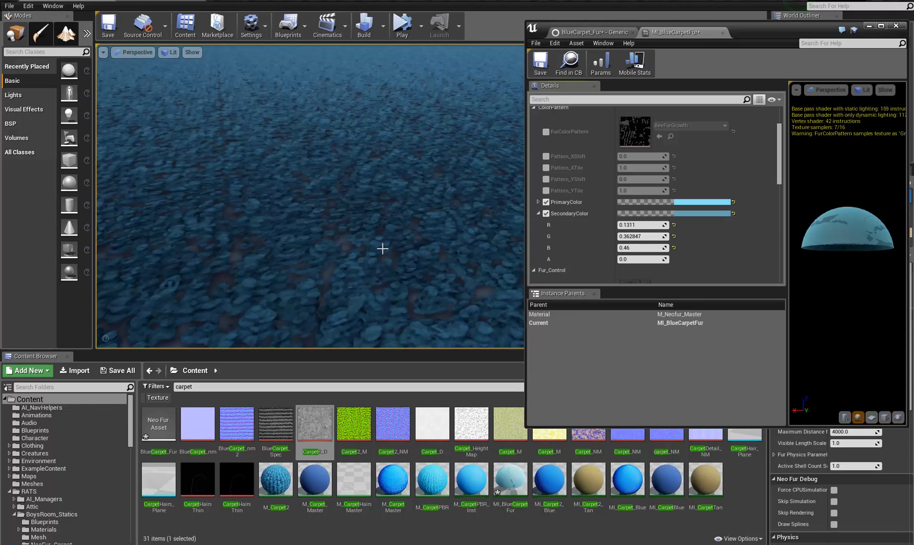
right_drag(384, 146, 143, 111)
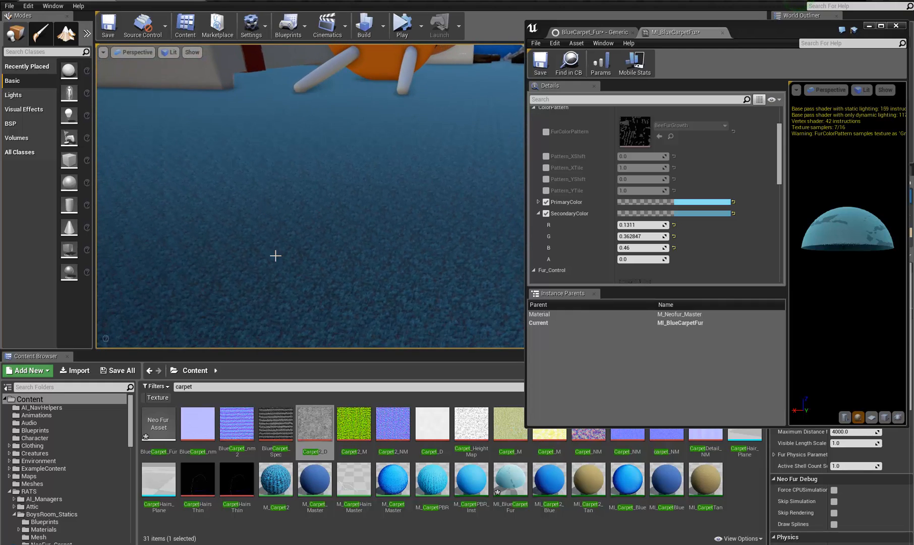
- Check the BlueCarpet_Fur asset and the BoysRoom mesh, and inspect the blue carpet along the floor's edge in the level
click(598, 32)
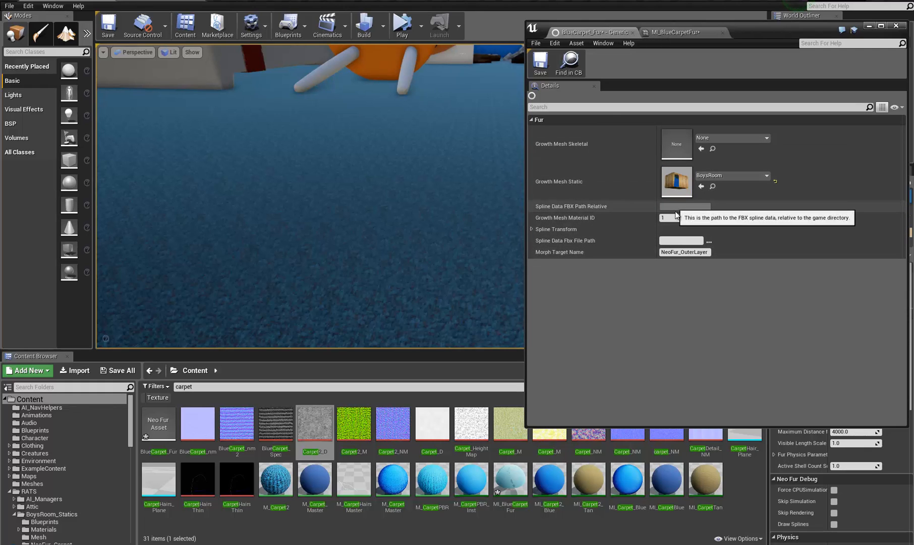
click(632, 32)
drag(588, 29, 455, 2)
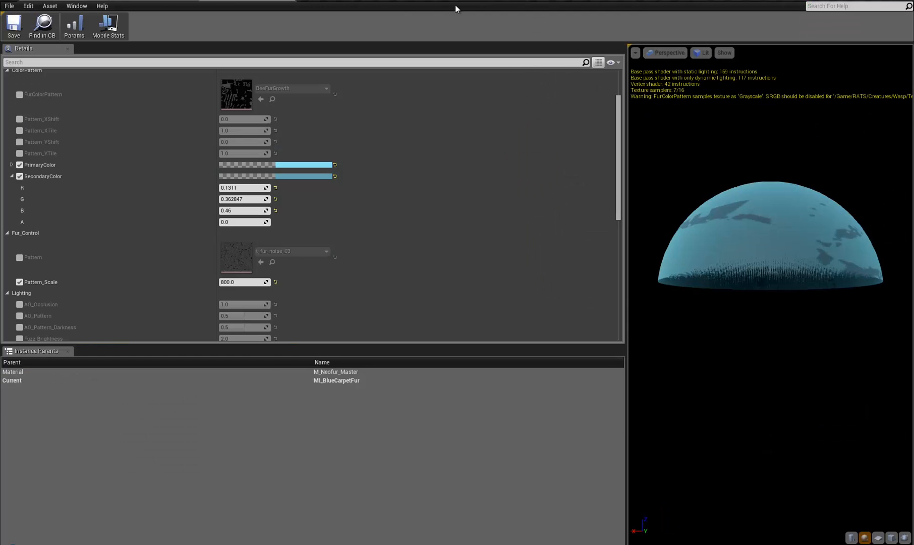
click(177, 1)
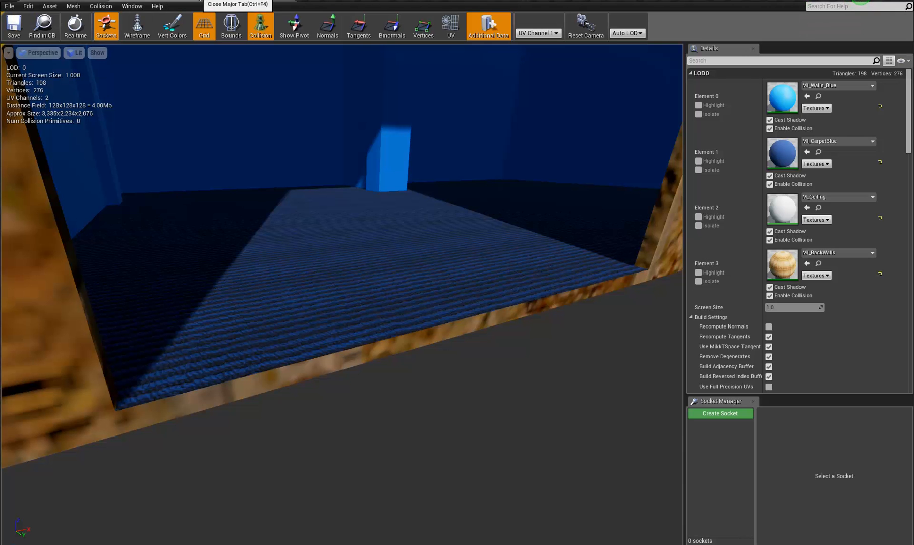
click(76, 1)
right_drag(420, 191, 632, 176)
right_drag(365, 121, 300, 283)
right_drag(2, 289, 96, 253)
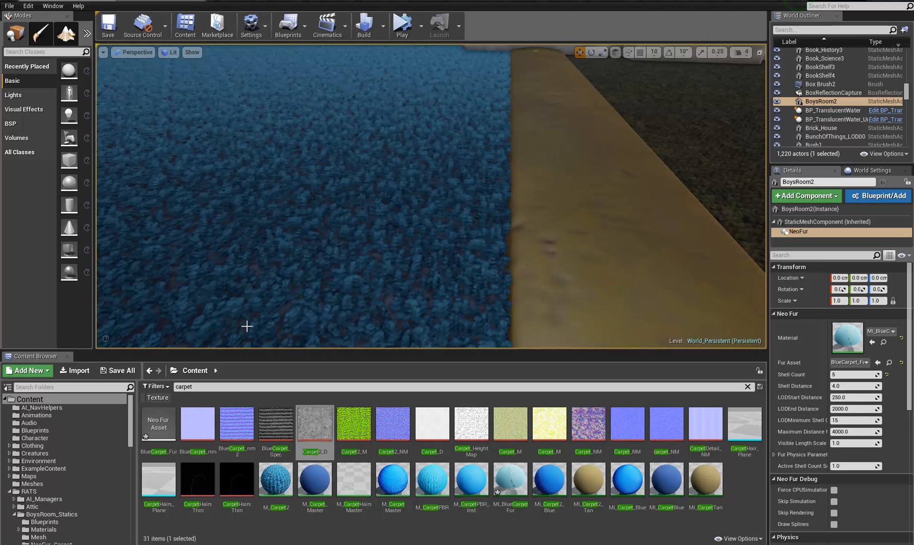
right_drag(508, 253, 667, 243)
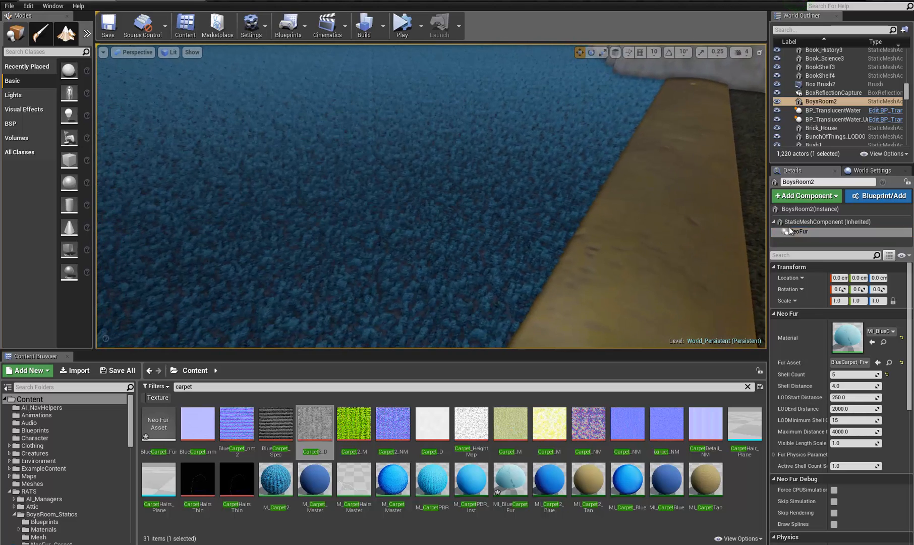
- Assign M_CarpetPBR to Element 0 of the BoysRoom2 static mesh after trying MI_CarpetBlue, and view the floor beneath the fur
click(835, 224)
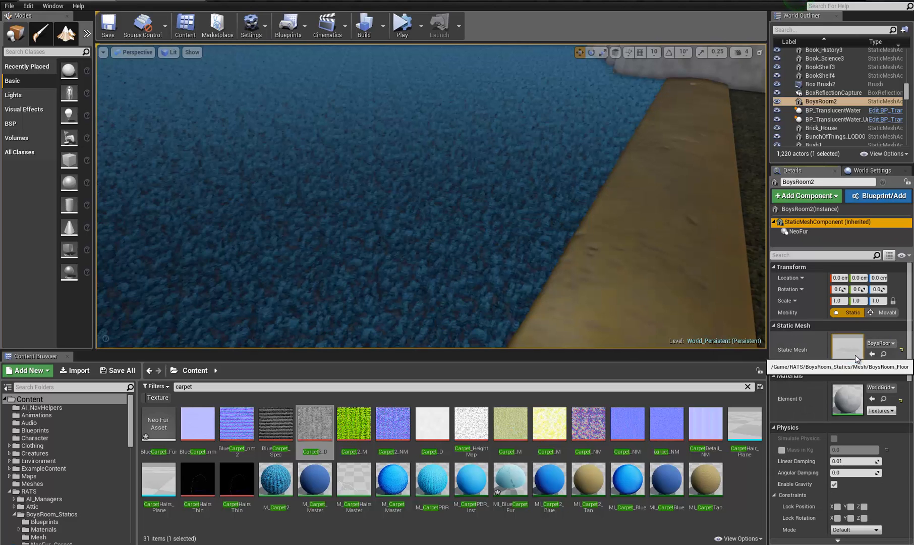
click(479, 479)
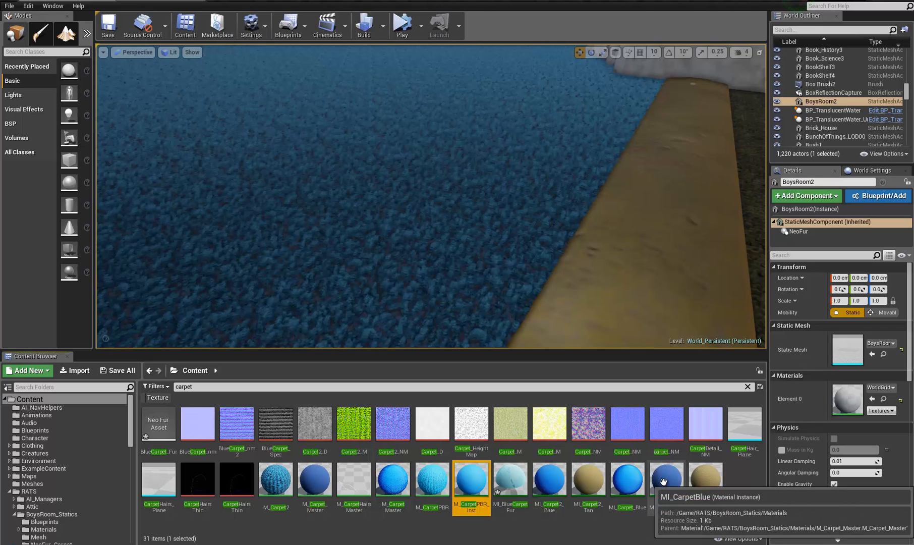
drag(666, 479, 839, 395)
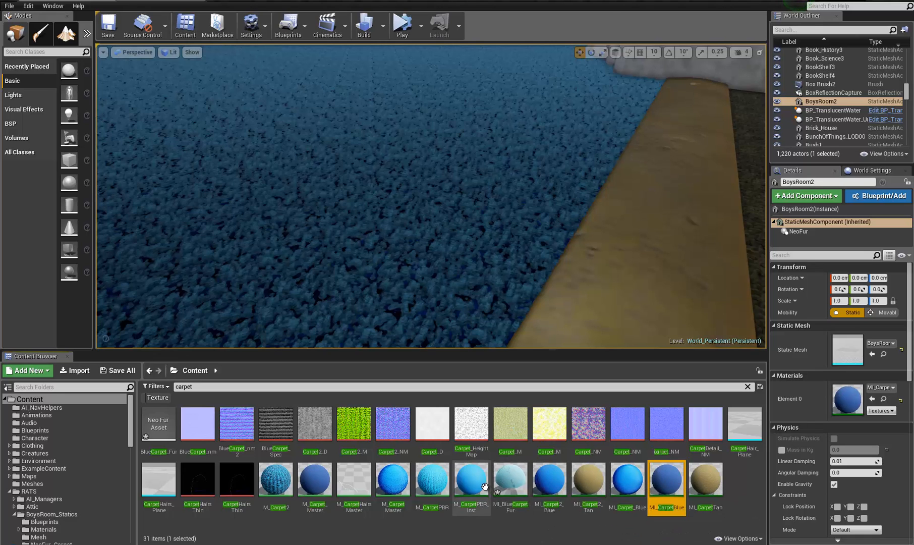
drag(432, 477, 847, 394)
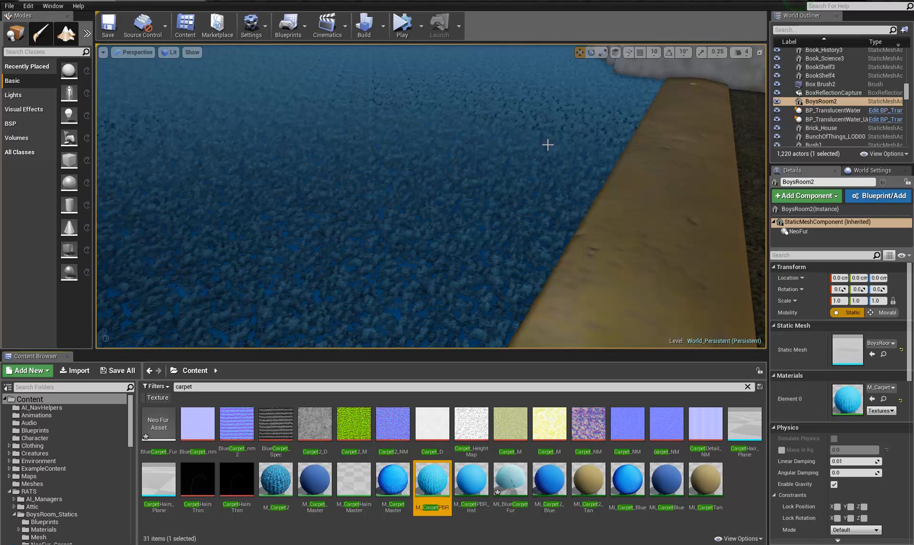
right_drag(547, 144, 327, 138)
scroll(328, 137, down, 4)
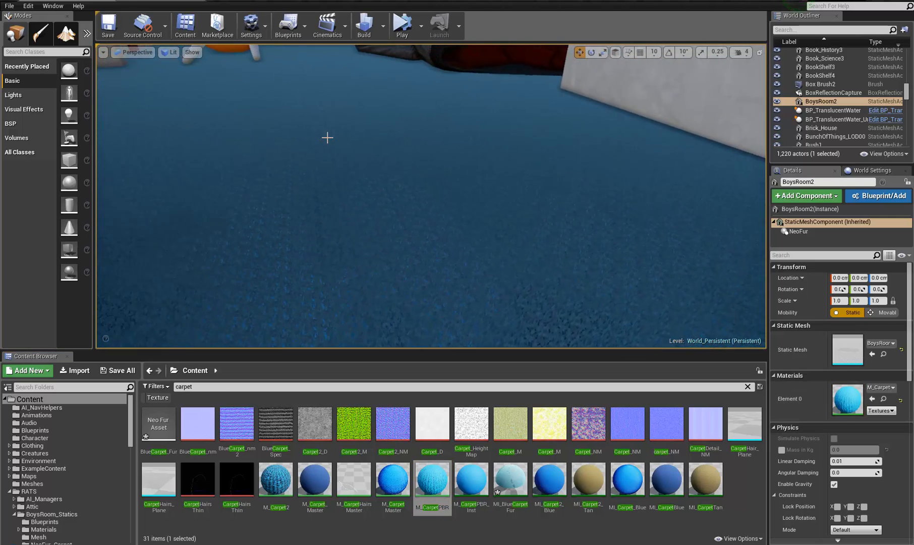
- Rename the BoysRoom2 static mesh actor to BoysCarpet in the World Outliner
scroll(327, 137, up, 6)
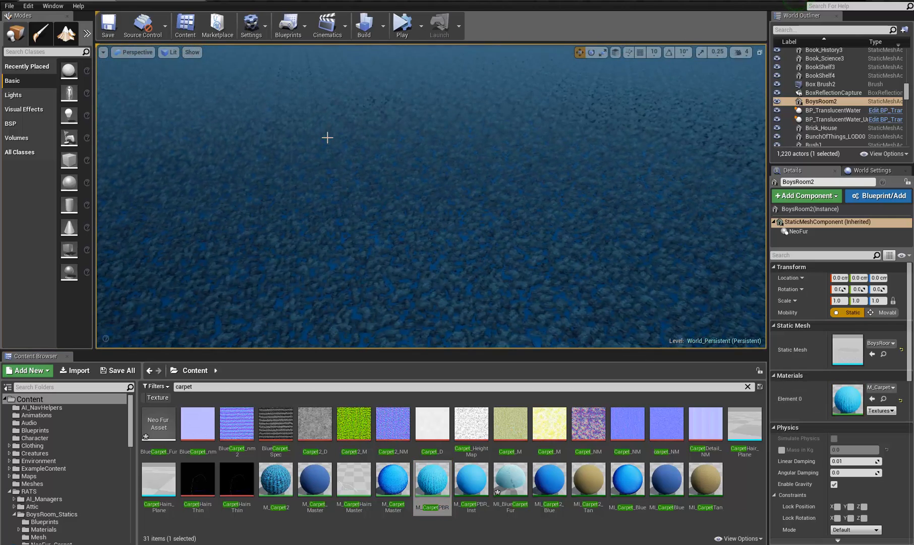
scroll(327, 137, down, 3)
scroll(328, 137, up, 4)
scroll(327, 137, down, 1)
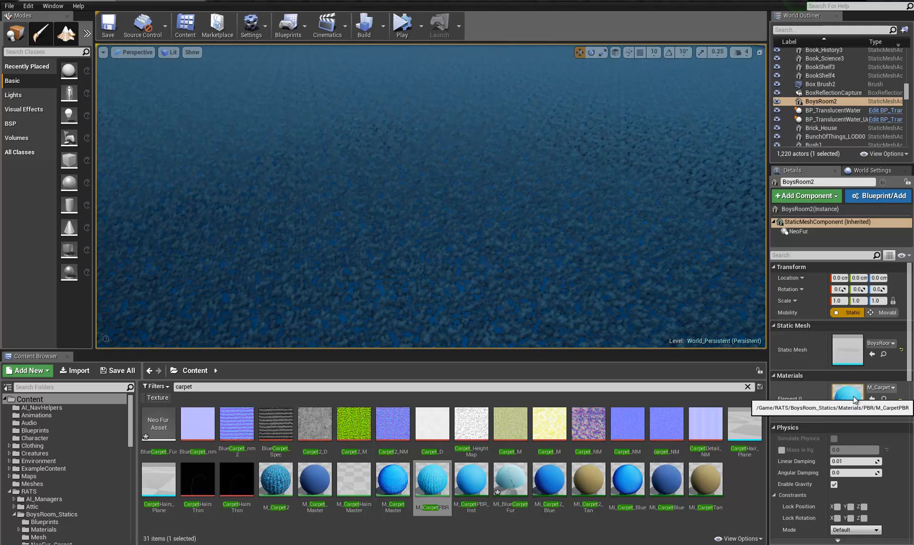
scroll(857, 371, down, 2)
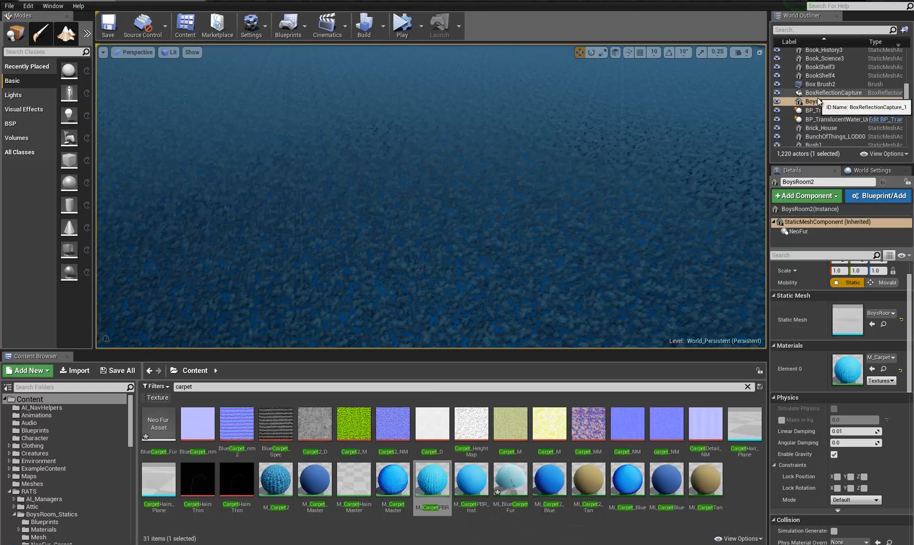
scroll(821, 101, up, 2)
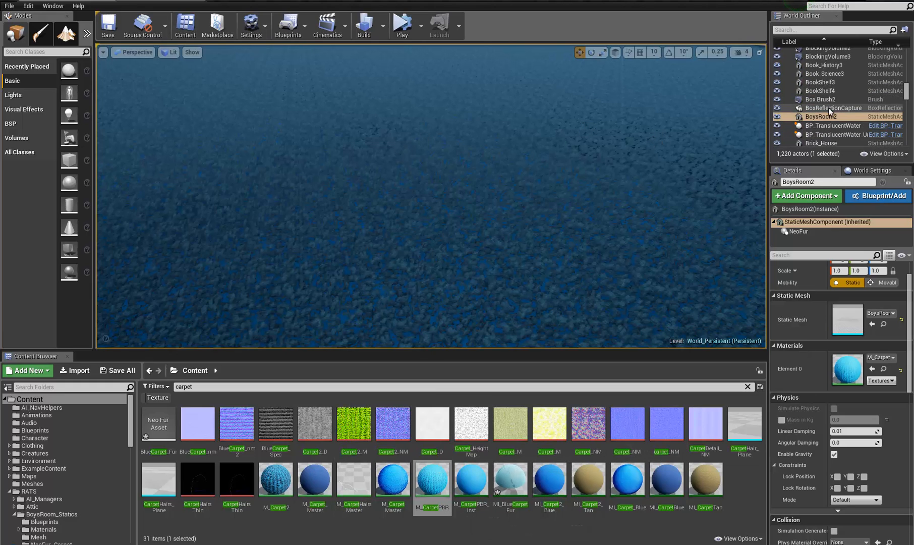
scroll(828, 106, down, 2)
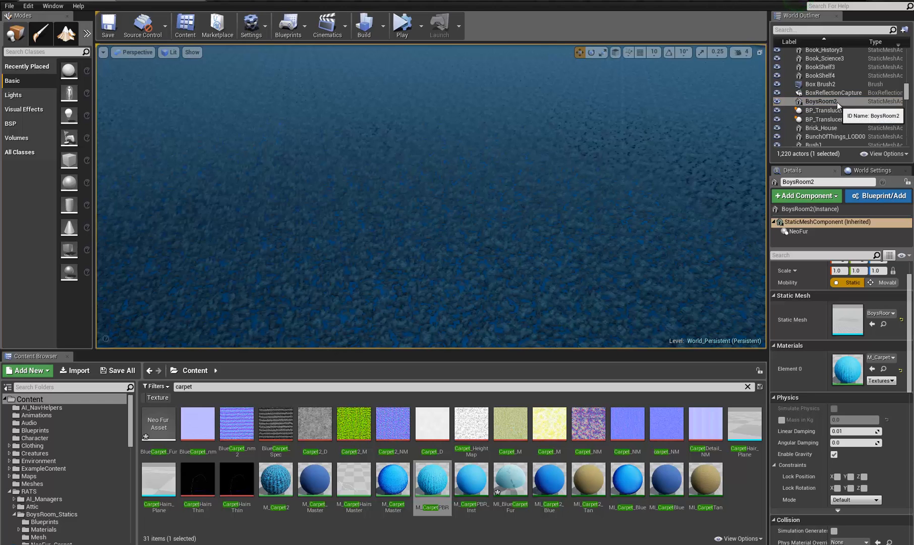
click(829, 102)
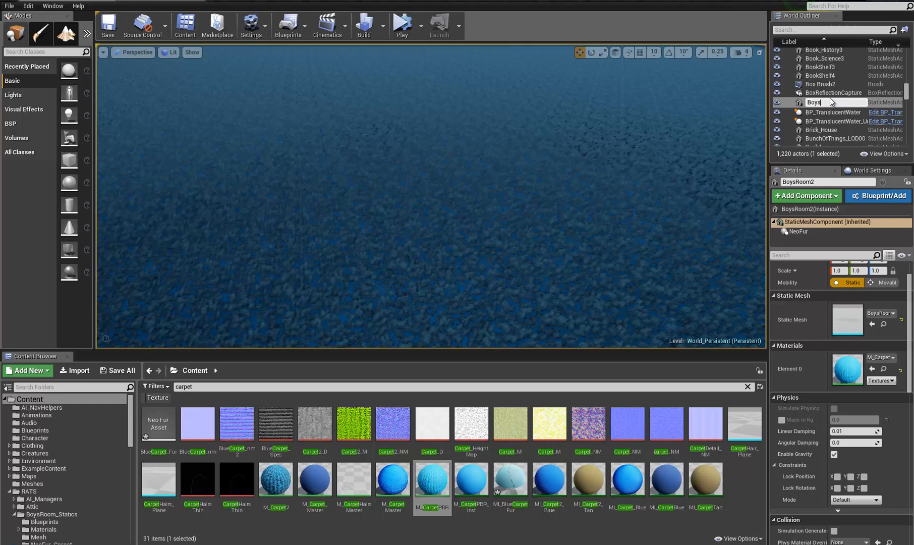
text(BoysCarpet)
key(Return)
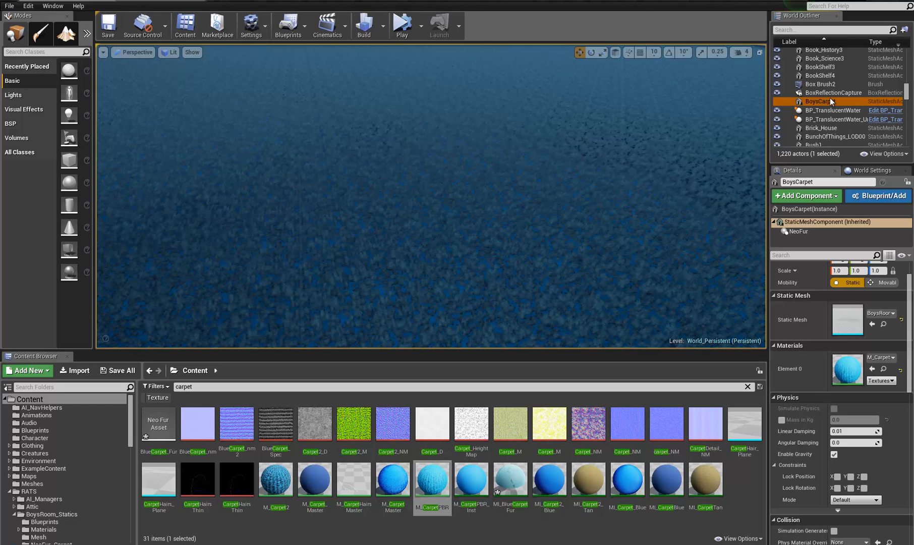
- Filter the level's actors by "boy", select the BoysRoom static mesh, and widen the outliner and its name column to read the full names
click(822, 30)
text(boy)
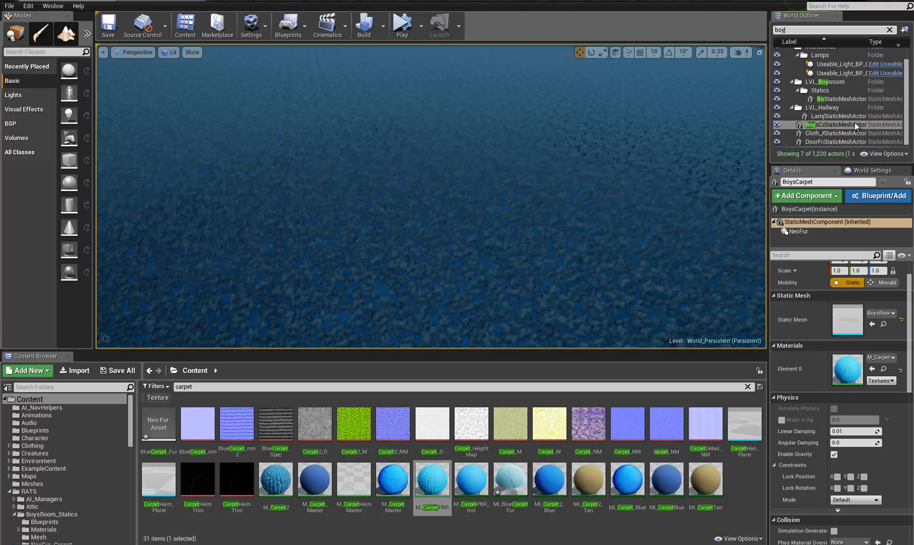
mouse_move(908, 110)
mouse_down()
mouse_move(907, 81)
mouse_move(908, 112)
mouse_up()
click(840, 99)
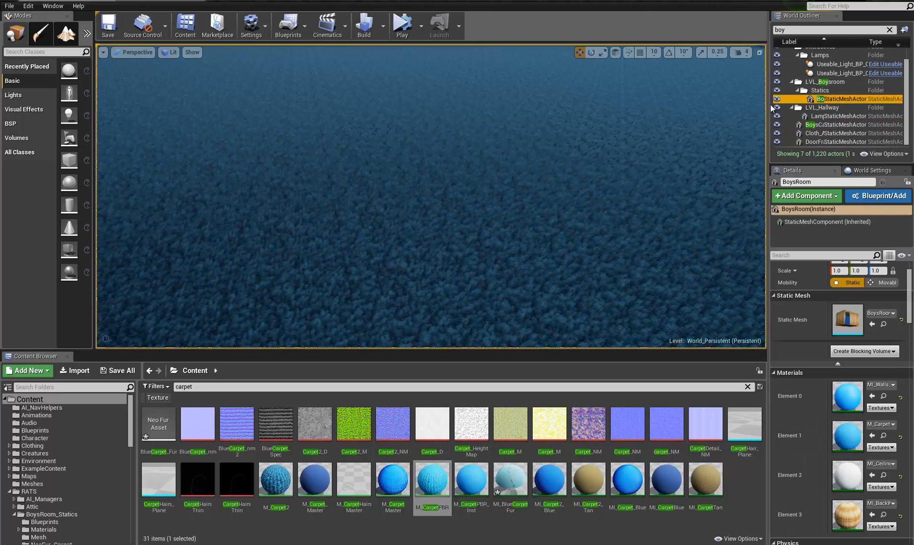
drag(768, 104, 689, 97)
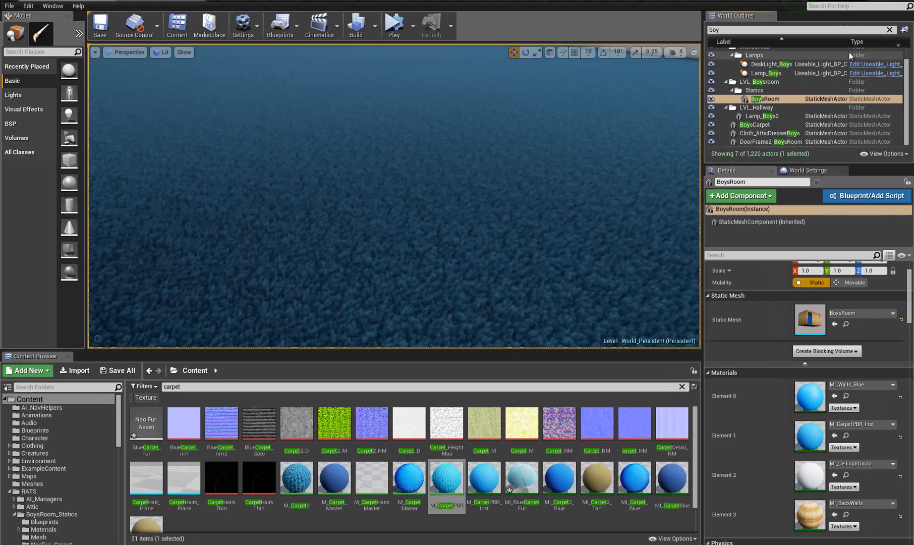
drag(850, 42, 879, 42)
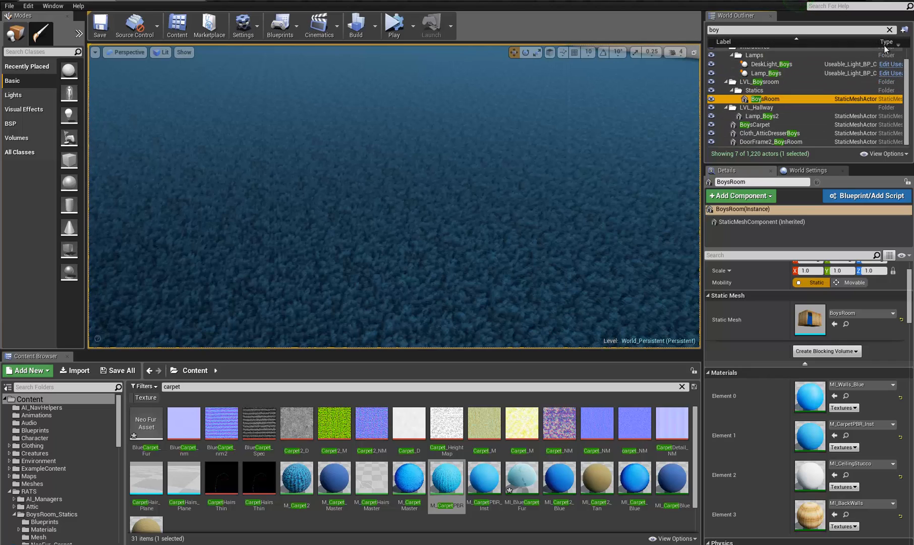
drag(866, 45, 873, 44)
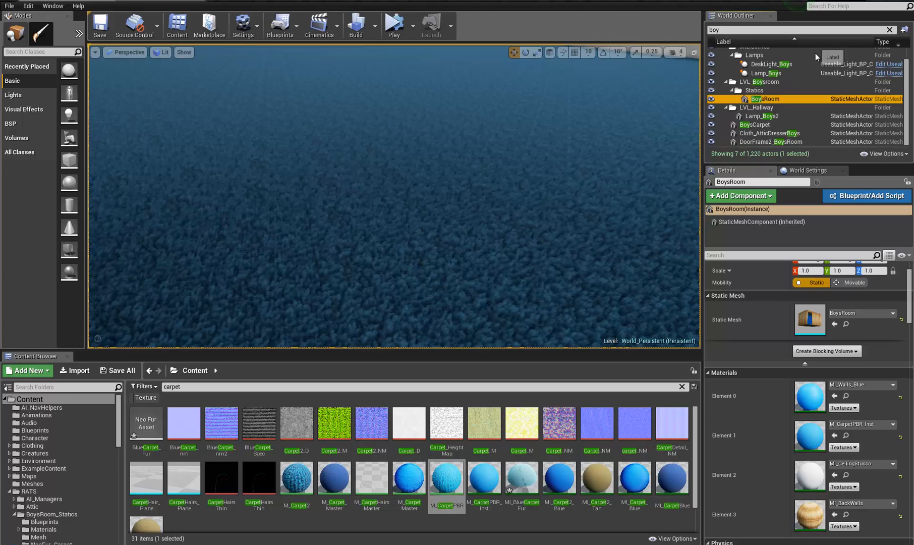
click(793, 37)
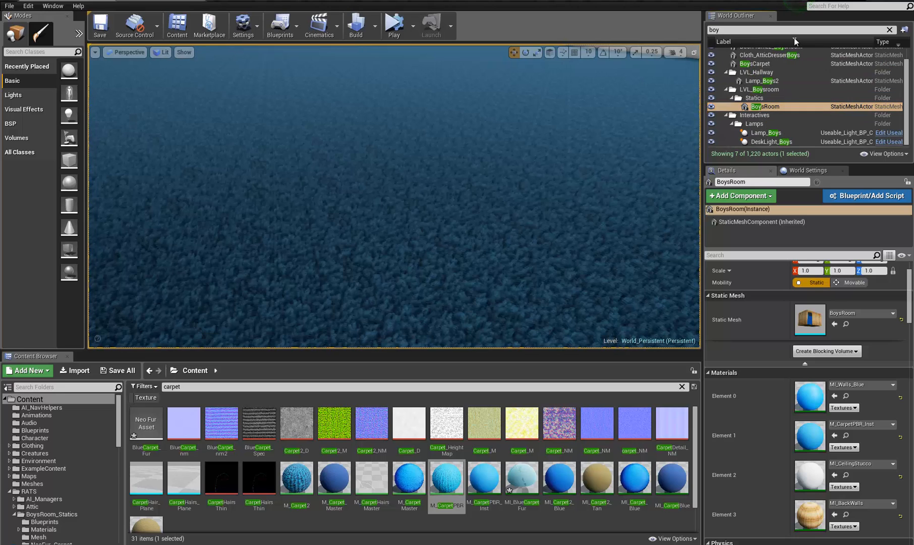
- Locate the M_CarpetPBR_Inst material used by BoysRoom's Element 1 and assign it to Element 0 of BoysCarpet
click(780, 109)
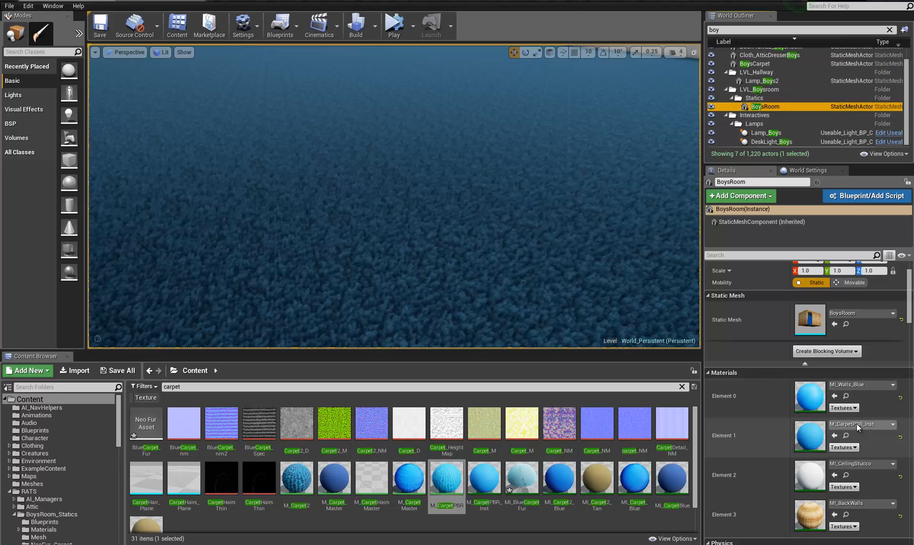
click(846, 435)
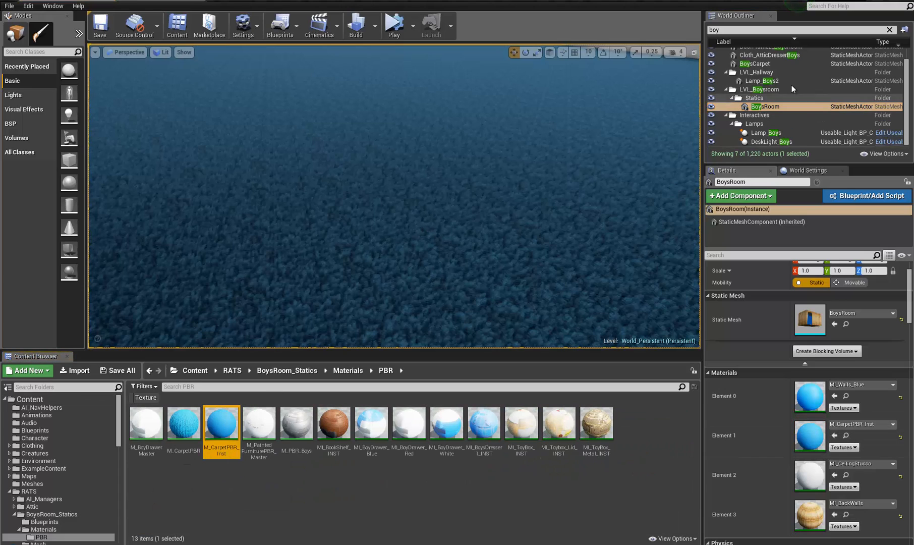
click(760, 65)
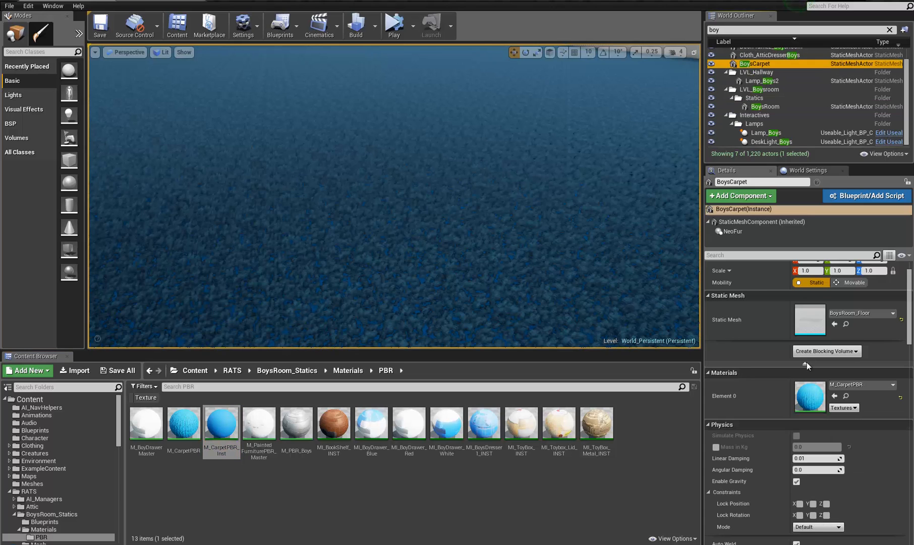
click(834, 396)
- Examine the carpet fur and the floor material beneath it, close up along the wooden edge and across the room
scroll(477, 254, up, 5)
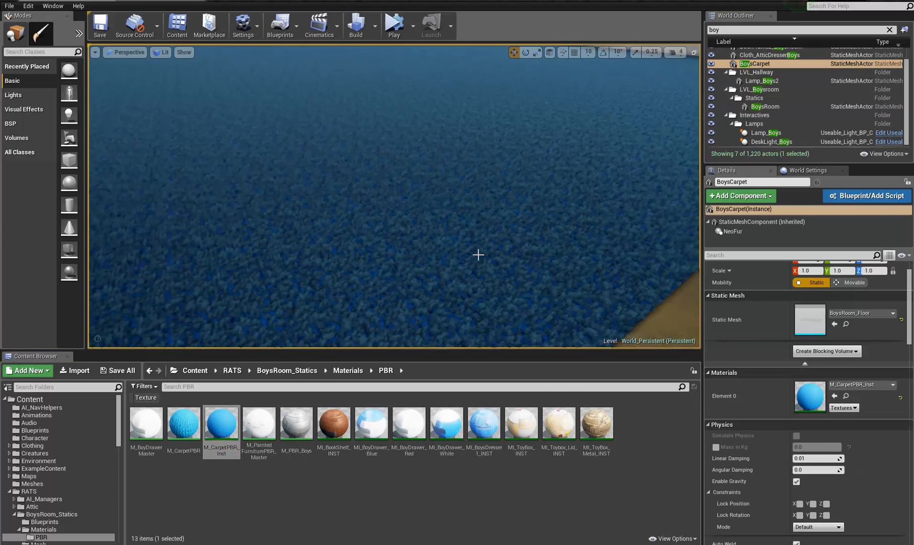
alt+right_drag(493, 290, 418, 276)
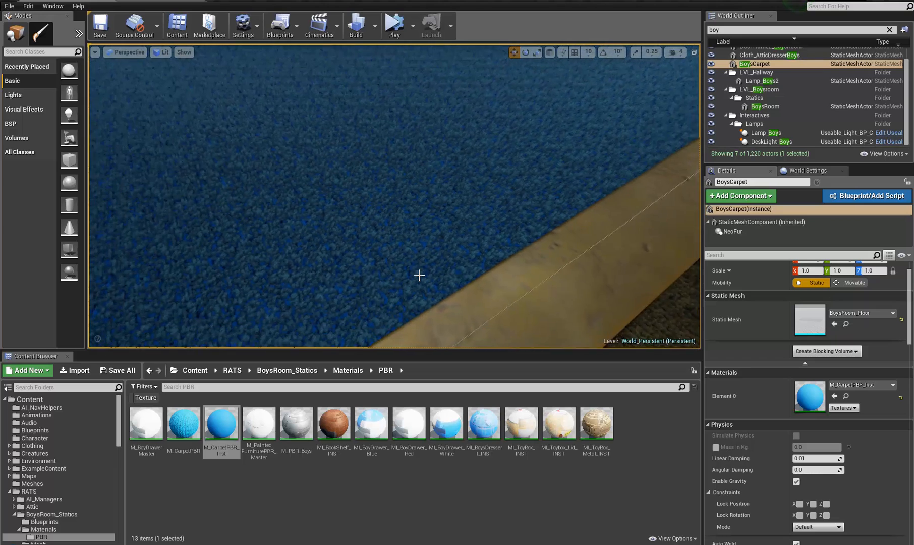
alt+drag(418, 275, 353, 265)
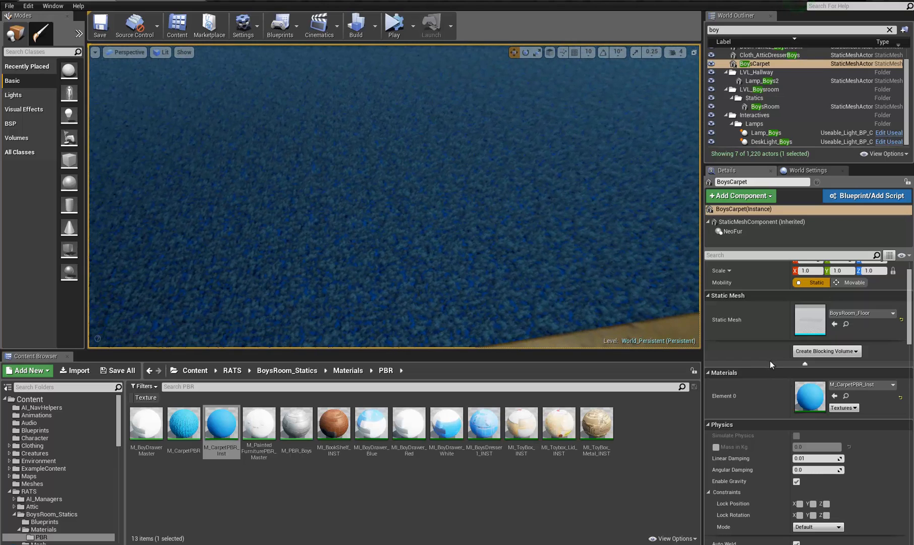
alt+drag(508, 168, 337, 134)
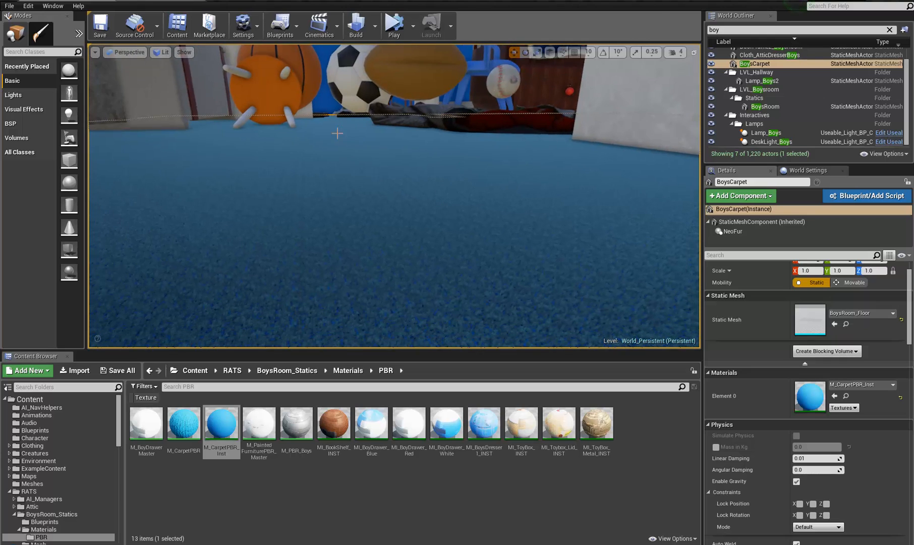
alt+drag(368, 171, 530, 227)
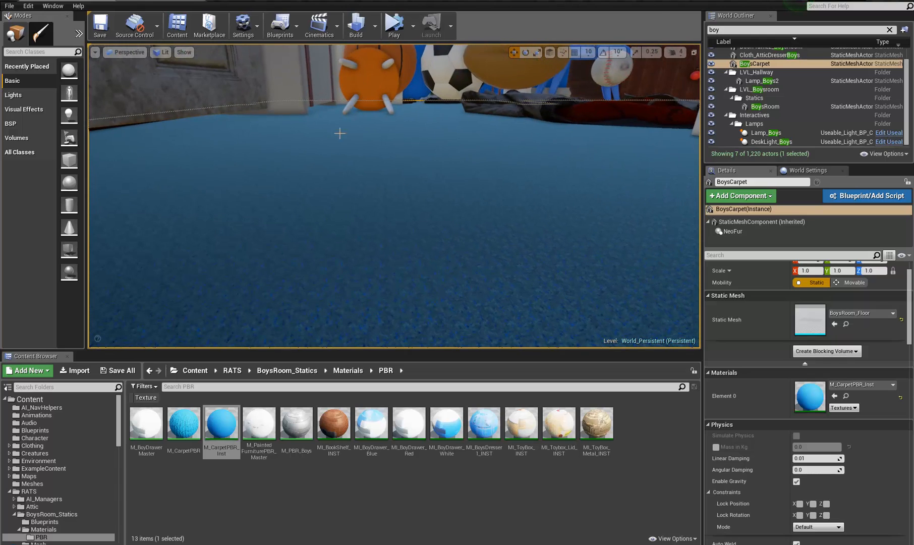
alt+drag(338, 221, 475, 226)
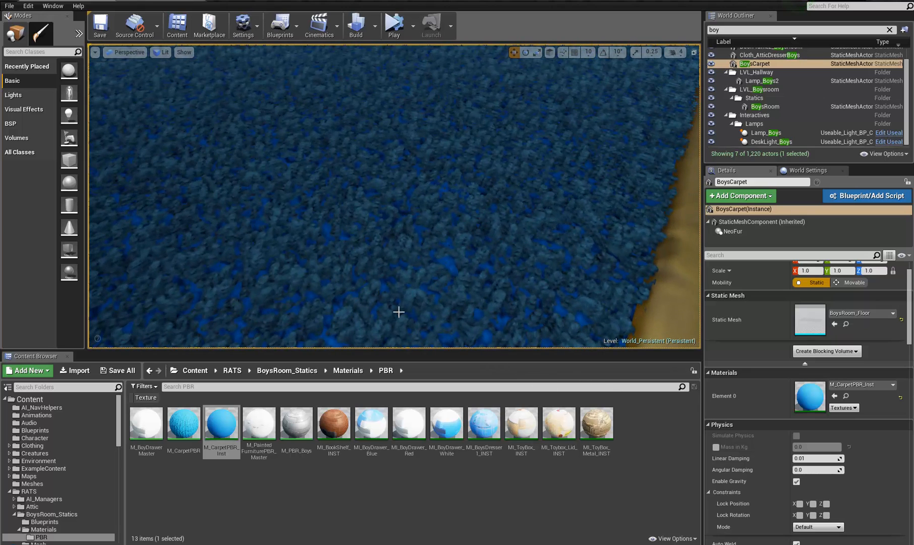
right_drag(456, 300, 436, 294)
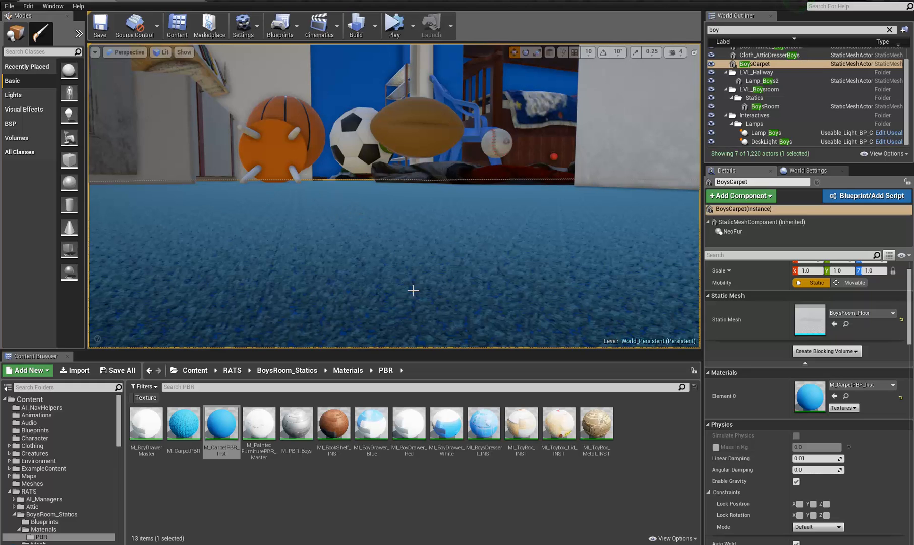
right_drag(310, 190, 458, 234)
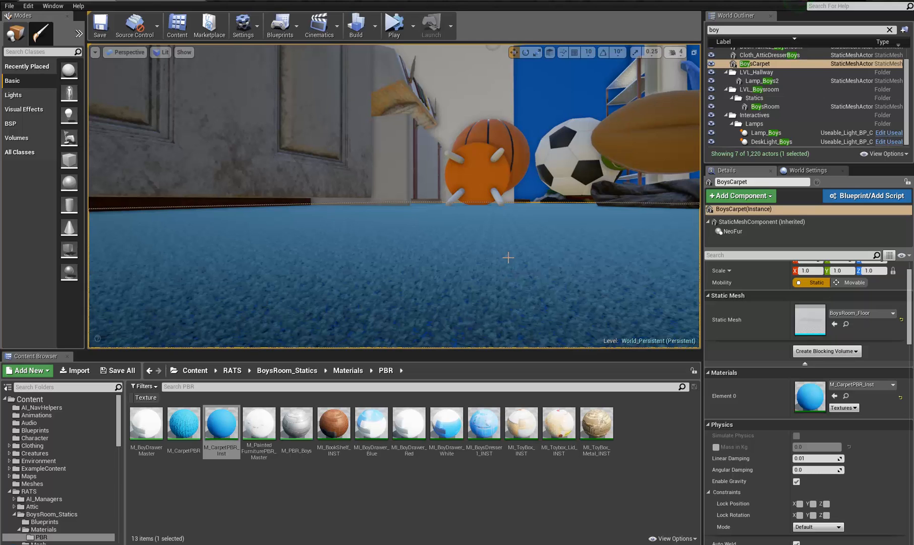
- Arrange the MI_BlueCarpetFur material instance editor in a narrow window beside the viewport and raise its Pattern_Scale to about 1094
click(158, 4)
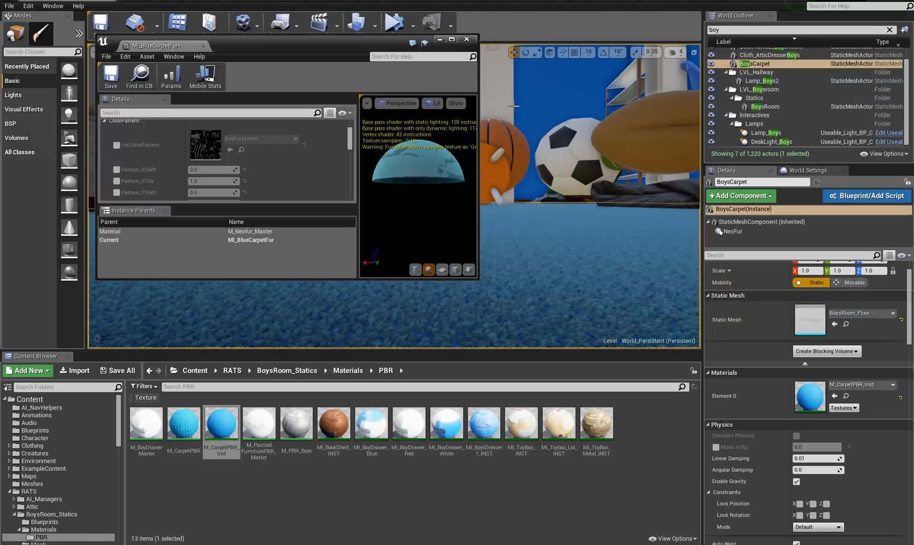
drag(406, 34, 325, 5)
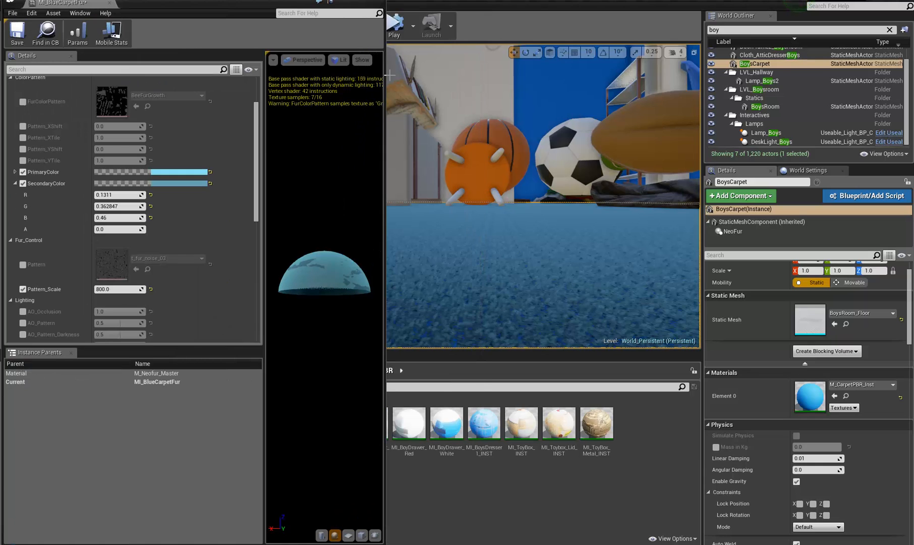
drag(385, 78, 177, 81)
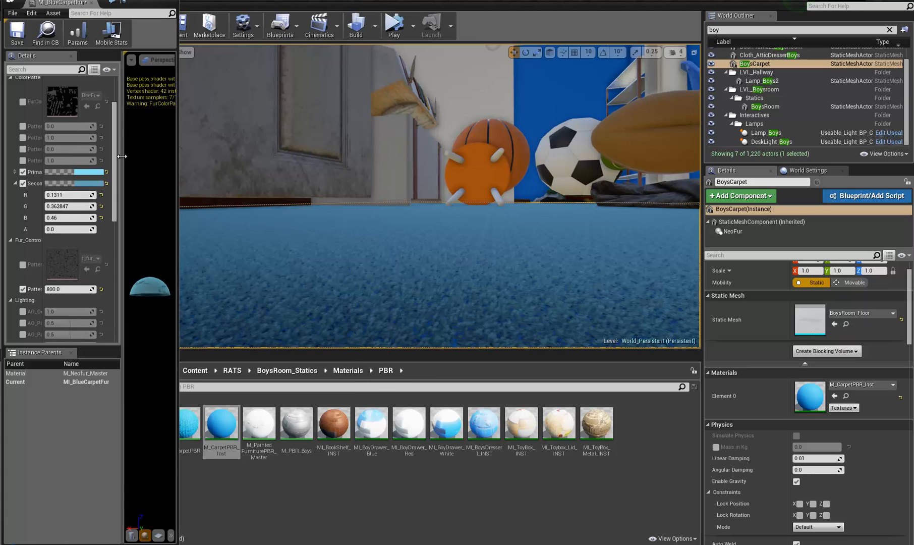
drag(121, 157, 166, 157)
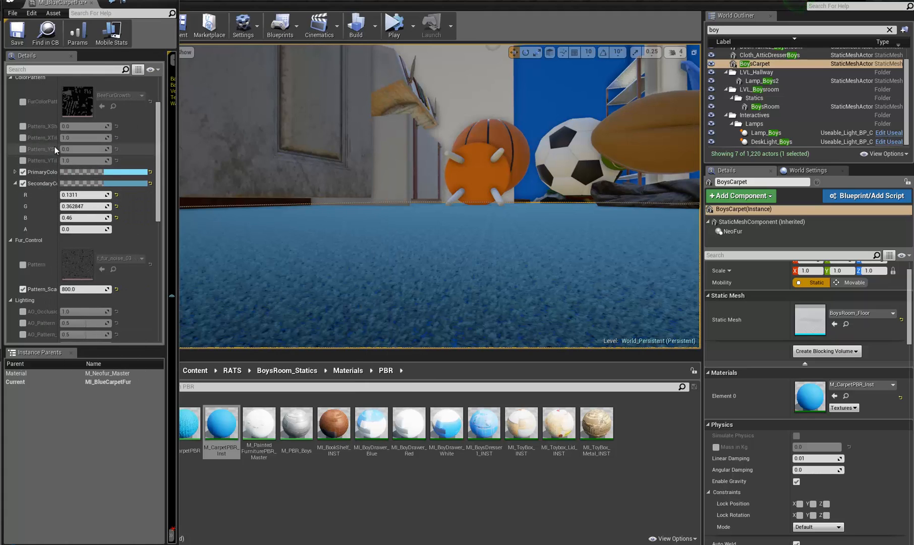
drag(59, 146, 83, 146)
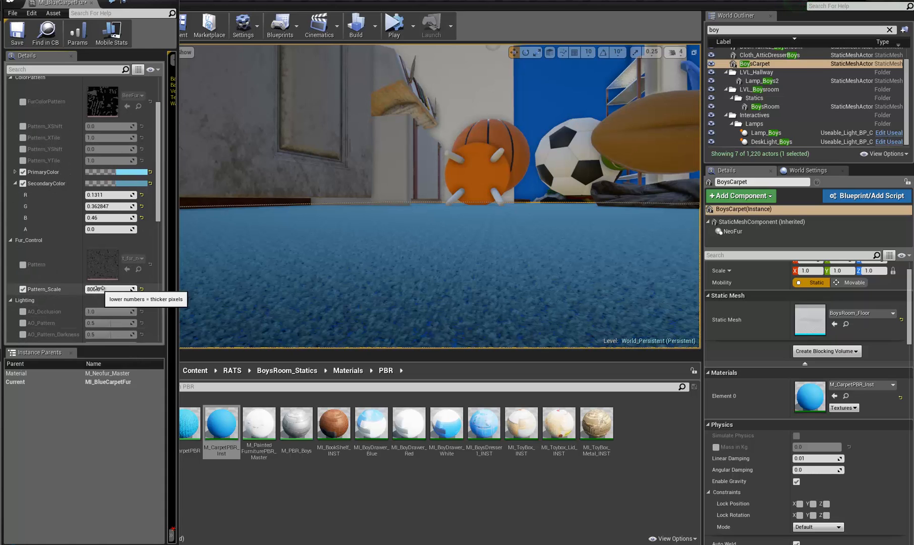
drag(99, 288, 136, 293)
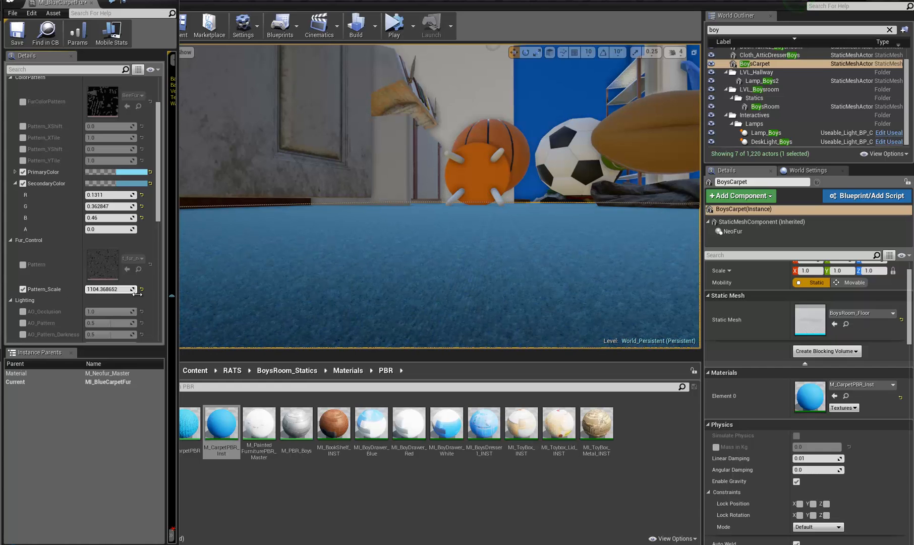
right_drag(358, 237, 477, 477)
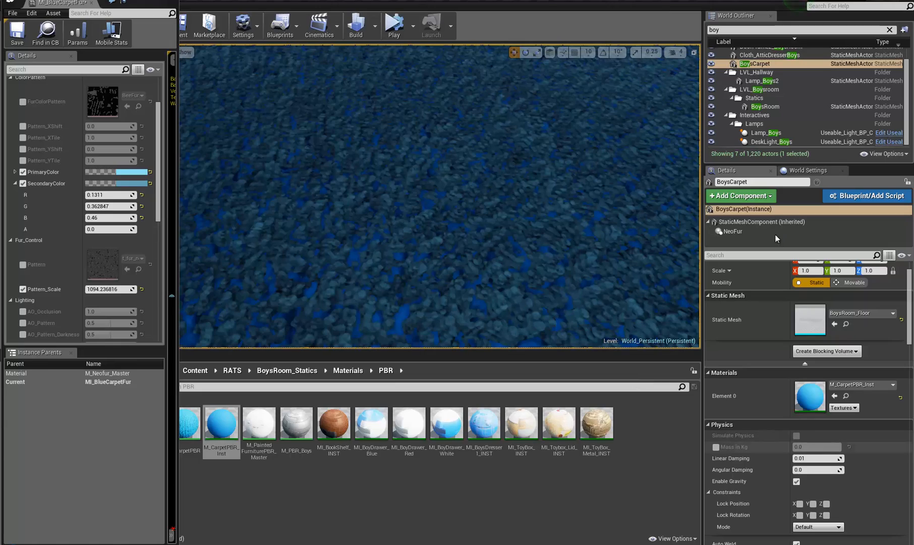
- Set the Shell Count of BoysCarpet's NeoFur component to 30 and view the denser carpet in the room
click(732, 231)
click(816, 344)
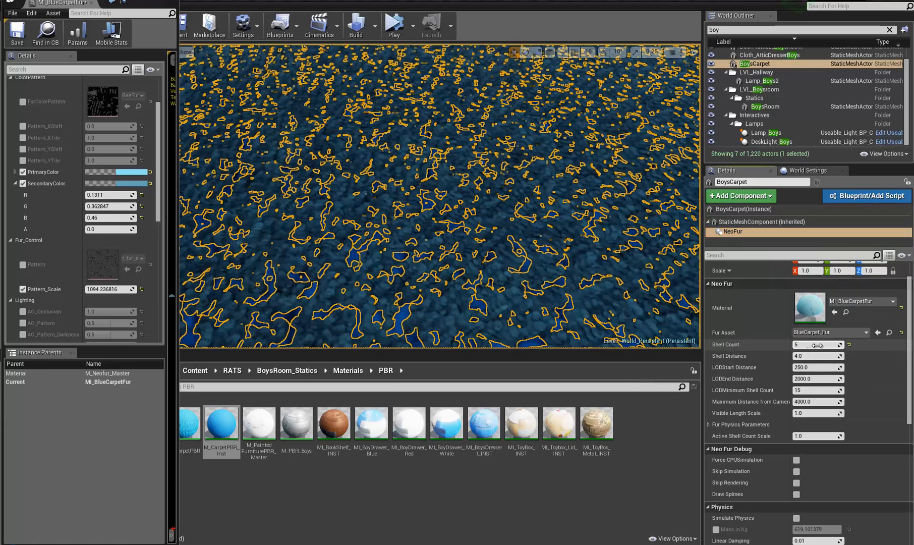
text(30)
key(Return)
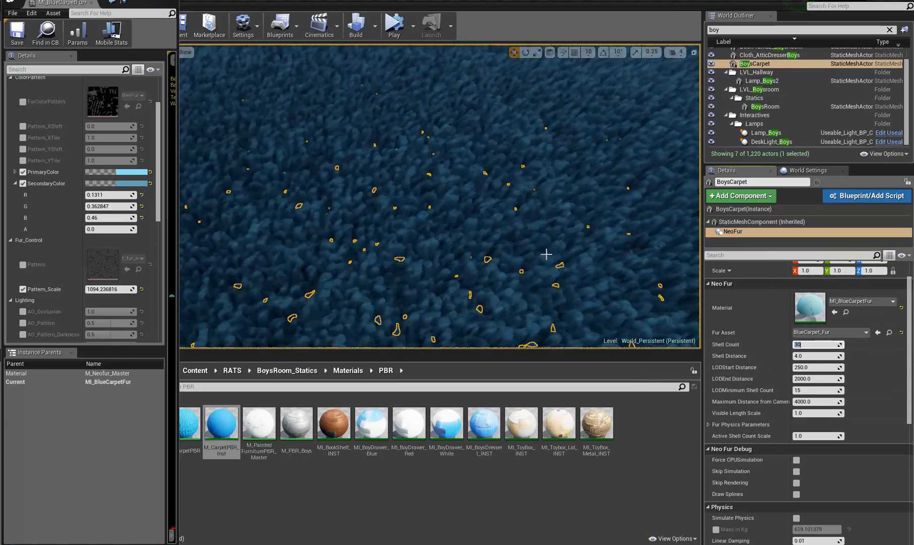
scroll(491, 134, down, 4)
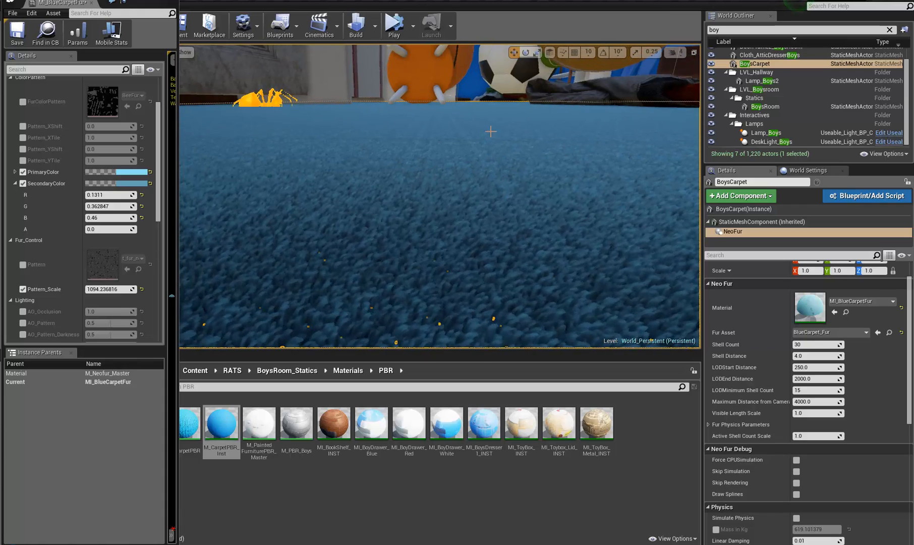
right_drag(549, 261, 353, 317)
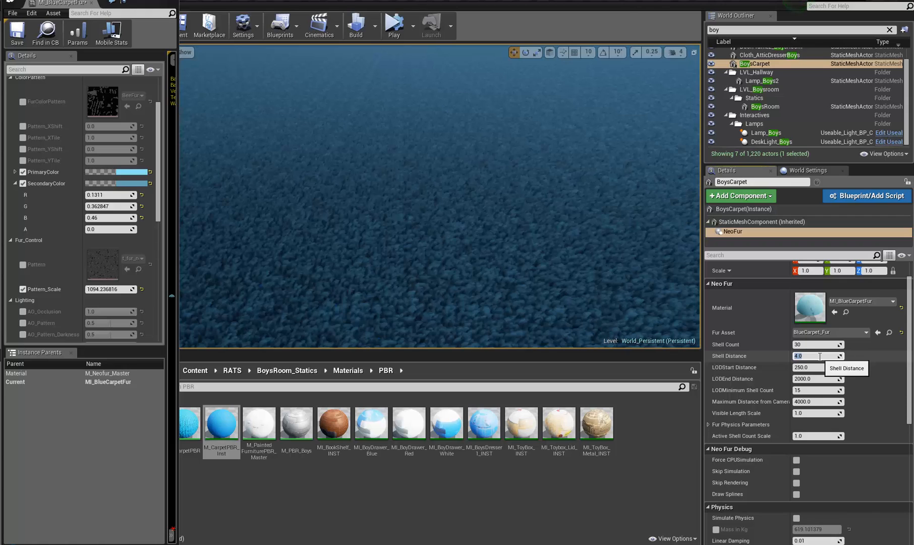
- Set the LODEnd Distance of BoysCarpet's NeoFur component to 5000 and its LODStart Distance to 0
click(814, 377)
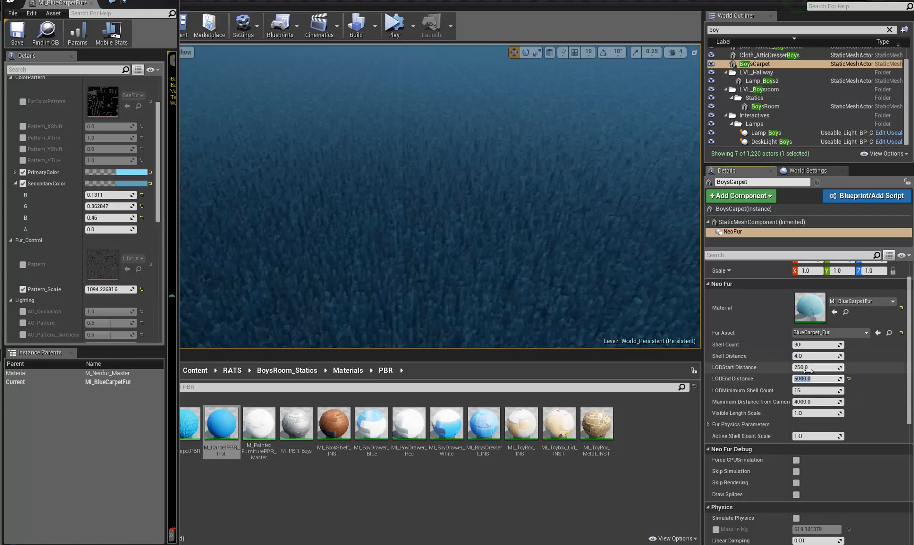
key(Return)
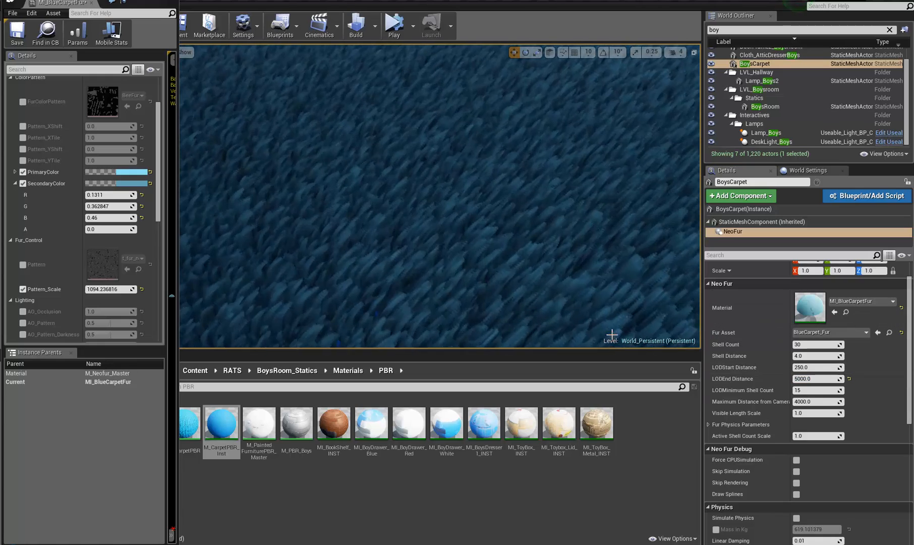
click(813, 371)
text(0)
key(Return)
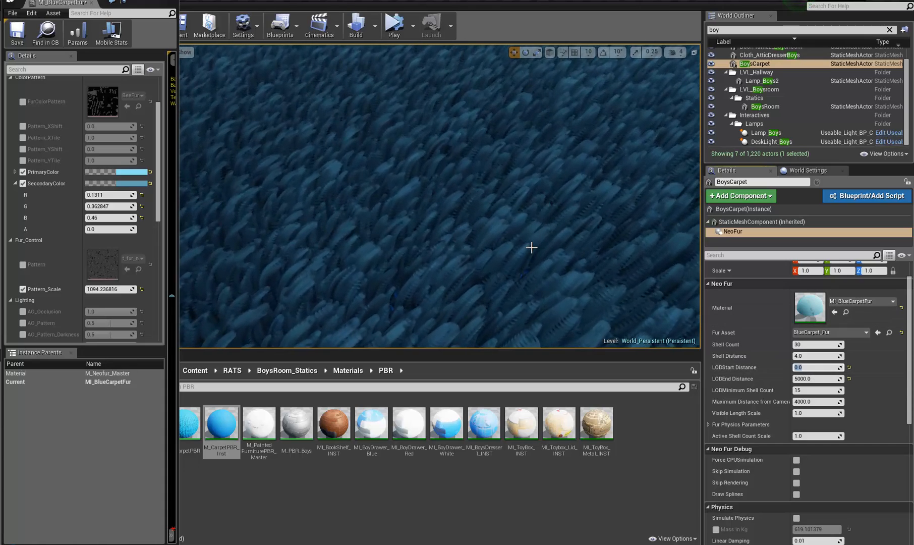
- Examine the carpet's fur density close up and toward the far side of the room
key(s)
right_drag(530, 247, 318, 228)
key(w)
key(w)
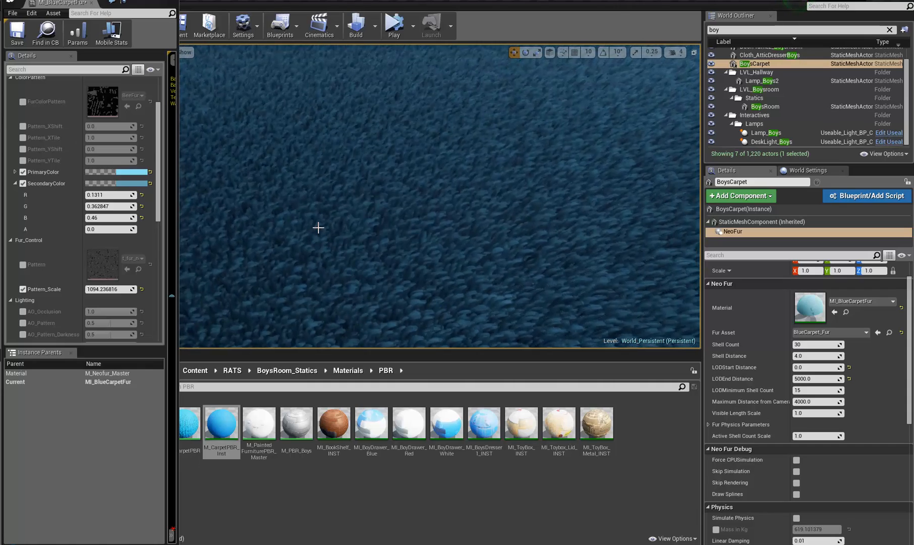
scroll(318, 228, up, 2)
scroll(319, 227, up, 2)
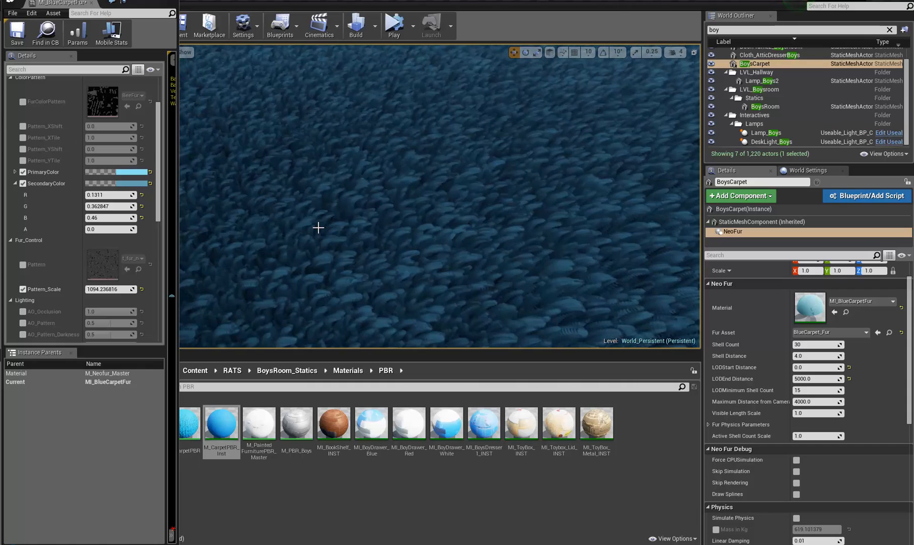
right_drag(318, 228, 530, 178)
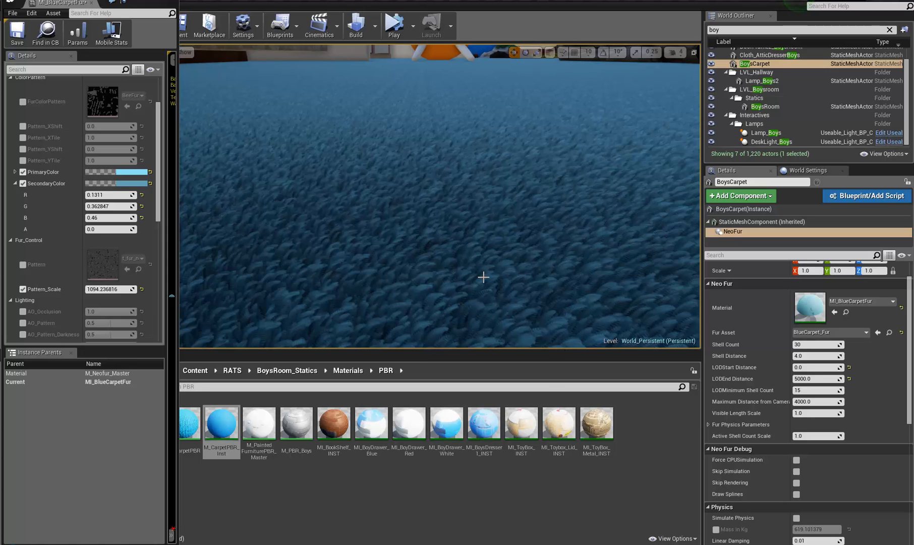
click(800, 345)
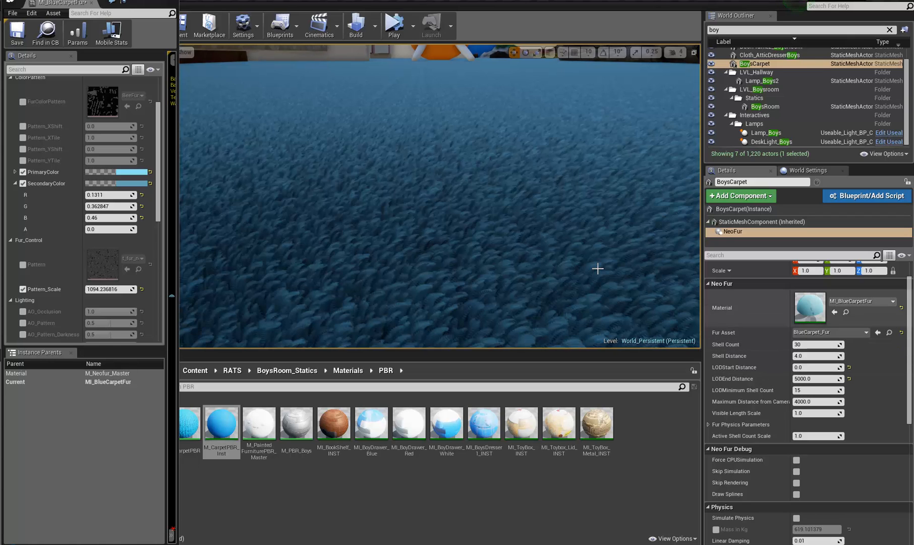
- Shift the gold FLoorJam6 threshold strip sideways along the carpet's edge to clear the overlapping fur, and deselect it
right_drag(597, 267, 166, 210)
key(w)
key(w)
right_drag(347, 233, 429, 229)
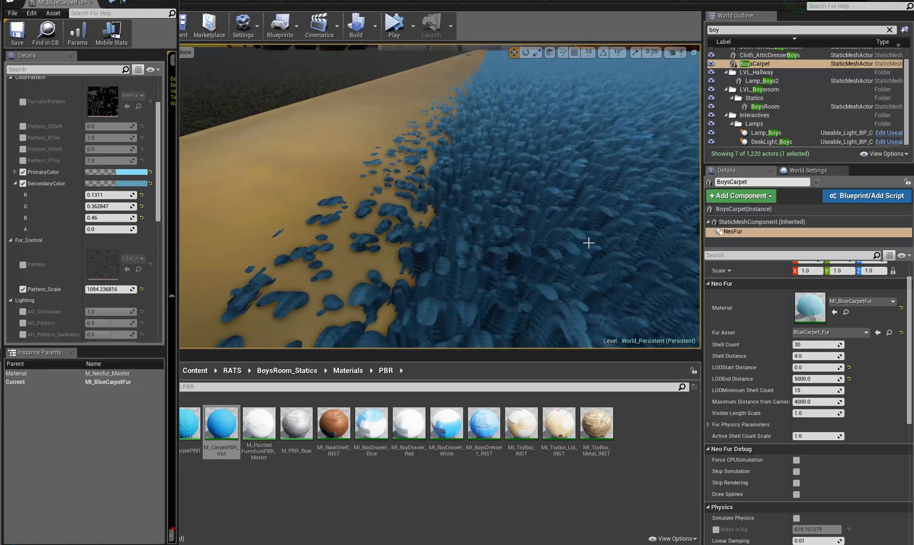
right_drag(595, 228, 609, 197)
key(a)
key(d)
key(s)
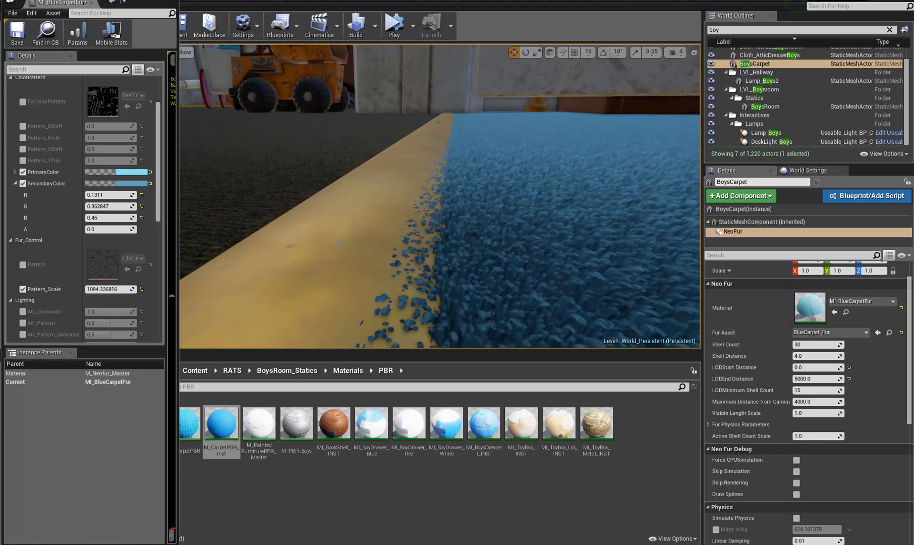
click(339, 243)
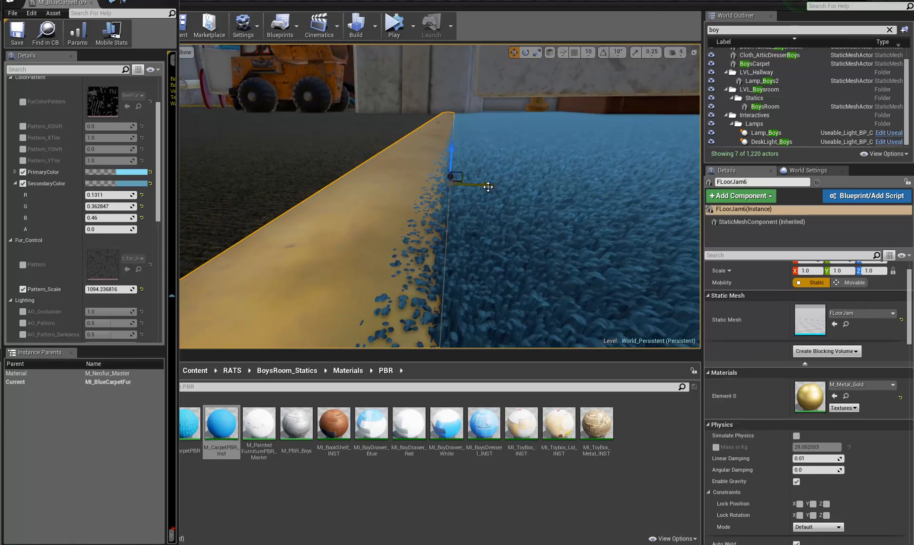
mouse_move(452, 190)
mouse_down()
mouse_move(438, 192)
mouse_move(457, 196)
mouse_up()
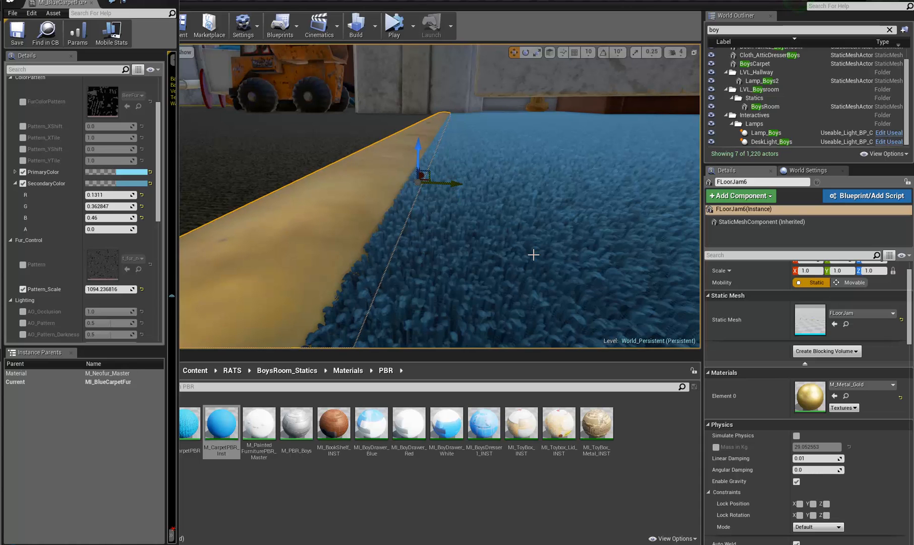
key(a)
key(d)
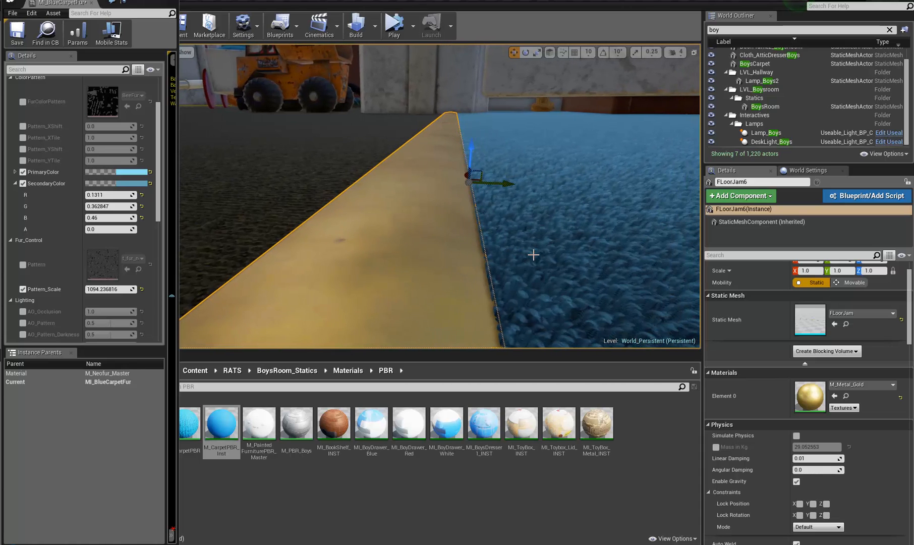
key(Escape)
- Inspect the fur along the gold threshold and the layered shells of individual strands at very close range
right_drag(512, 292, 537, 272)
key(a)
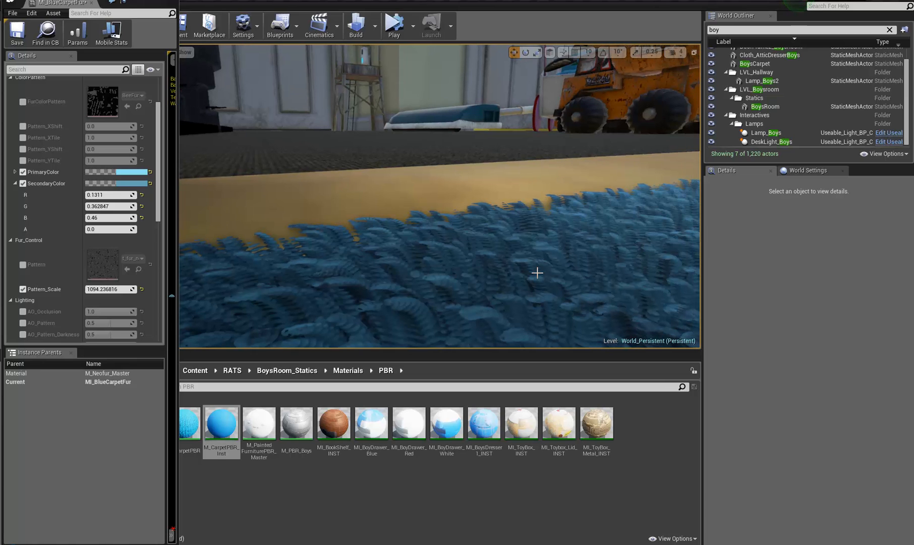
right_drag(615, 299, 607, 406)
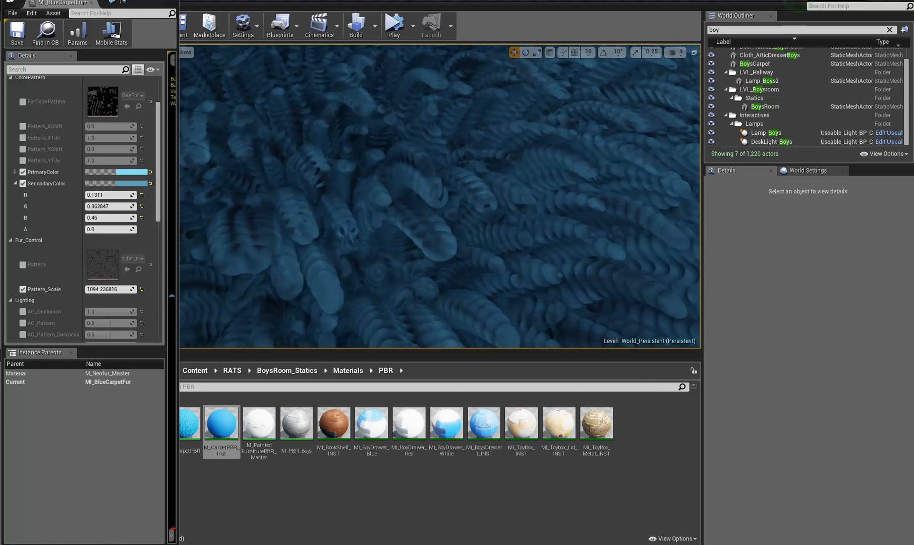
right_drag(440, 197, 439, 154)
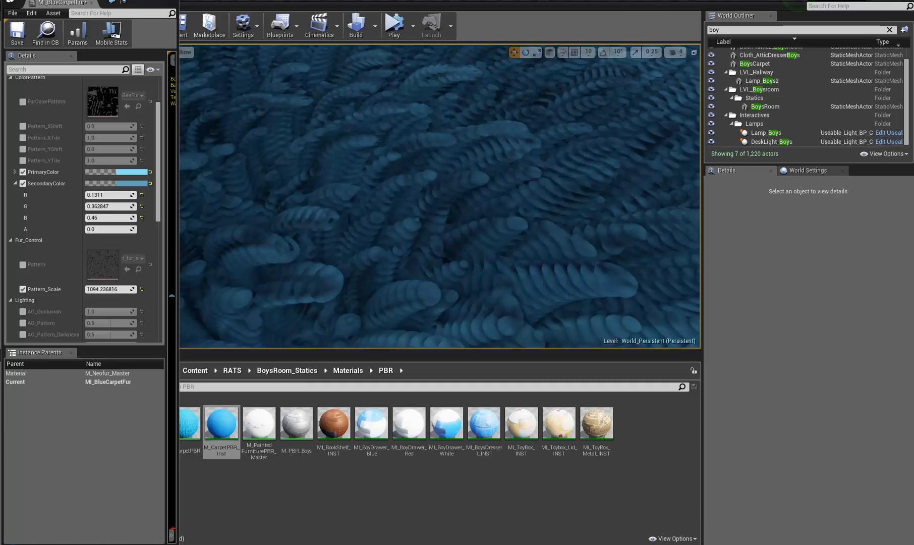
right_drag(439, 196, 507, 222)
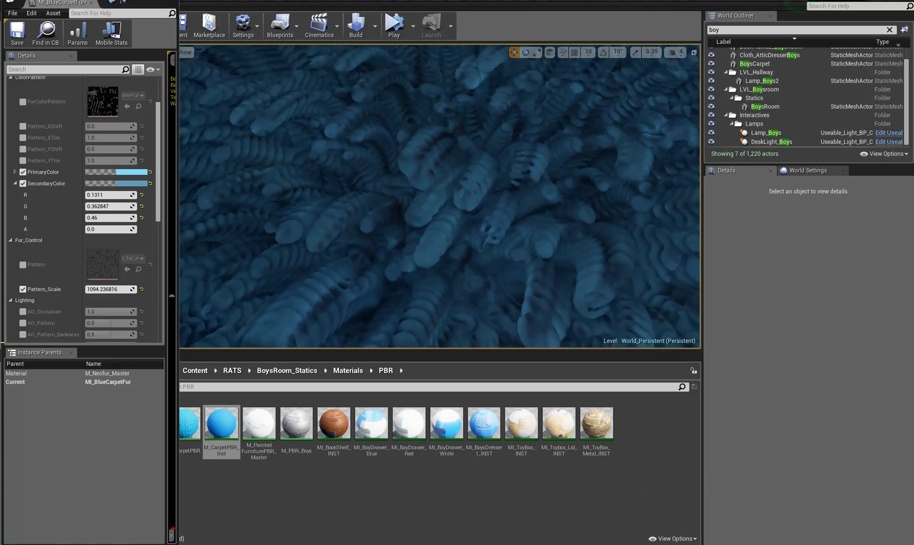
mouse_move(426, 257)
right_down()
mouse_move(414, 263)
mouse_move(411, 252)
mouse_move(426, 258)
right_up()
scroll(606, 270, up, 3)
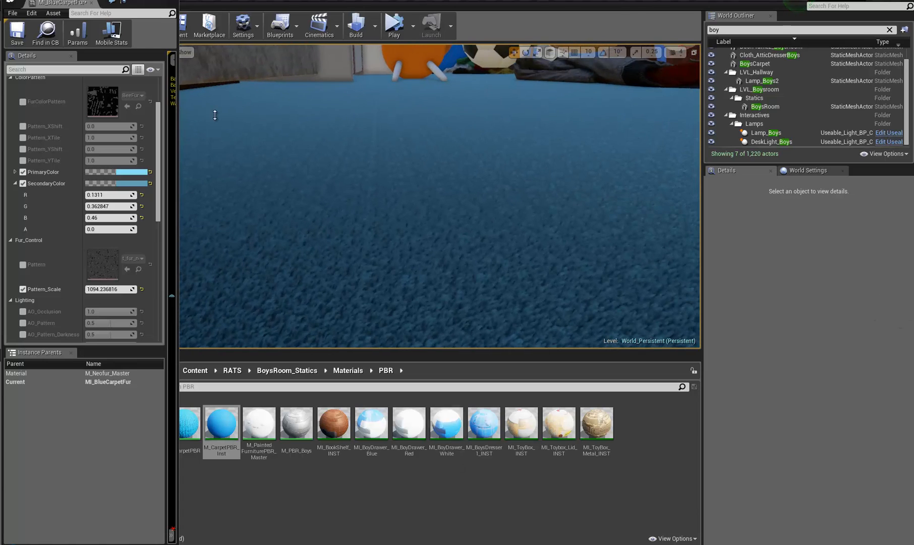
- Set the Pattern_Scale of MI_BlueCarpetFur to 400 and check the thicker strands close up and from farther away
click(102, 289)
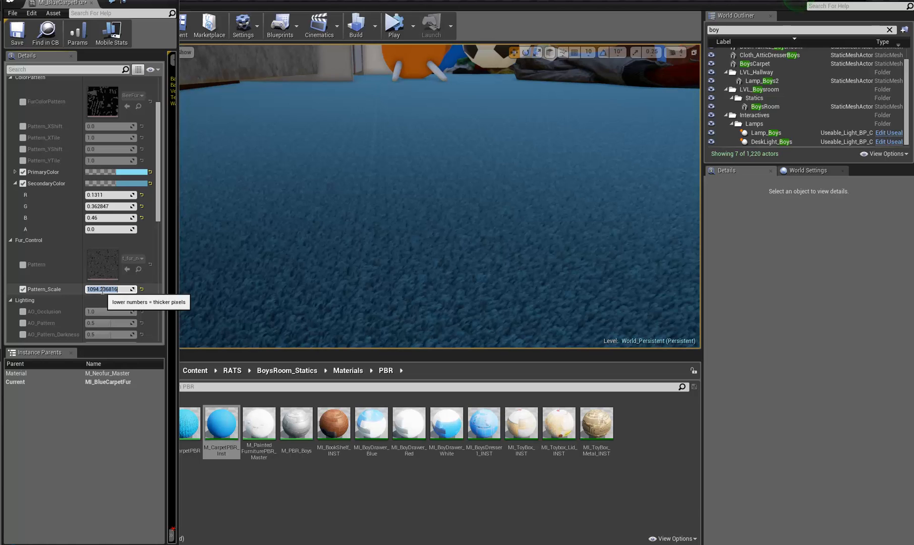
text(4000)
key(Return)
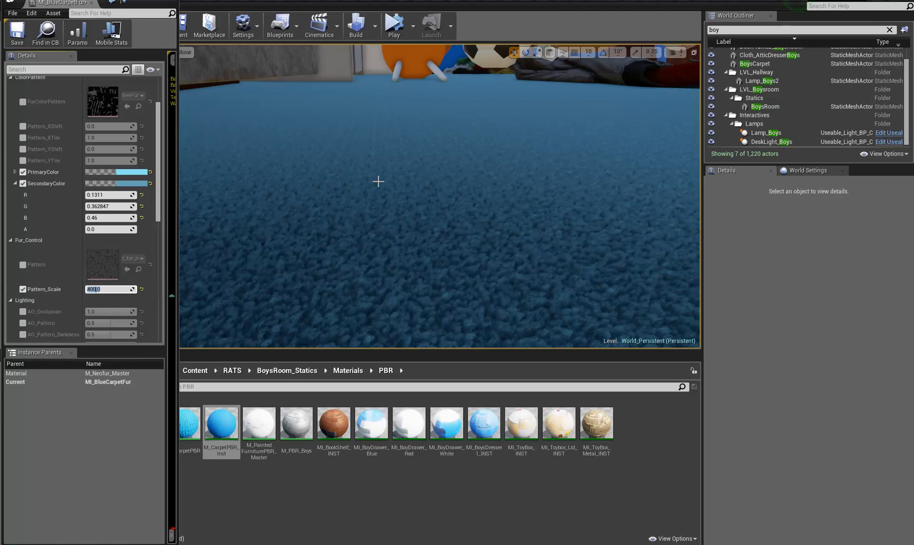
scroll(530, 245, up, 5)
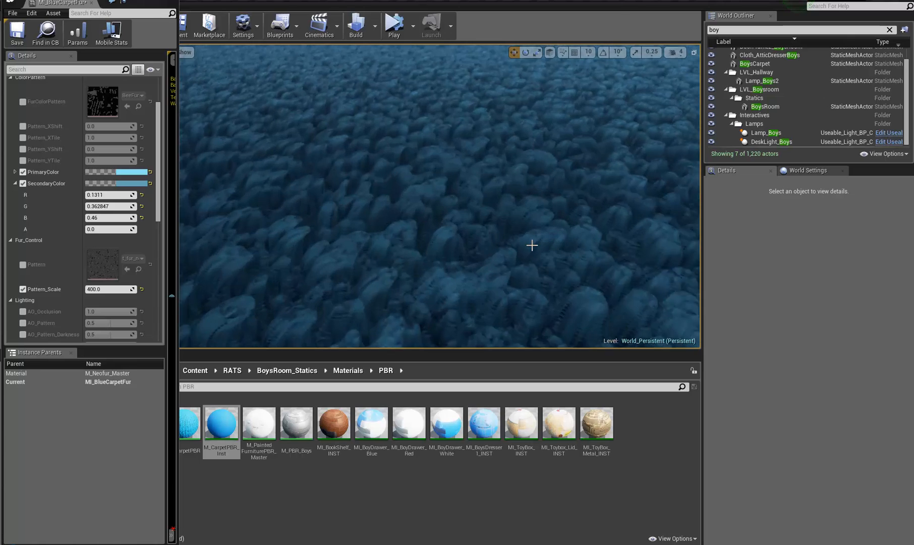
right_drag(532, 245, 428, 170)
key(s)
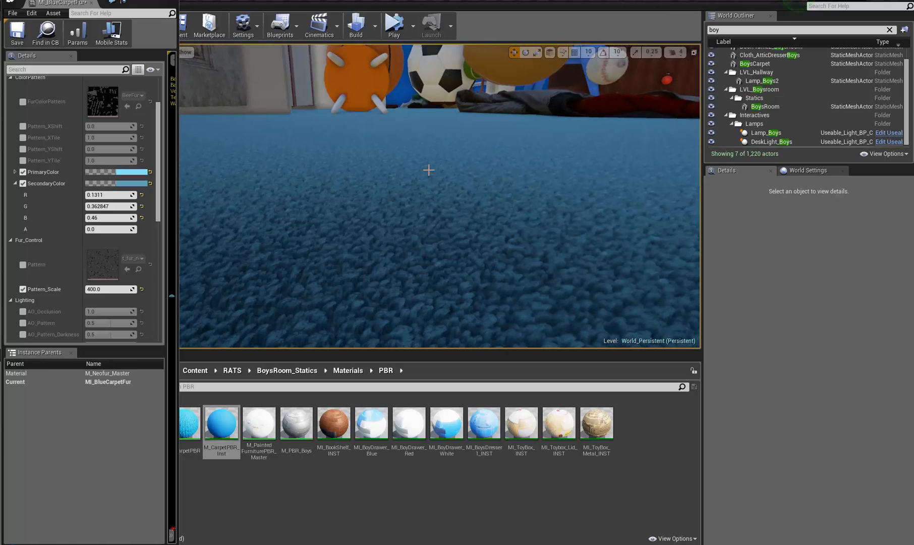
- Set the Shell Distance of BoysCarpet's NeoFur component to 10
click(523, 234)
click(742, 233)
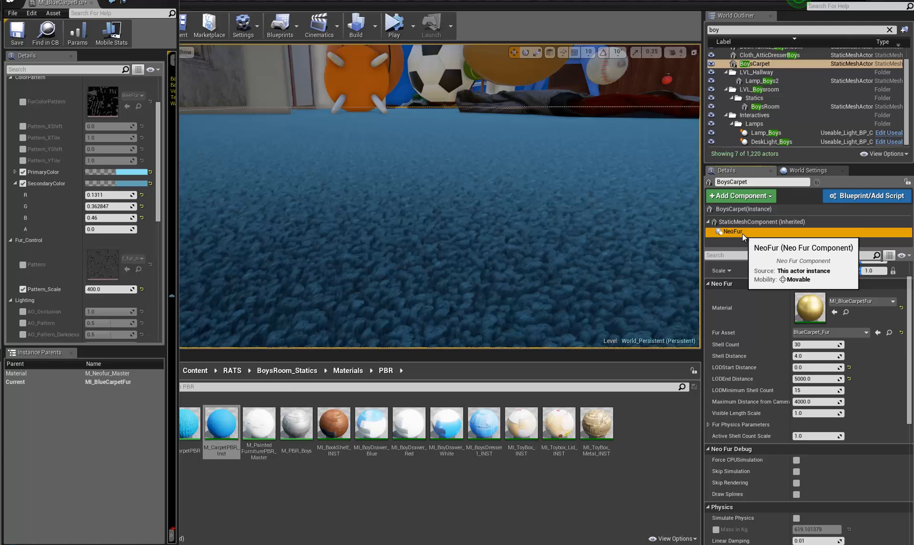
click(815, 356)
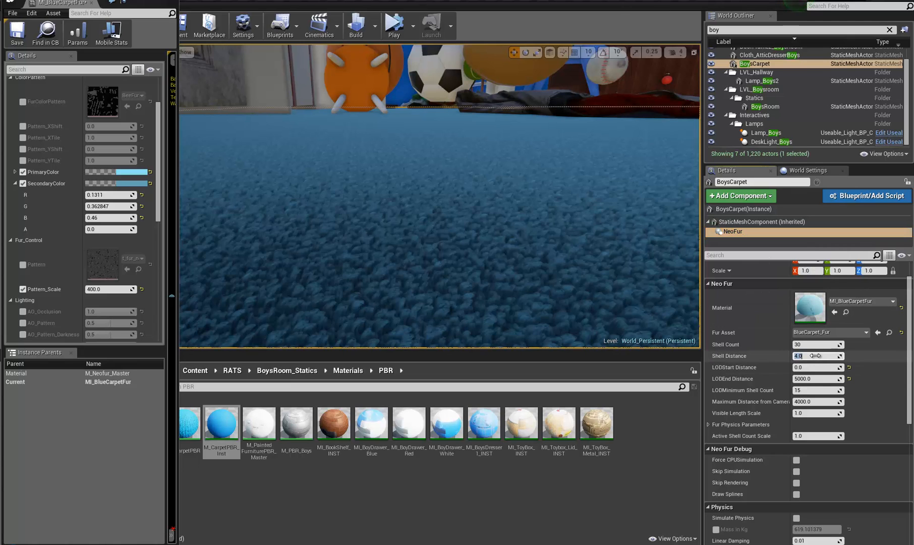
text(10)
key(Return)
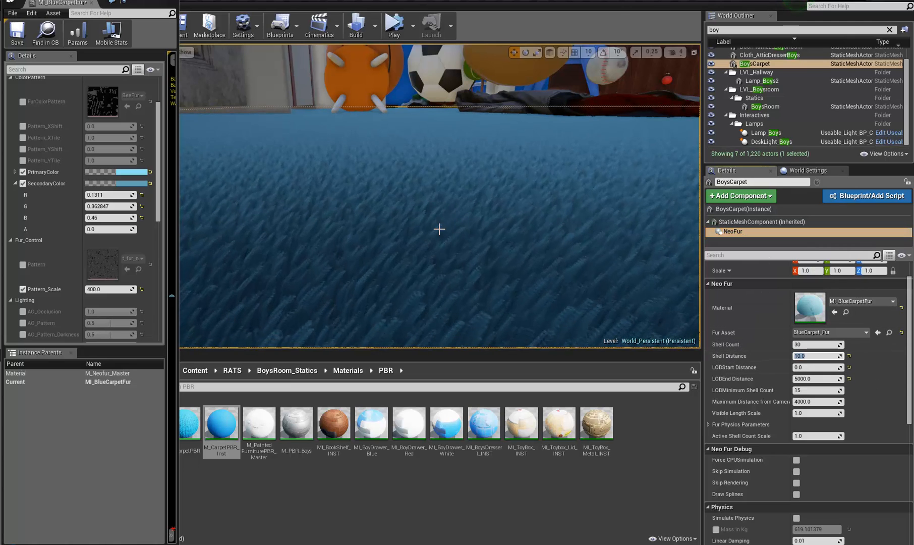
- Examine how the longer carpet fur looks around the toys, clothes, furniture legs and walls throughout the boys' room
right_drag(440, 229, 878, 203)
key(g)
right_drag(452, 233, 3, 223)
right_drag(119, 227, 330, 244)
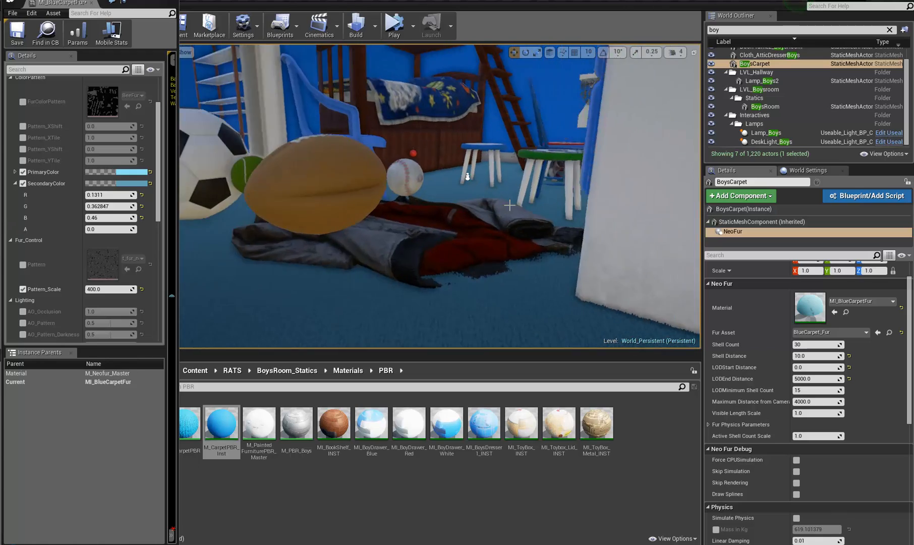
right_drag(520, 256, 501, 276)
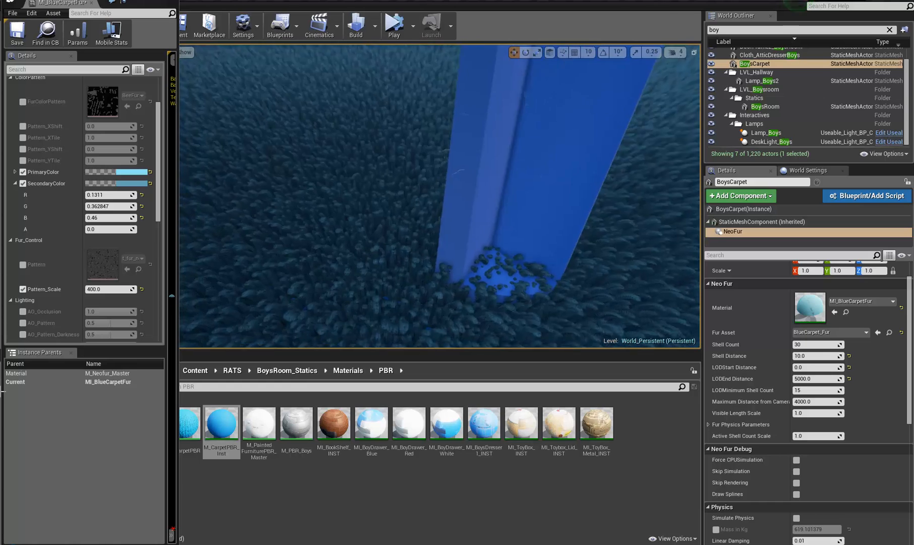
right_drag(439, 197, 440, 215)
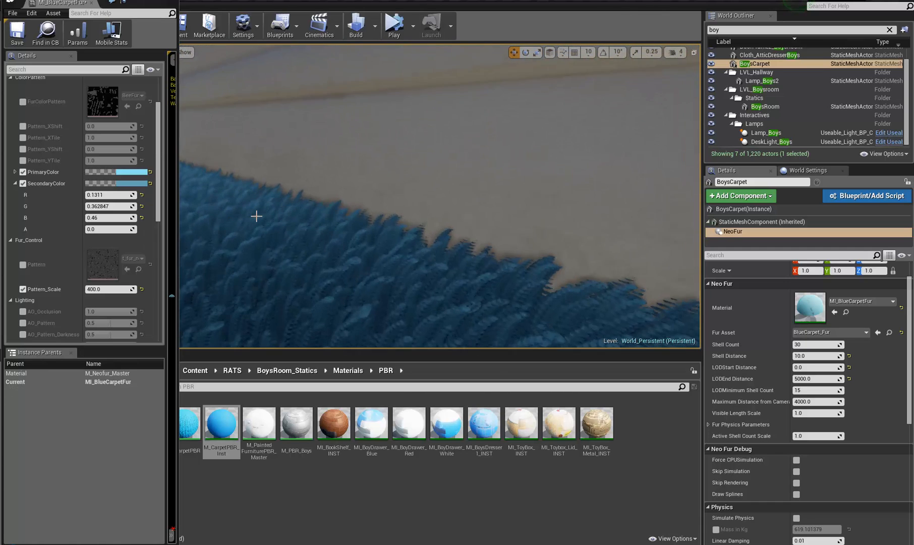
right_drag(160, 172, 210, 165)
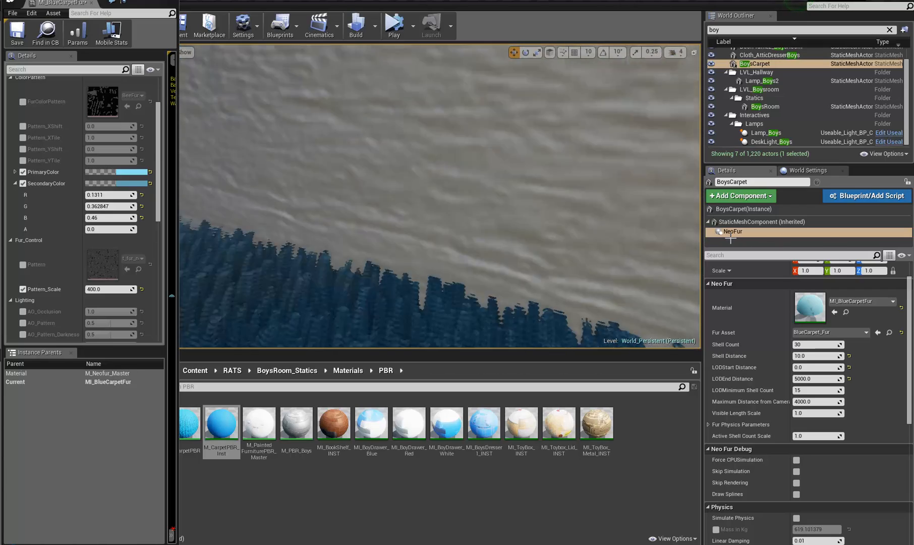
right_drag(730, 239, 655, 211)
right_drag(878, 240, 911, 242)
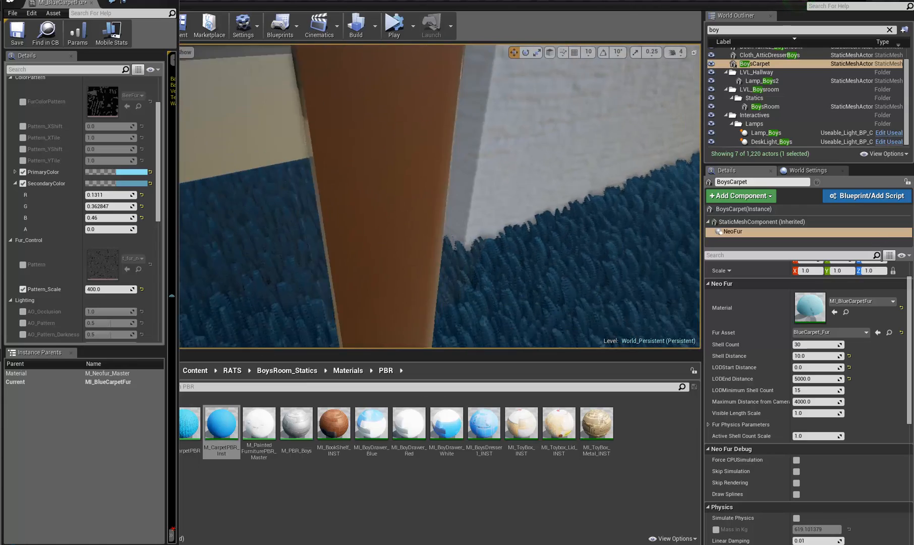
right_drag(823, 240, 514, 165)
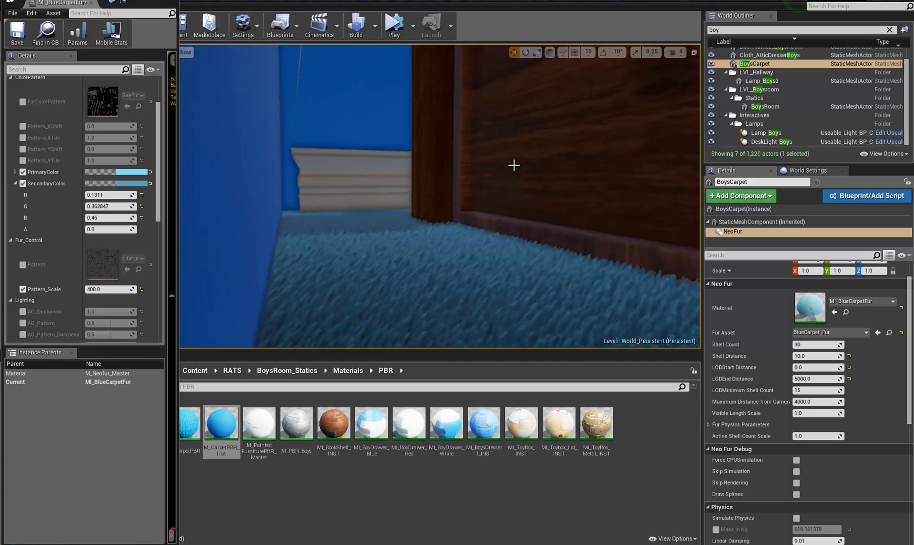
right_drag(884, 169, 453, 234)
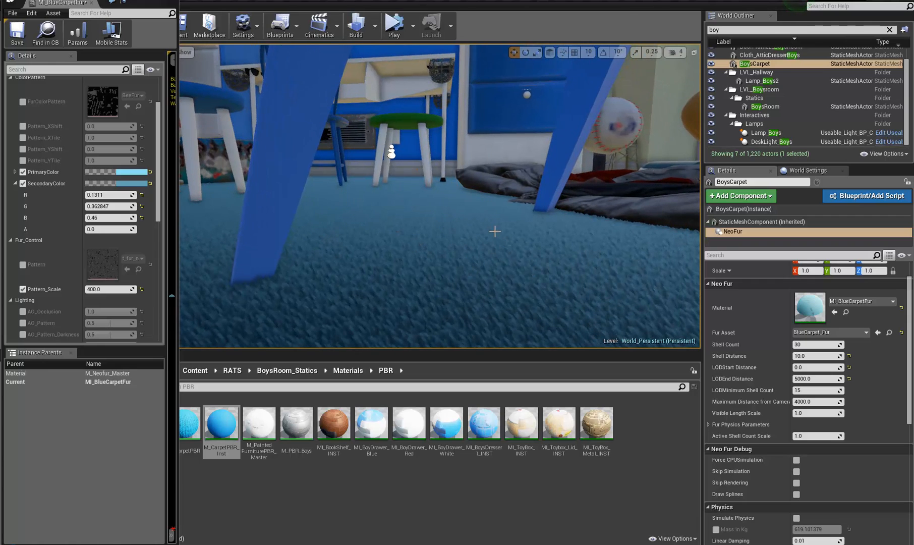
right_drag(495, 230, 465, 291)
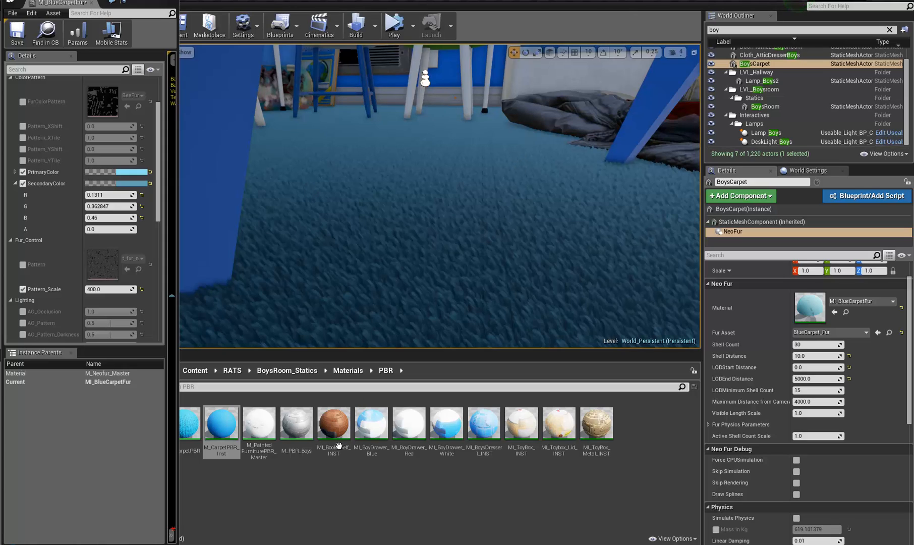
- Open the M_Neofur_Master material from the RATS/NeoFur/Materials folder for editing
drag(77, 6, 272, 2)
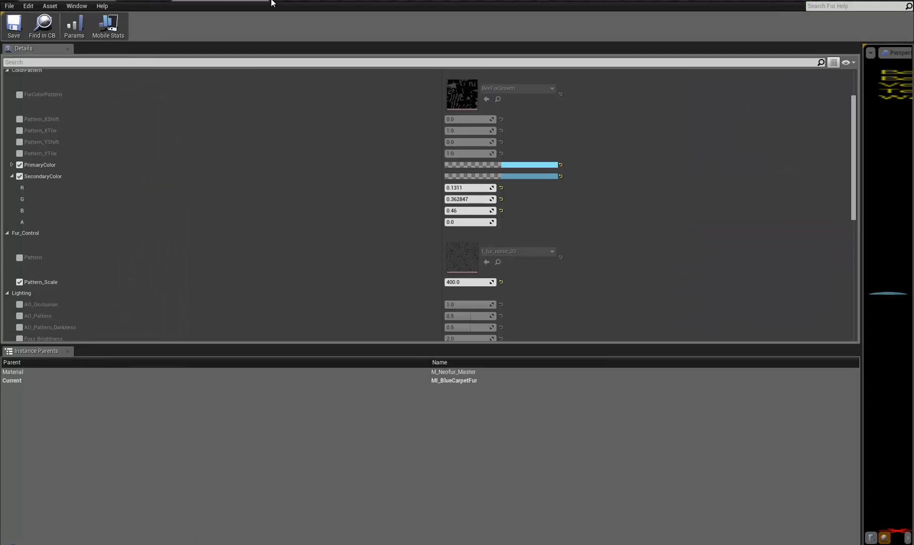
click(90, 1)
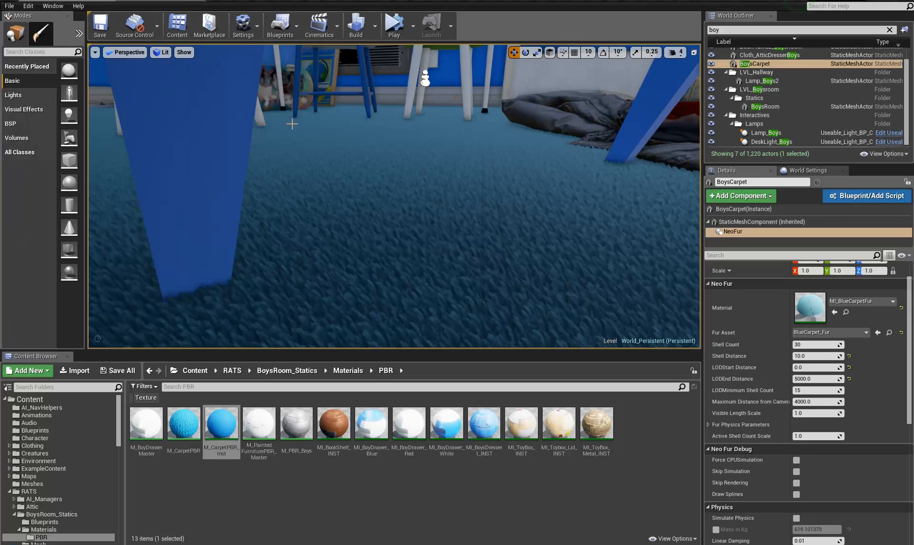
scroll(53, 523, down, 5)
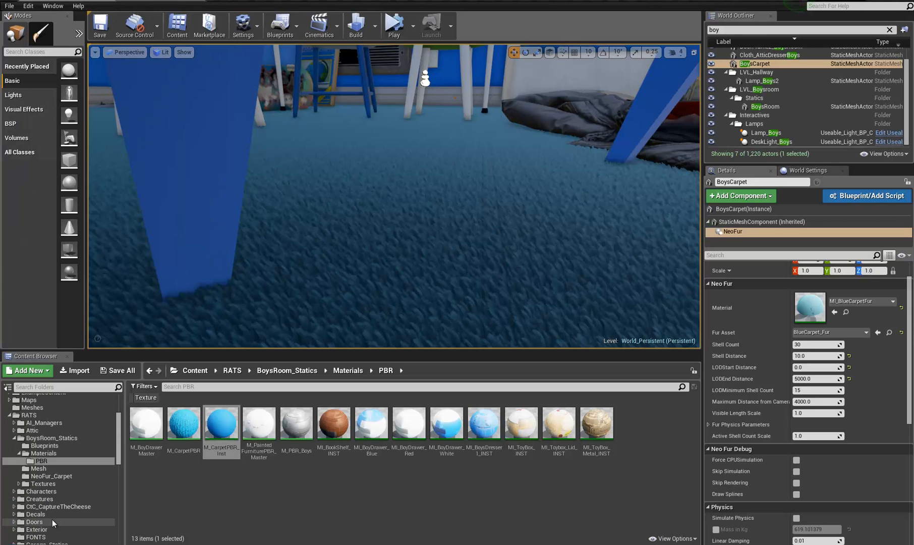
scroll(53, 523, down, 4)
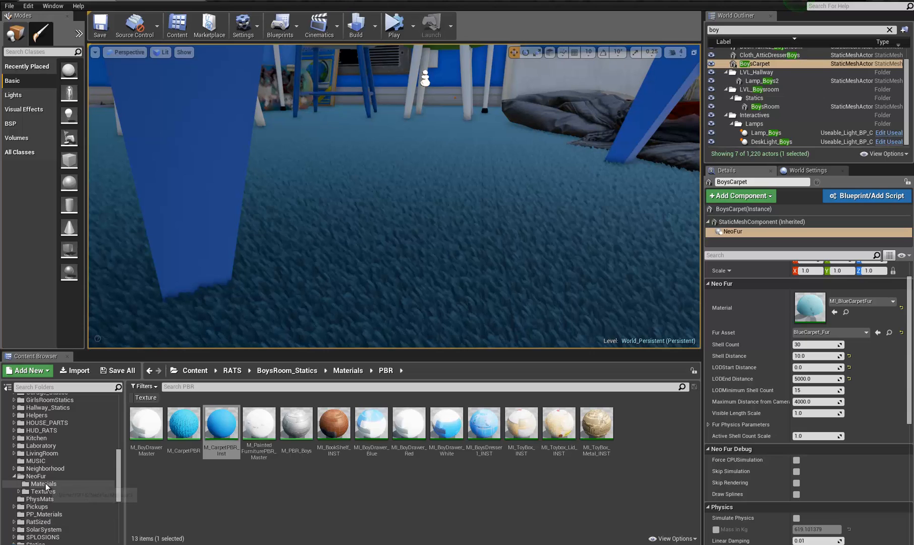
click(43, 483)
double_click(146, 422)
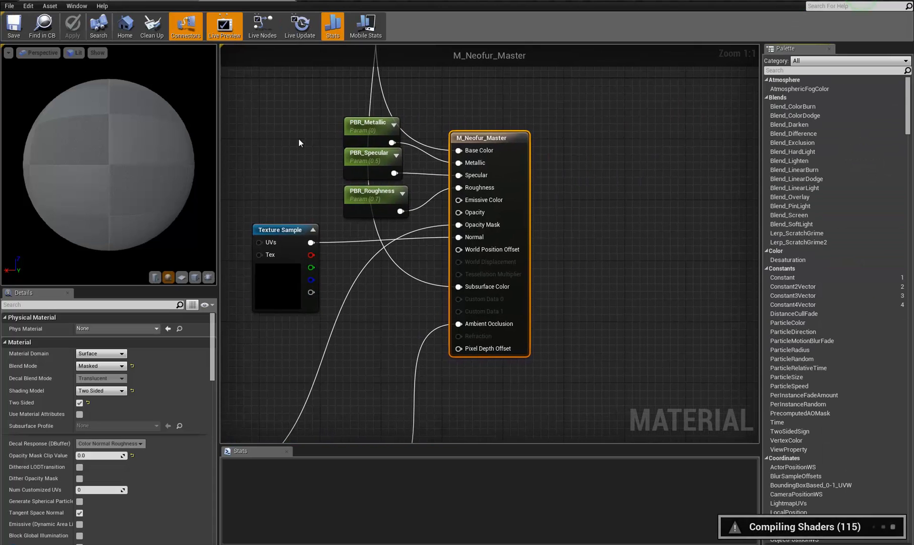
- Move the HueShift parameter node in the material graph leftwards so it sits beneath the SecondaryColor node
right_drag(284, 138, 469, 248)
scroll(469, 248, down, 5)
right_drag(361, 249, 746, 470)
scroll(334, 179, up, 2)
drag(298, 88, 714, 303)
right_drag(720, 226, 599, 168)
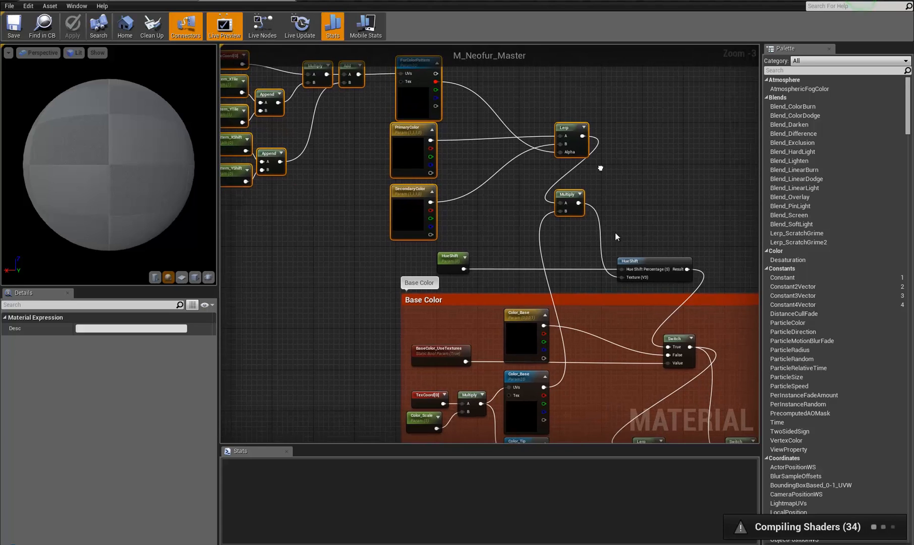
click(452, 259)
drag(450, 261, 412, 254)
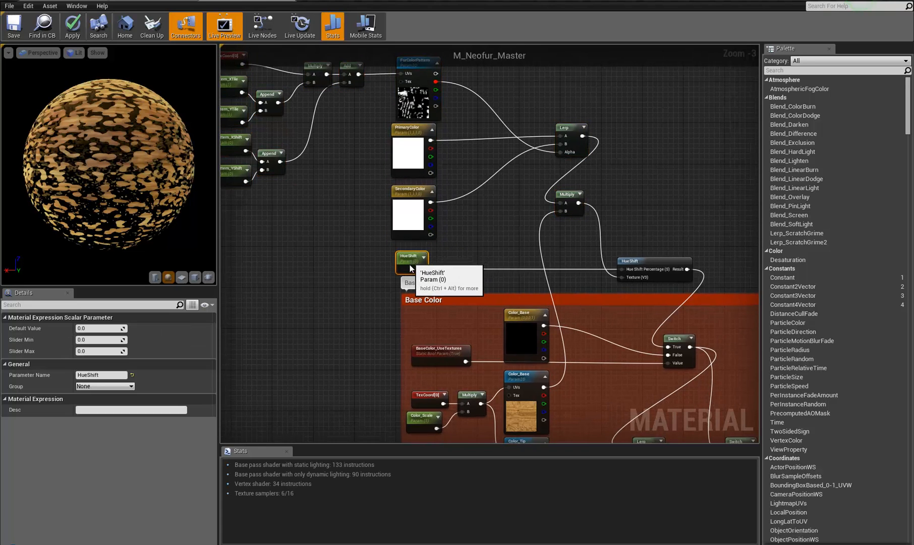
- Review the Pattern texture sample and the Pattern_Scale parameter in the Fur pattern group of the material graph
right_drag(464, 250, 436, 146)
scroll(437, 146, down, 3)
right_drag(578, 326, 570, 277)
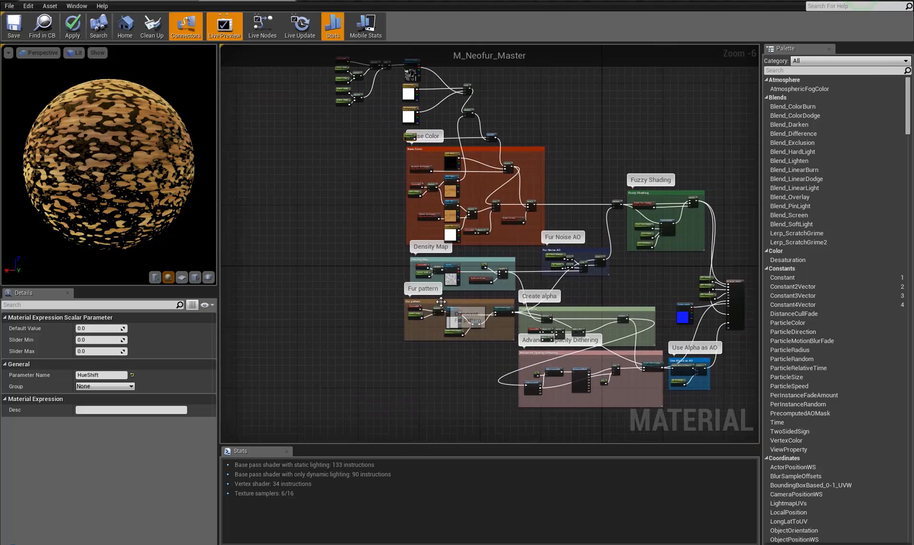
scroll(458, 326, up, 4)
scroll(487, 328, up, 2)
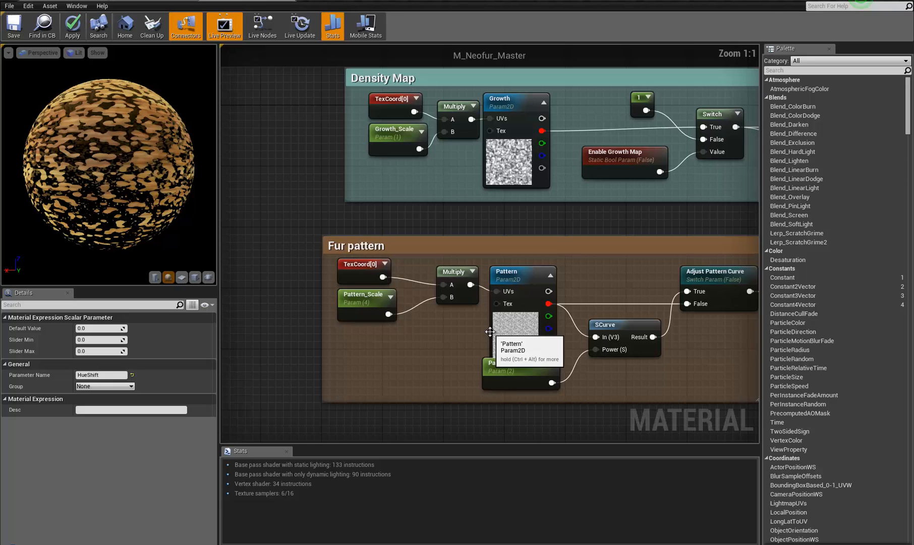
click(524, 281)
click(391, 301)
- Enlarge the Fur pattern comment box to the left and downwards to make room for additional nodes
right_drag(310, 349, 440, 339)
drag(454, 337, 252, 328)
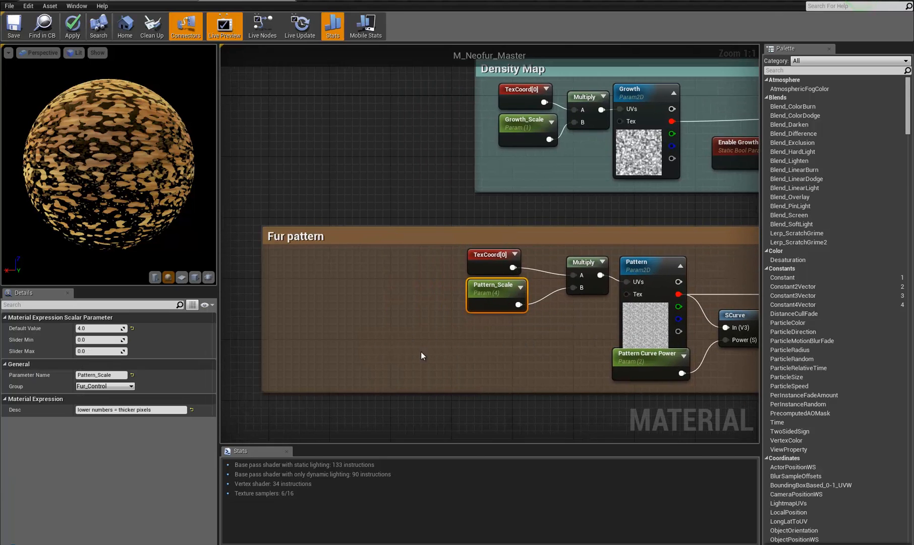
scroll(422, 356, down, 2)
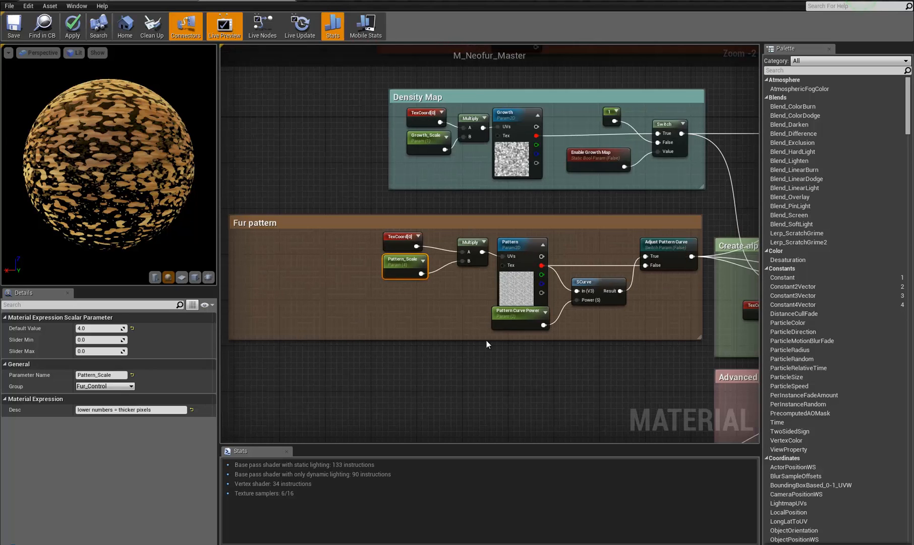
drag(487, 339, 483, 443)
right_drag(476, 398, 530, 336)
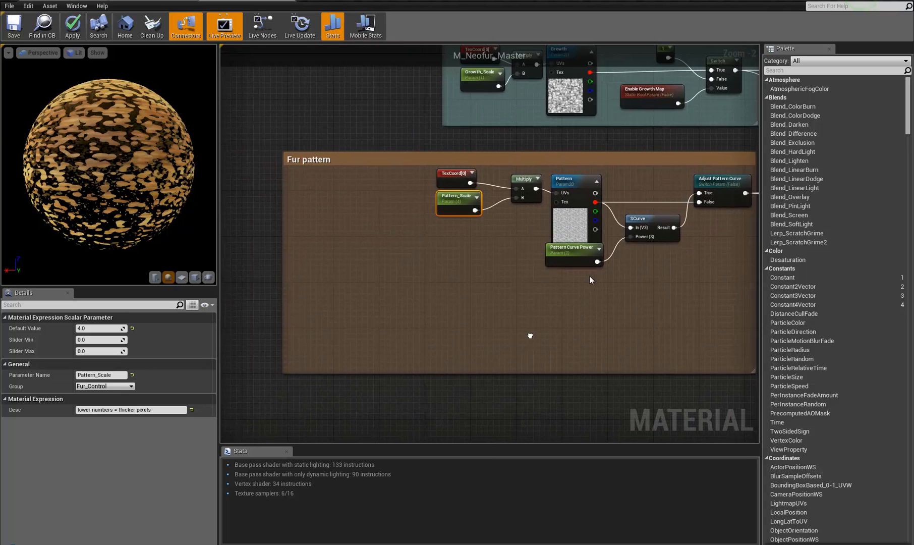
- Return to the level and examine the carpet strands up close on the open floor and along the baseboard and wooden furniture
click(88, 1)
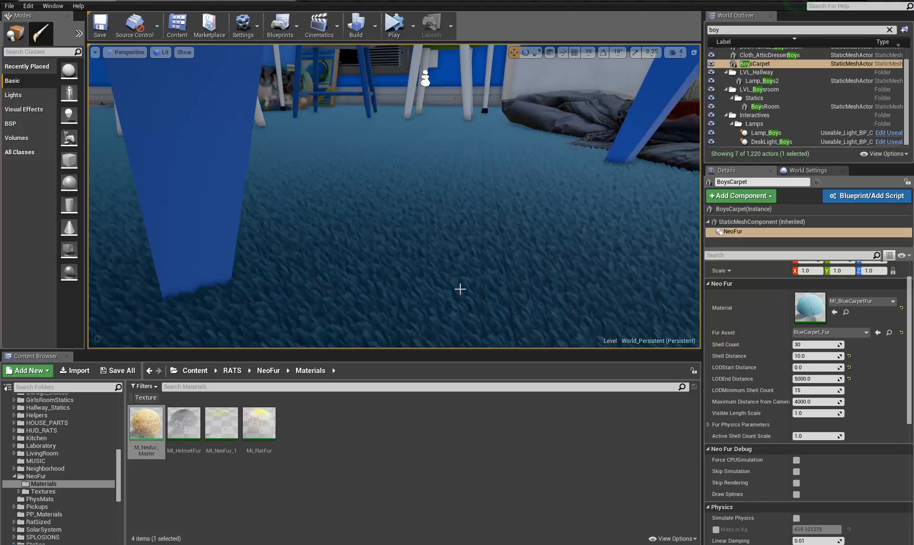
key(w)
mouse_move(460, 289)
right_down()
mouse_move(509, 424)
mouse_move(471, 284)
right_up()
scroll(471, 284, down, 3)
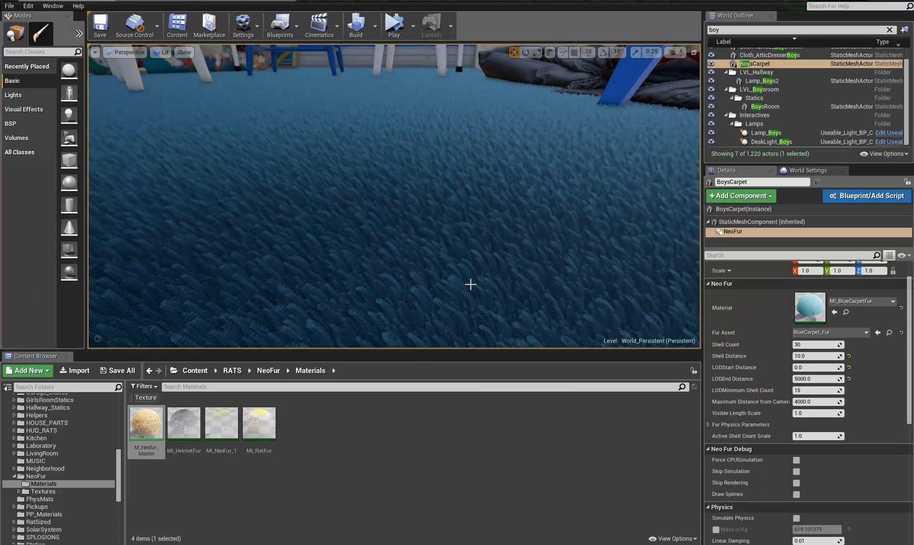
scroll(471, 283, up, 2)
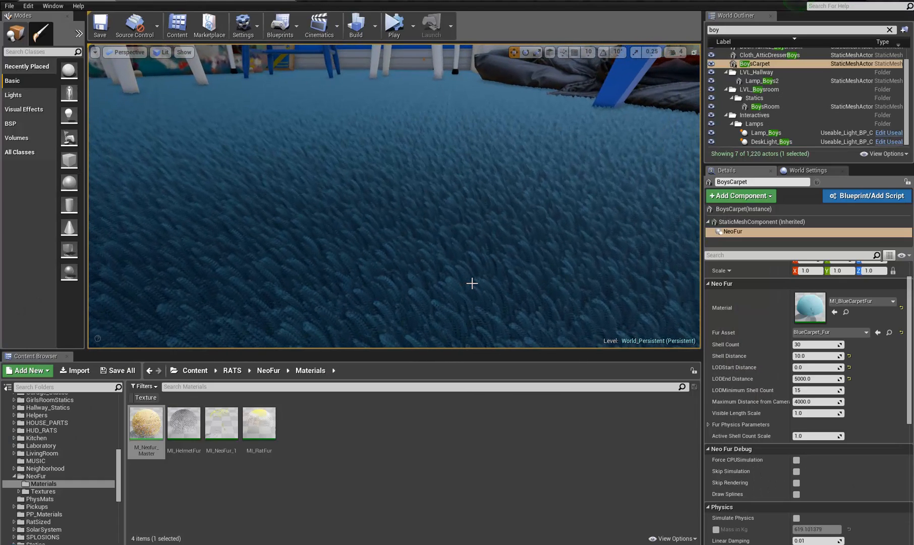
right_drag(472, 283, 443, 241)
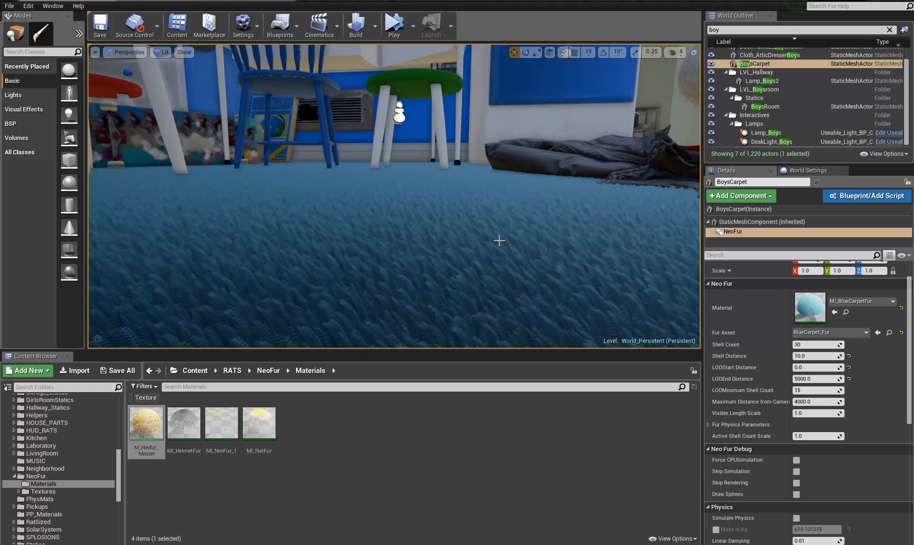
right_drag(499, 240, 550, 295)
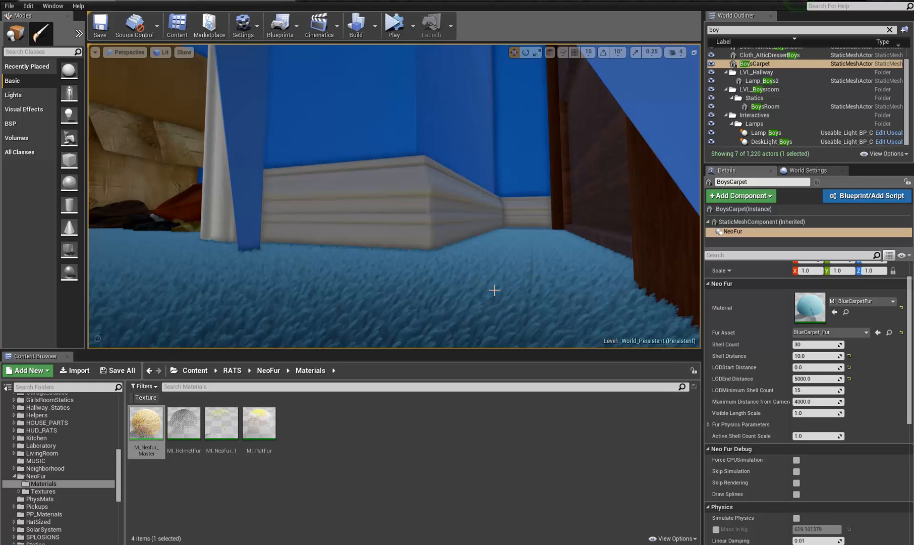
mouse_move(494, 290)
right_down()
mouse_move(543, 361)
mouse_move(577, 361)
mouse_move(605, 338)
mouse_move(484, 277)
right_up()
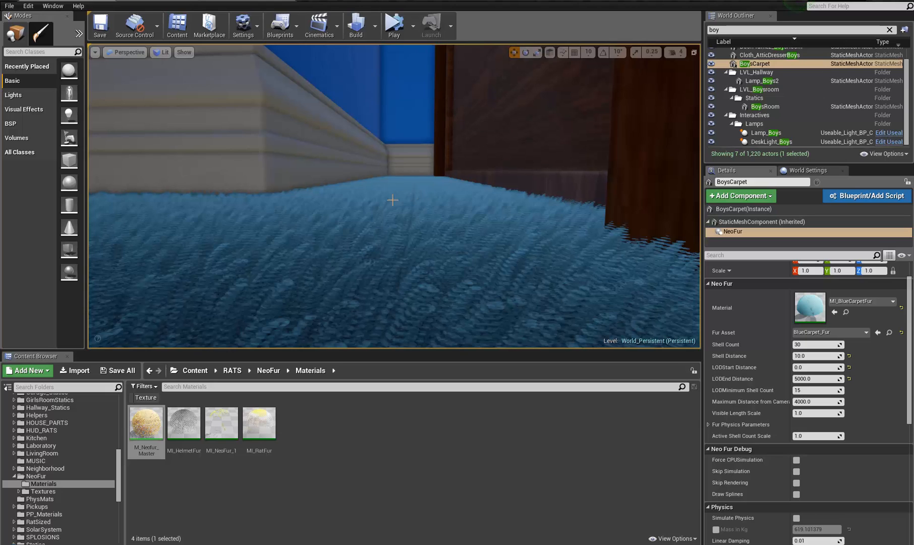
- In M_Neofur_Master's Fur pattern group, shift the TexCoord, Pattern_Scale and Multiply nodes left and duplicate the Pattern texture sample
click(258, 2)
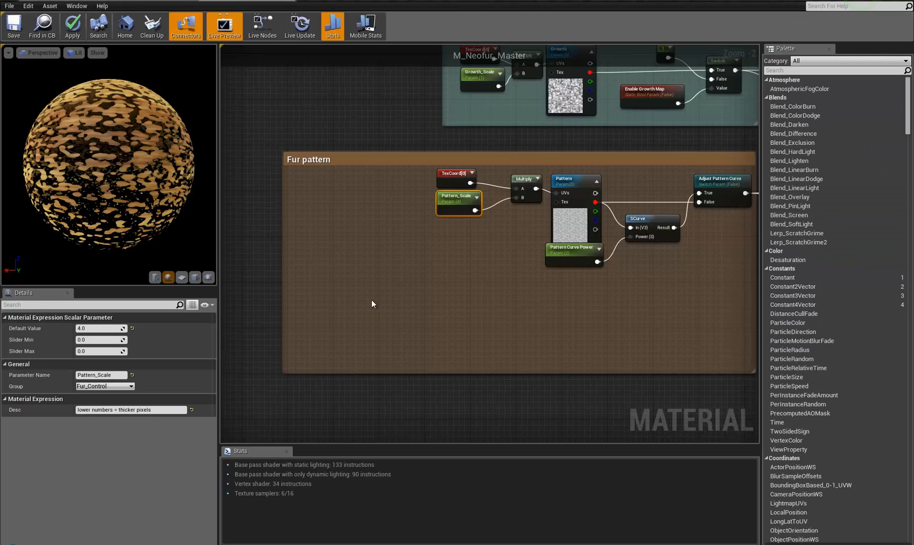
right_drag(411, 284, 395, 307)
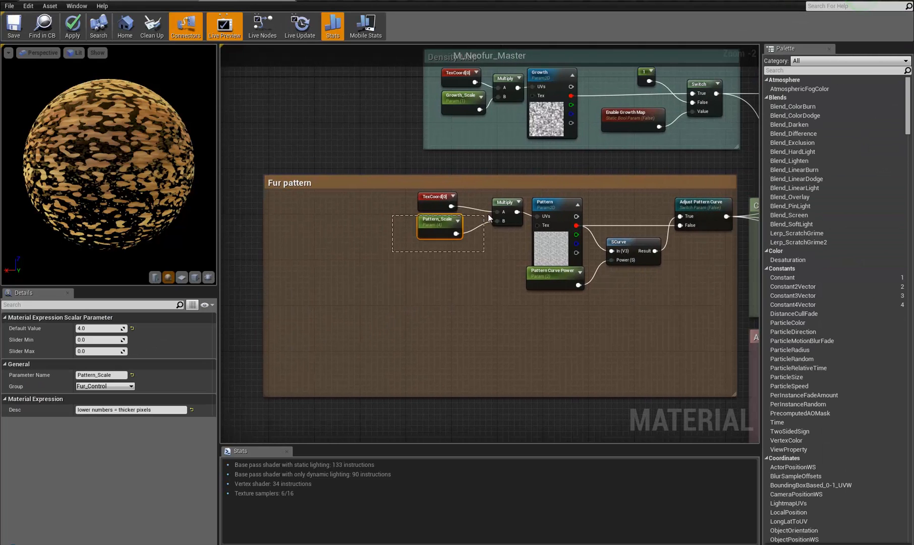
drag(488, 218, 382, 209)
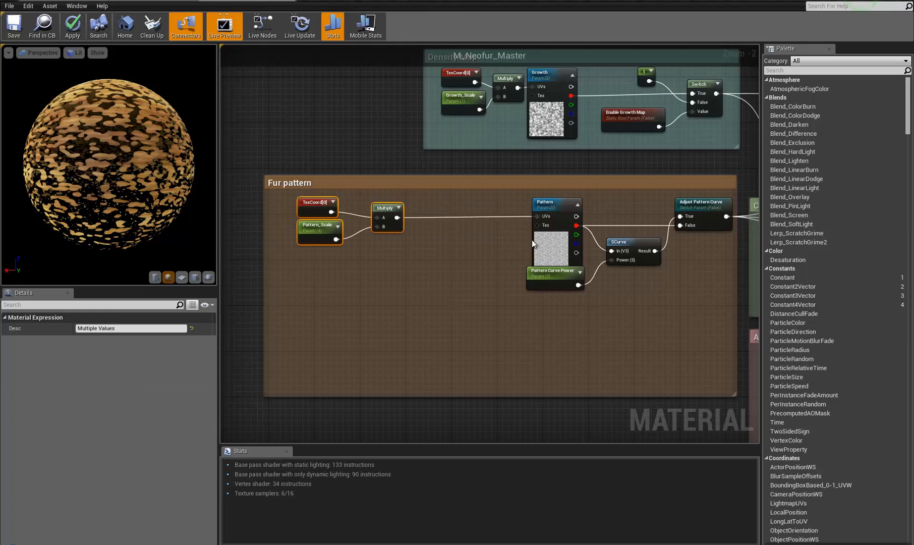
click(547, 251)
key(ctrl+w)
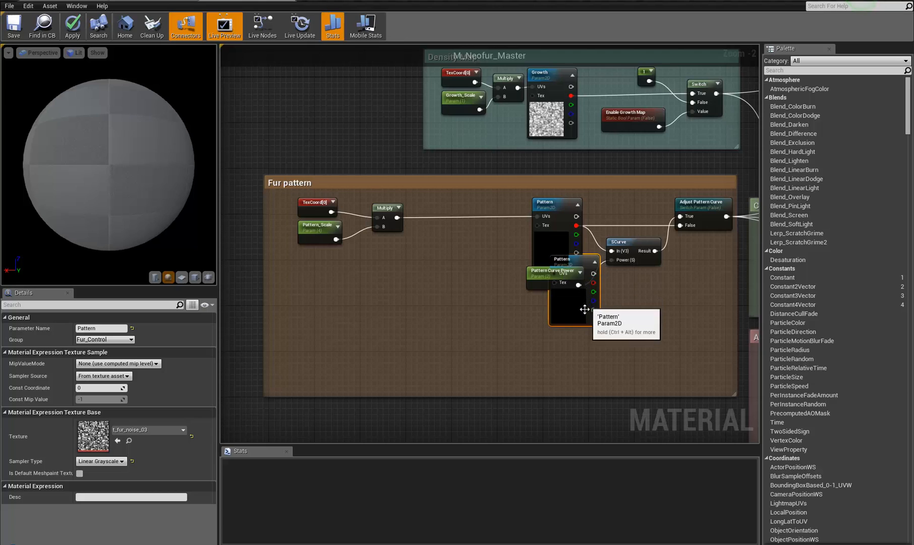
- Move the duplicated Pattern texture node to the lower part of the Fur pattern group and rename it PatternWarpImage
drag(580, 305, 355, 330)
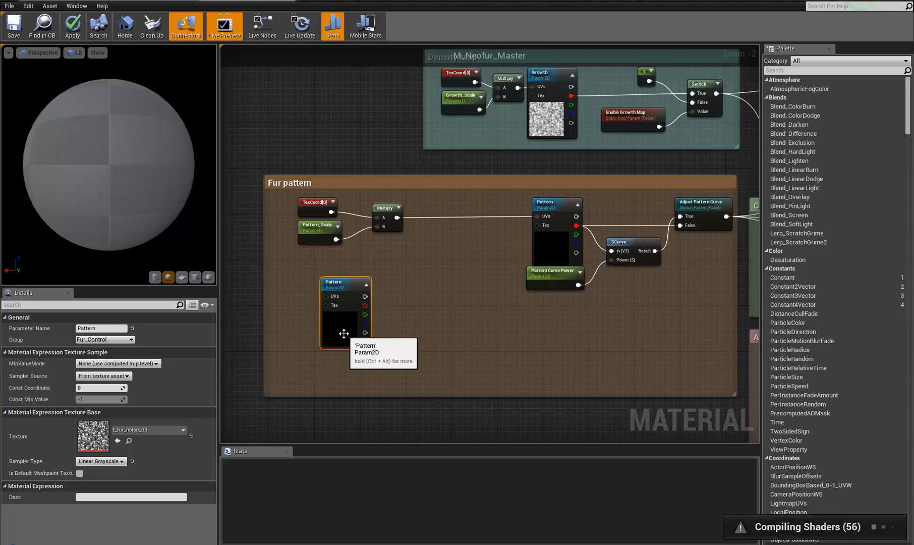
click(105, 328)
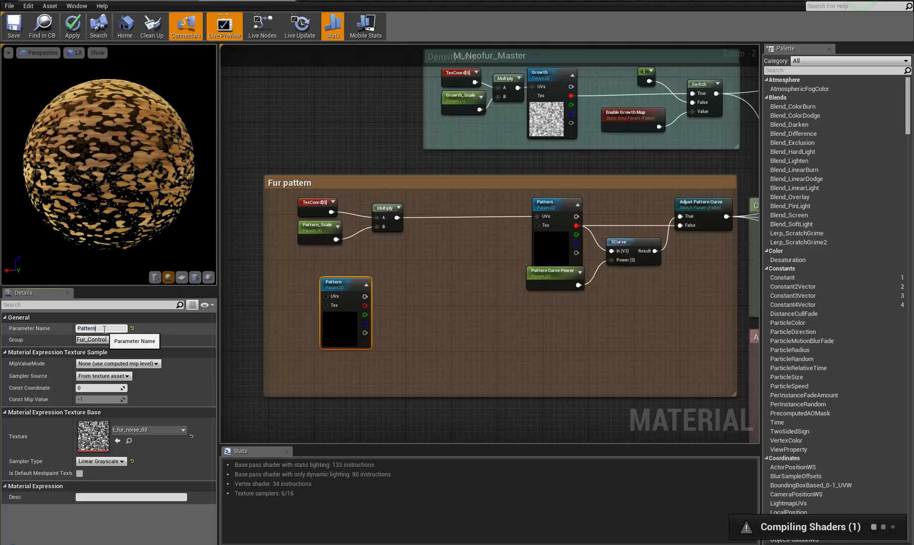
key(End)
text(Warp)
key(Return)
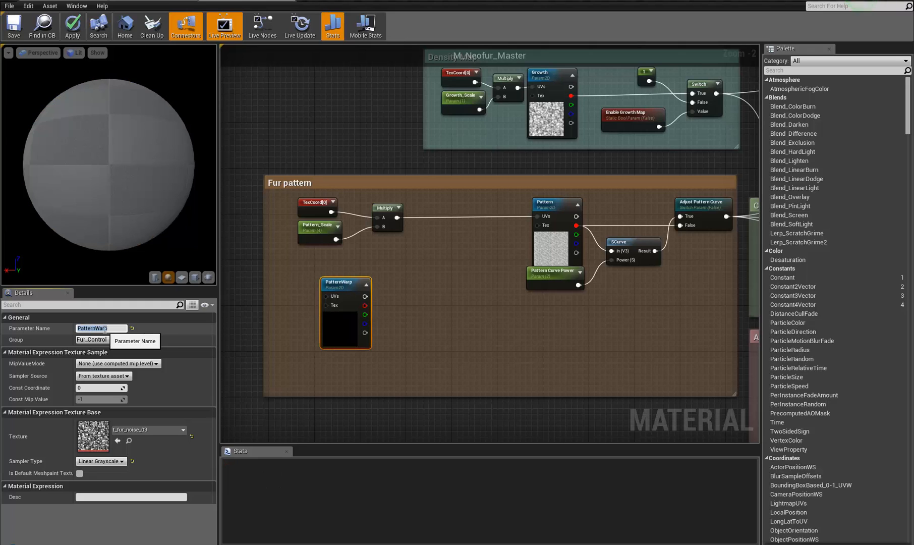
key(End)
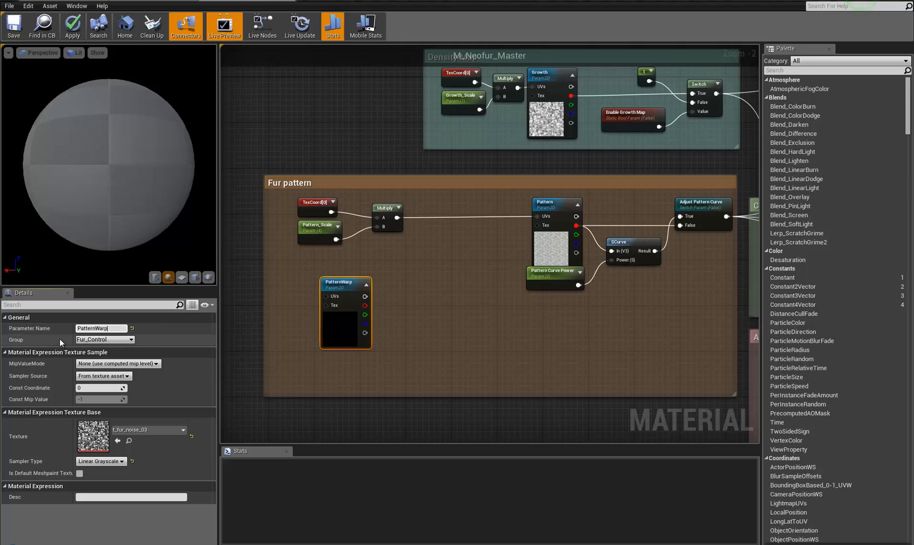
text(Image)
key(Return)
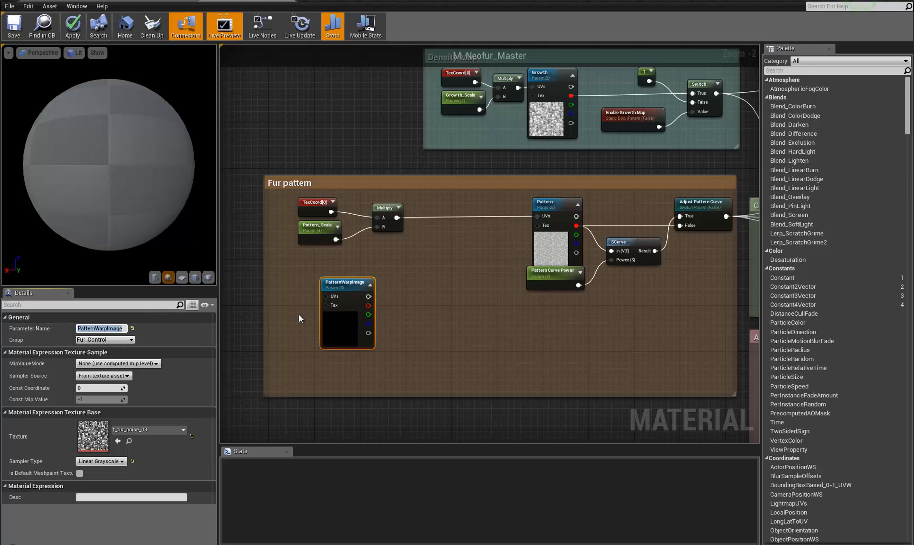
drag(346, 338, 311, 333)
scroll(445, 305, up, 2)
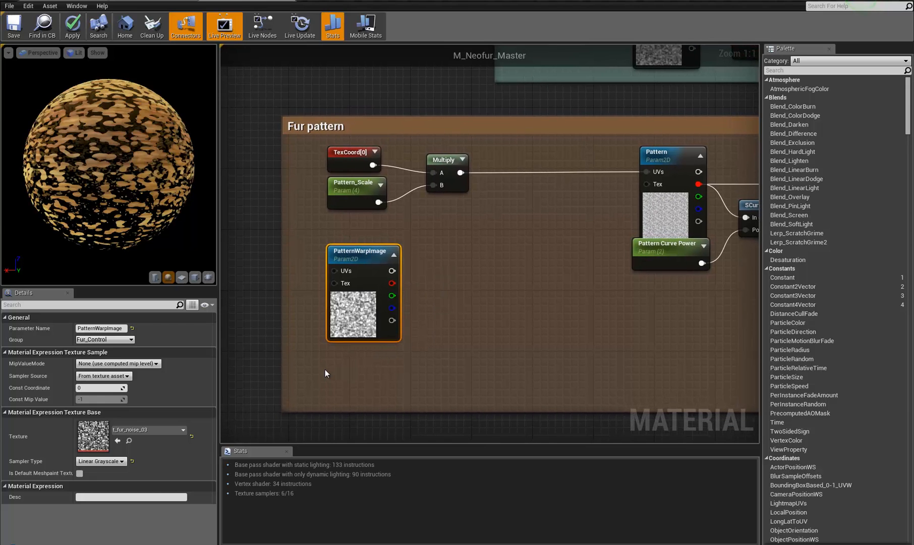
- Add a texture coordinate node just below the PatternWarpImage node
click(331, 354)
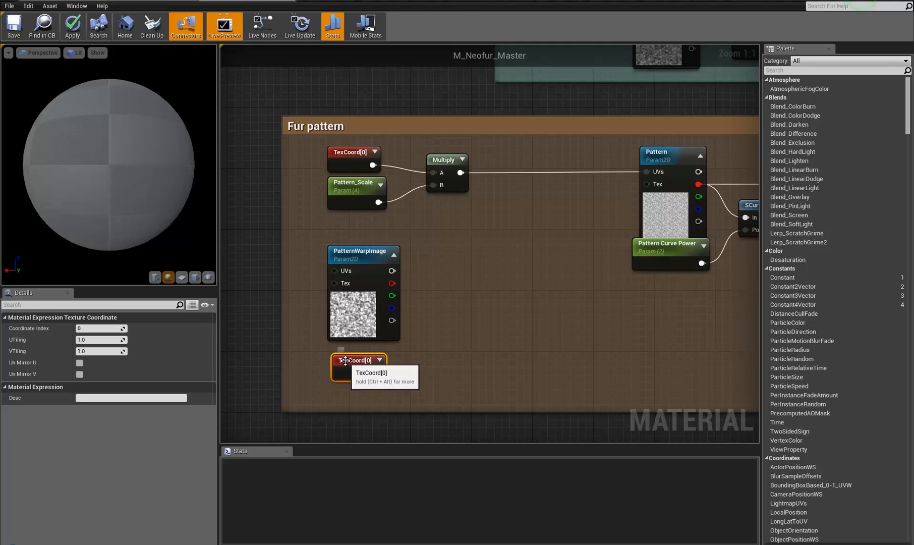
drag(361, 308, 361, 317)
mouse_move(357, 359)
mouse_down()
mouse_move(375, 365)
mouse_move(366, 364)
mouse_up()
right_drag(463, 316, 481, 292)
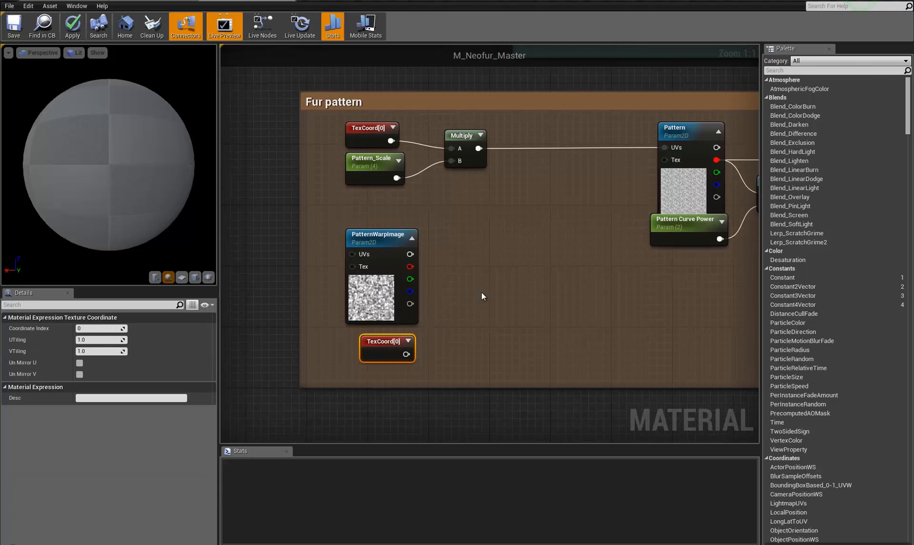
- Create an Add node, wiring PatternWarpImage's red channel into A and the lower TexCoord into B
key(a)
click(486, 269)
drag(413, 266, 494, 288)
drag(406, 353, 586, 249)
drag(392, 237, 368, 230)
click(428, 237)
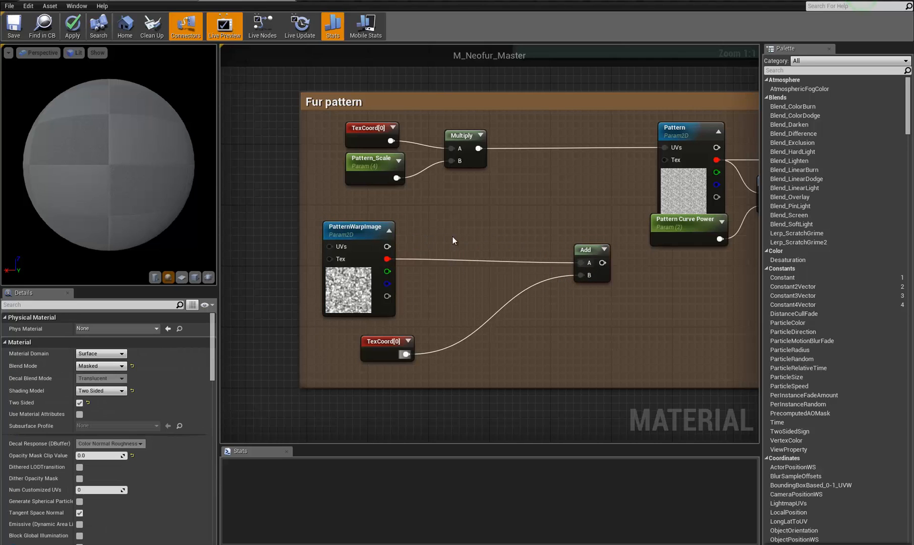
- Add a Multiply node and a scalar parameter named WarpStrength between PatternWarpImage and the Add node
click(478, 216)
click(428, 250)
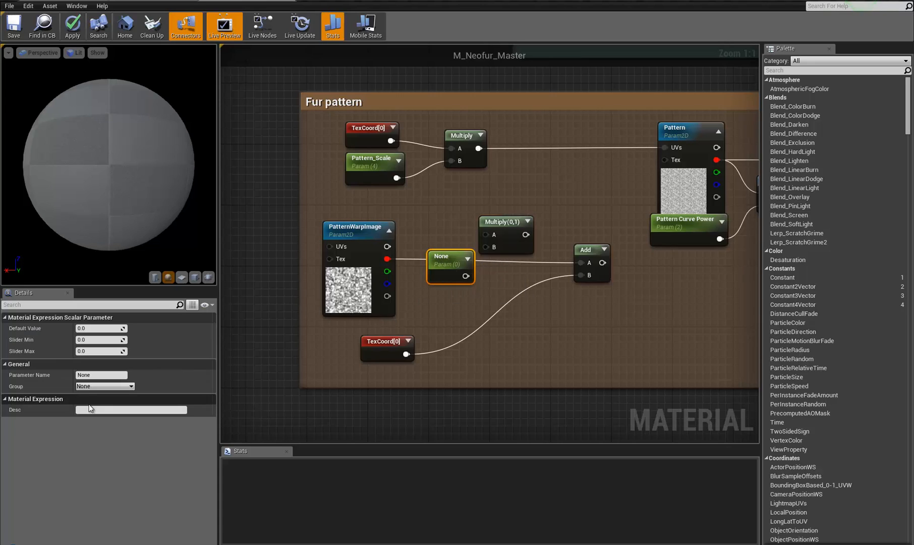
drag(106, 375, 13, 367)
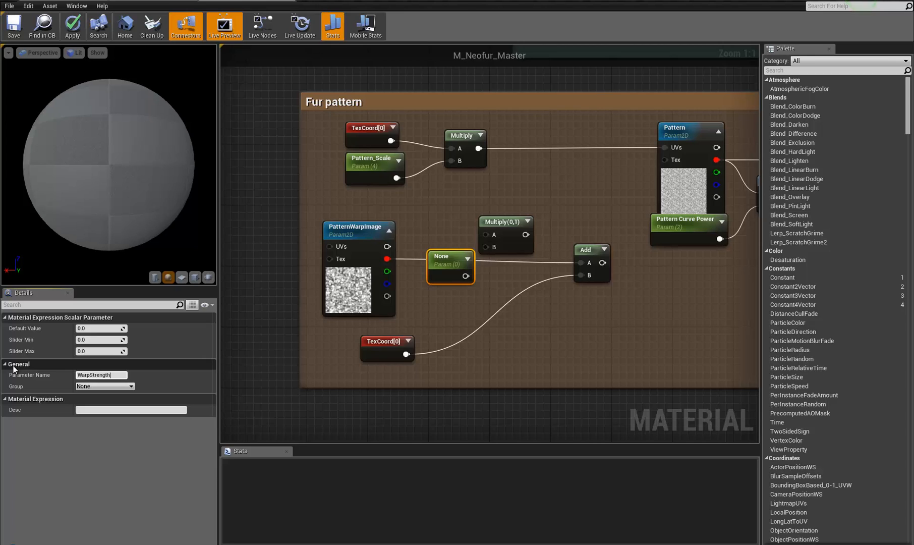
key(Return)
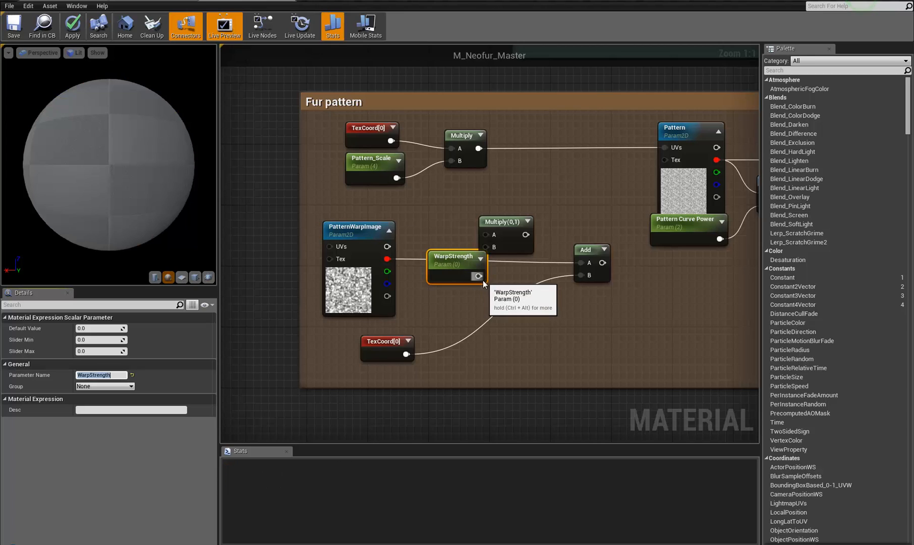
- Multiply PatternWarpImage's red channel by WarpStrength, feed the result into the Add node's A input, and tidy the nodes
drag(479, 276, 489, 247)
drag(445, 275, 431, 283)
drag(386, 259, 584, 264)
drag(454, 273, 446, 289)
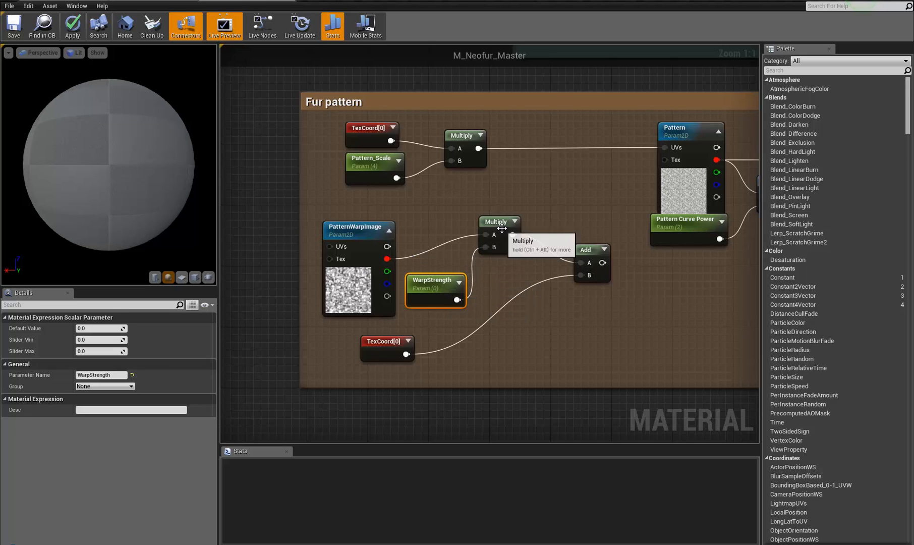
drag(498, 224, 495, 253)
- Duplicate the TexCoord, Pattern_Scale and Multiply nodes and connect the copied Multiply to PatternWarpImage's UVs input
right_drag(578, 222, 698, 223)
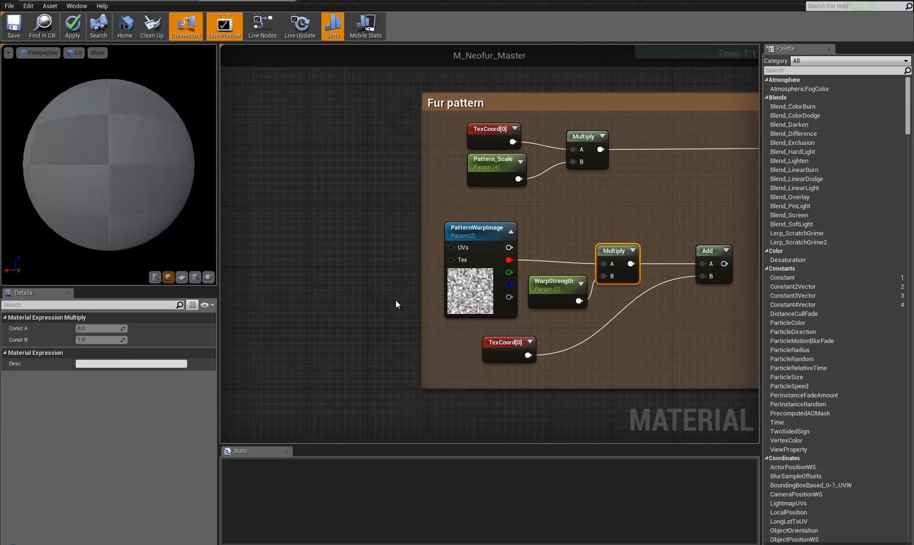
drag(460, 119, 603, 179)
key(ctrl+c)
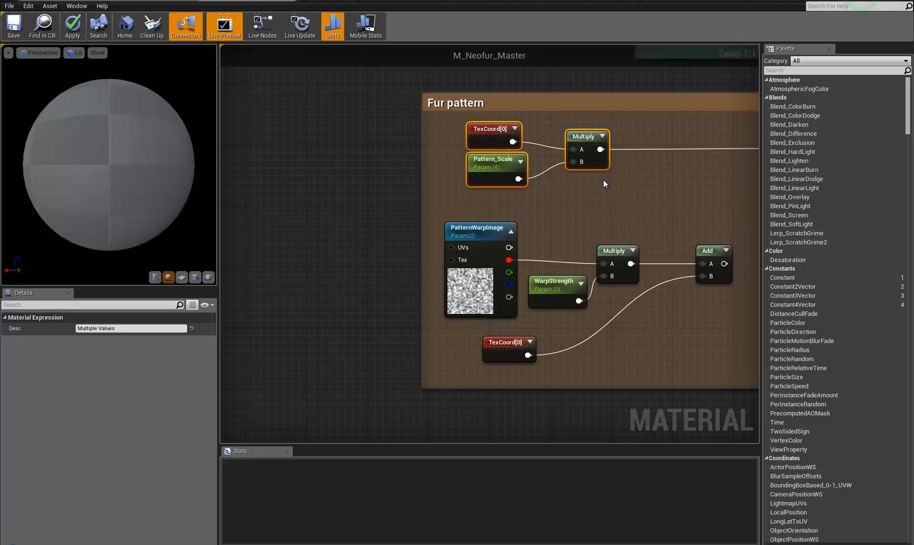
key(ctrl+v)
drag(696, 180, 456, 250)
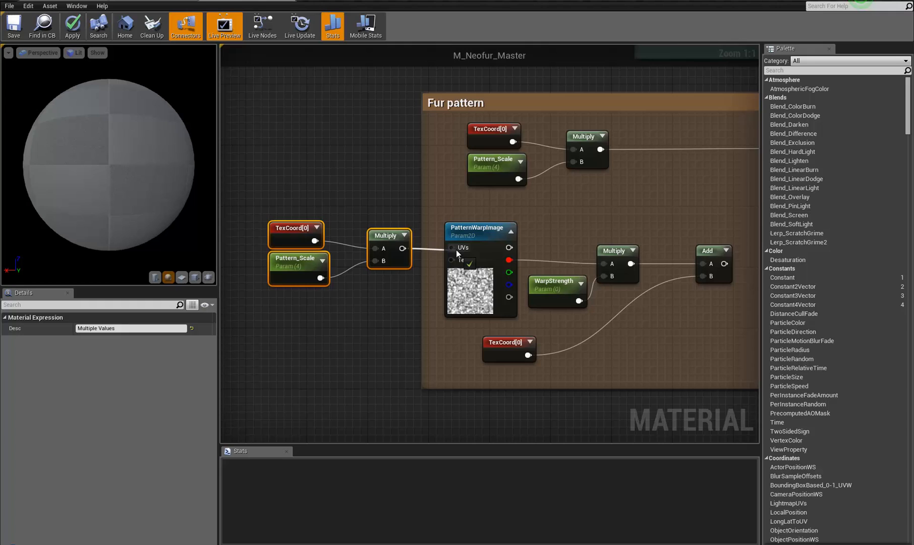
- Rename the copied Pattern_Scale parameter as Warp_Scale and set its default value to 1
click(296, 264)
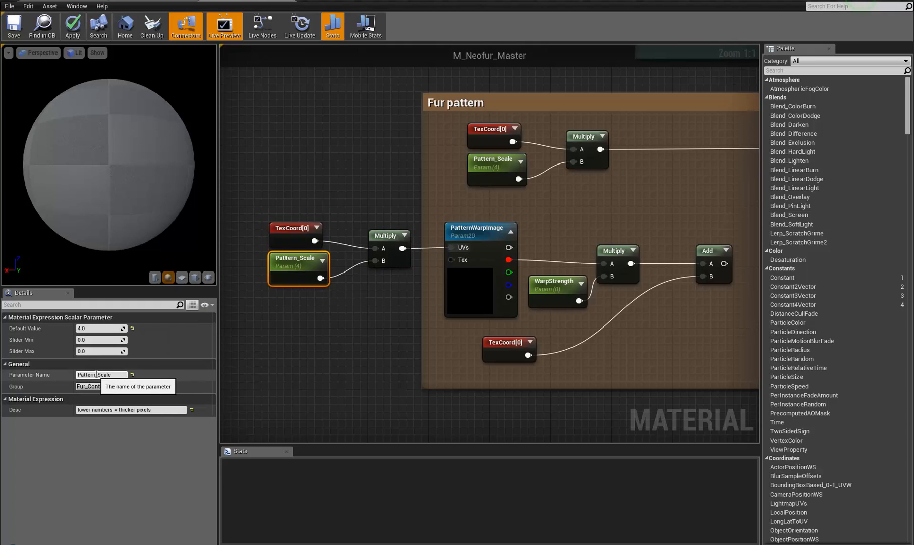
text(Warp)
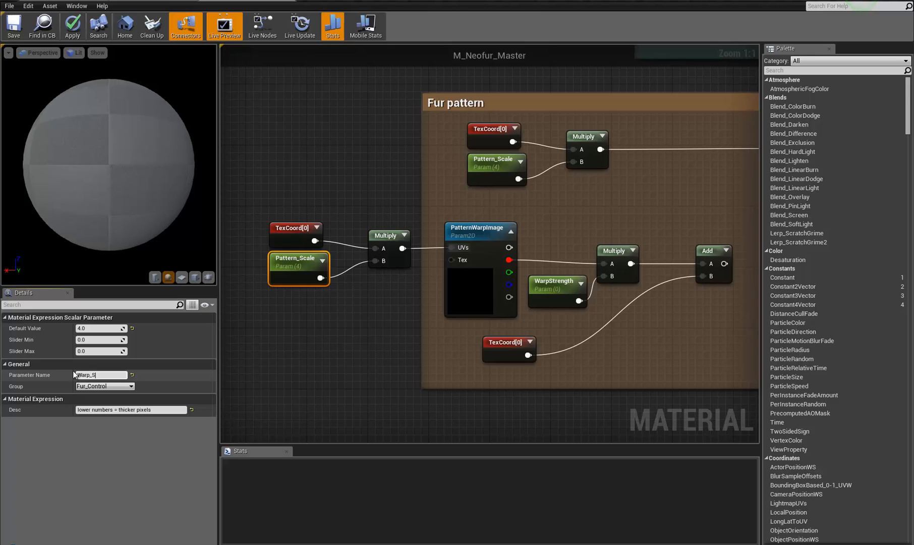
key(Return)
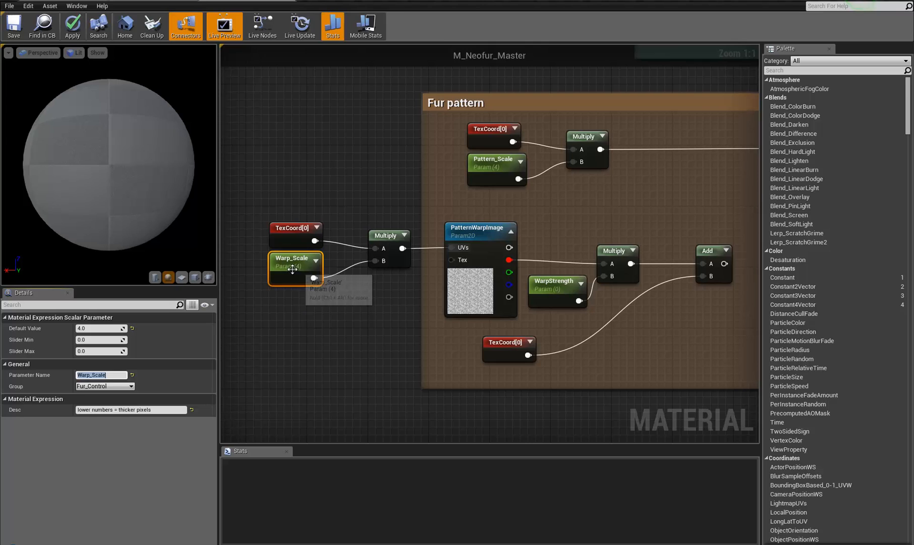
click(112, 328)
text(1)
click(308, 344)
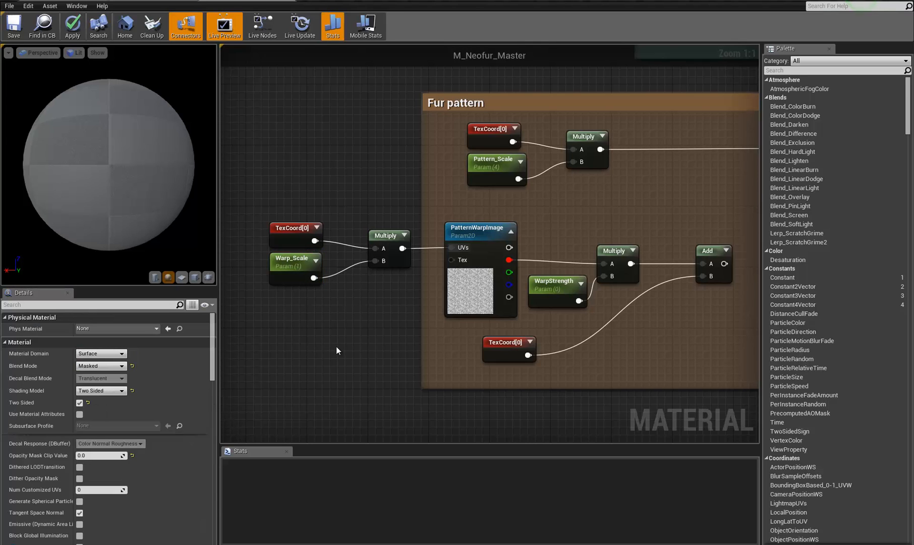
- Arrange the lower TexCoord, WarpStrength, Multiply and Add nodes more compactly around PatternWarpImage
right_drag(337, 350, 341, 358)
right_drag(618, 351, 524, 340)
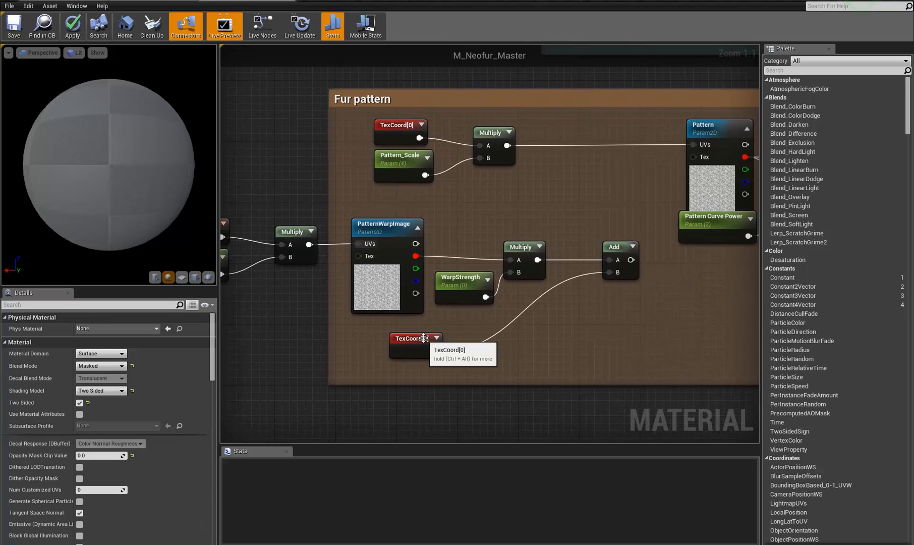
drag(423, 338, 390, 326)
drag(456, 278, 456, 271)
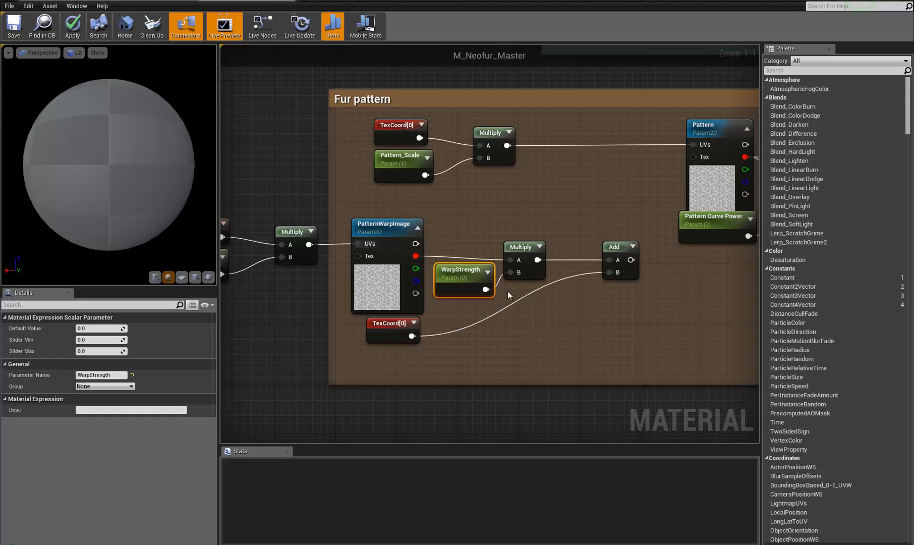
drag(517, 247, 517, 239)
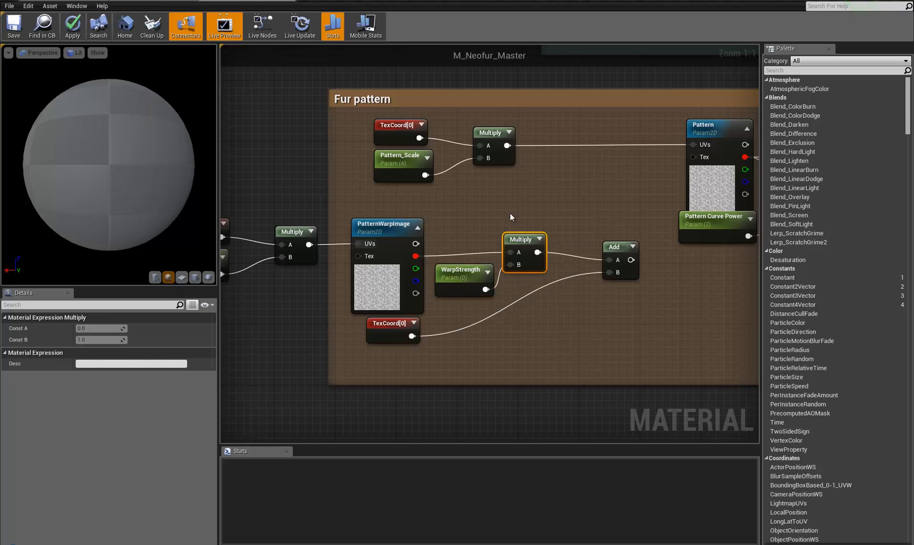
right_drag(510, 218, 456, 219)
drag(361, 200, 442, 142)
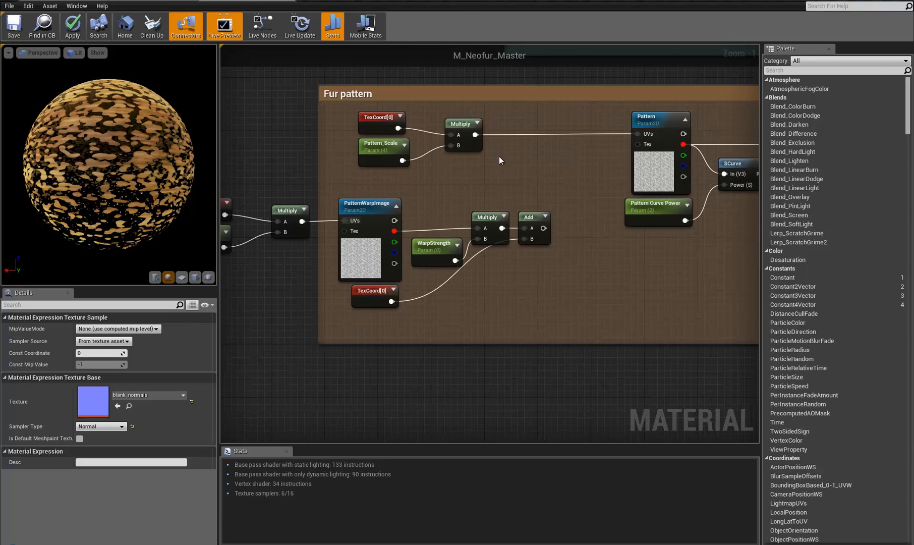
- Insert the Add node between the Pattern_Scale Multiply and Pattern's UVs, with the WarpStrength Multiply feeding B instead of TexCoord
right_drag(499, 160, 468, 166)
click(328, 301)
drag(329, 301, 467, 301)
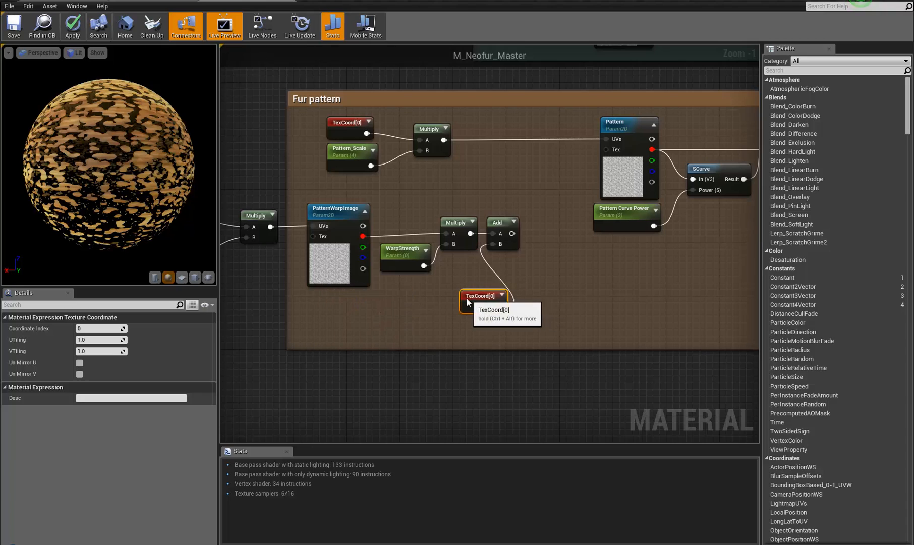
drag(506, 222, 444, 139)
alt+click(520, 243)
drag(529, 220, 607, 140)
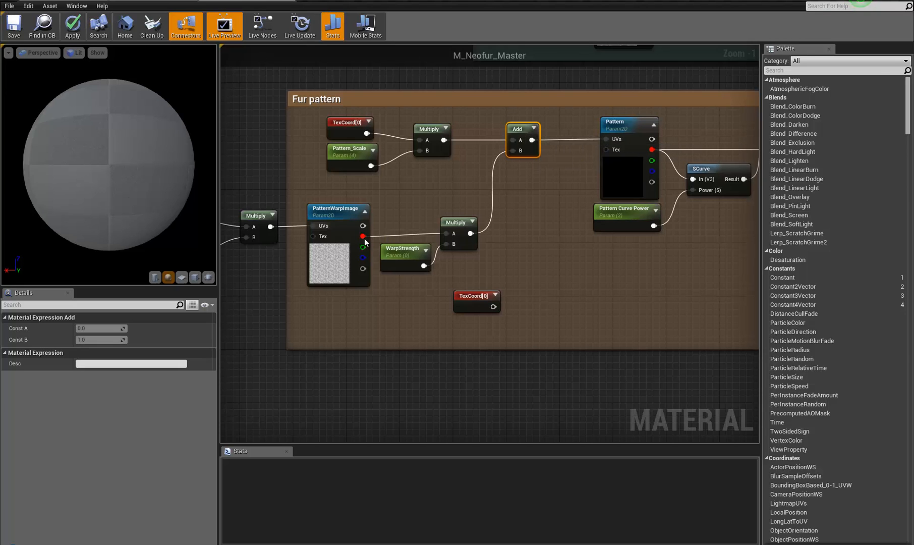
- Delete the disconnected TexCoord node below the WarpStrength Multiply, and select the TexCoord, Pattern_Scale and Multiply nodes above
right_drag(395, 217, 422, 225)
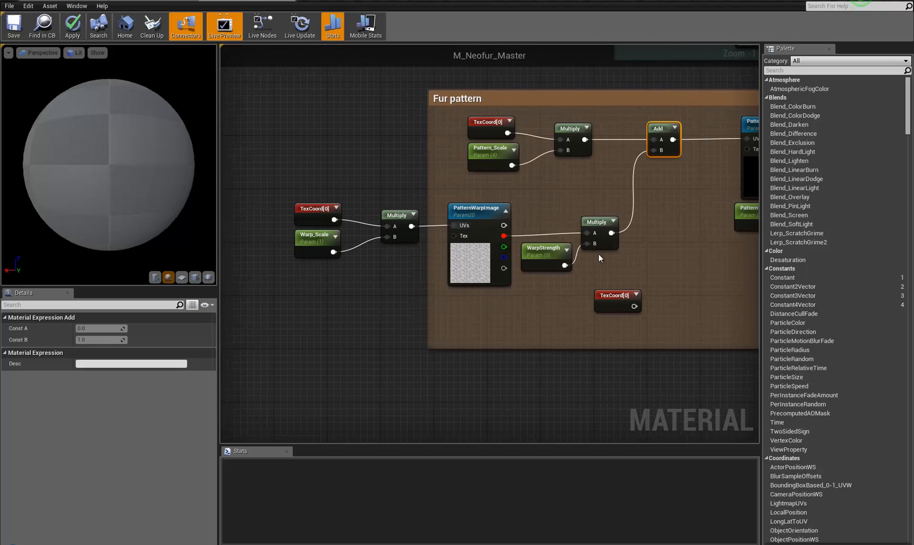
click(617, 294)
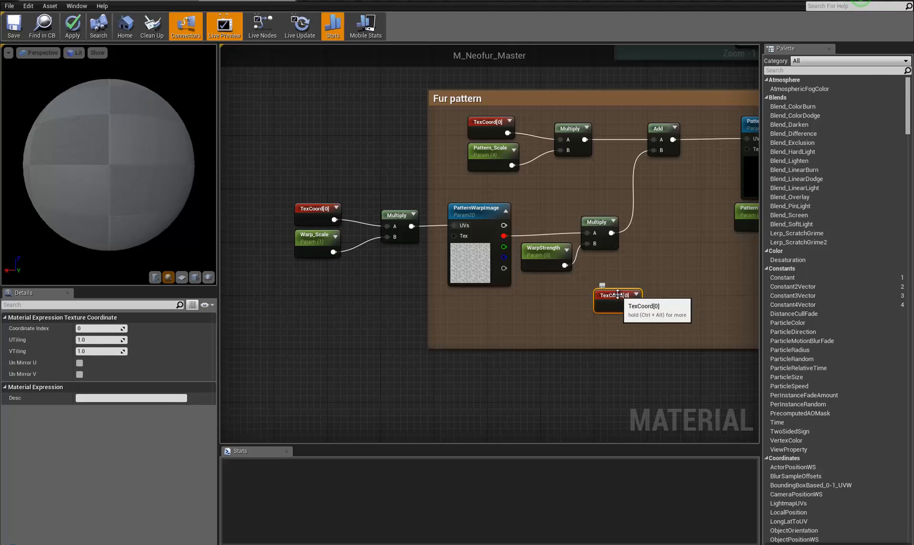
key(Delete)
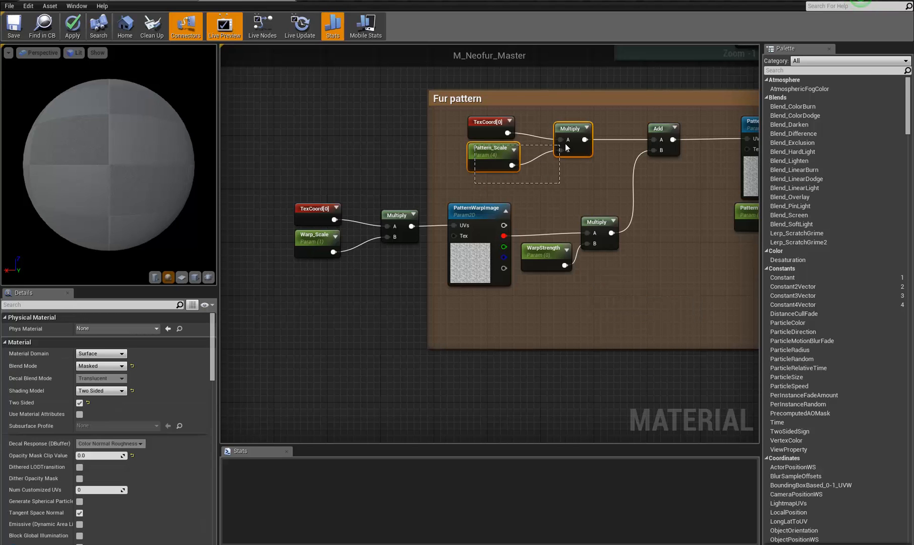
drag(565, 145, 565, 128)
- Apply the changes to M_Neofur_Master and switch to the MI_BlueCarpetFur material instance
right_drag(702, 212, 630, 255)
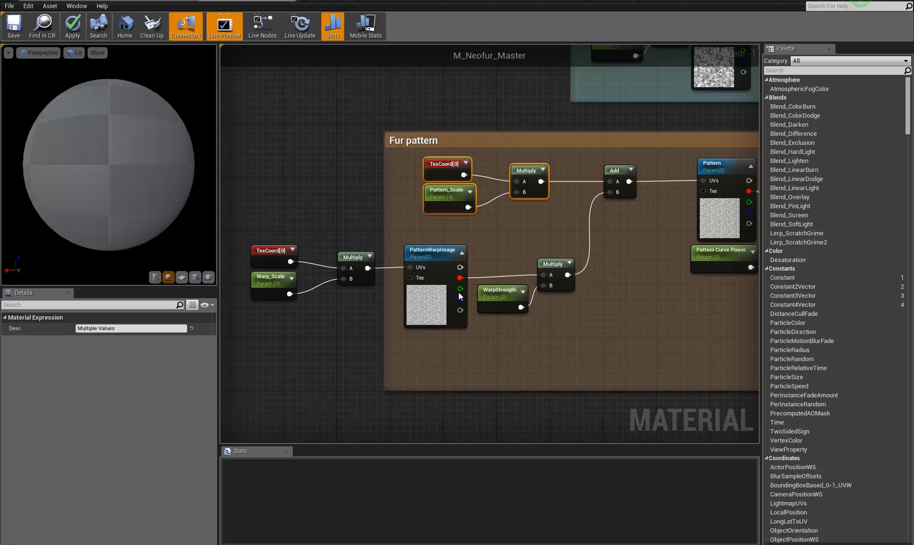
right_drag(709, 177, 579, 196)
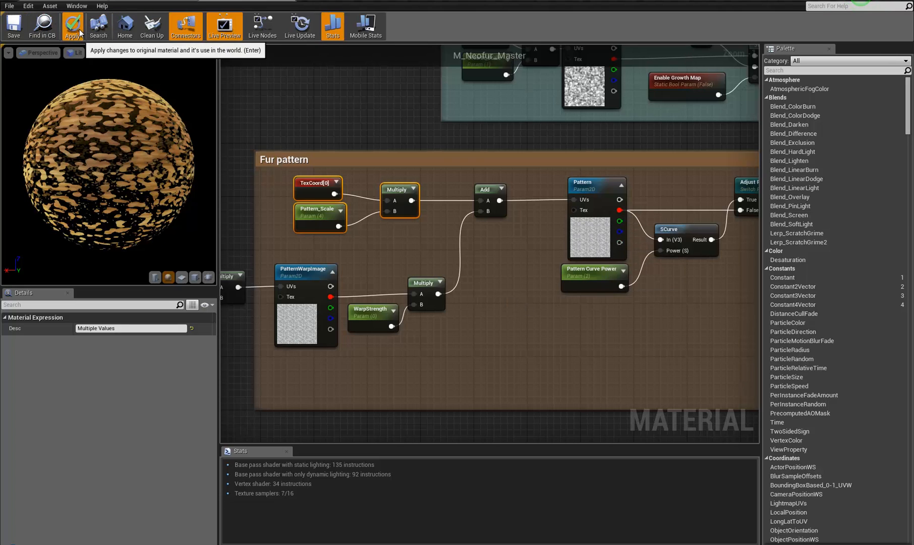
click(162, 1)
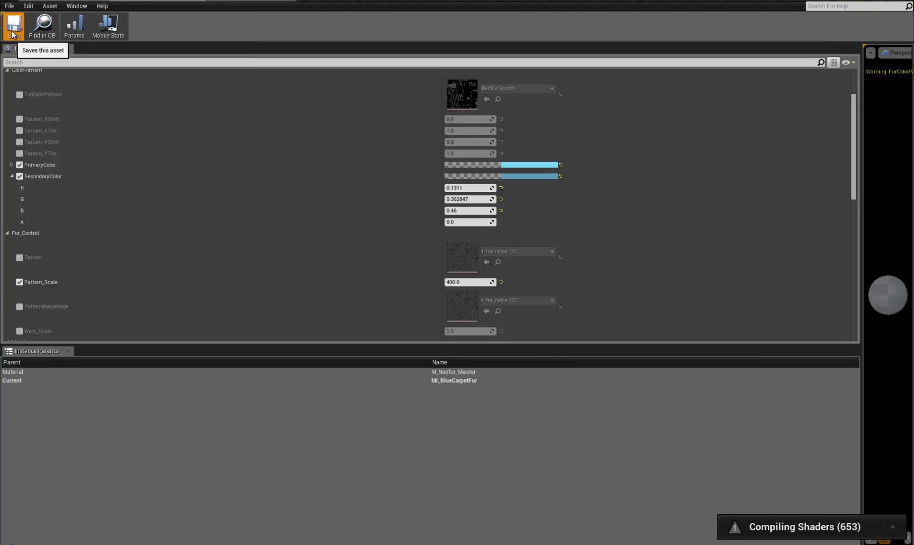
- Examine the carpet fur near the soccer ball in the level viewport, with the MI_BlueCarpetFur parameters open alongside
click(76, 1)
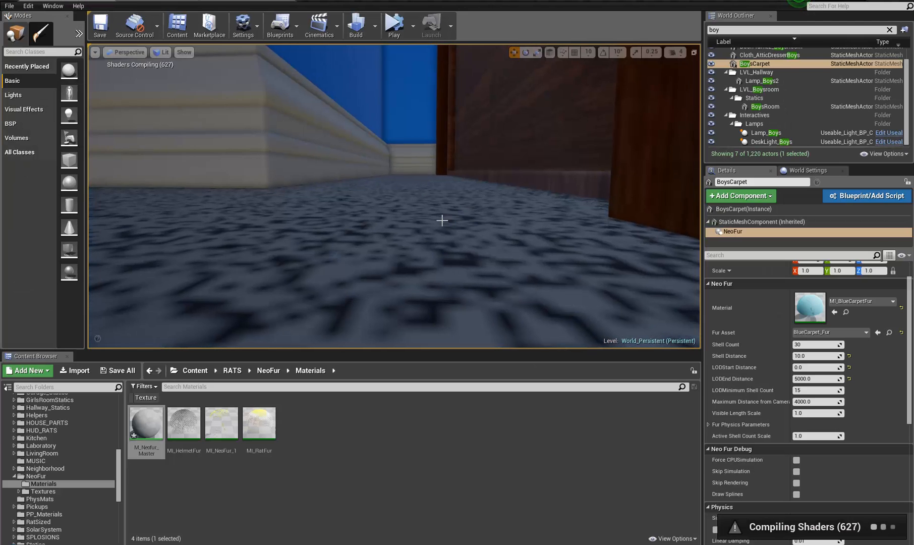
right_drag(441, 218, 835, 227)
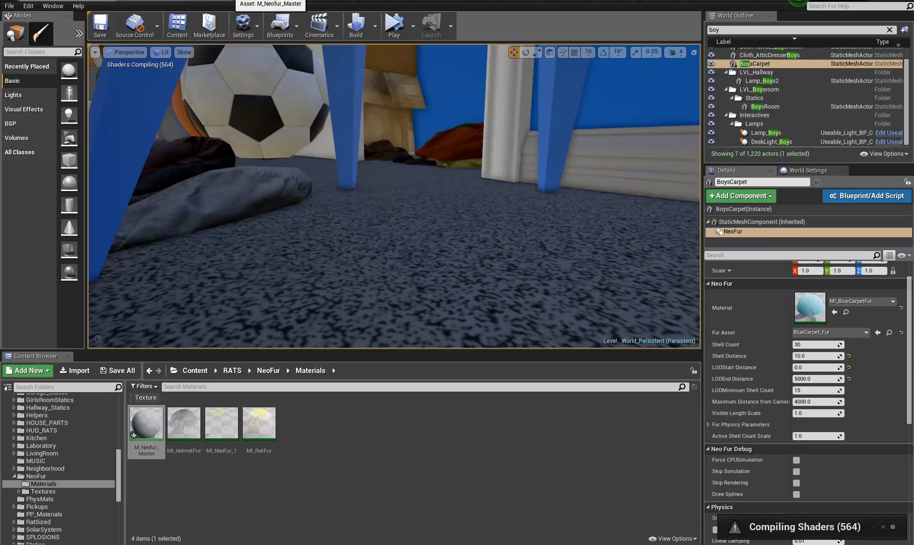
click(231, 1)
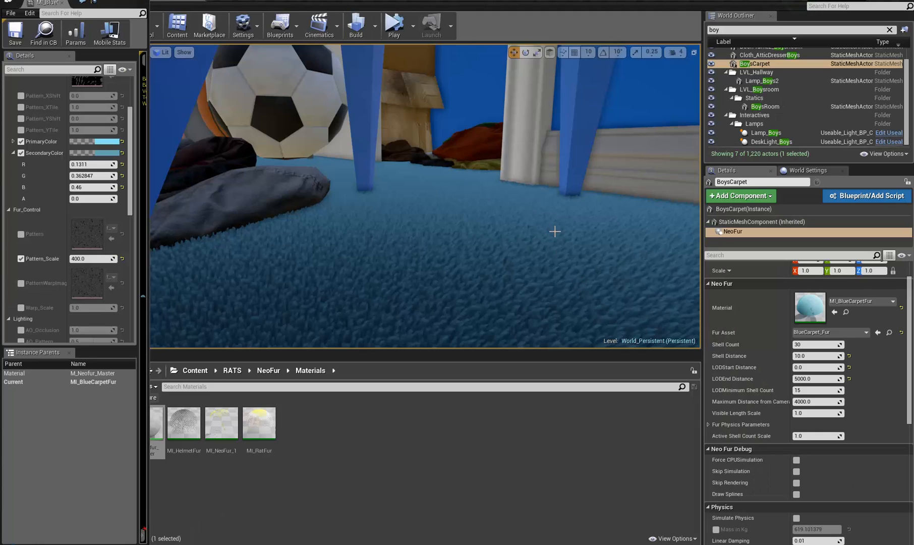
- Enable the PatternWarpImage, Warp_Scale and WarpStrength overrides in MI_BlueCarpetFur, and set WarpStrength to 1.0
right_drag(555, 231, 128, 235)
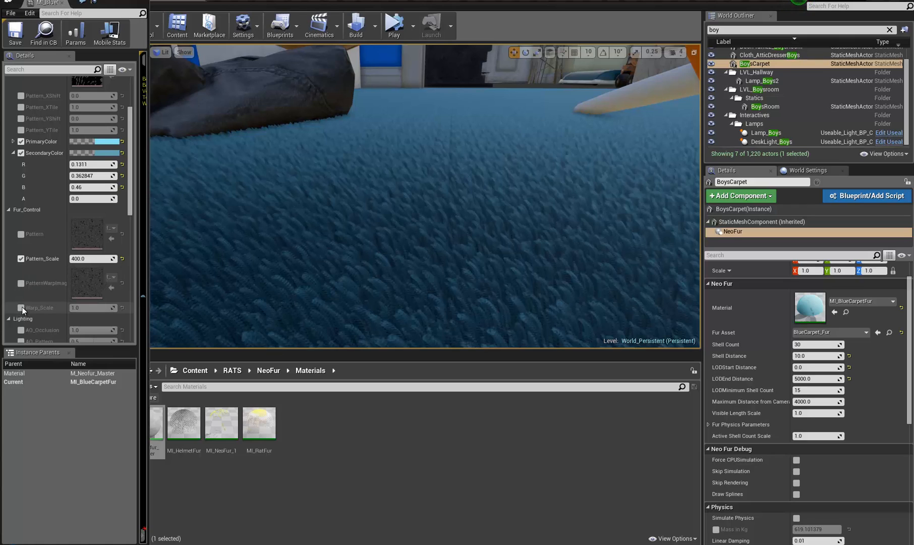
click(21, 283)
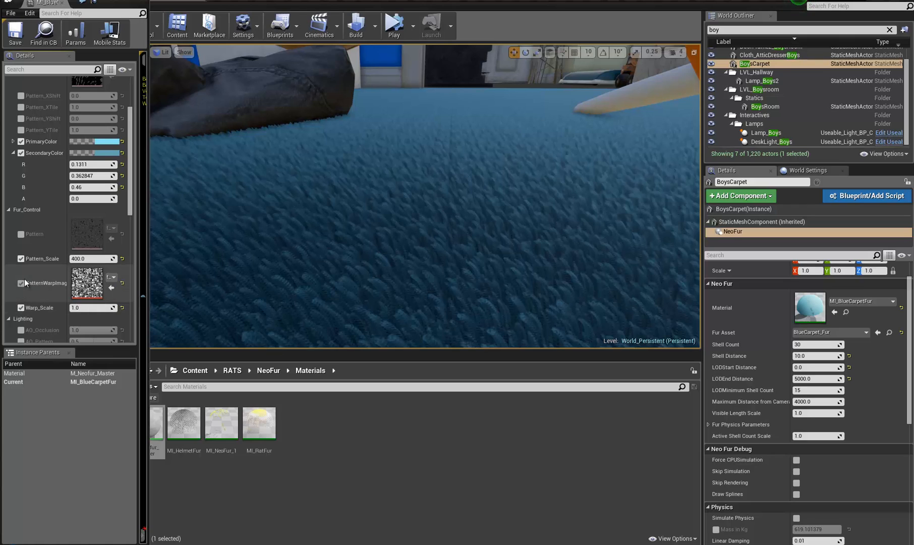
scroll(41, 252, down, 10)
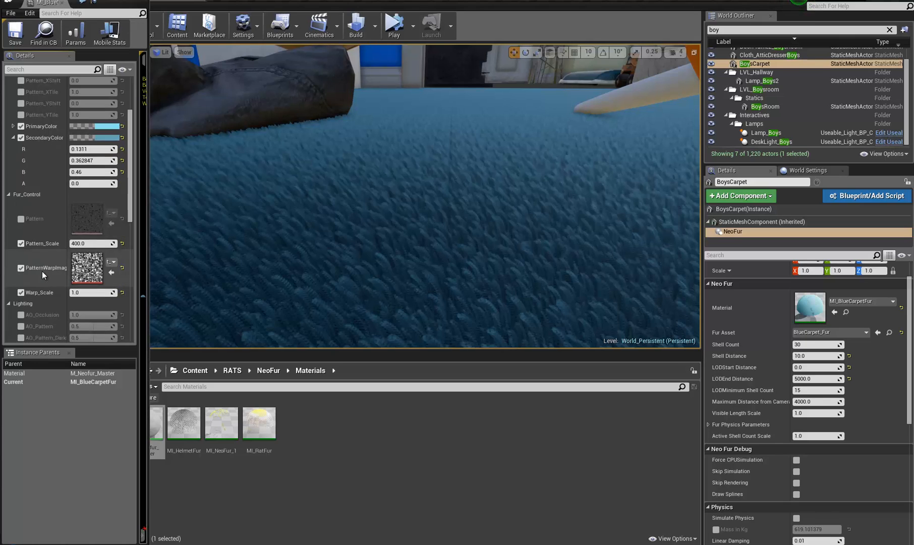
scroll(36, 295, down, 2)
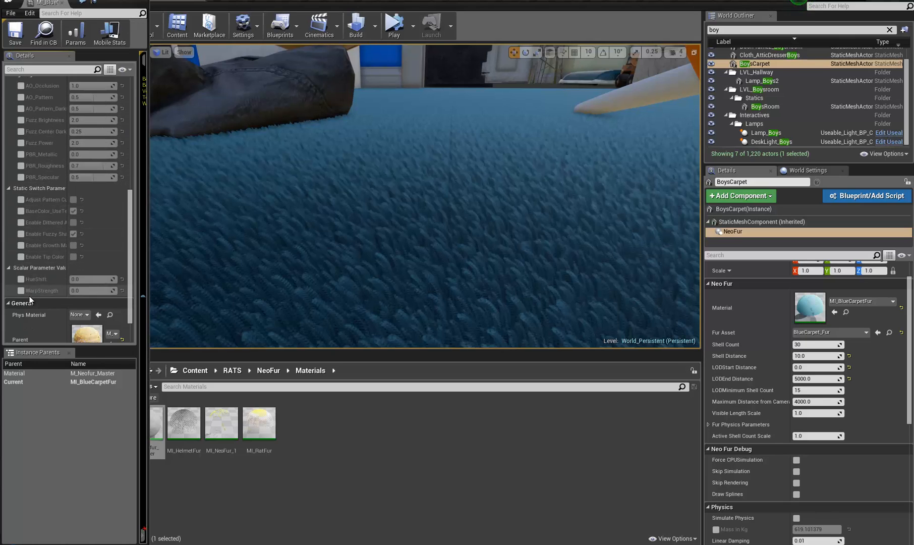
click(21, 291)
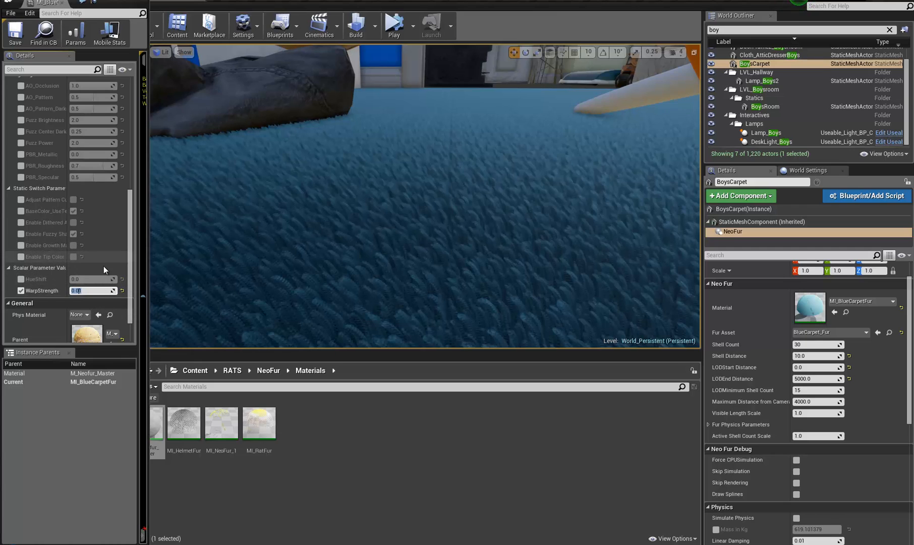
text(1.0)
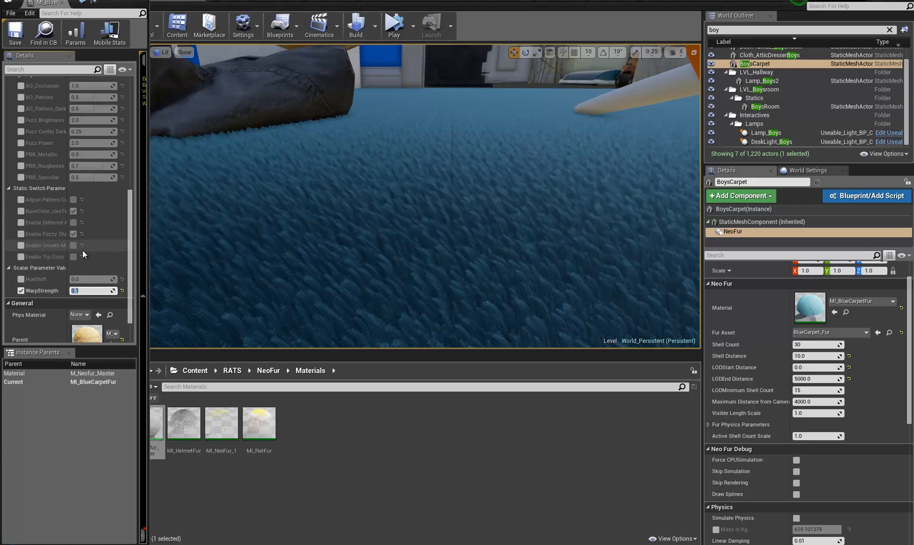
key(Return)
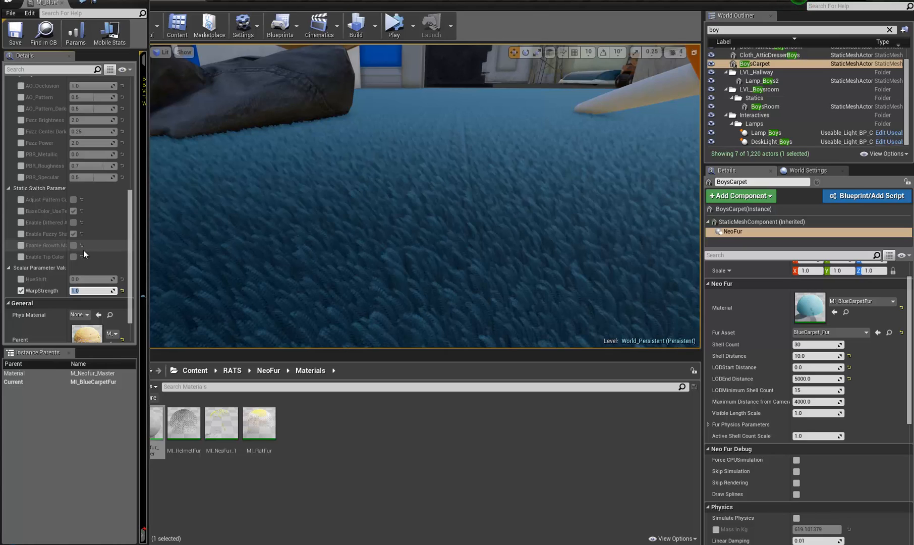
- Set Warp_Scale to 10 and inspect the warped carpet fur up close in the level viewport
drag(129, 241, 132, 174)
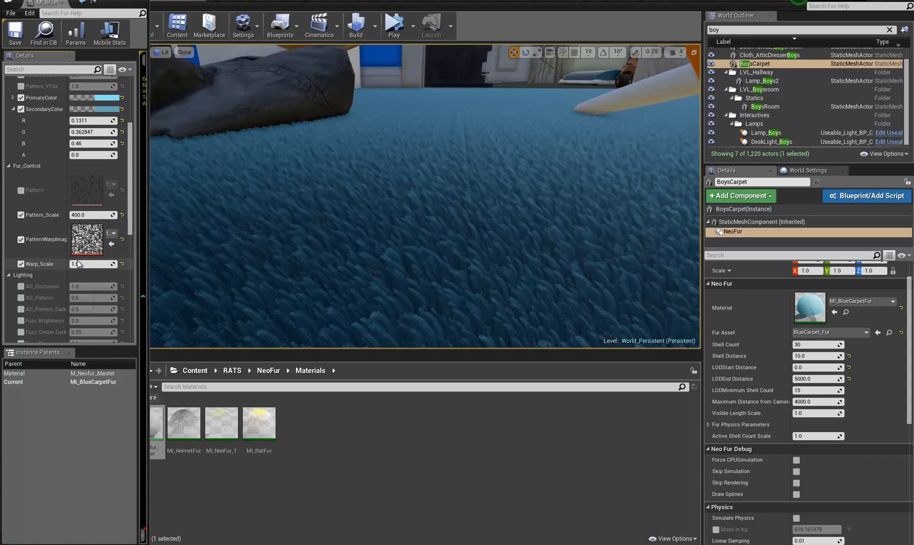
text(10)
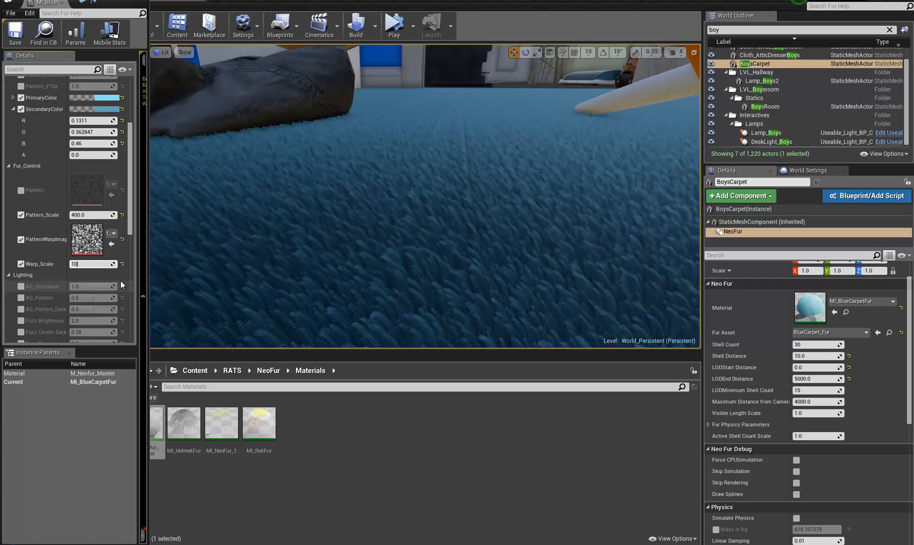
key(Return)
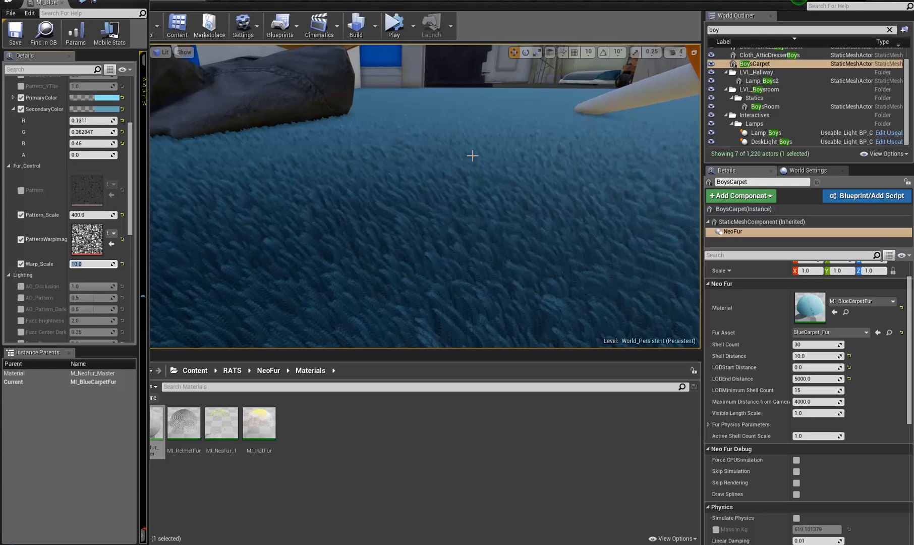
right_drag(464, 149, 881, 290)
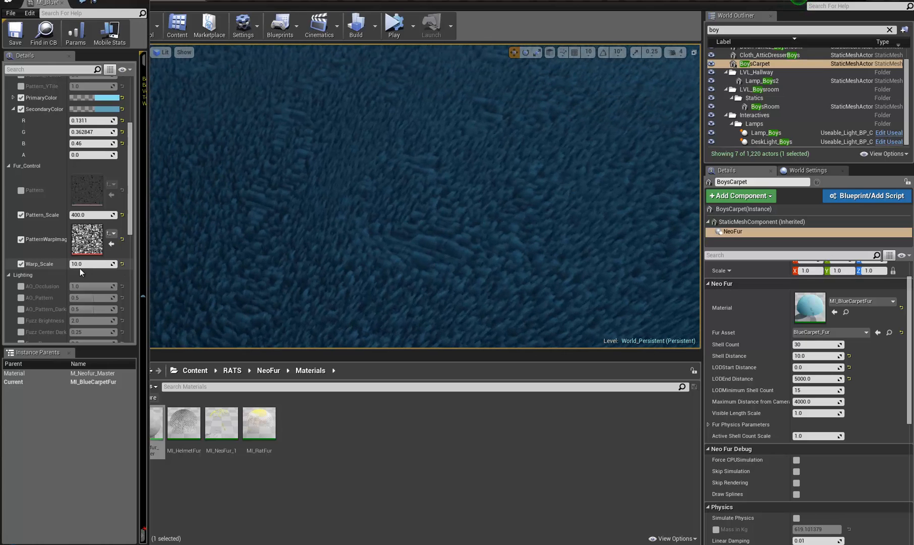
- Set WarpStrength to 10 and inspect the fur pattern at the carpet's edge and across the room
scroll(89, 265, down, 10)
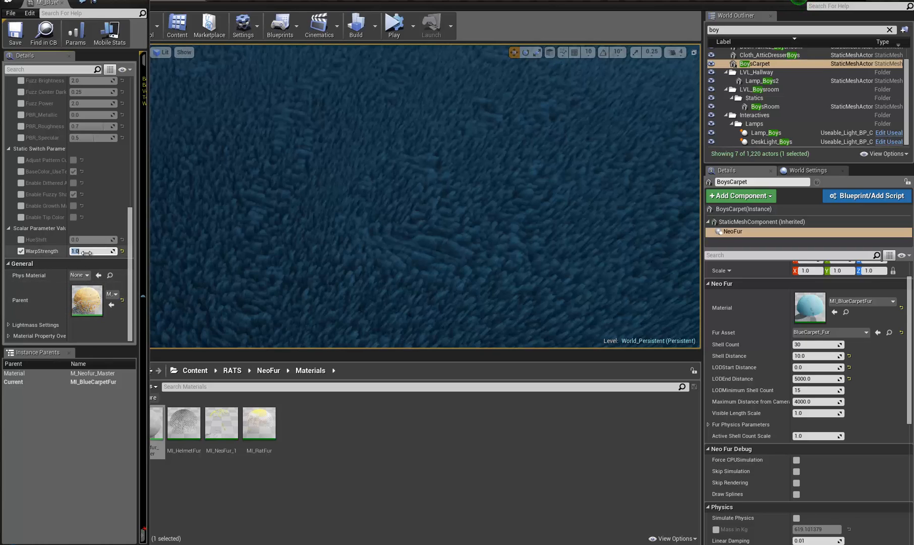
text(0)
key(Return)
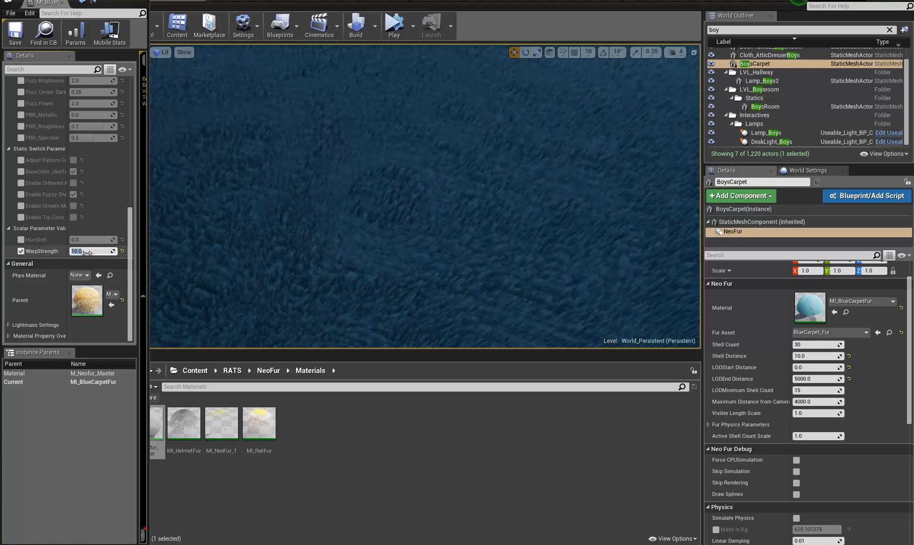
right_drag(522, 275, 2, 296)
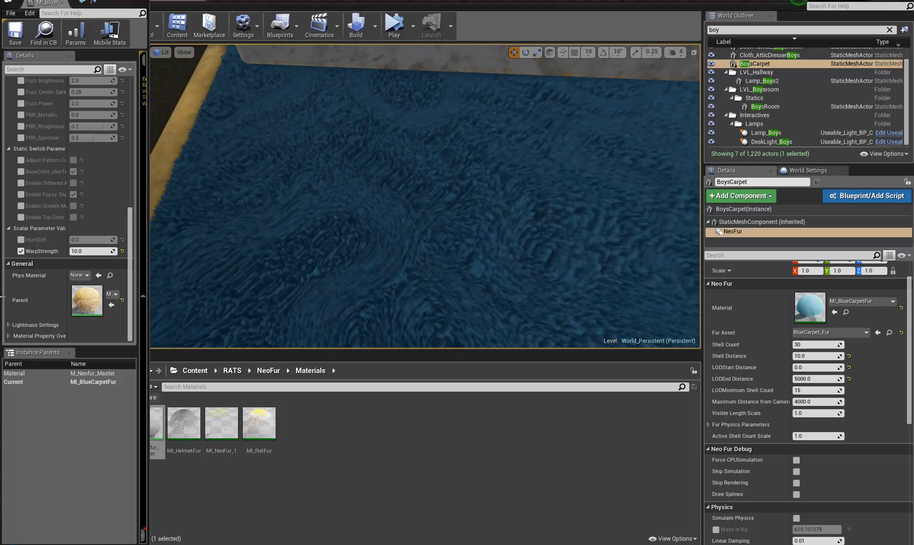
right_drag(15, 299, 533, 152)
key(w)
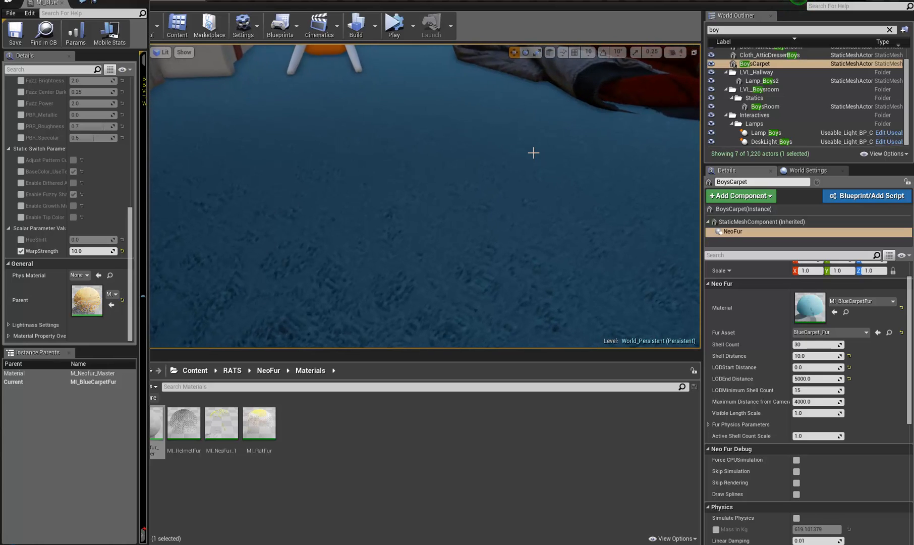
right_drag(462, 201, 378, 173)
- Set Warp_Scale to 0.1 and WarpStrength to 10000
scroll(62, 217, up, 5)
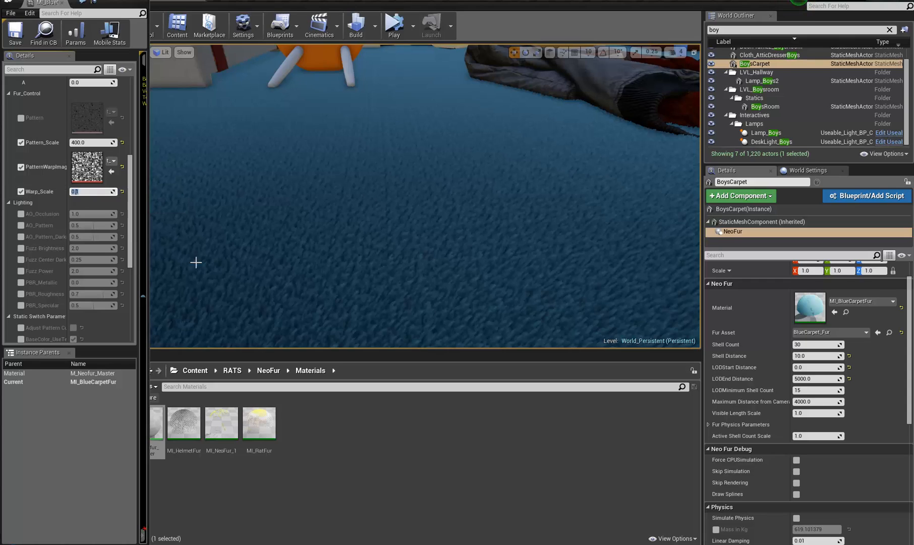
scroll(77, 291, down, 5)
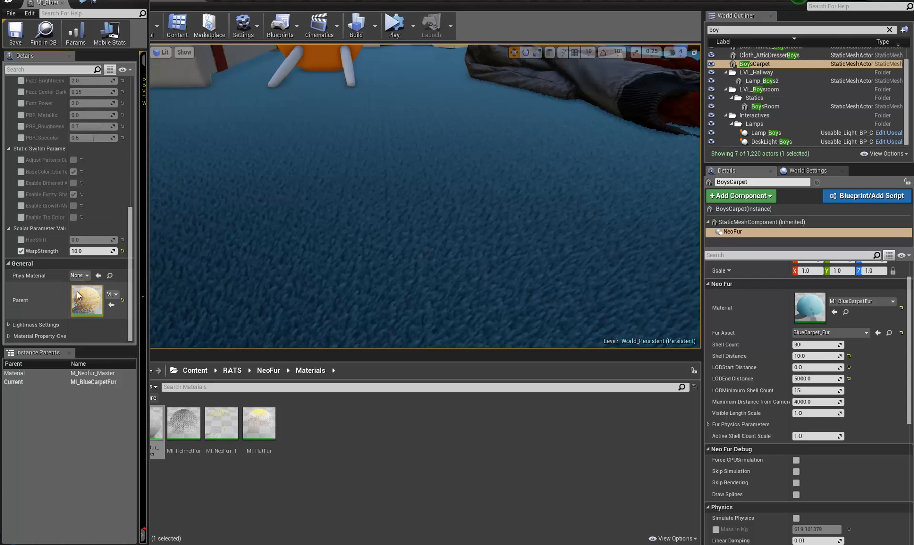
click(84, 251)
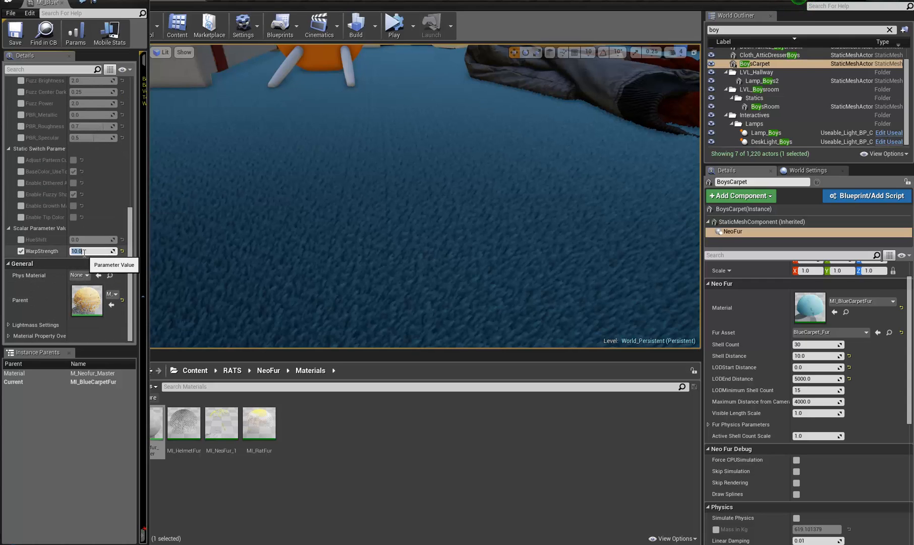
key(Return)
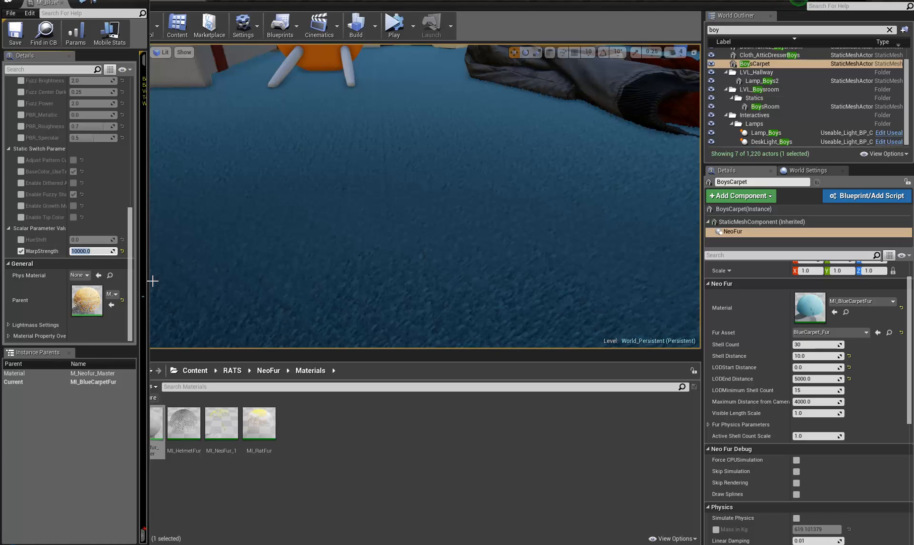
- Set WarpStrength to 1000 and Warp_Scale to 1.0, checking the carpet in front of the orange toy
right_drag(296, 81, 154, 175)
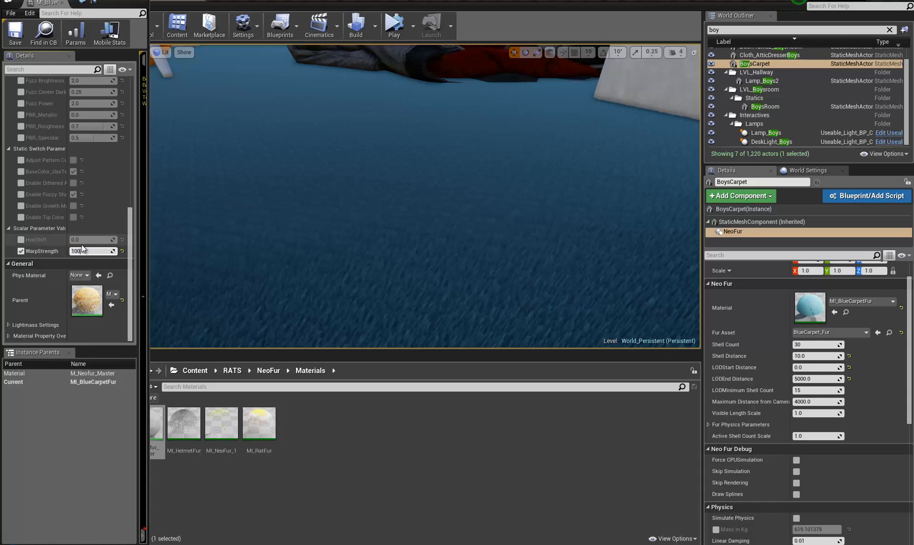
right_drag(462, 232, 407, 185)
scroll(82, 218, up, 8)
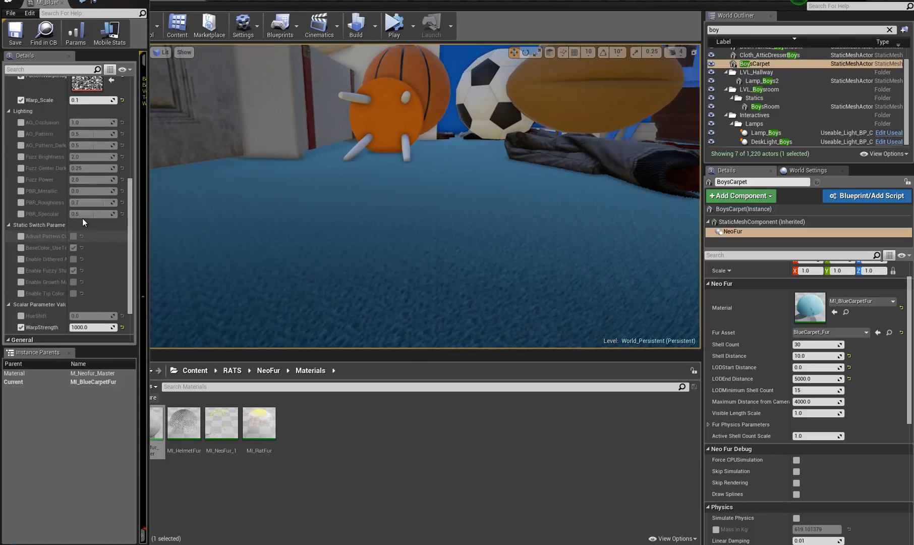
click(92, 207)
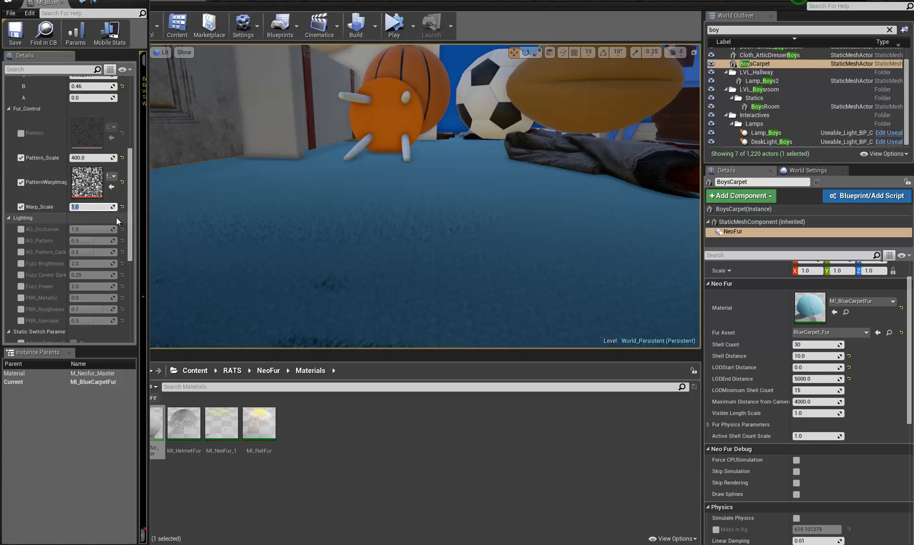
- Examine the warped carpet fur up close and at a grazing angle around the toys and balls
right_drag(367, 197, 633, 383)
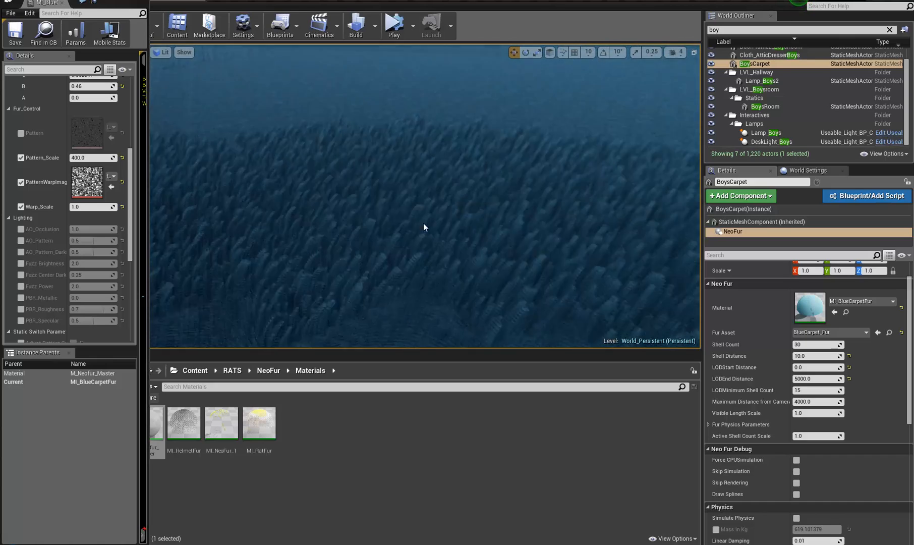
right_drag(423, 223, 290, 2)
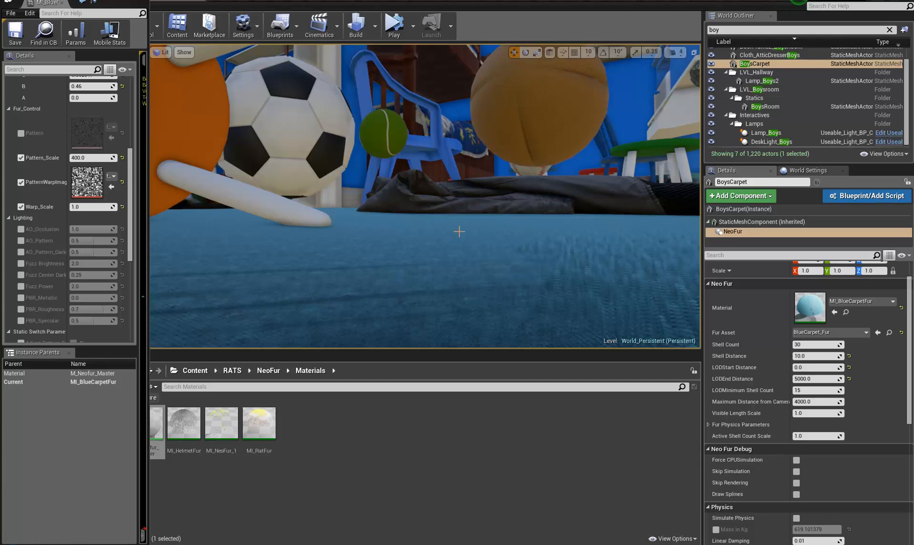
right_drag(459, 232, 152, 207)
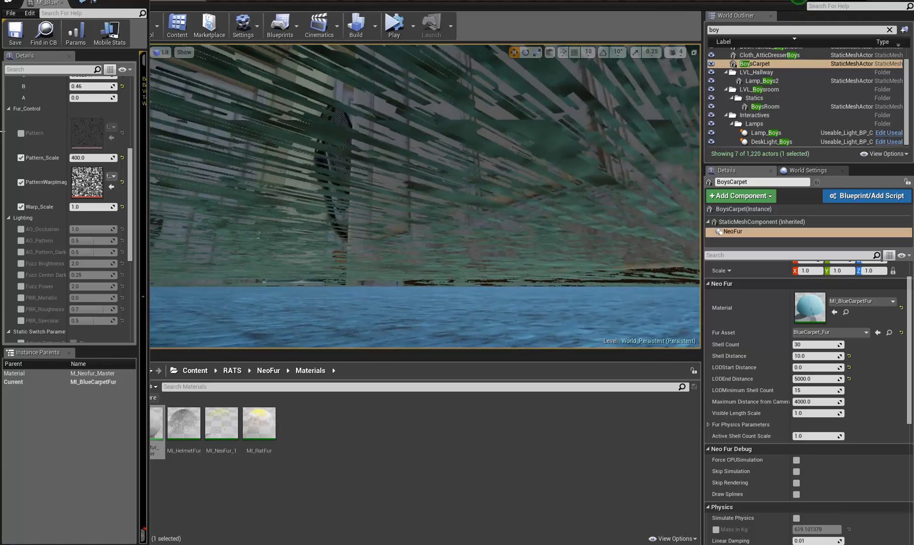
right_drag(1, 132, 451, 131)
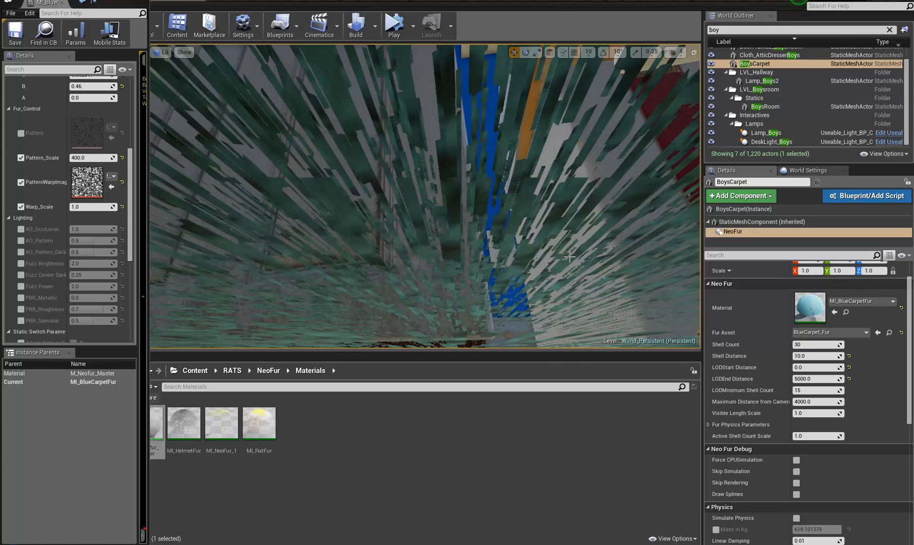
right_drag(569, 257, 278, 236)
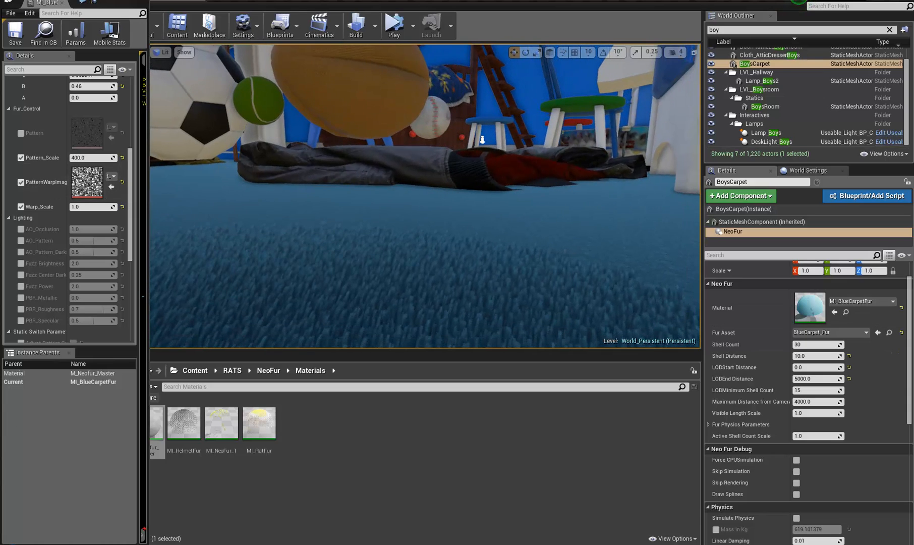
right_drag(654, 230, 182, 189)
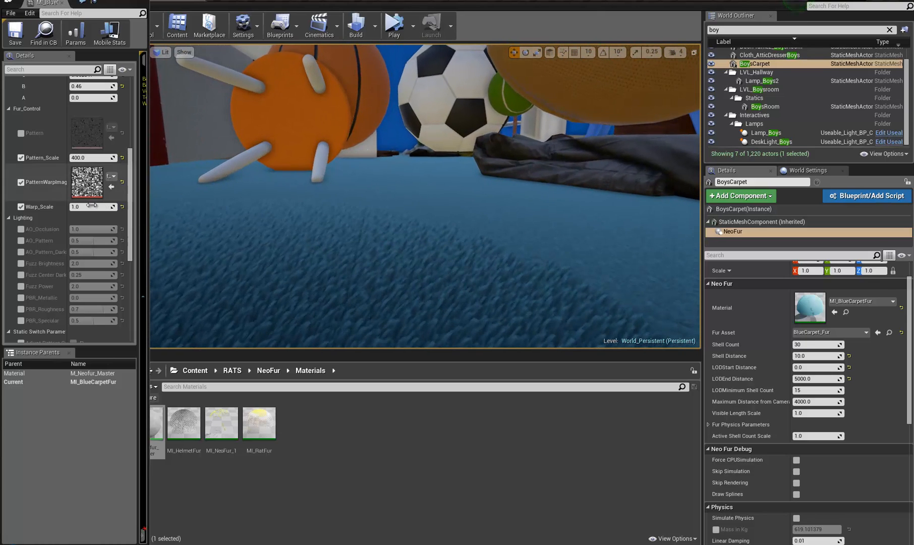
- Raise Warp_Scale to about 44.41 and inspect the fur pattern across the carpet and along its yellow border
drag(91, 204, 124, 203)
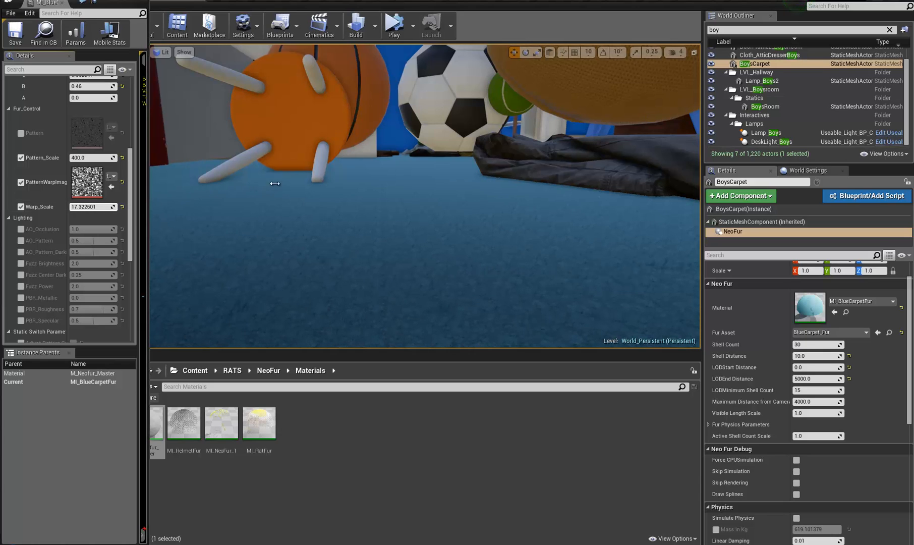
drag(360, 170, 336, 184)
right_drag(440, 214, 847, 274)
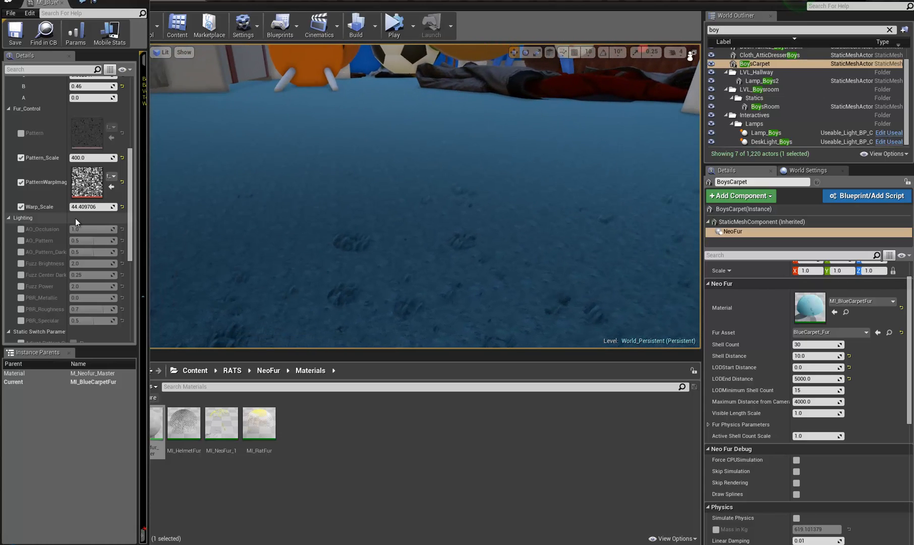
scroll(77, 220, down, 3)
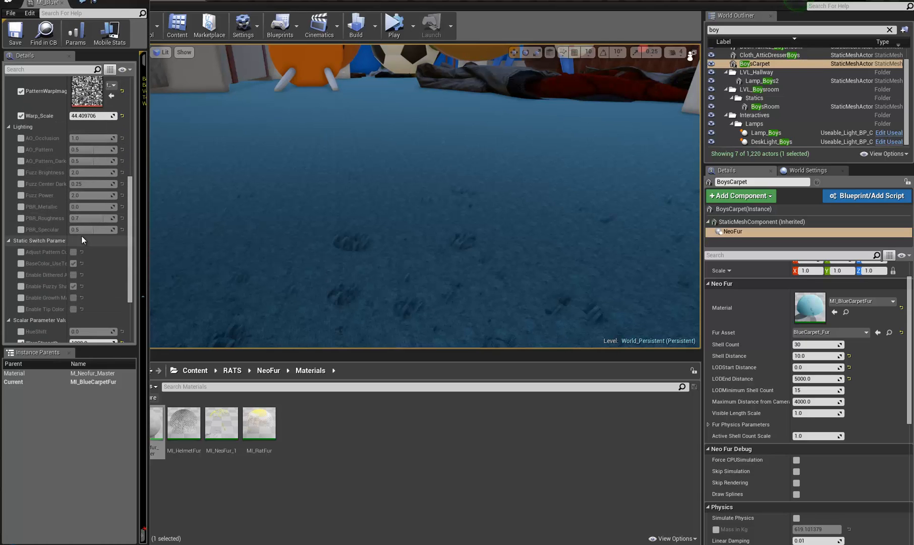
scroll(81, 236, up, 4)
right_drag(616, 251, 333, 363)
right_drag(296, 428, 256, 231)
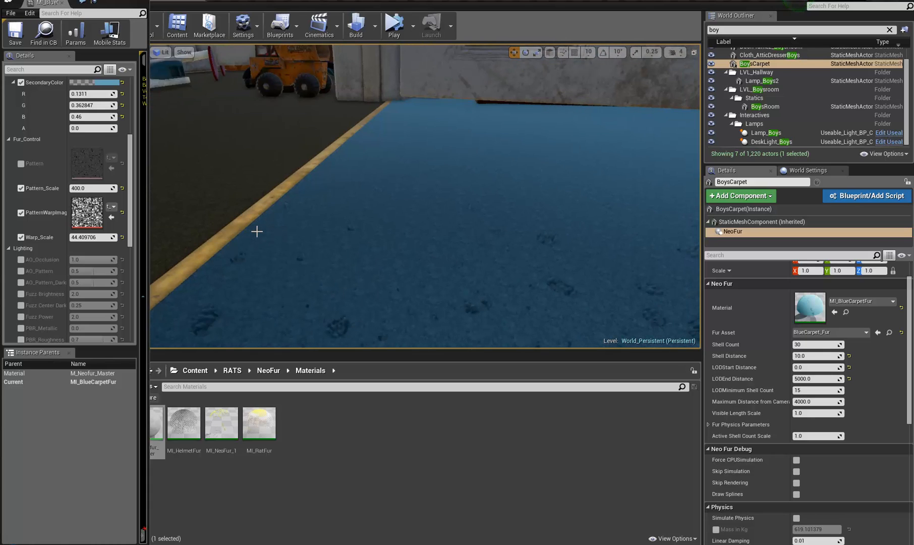
right_drag(330, 241, 180, 223)
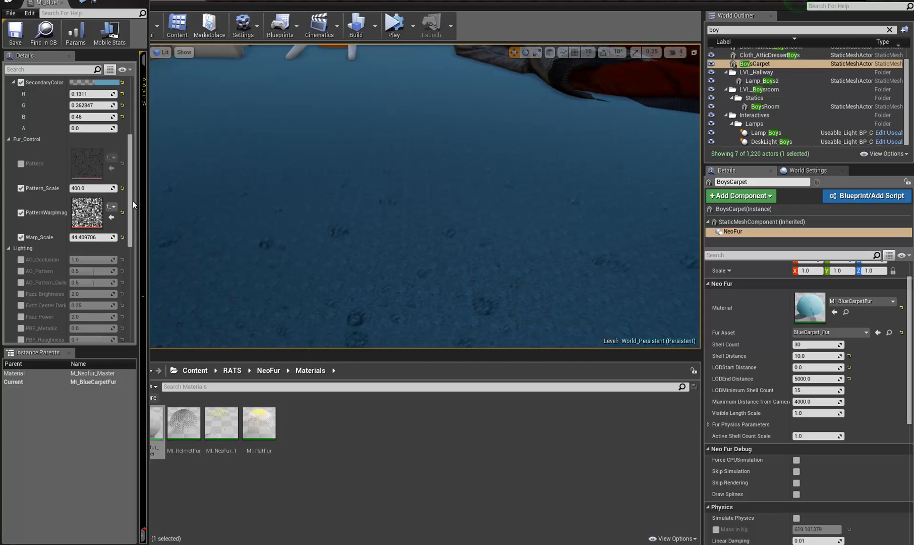
- Lower WarpStrength to about 0.27 and check the fur near the orange toy's legs
drag(130, 199, 14, 211)
right_drag(397, 170, 539, 128)
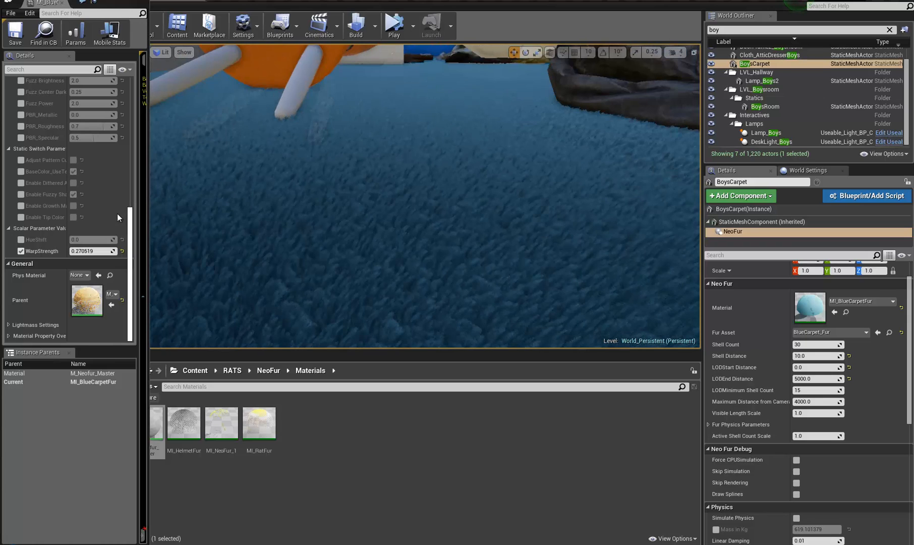
scroll(117, 215, up, 3)
scroll(95, 199, up, 5)
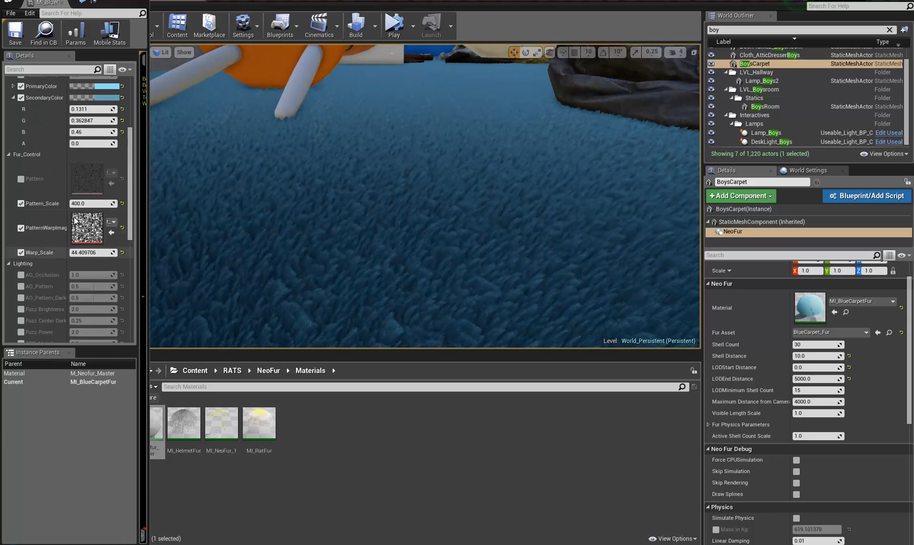
- Try a Pattern_Scale of 4 on the blue carpet fur and restore it to 400
click(87, 204)
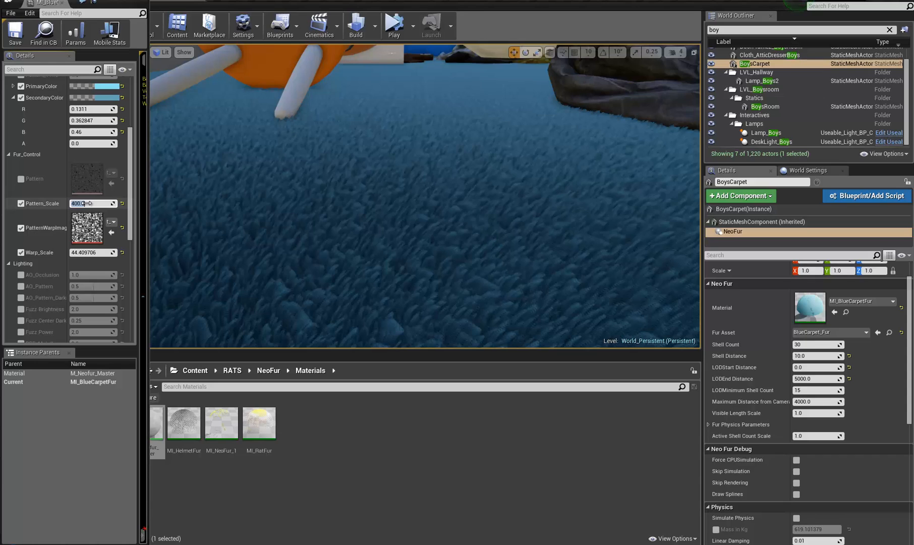
text(4)
key(Return)
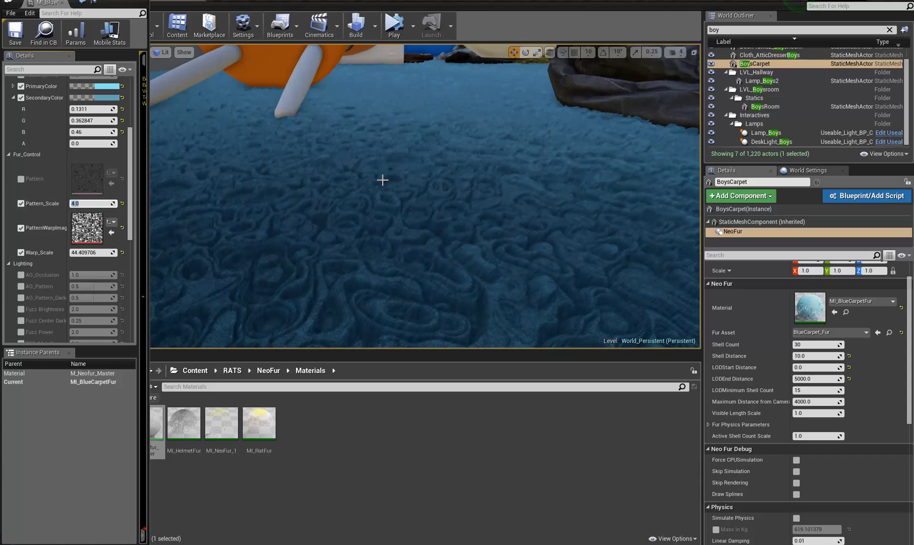
text(400)
key(Return)
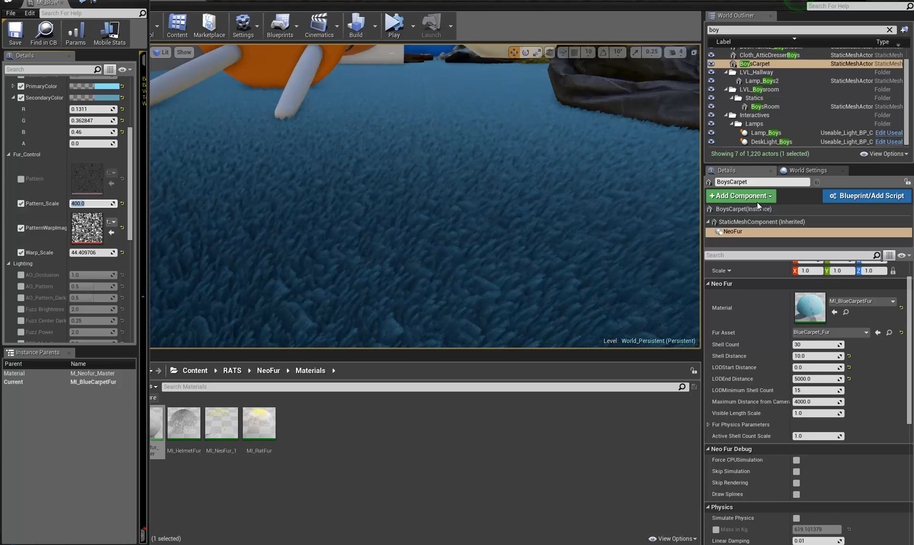
- Open the M_CarpetPBR_Inst material from BoysCarpet's static mesh and dock its editor alongside the MI_BlueCarpetFur editor
click(736, 223)
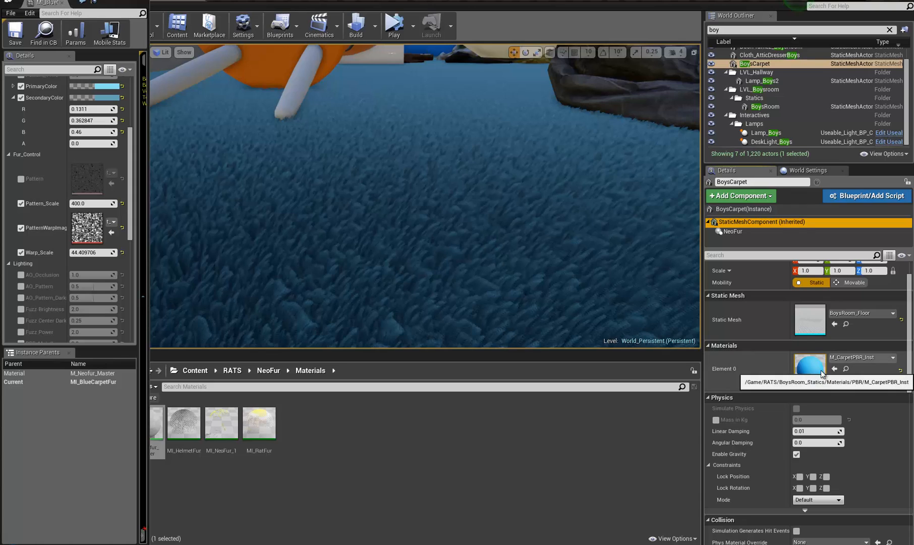
double_click(815, 368)
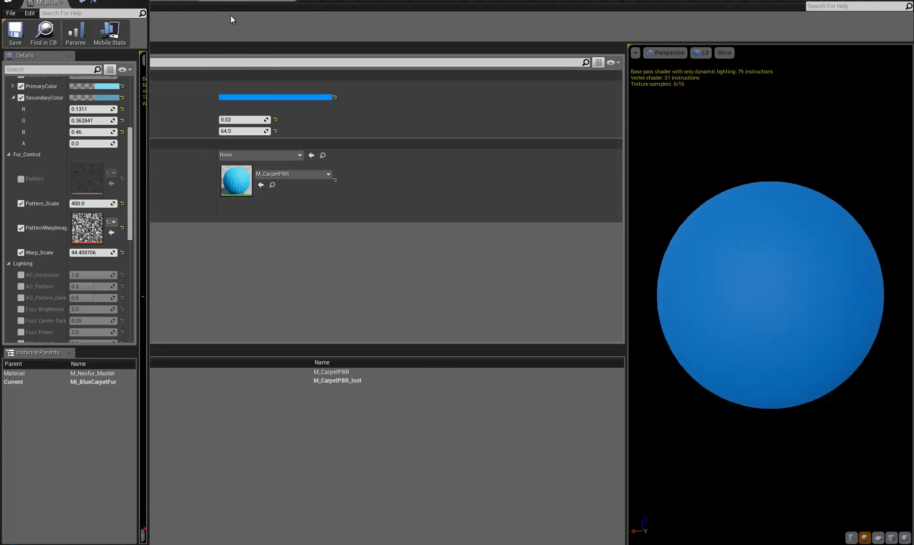
drag(243, 2, 69, 7)
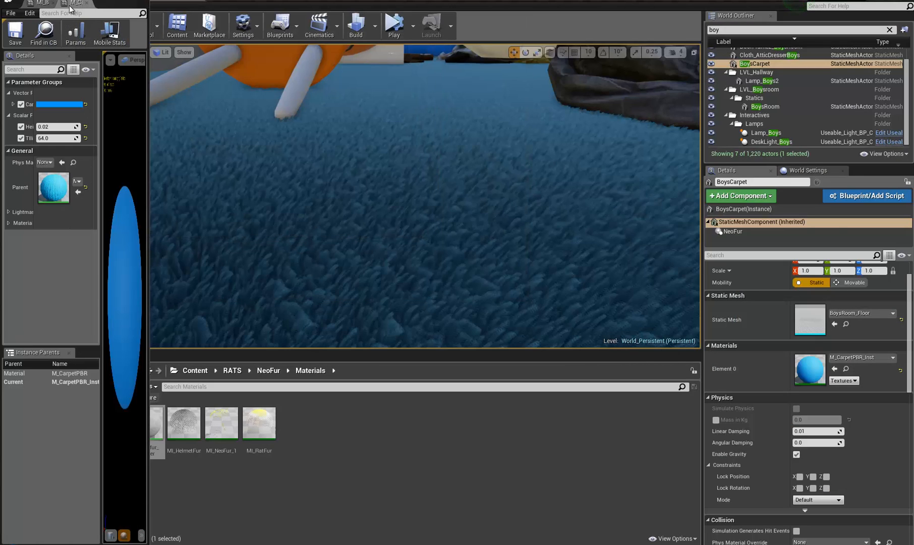
- Test Tiling values of 10 and 0.1 on M_CarpetPBR_Inst, restore 64, and widen the parameter name column
click(58, 137)
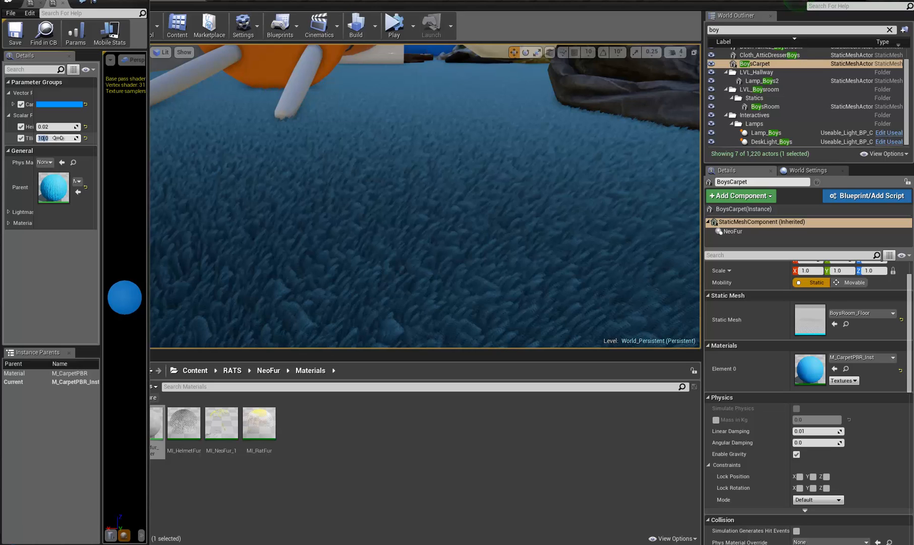
text(10)
key(Return)
text(0.1)
key(Return)
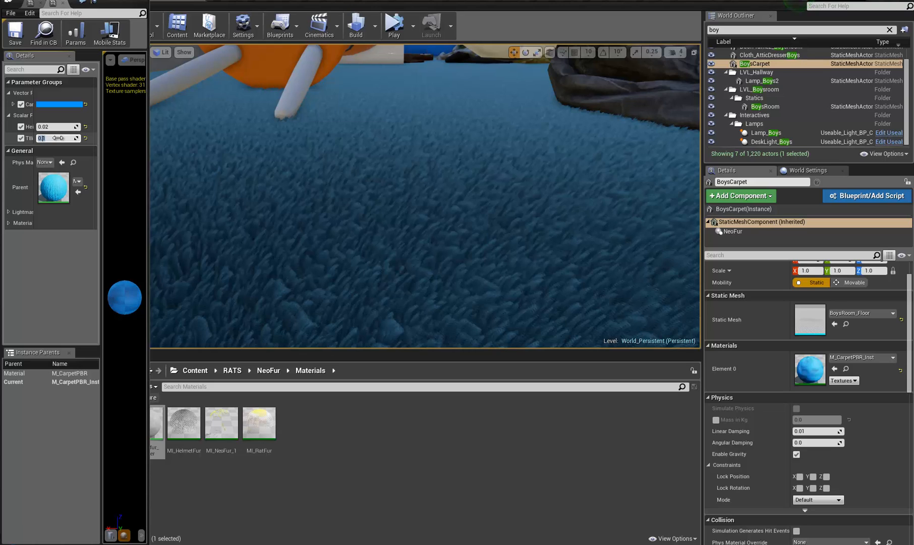
text(64)
key(Return)
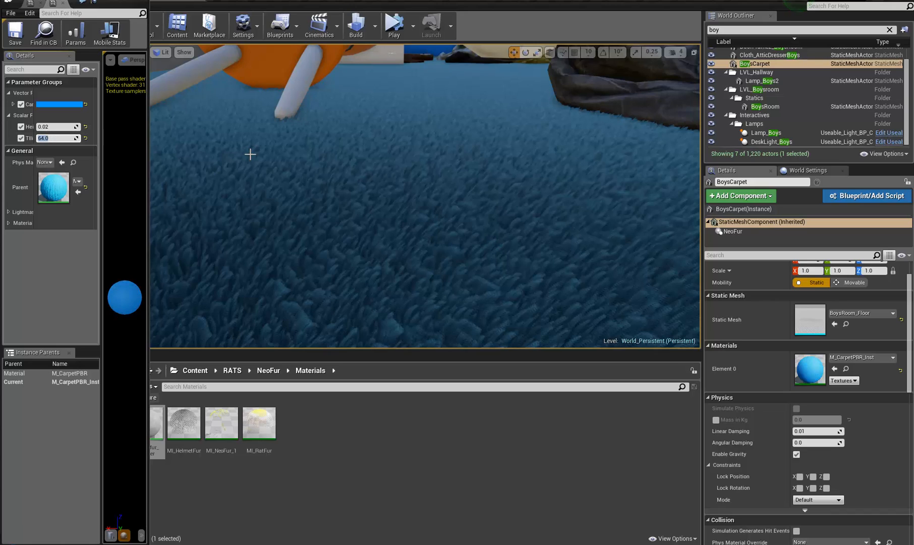
drag(34, 115, 55, 116)
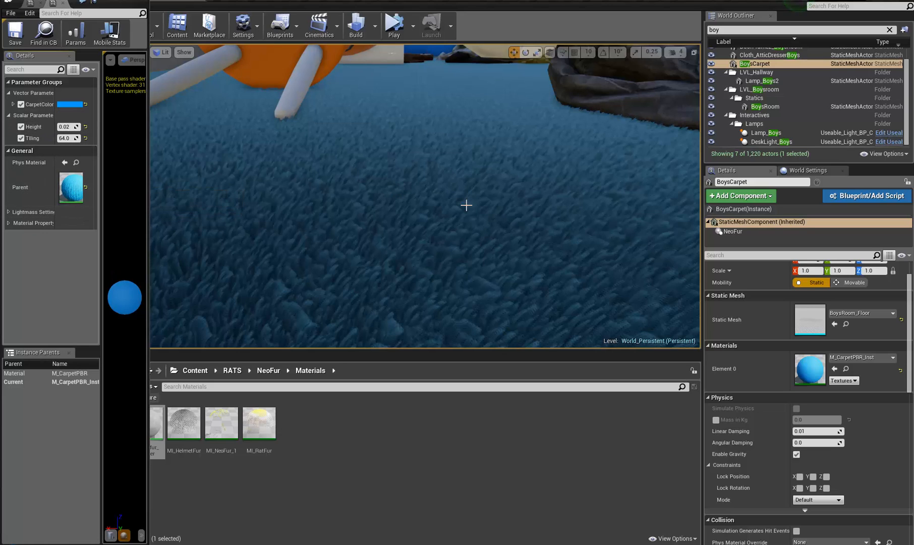
- Examine how Pattern_Scale, Warp_Scale, PatternWarpImage and WarpStrength feed the pattern UVs in M_Neofur_Master's Fur pattern group
right_drag(480, 181, 849, 94)
key(s)
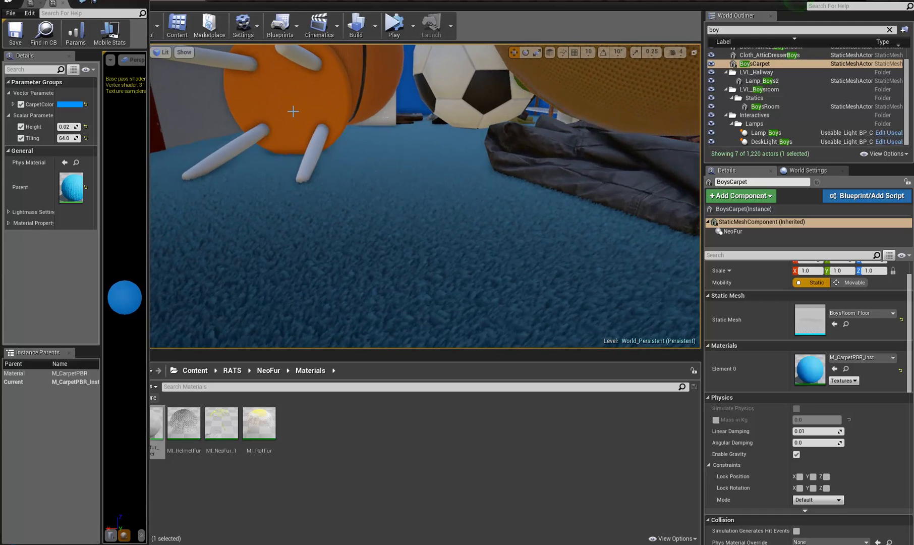
click(170, 2)
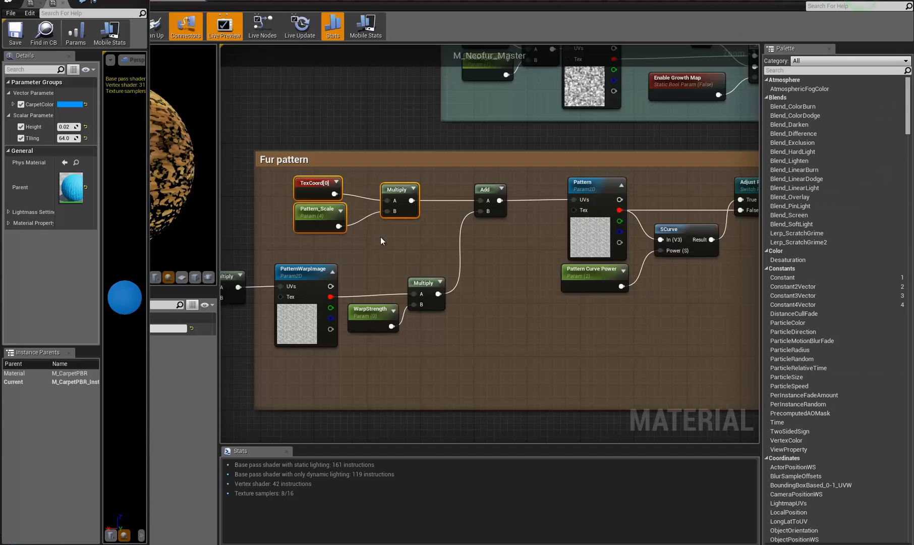
right_drag(394, 246, 483, 225)
scroll(483, 225, down, 2)
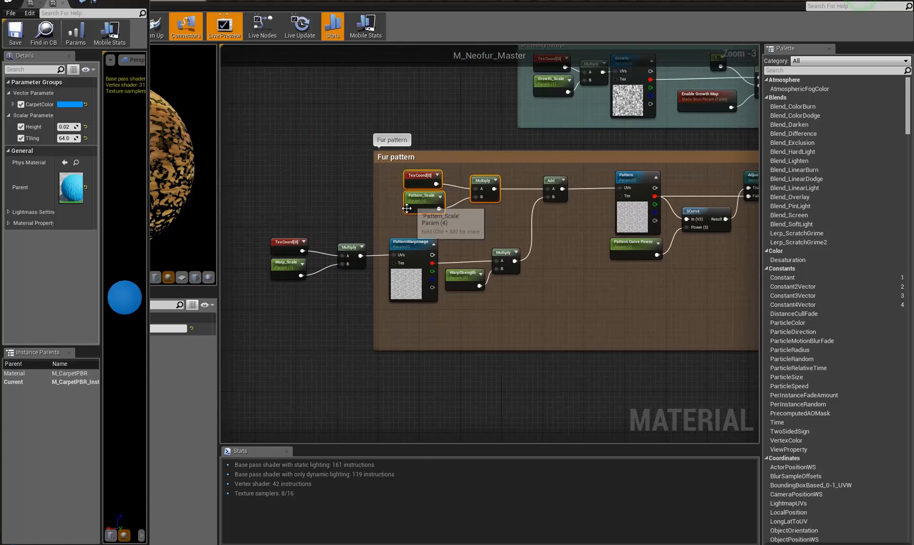
drag(395, 219, 428, 200)
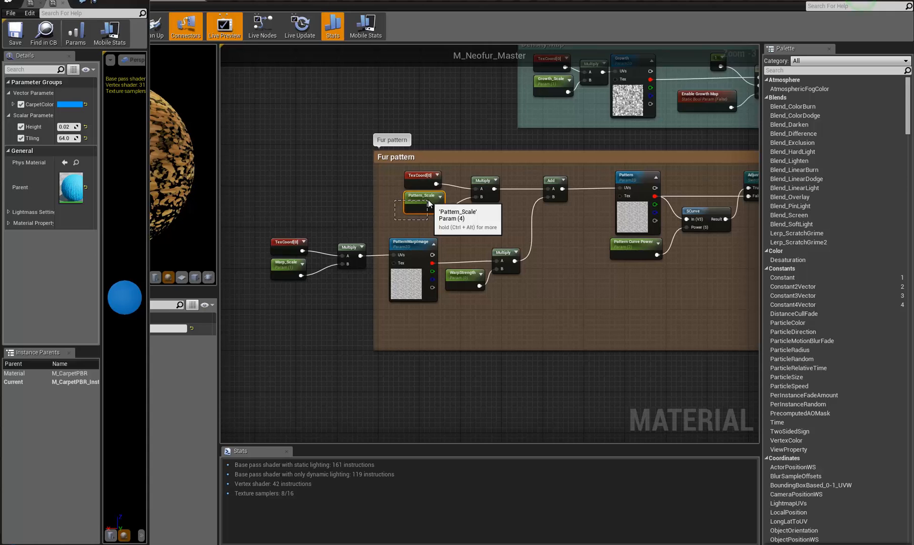
drag(429, 203, 428, 204)
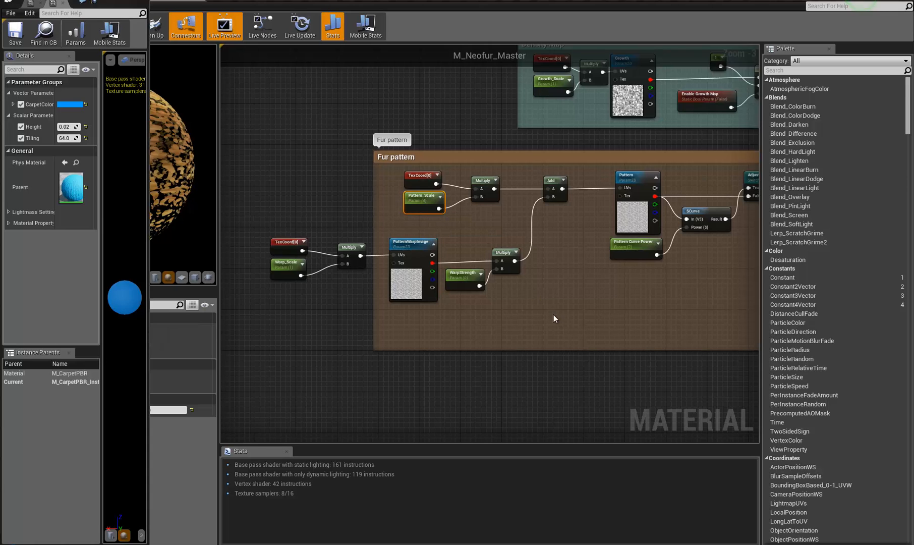
mouse_move(553, 318)
right_down()
mouse_move(448, 299)
mouse_move(614, 306)
mouse_move(556, 313)
right_up()
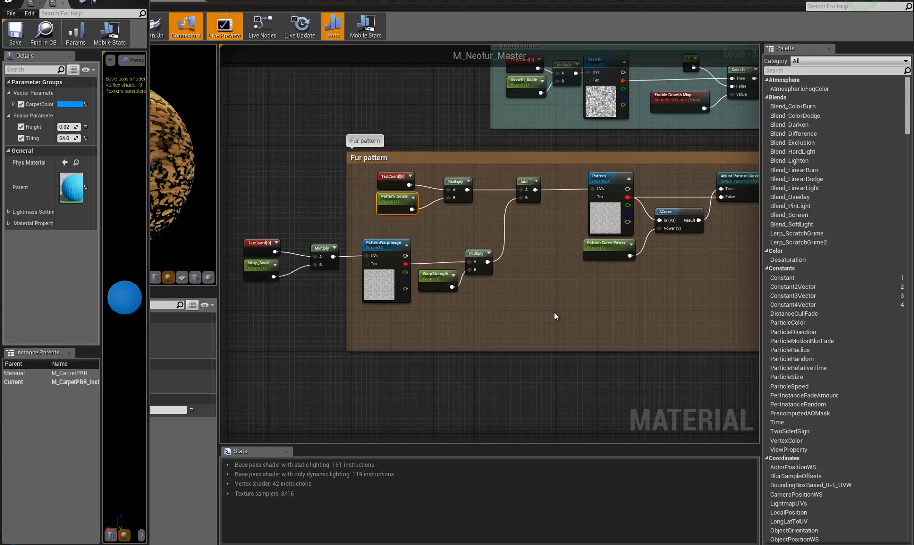
right_drag(366, 248, 440, 258)
scroll(479, 245, up, 3)
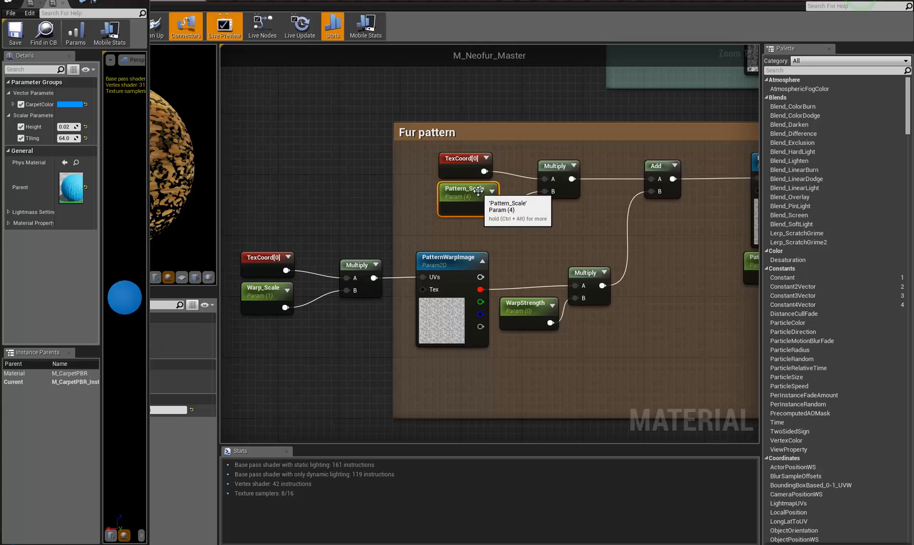
right_drag(603, 225, 586, 237)
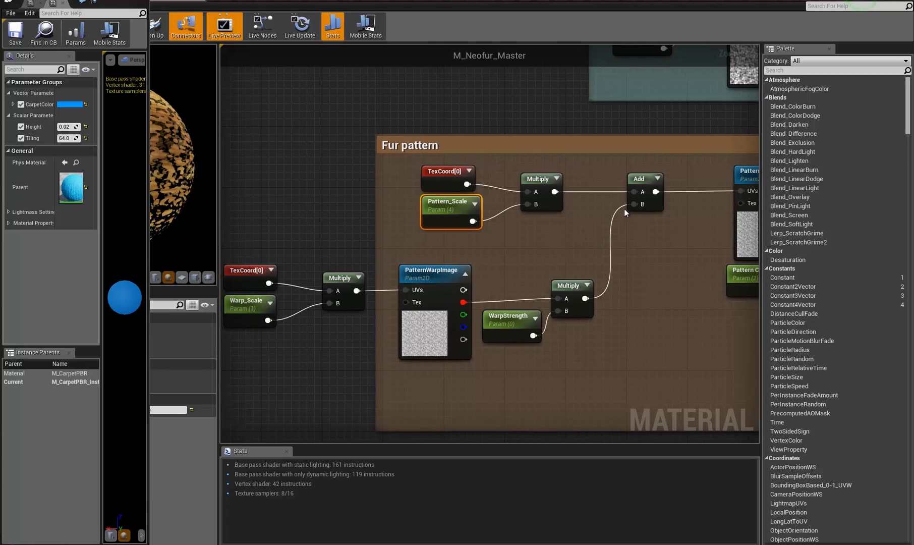
right_drag(430, 259, 447, 258)
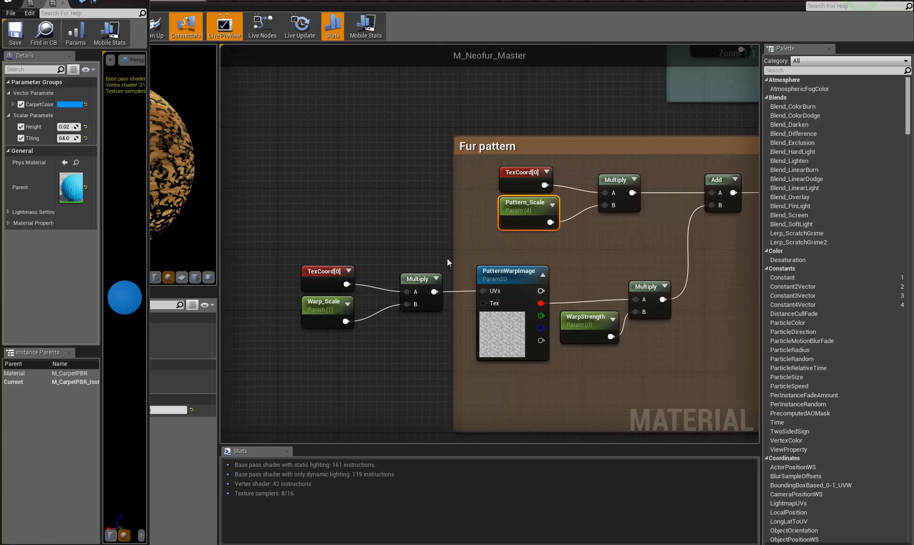
right_drag(550, 259, 442, 263)
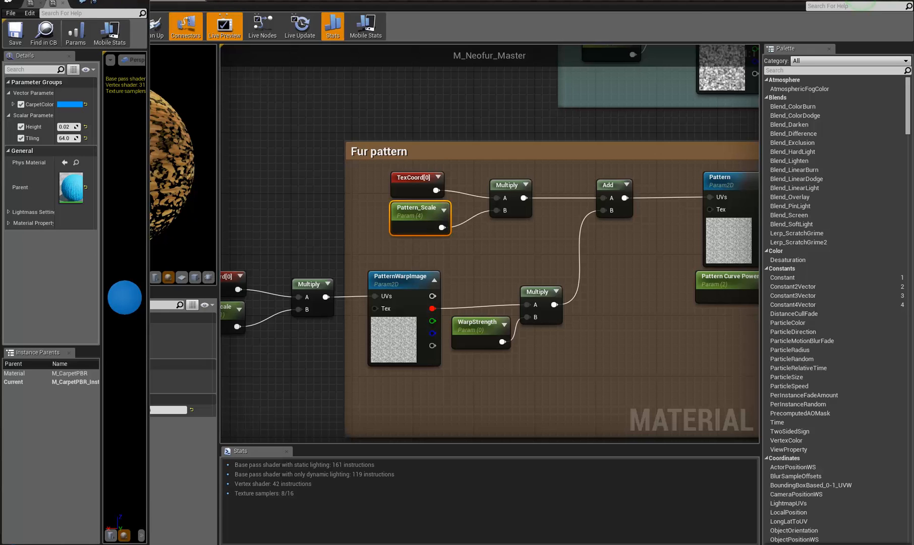
- Return to the level editor and widen the floating material instance window beside the viewport
drag(14, 1, 81, 1)
click(46, 1)
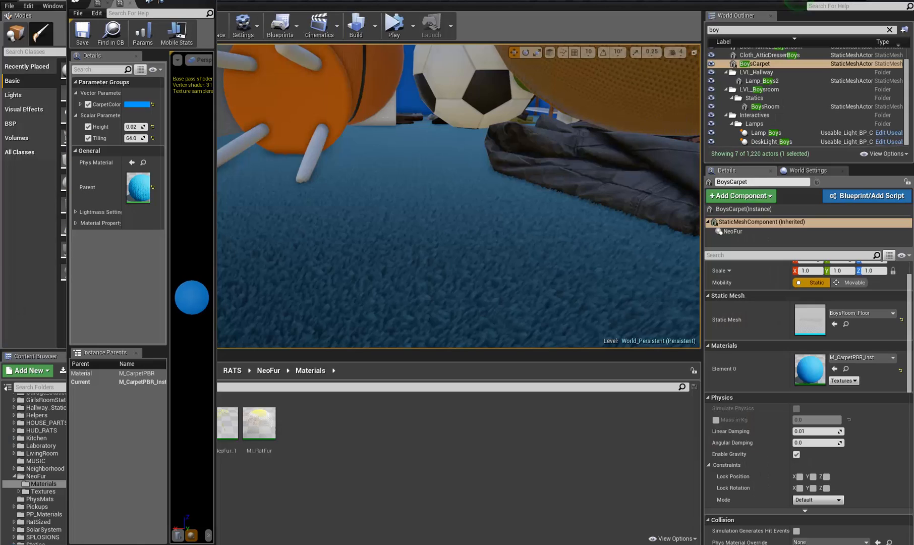
drag(148, 1, 81, 1)
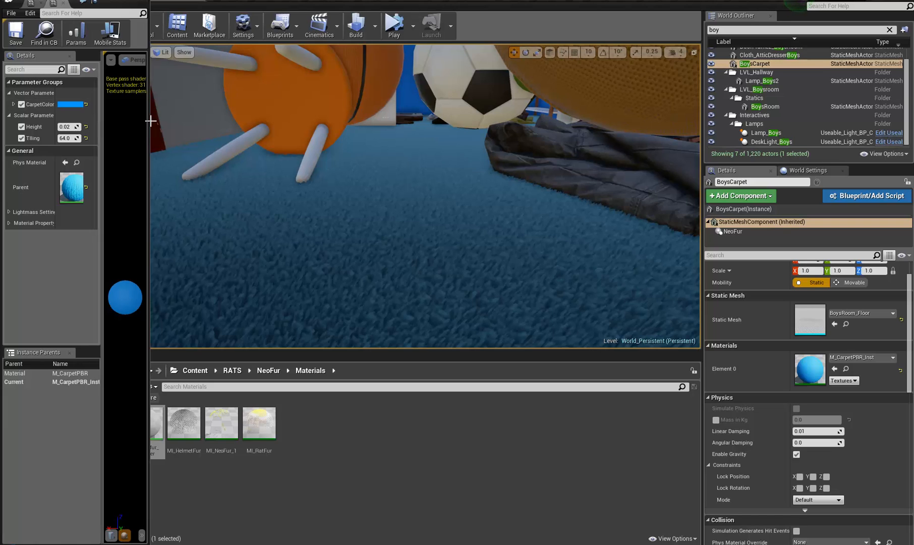
drag(150, 121, 222, 123)
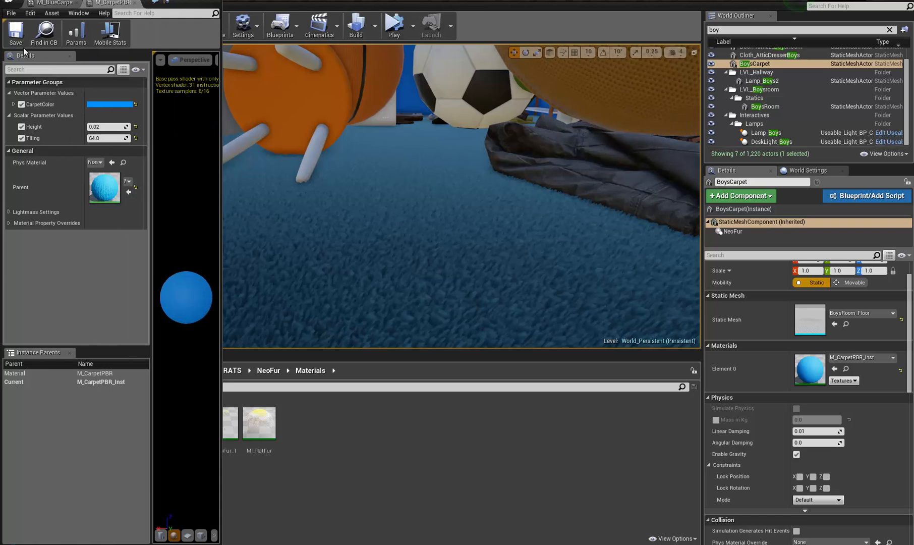
- Review the Pattern_Scale, Warp_Scale and WarpStrength settings of MI_BlueCarpetFur
click(60, 4)
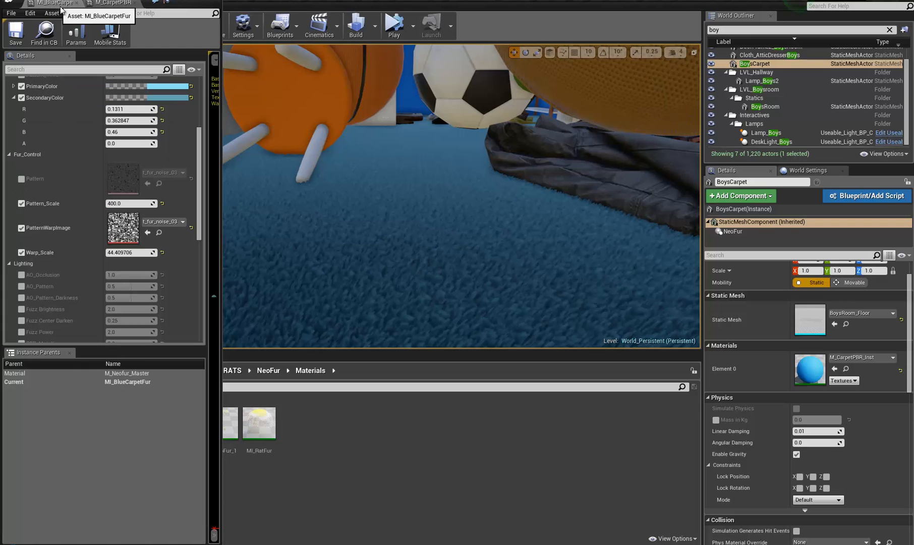
scroll(65, 284, down, 5)
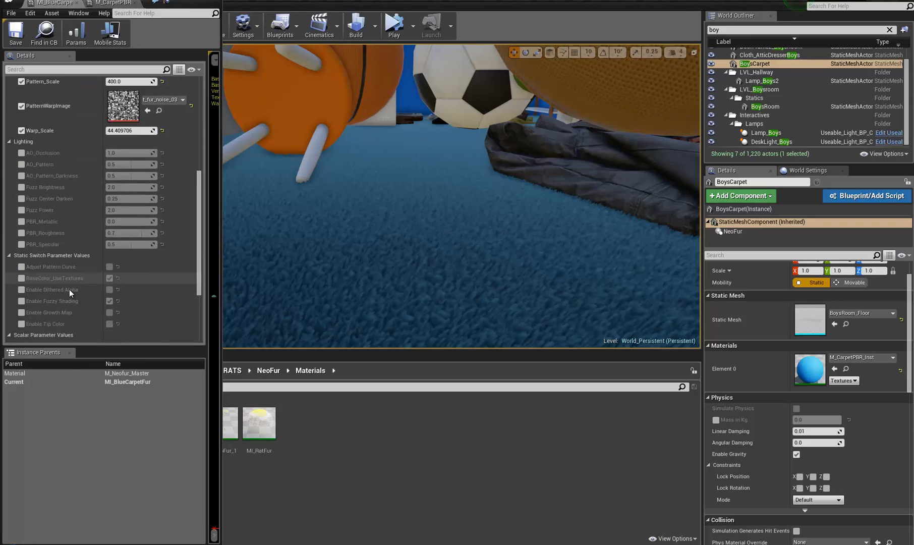
scroll(69, 289, down, 2)
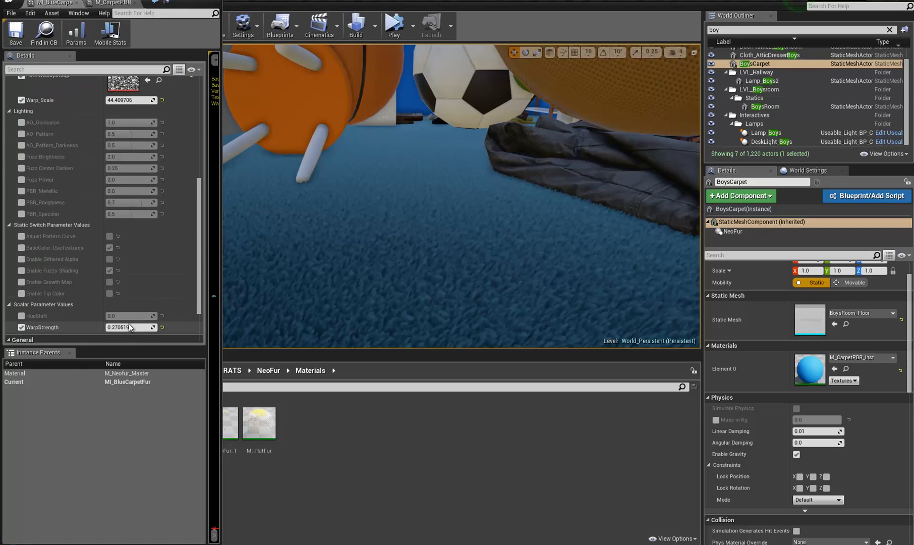
scroll(124, 315, up, 6)
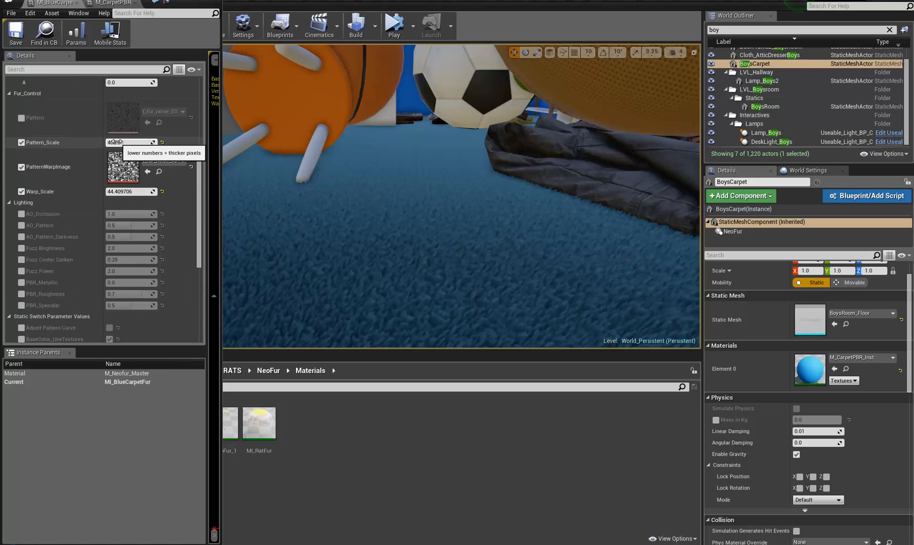
scroll(116, 143, up, 3)
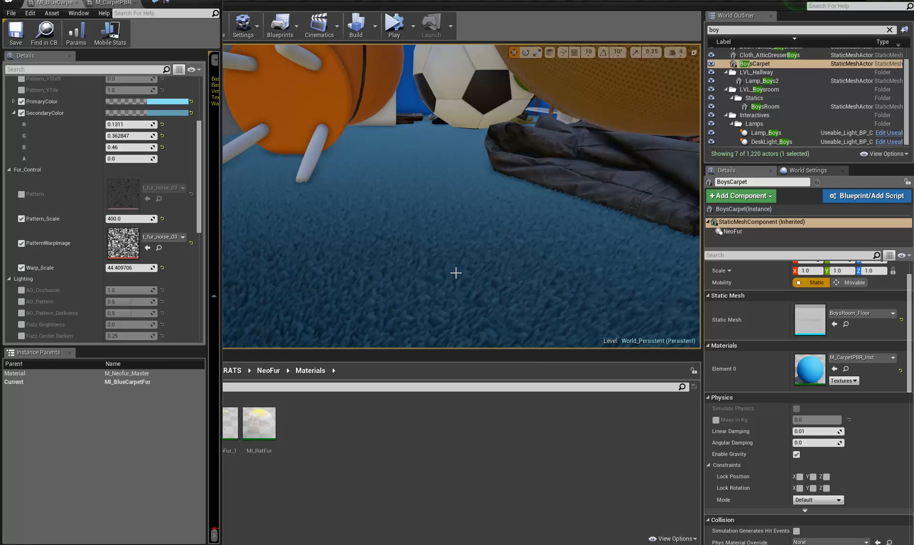
- Raise the blue Plastic_Chair slightly so its leg sits higher in the carpet fur, and deselect it
right_drag(456, 272, 786, 252)
right_drag(461, 197, 148, 333)
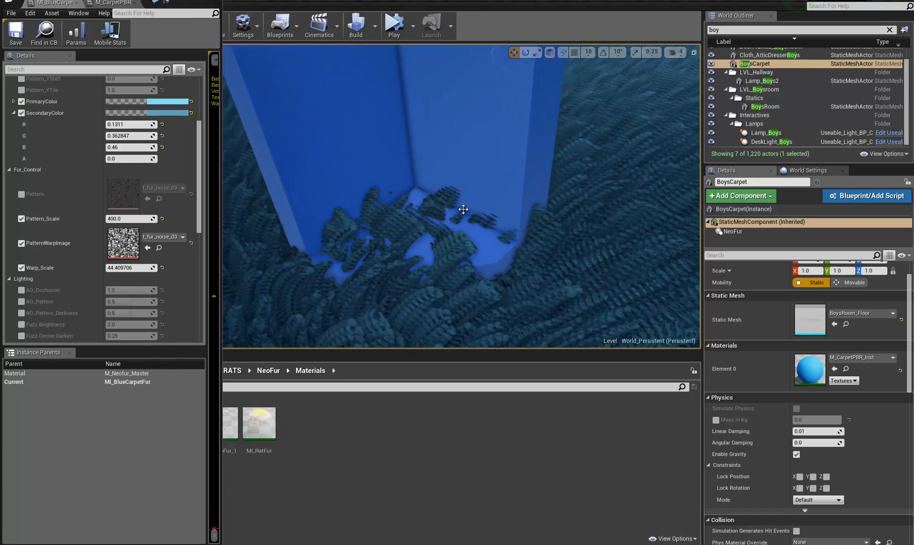
click(492, 146)
scroll(501, 141, down, 6)
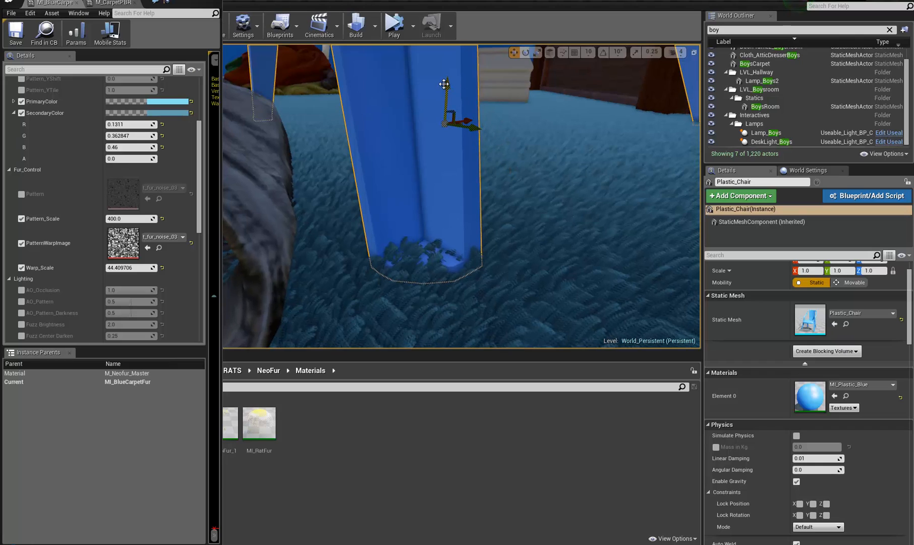
drag(444, 83, 442, 80)
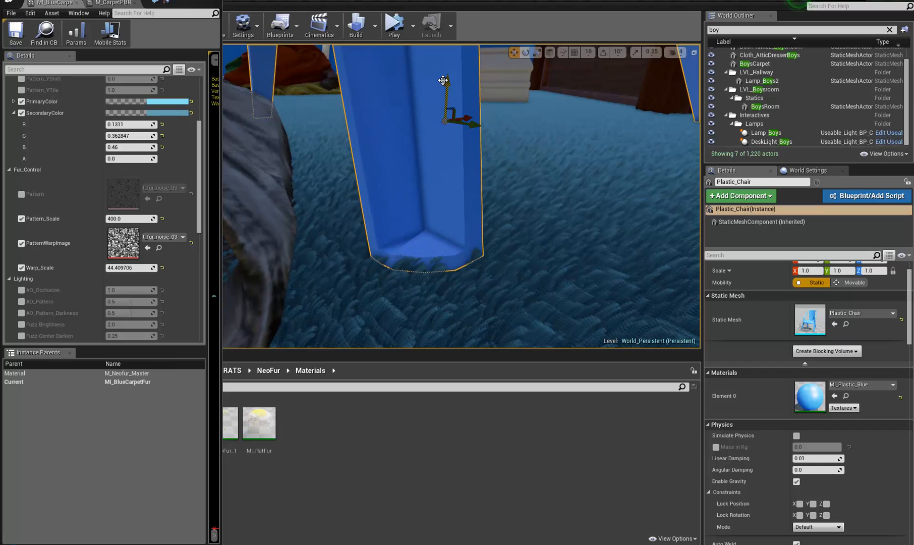
right_drag(509, 232, 151, 235)
key(Escape)
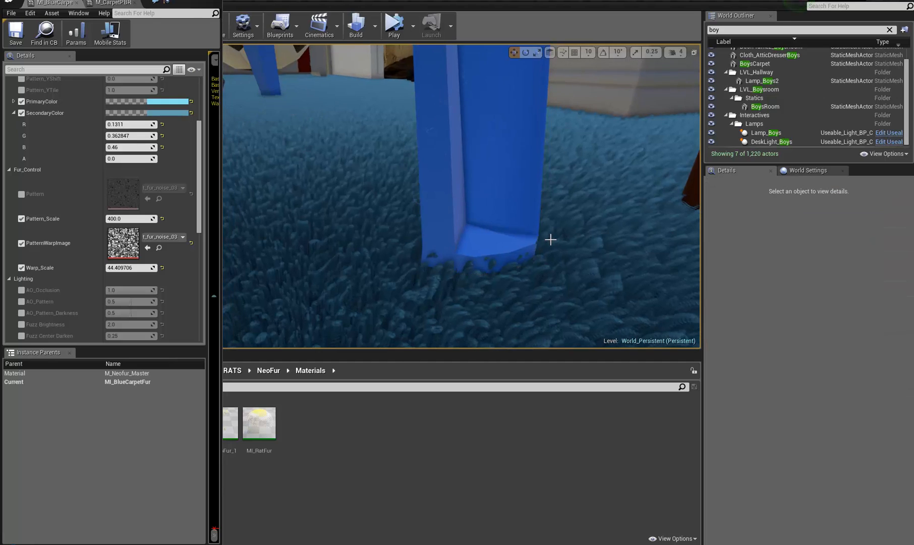
- Select the BoysCarpet's NeoFur component near the chair leg and enable Skip Rendering to hide its fur
right_drag(526, 265, 615, 270)
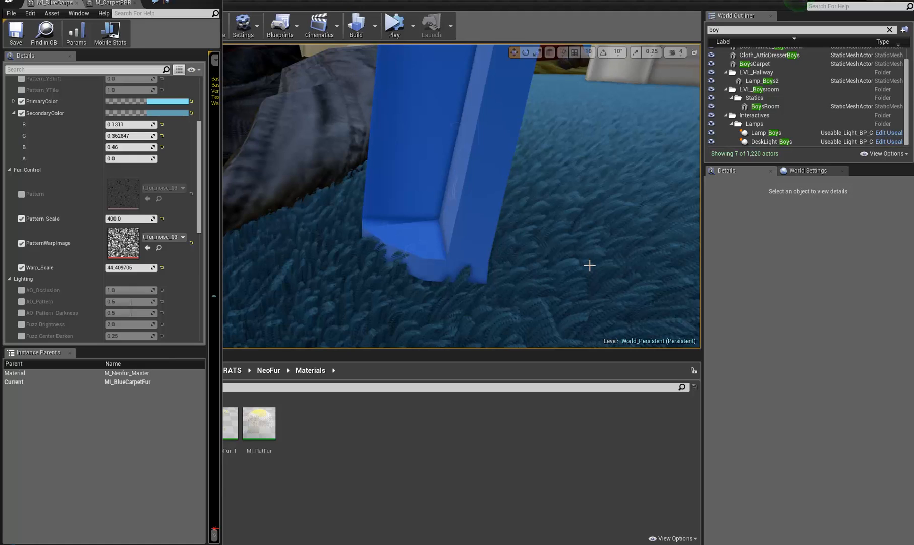
mouse_move(589, 265)
right_down()
mouse_move(357, 236)
mouse_move(79, 256)
mouse_move(70, 325)
mouse_move(137, 267)
mouse_move(251, 240)
mouse_move(408, 322)
mouse_move(653, 231)
mouse_move(547, 220)
mouse_move(596, 279)
right_up()
key(w)
click(572, 254)
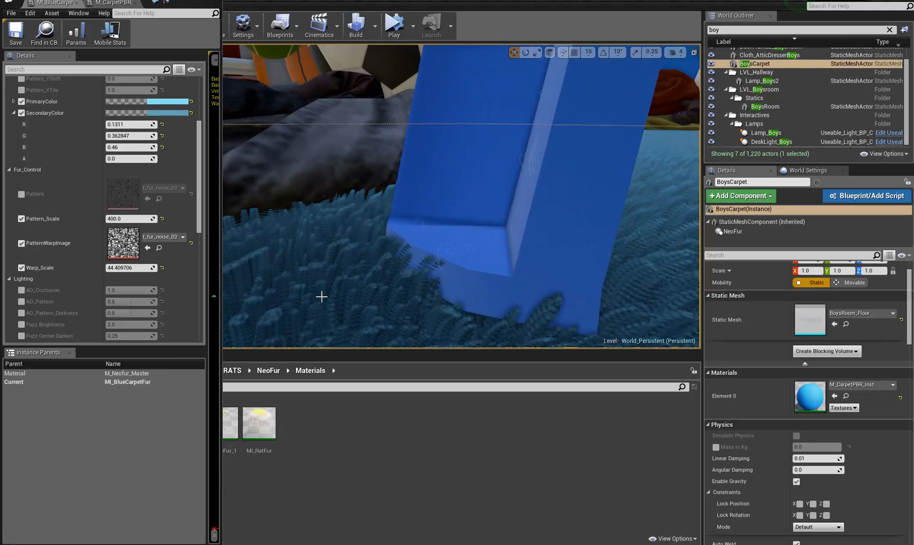
click(739, 232)
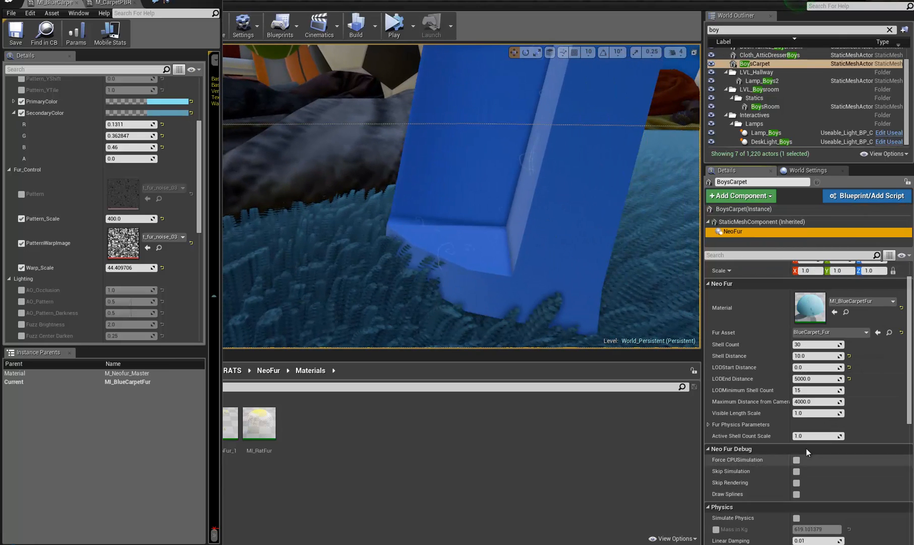
click(796, 482)
- Examine the bare carpet surface and the gaps beneath the raised chair and nearby objects with the fur hidden
scroll(503, 220, up, 5)
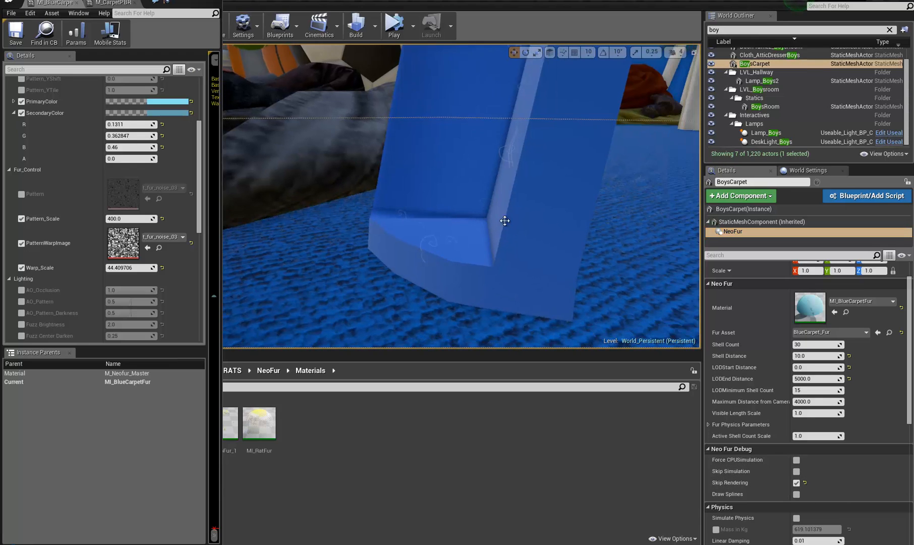
scroll(508, 217, up, 4)
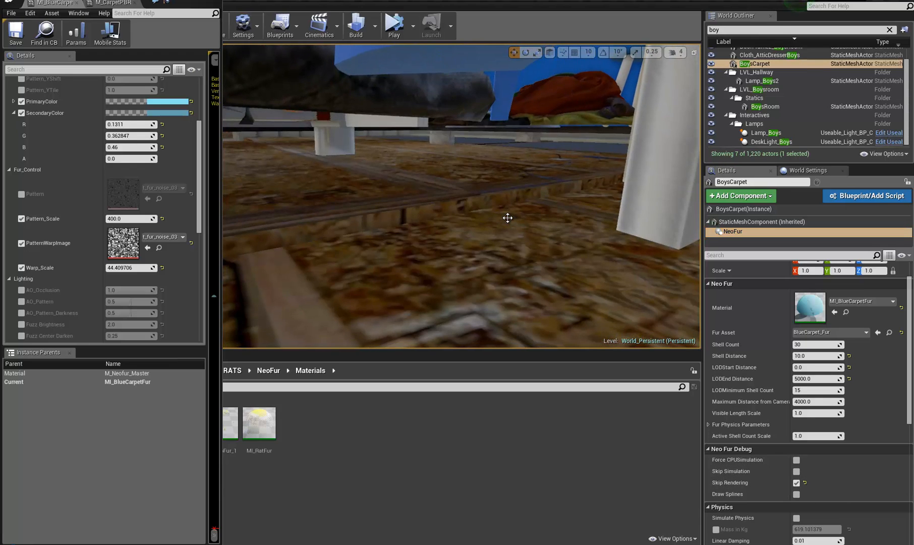
right_drag(657, 205, 798, 198)
key(w)
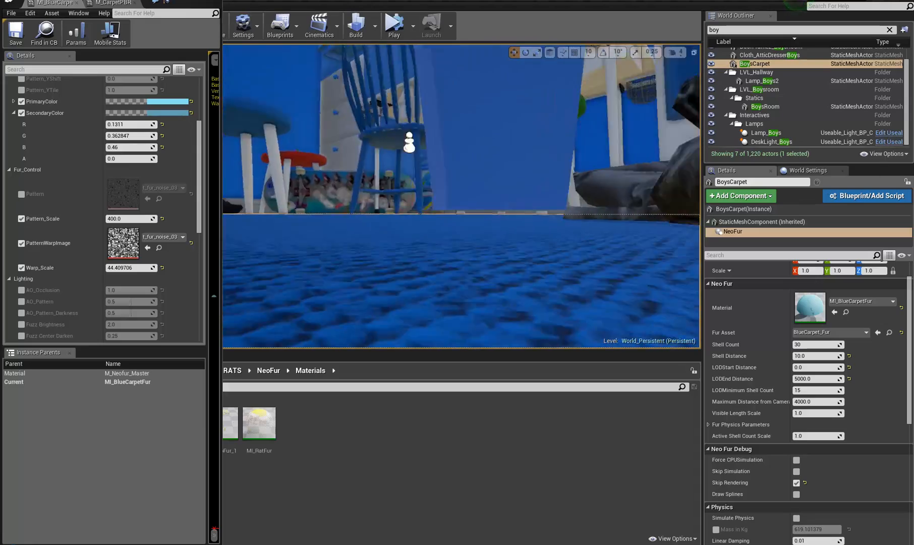
right_drag(504, 206, 347, 199)
key(a)
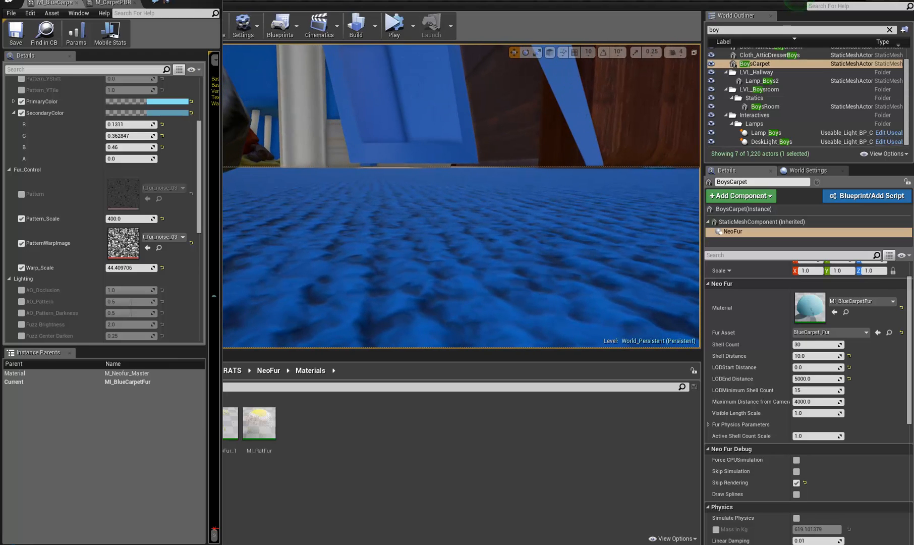
key(a)
right_drag(348, 199, 161, 183)
key(d)
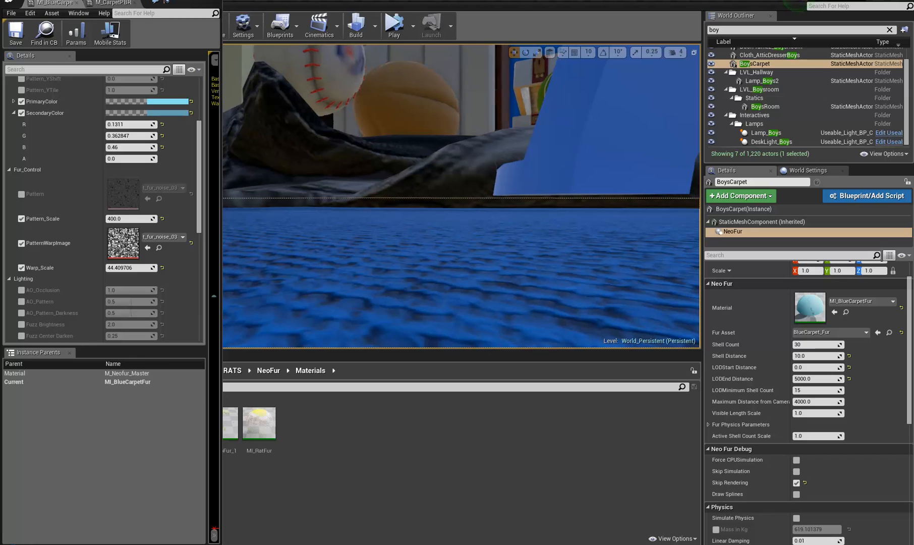
- Turn Skip Rendering back off for the BoysCarpet's NeoFur component and bring the spider spawner by the door into view
right_drag(353, 197, 775, 246)
key(e)
key(w)
key(a)
click(796, 483)
key(s)
key(s)
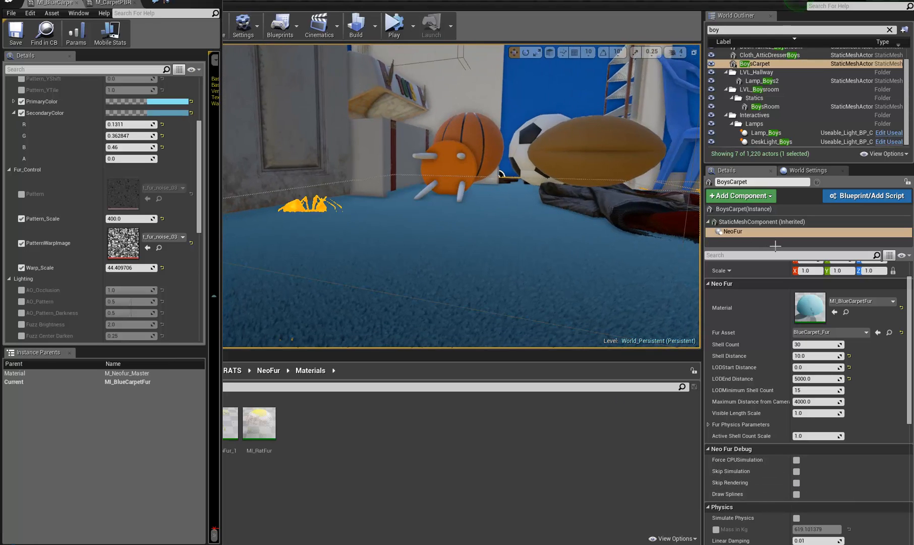
- Set the SpiderSpawner on the carpet to Active and start simulating the level
click(301, 205)
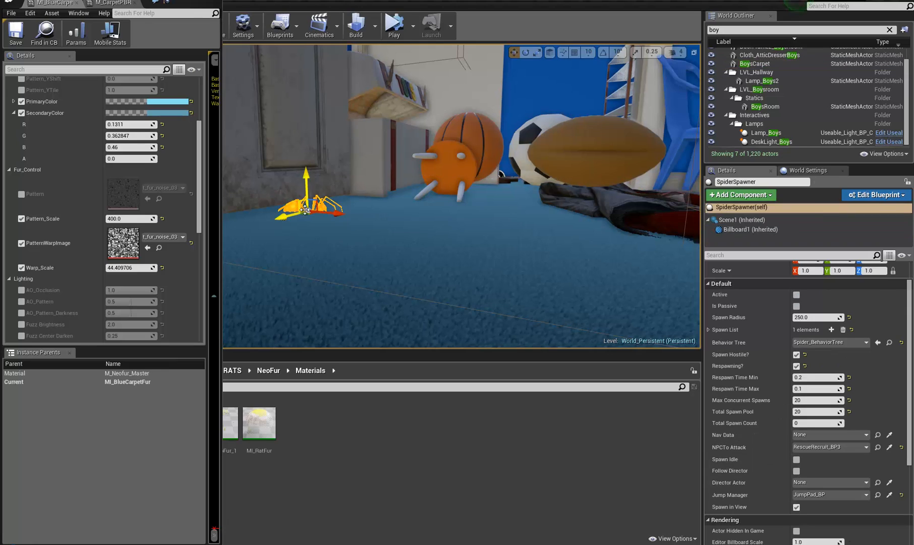
click(796, 294)
click(413, 26)
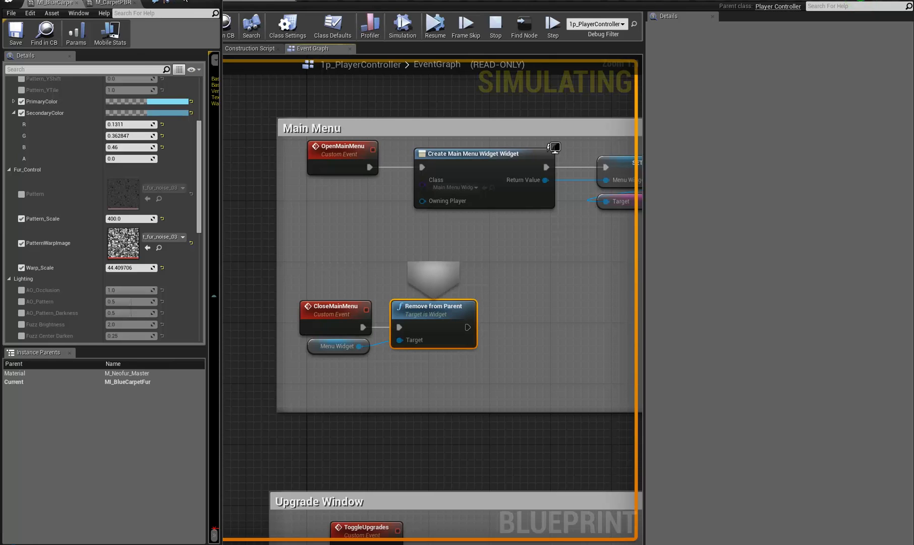
- Continue the simulation past the breakpoints in the 1p_PlayerController and World_Persistent event graphs
click(185, 0)
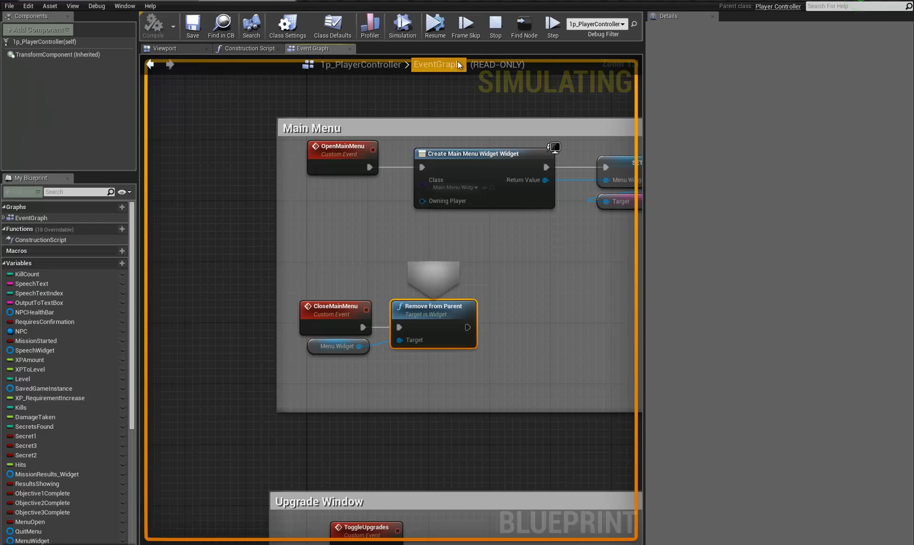
click(83, 0)
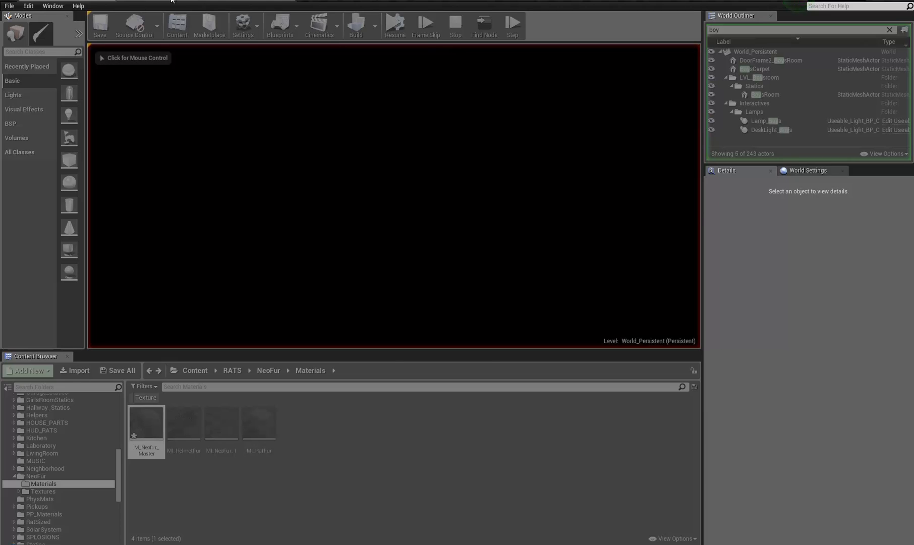
click(233, 1)
click(275, 1)
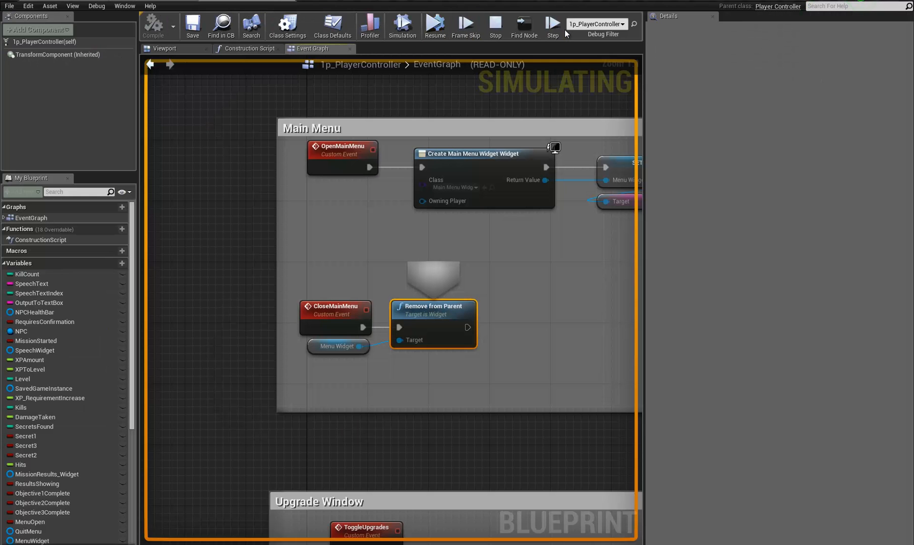
click(436, 28)
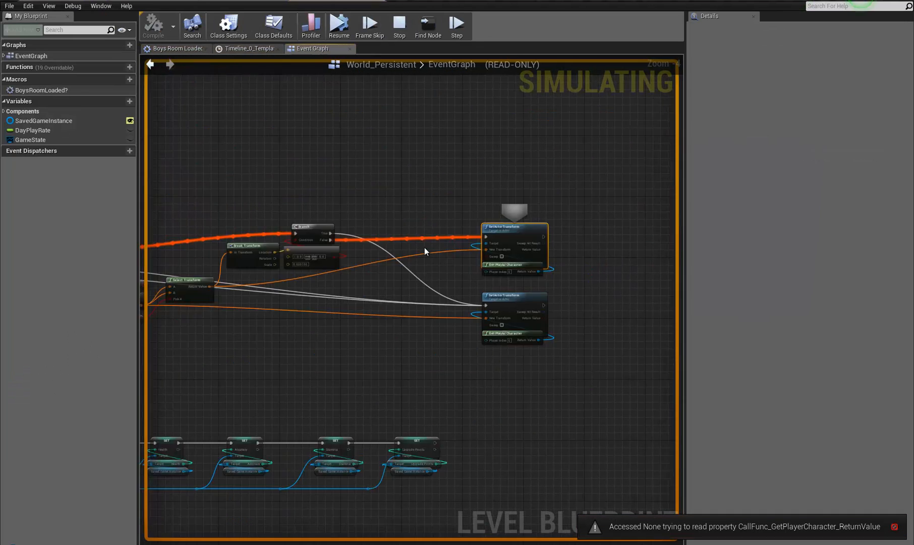
click(345, 32)
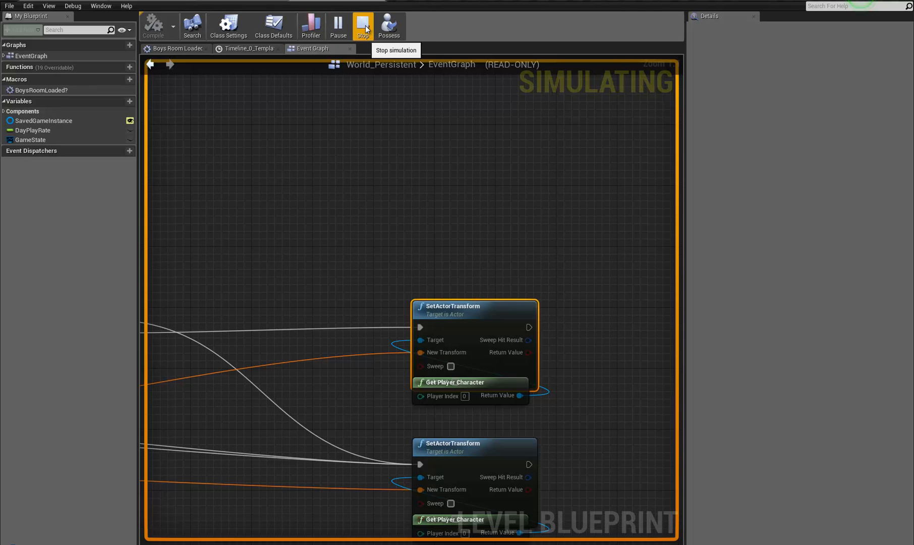
click(362, 30)
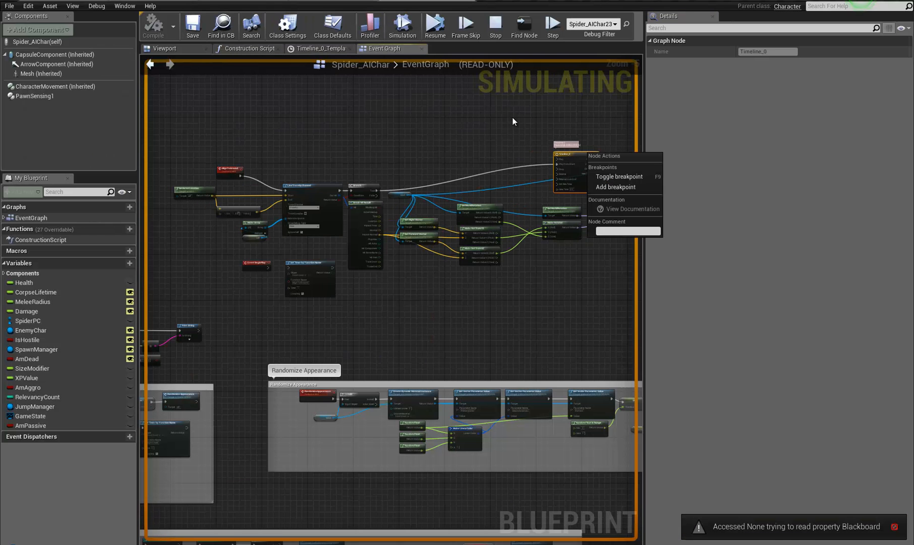
- Inspect the paused Timeline_0 node in Spider_AIChar's event graph and resume the simulation
right_drag(512, 117, 418, 152)
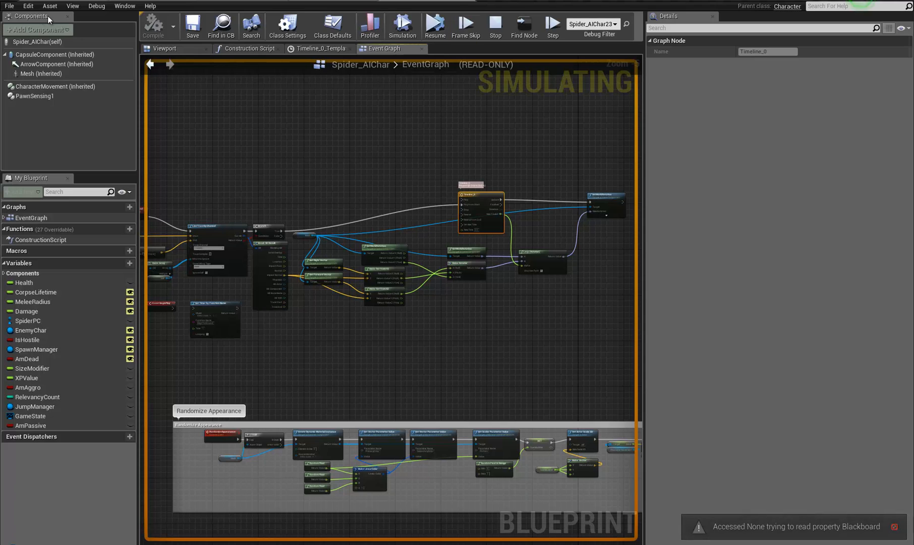
right_drag(496, 215, 440, 238)
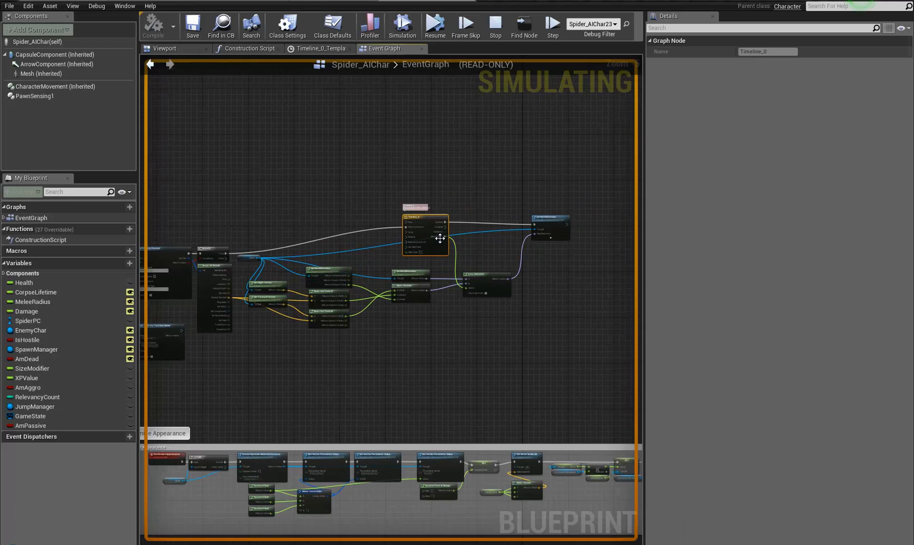
scroll(440, 238, up, 5)
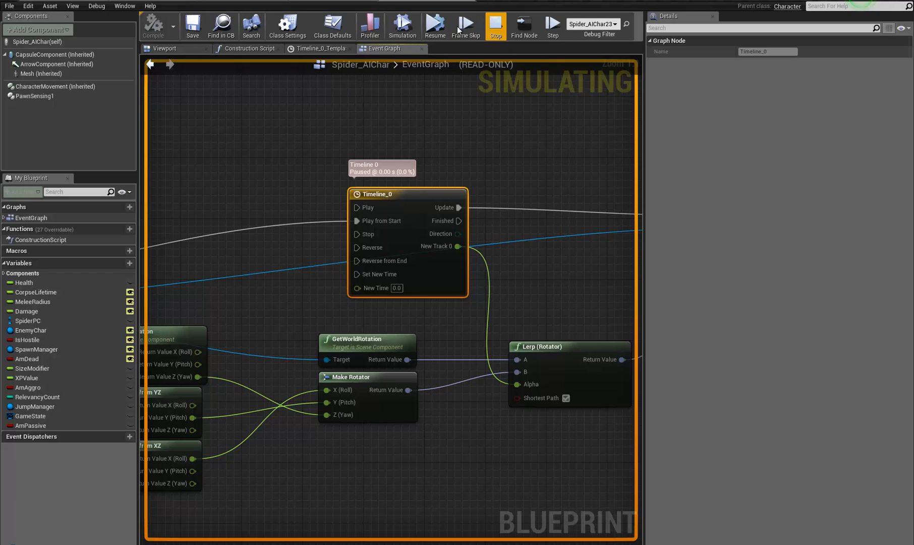
click(432, 26)
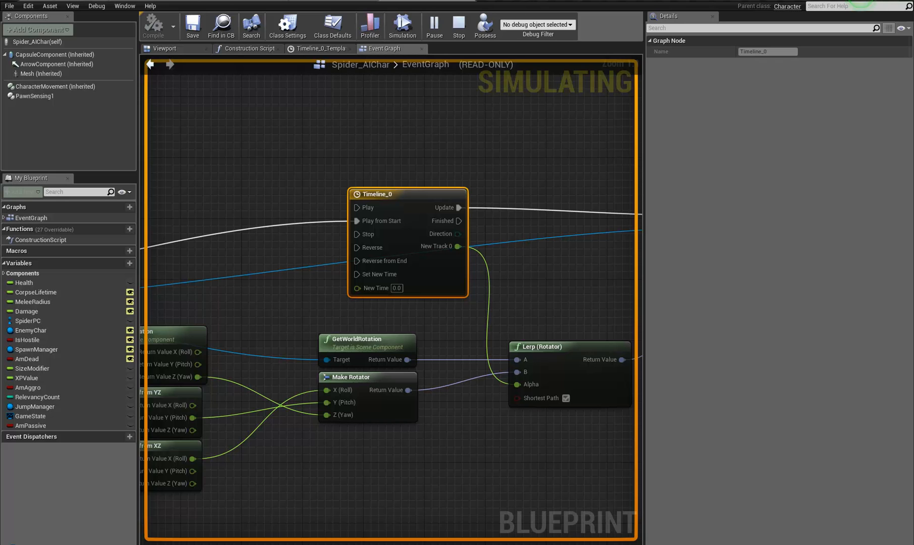
- Return to the level editor, pause the simulation, and check how the spiders' legs meet the carpet fur
click(81, 1)
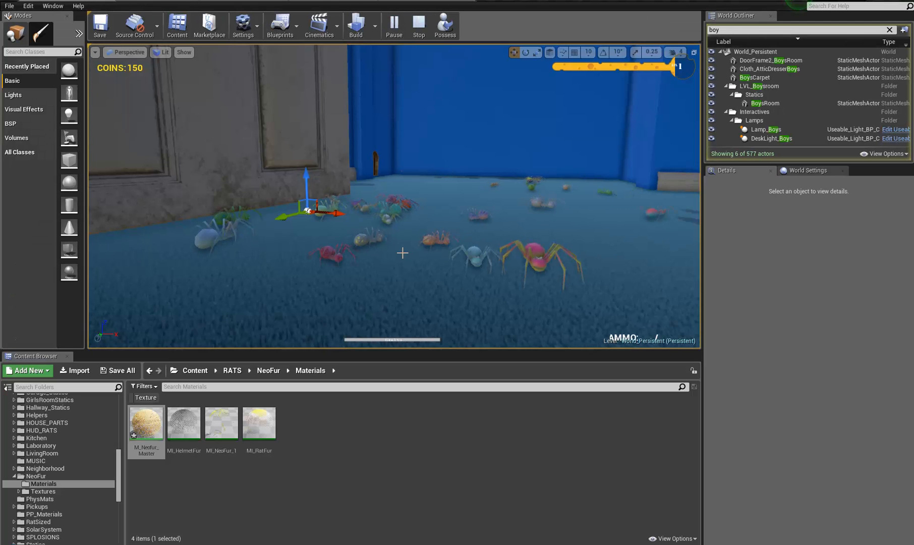
right_drag(440, 266, 464, 274)
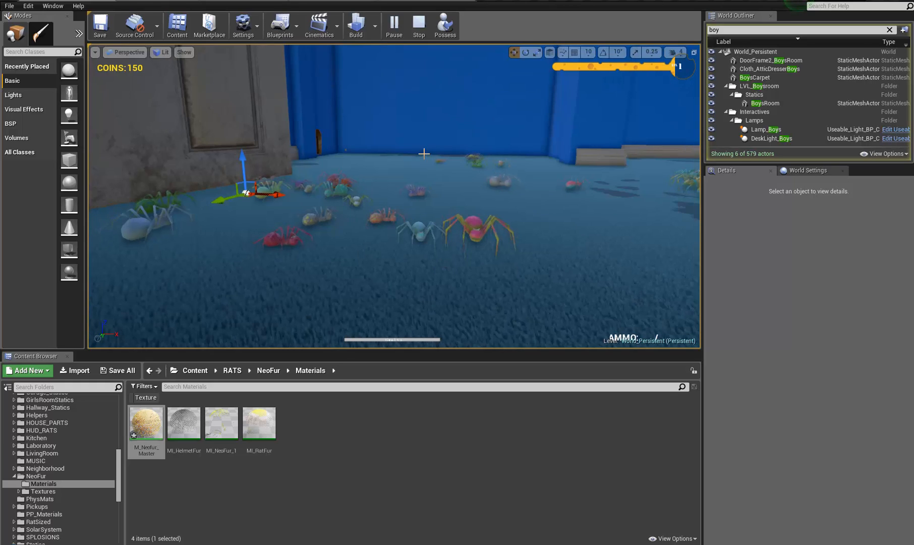
click(395, 28)
right_drag(407, 215, 285, 222)
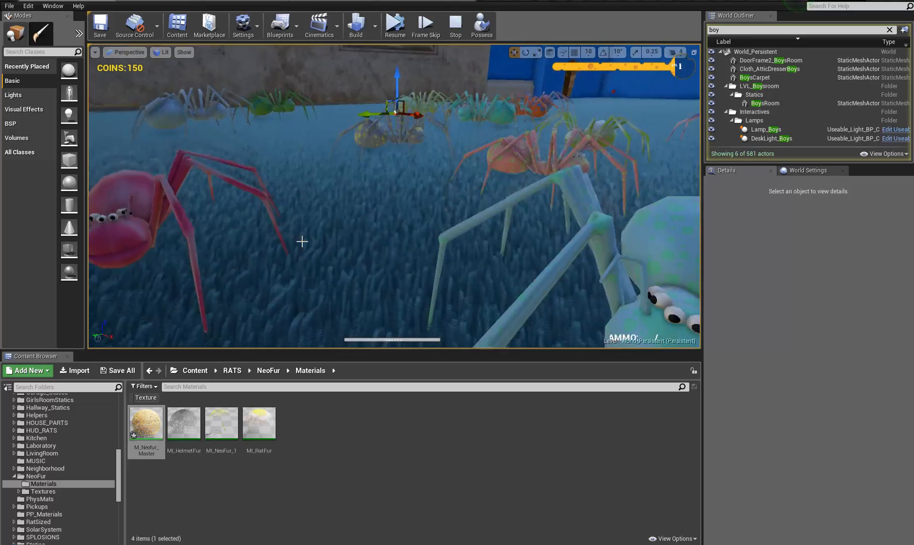
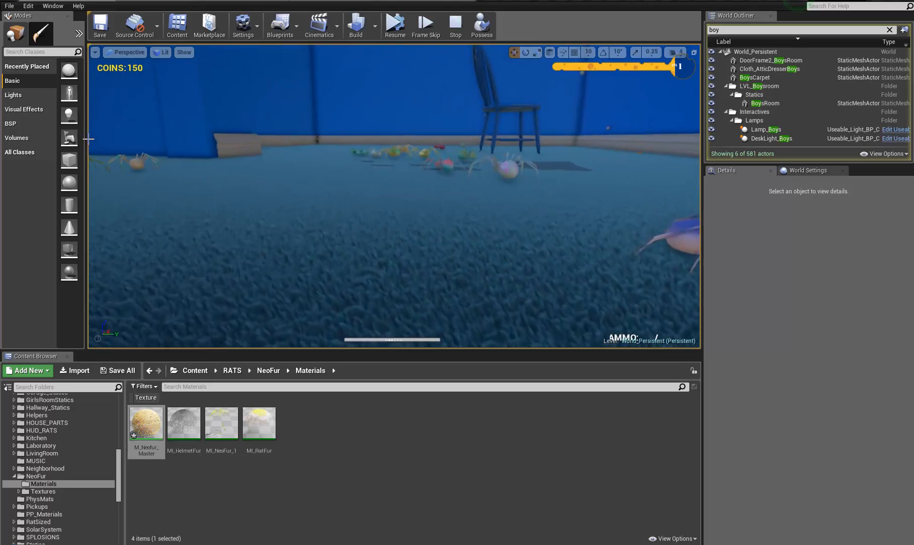
- Tour the paused level from the boys' room through the hallway and the pink bedroom, and return to the boys' room
right_drag(142, 129, 174, 127)
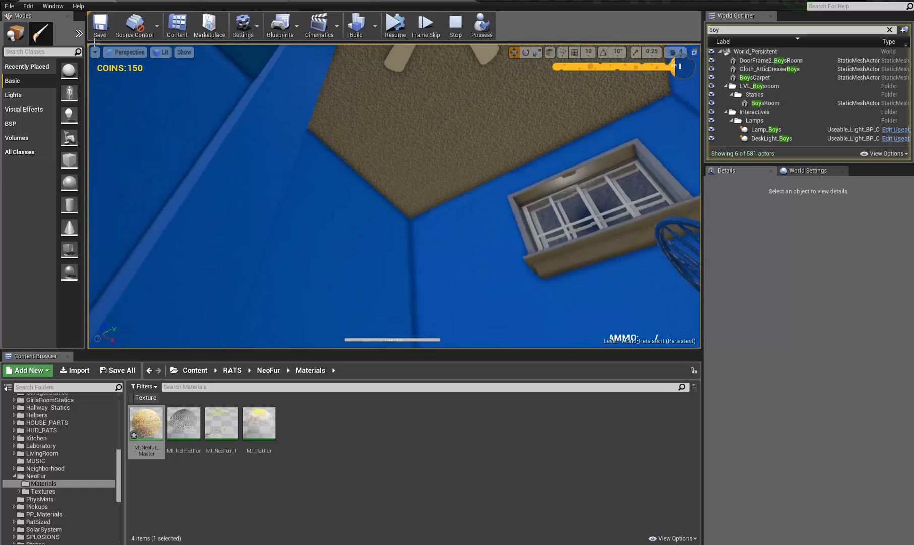
right_drag(95, 43, 698, 230)
right_drag(271, 209, 350, 148)
right_drag(88, 227, 87, 177)
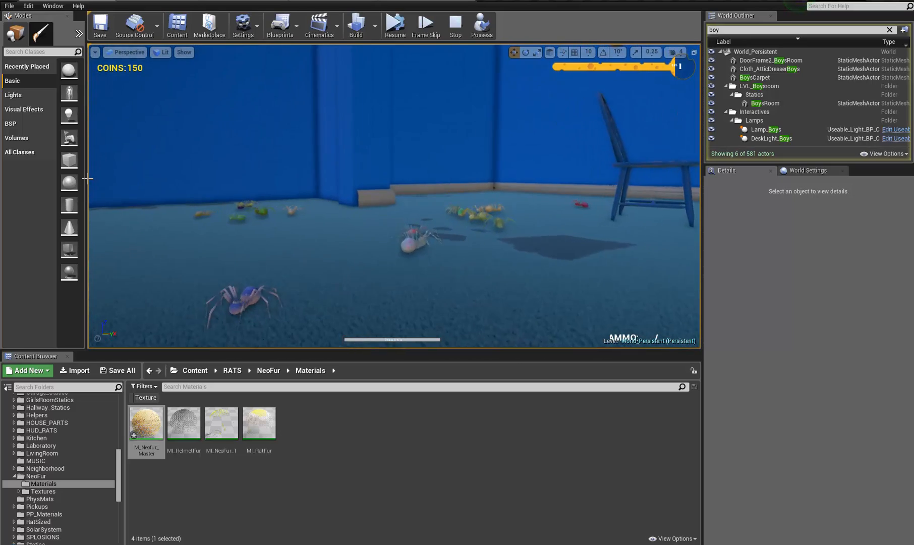
drag(119, 450, 122, 393)
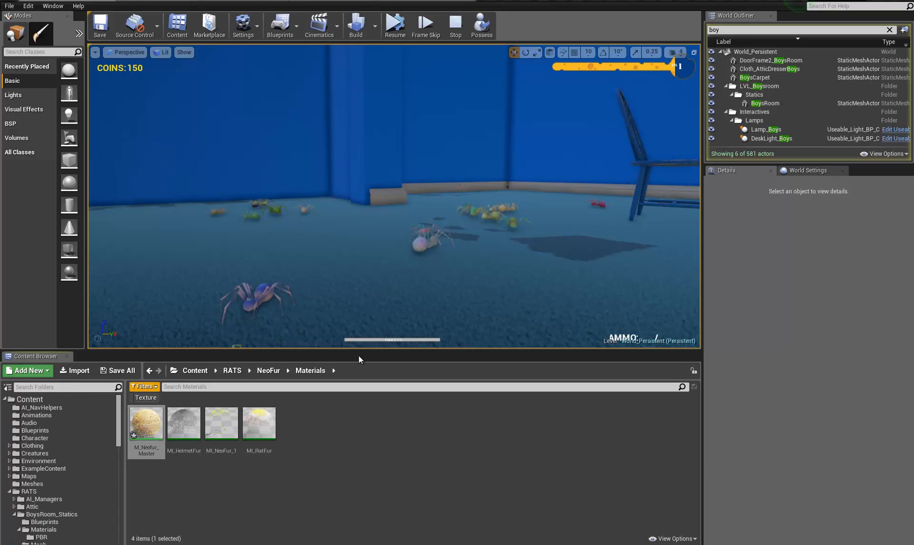
mouse_move(448, 275)
right_down()
mouse_move(318, 335)
mouse_move(390, 311)
mouse_move(111, 251)
mouse_move(404, 290)
mouse_move(385, 259)
mouse_move(442, 271)
right_up()
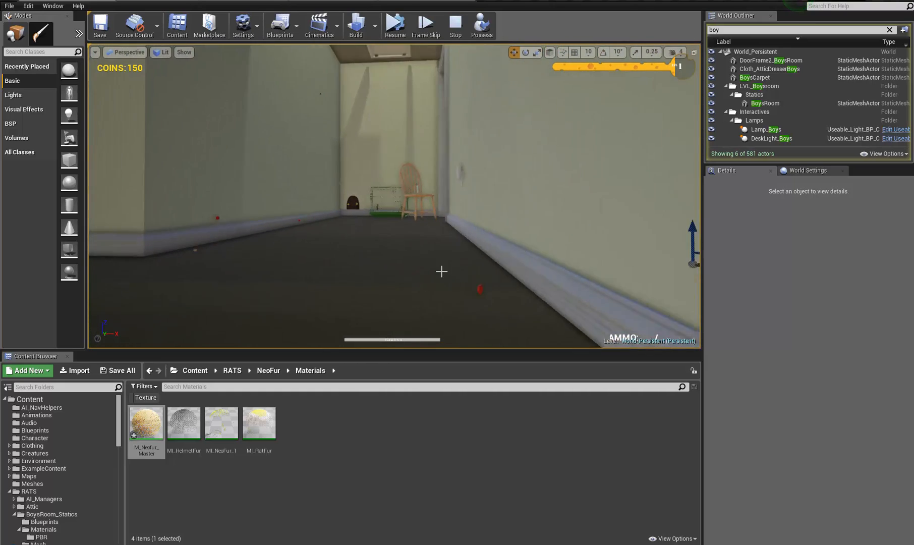
right_drag(519, 258, 118, 285)
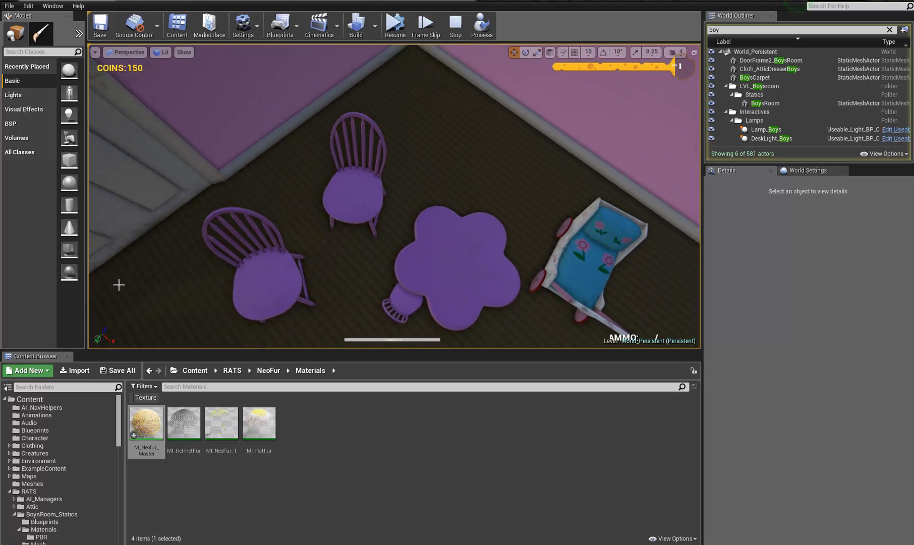
right_drag(112, 240, 459, 276)
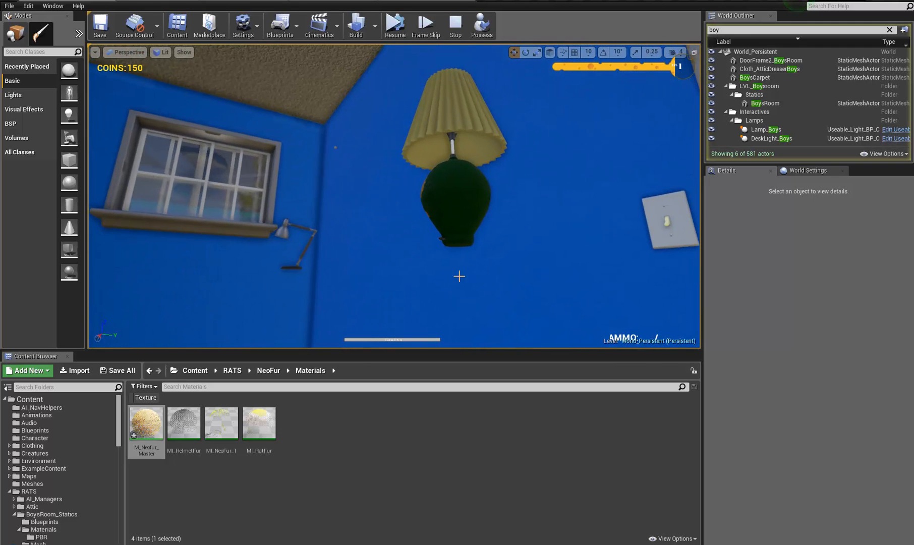
- Select the Lamp_Boys light, check the shadows on the carpet fur, and stop the simulation
right_drag(468, 200, 429, 193)
click(426, 192)
right_drag(286, 255, 178, 261)
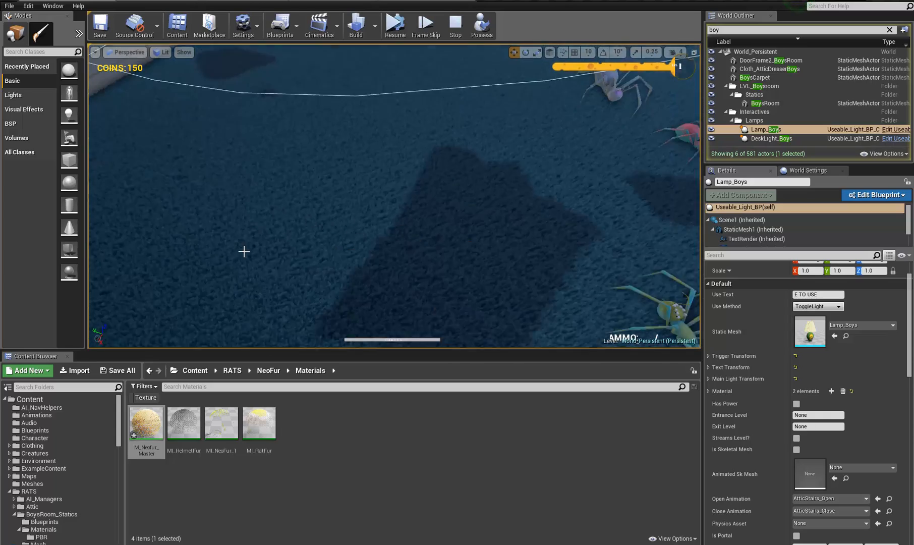
click(456, 26)
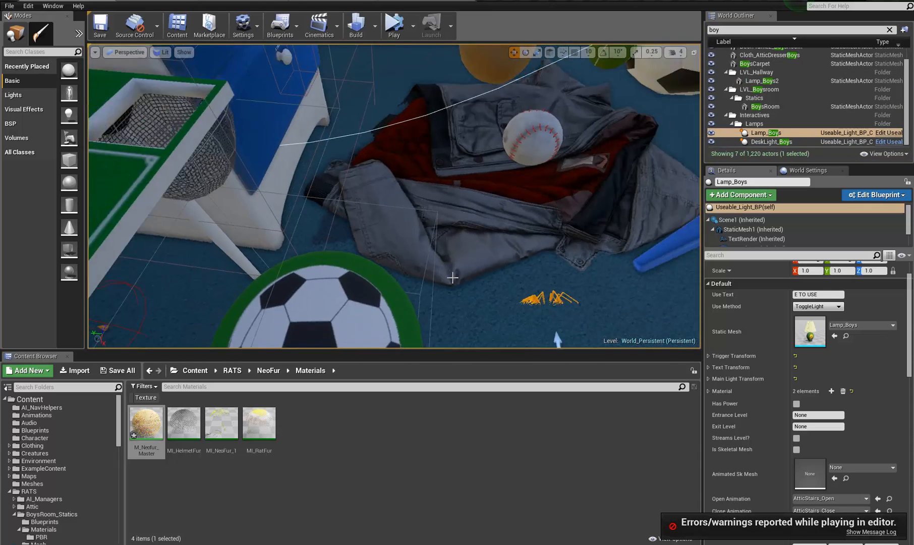
- Select the BoysCarpet mesh beside the jacket and focus the view on it
right_drag(471, 183, 483, 323)
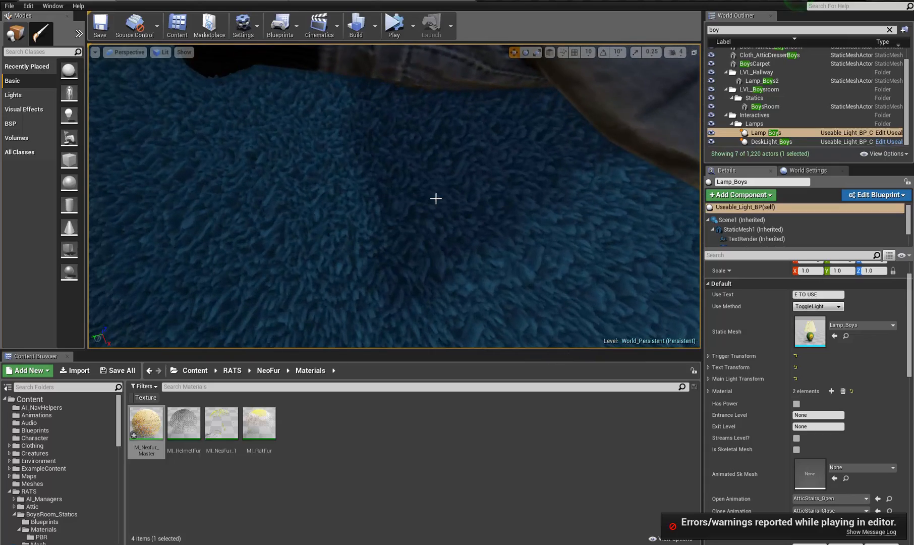
click(436, 199)
key(f)
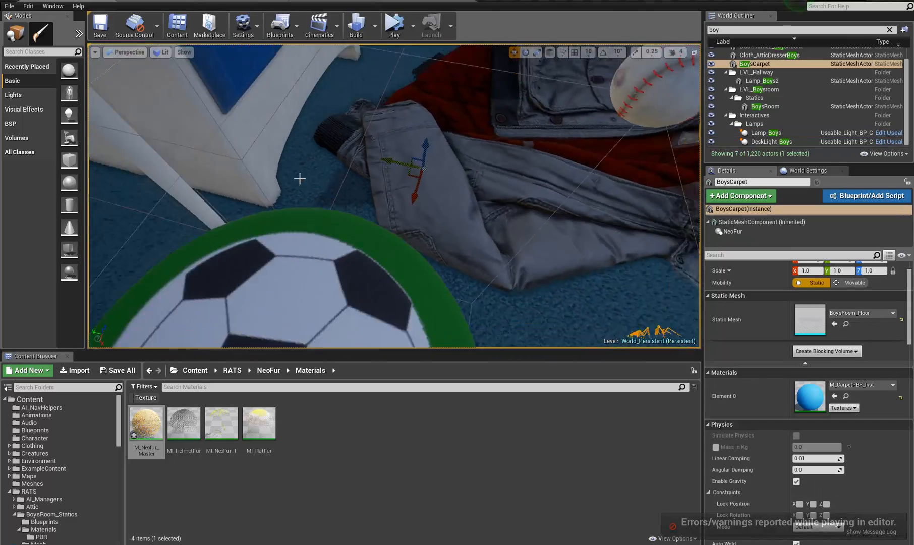
- Survey the boys' room carpet from above and at floor level, examining where its fur shows
right_drag(300, 179, 250, 88)
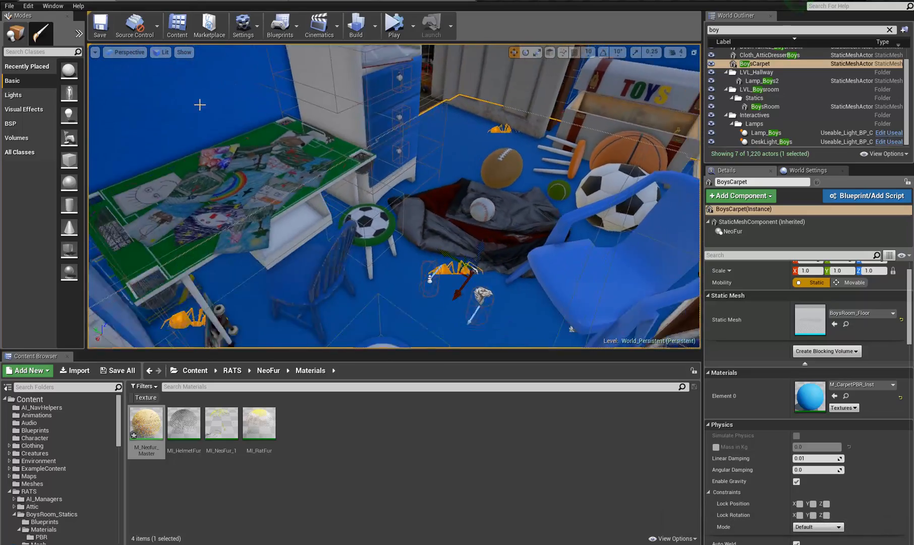
right_drag(192, 173, 158, 220)
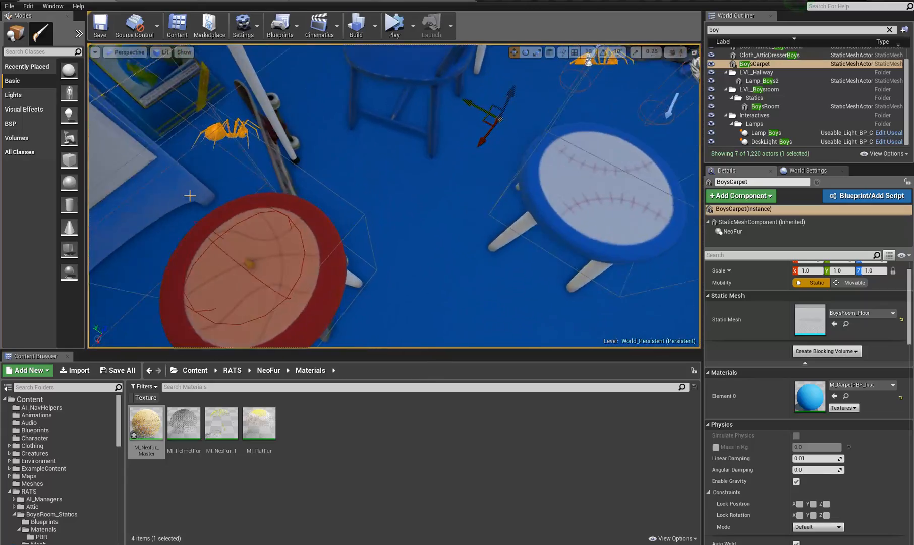
scroll(190, 195, up, 5)
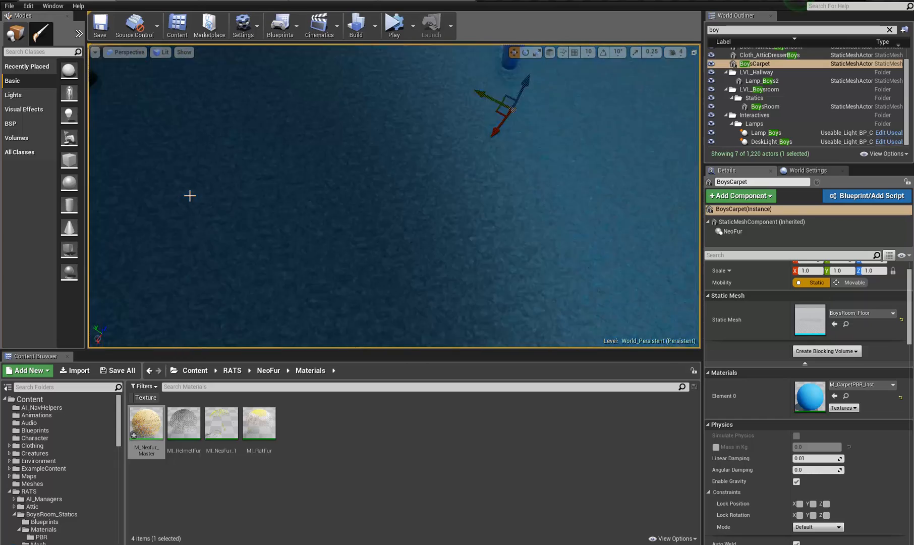
scroll(187, 196, up, 6)
right_drag(184, 195, 255, 18)
key(s)
key(w)
key(s)
key(d)
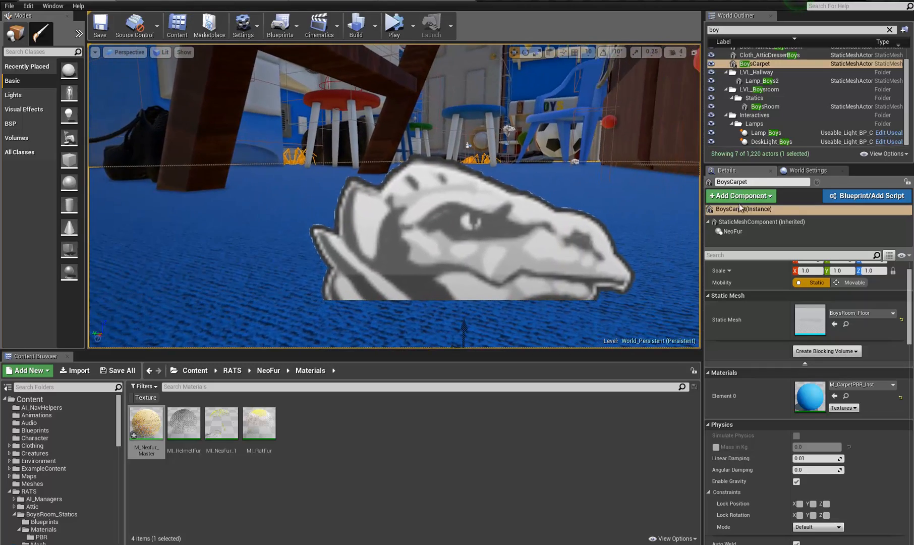
- Set the Maximum Distance from Camera of the BoysCarpet's NeoFur component to 500000
click(744, 230)
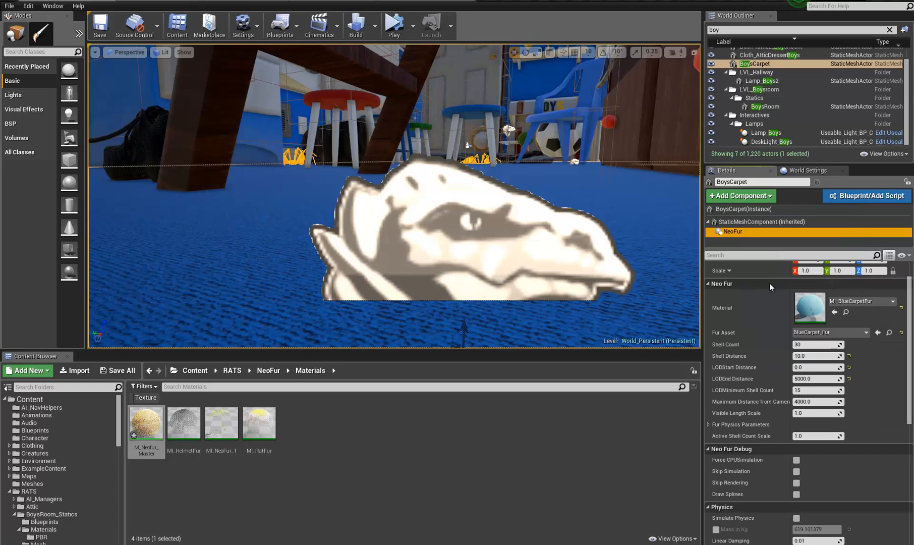
click(806, 402)
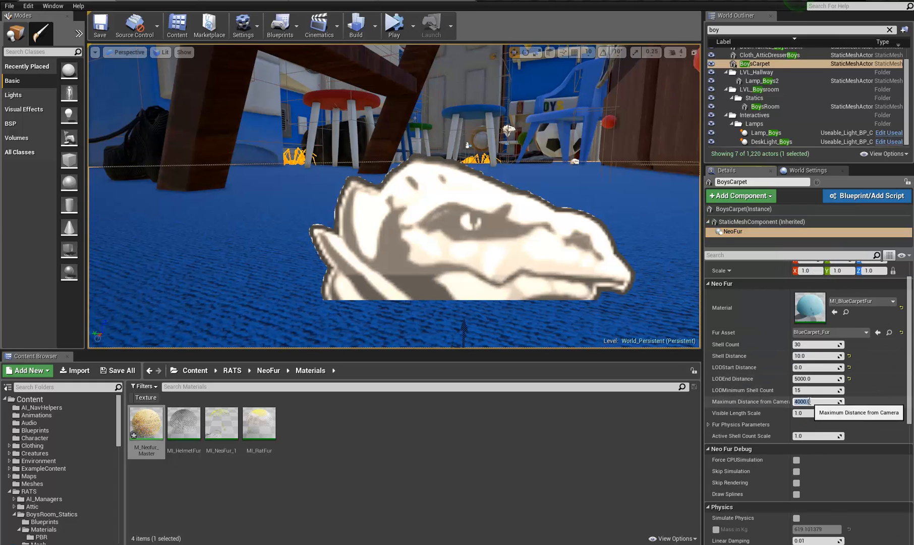
text(50000)
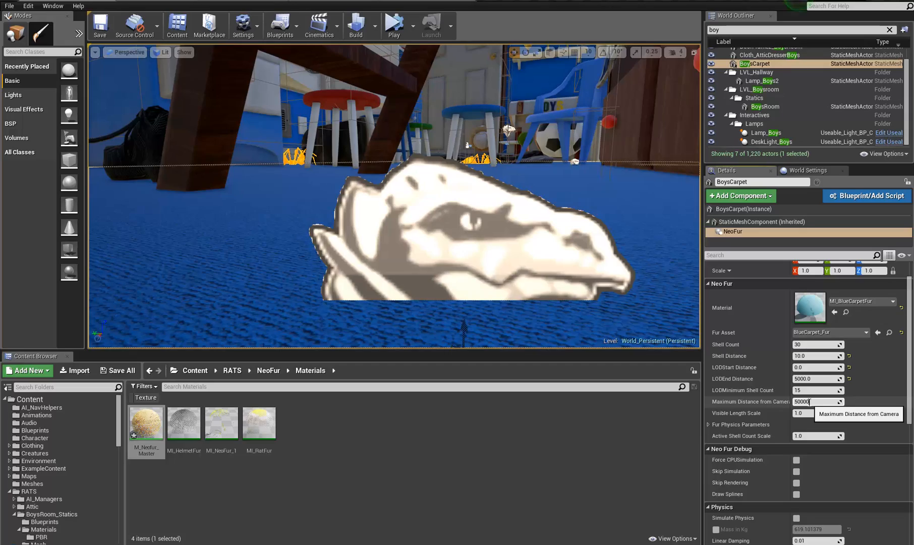
text(0)
key(Return)
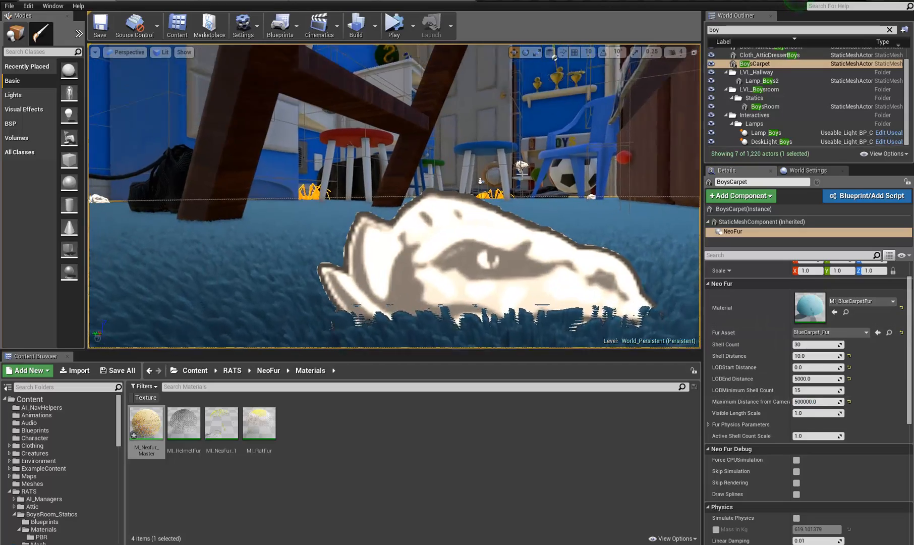
- Move across the boys' room at floor level and examine the carpet fur around the stools, balls and doorway
key(w)
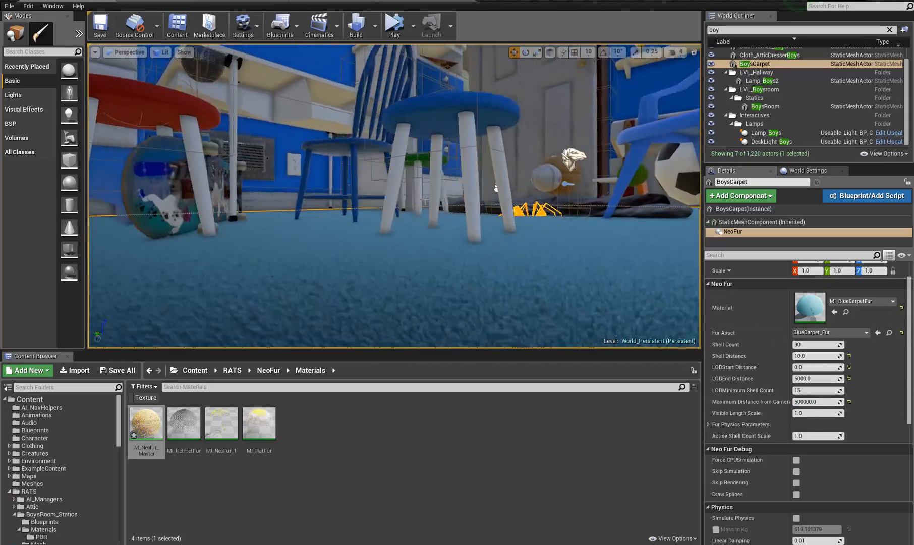
key(w)
right_drag(439, 198, 697, 242)
key(w)
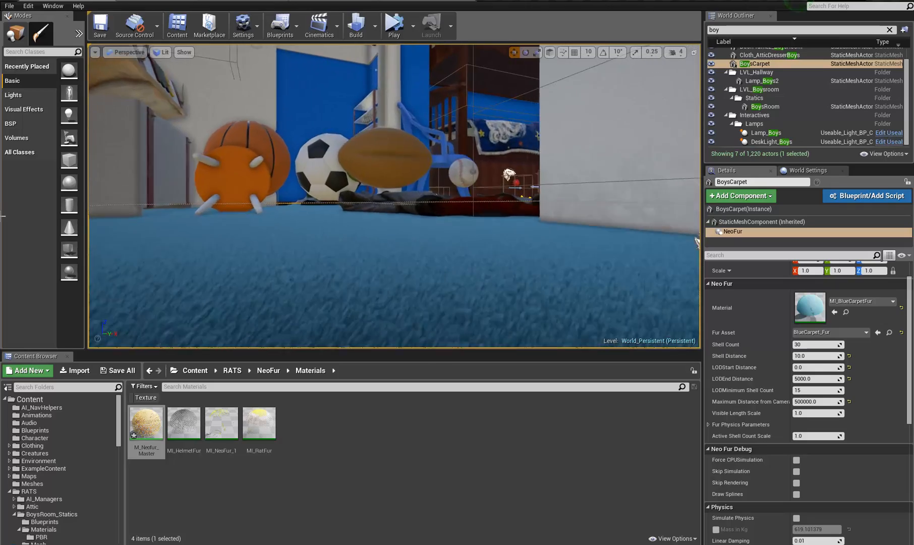
key(w)
right_drag(3, 216, 348, 342)
key(s)
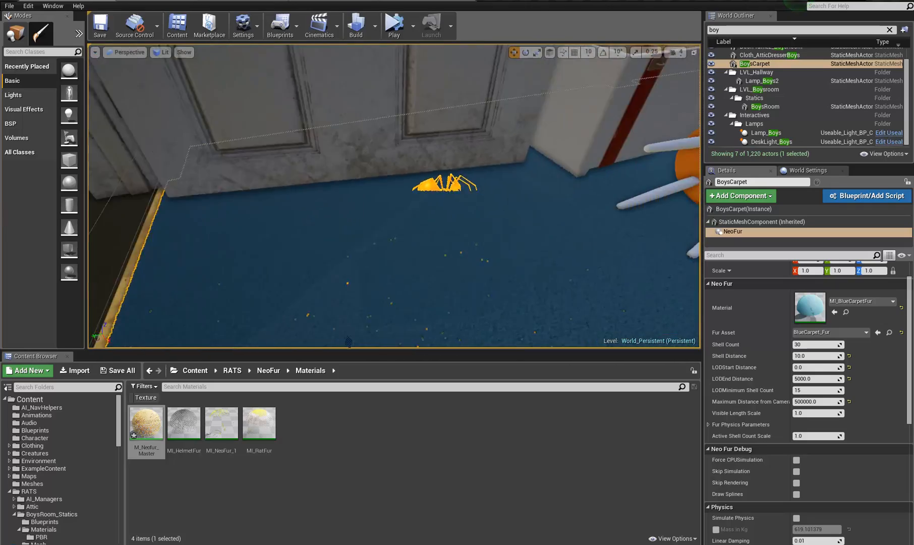
right_drag(349, 273, 439, 323)
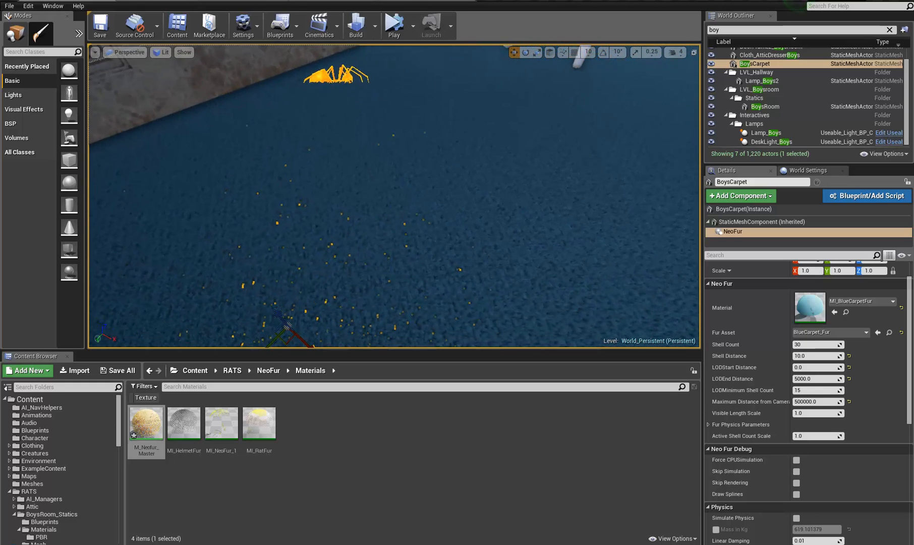
right_drag(477, 232, 478, 240)
- Clear the selection and examine how the carpet fur meets the jacket's edges and the nearby balls
key(Escape)
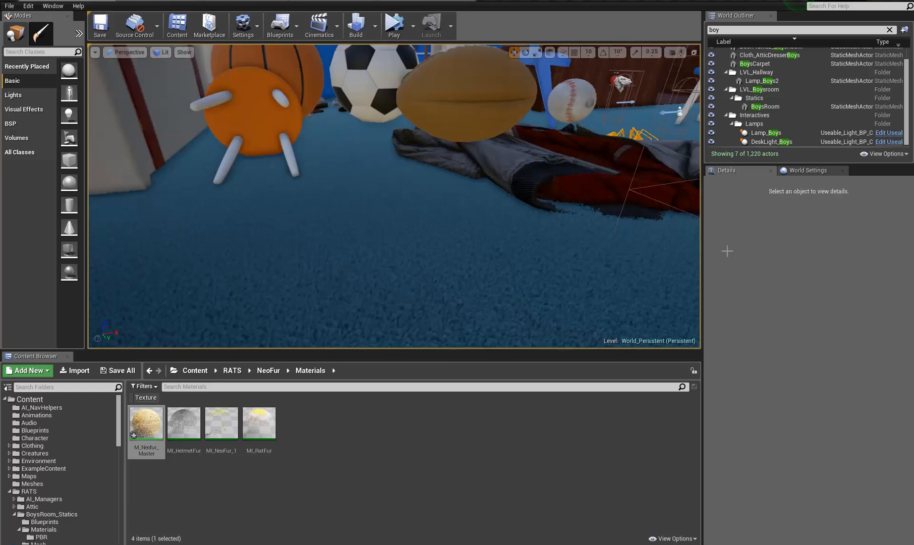
right_drag(727, 251, 631, 228)
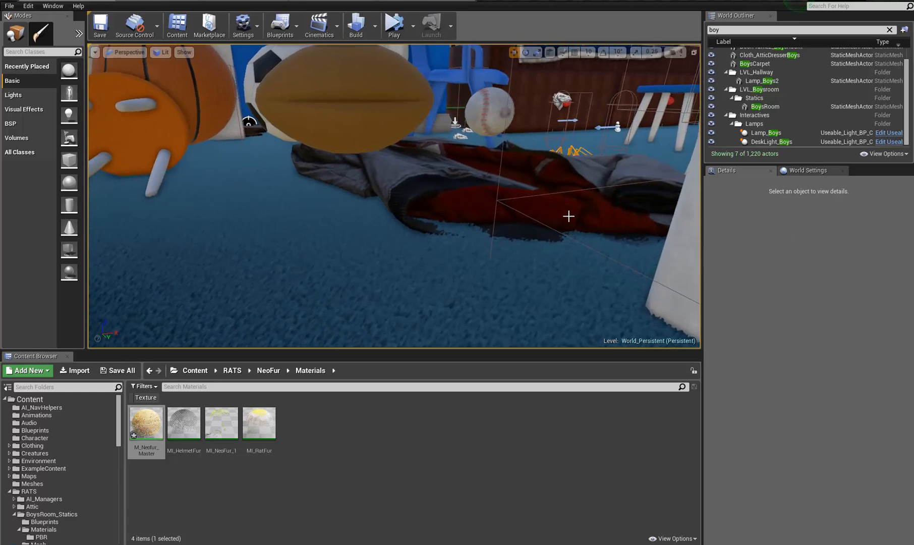
right_drag(568, 216, 512, 202)
right_drag(812, 163, 913, 136)
right_drag(852, 270, 729, 283)
right_drag(603, 288, 492, 278)
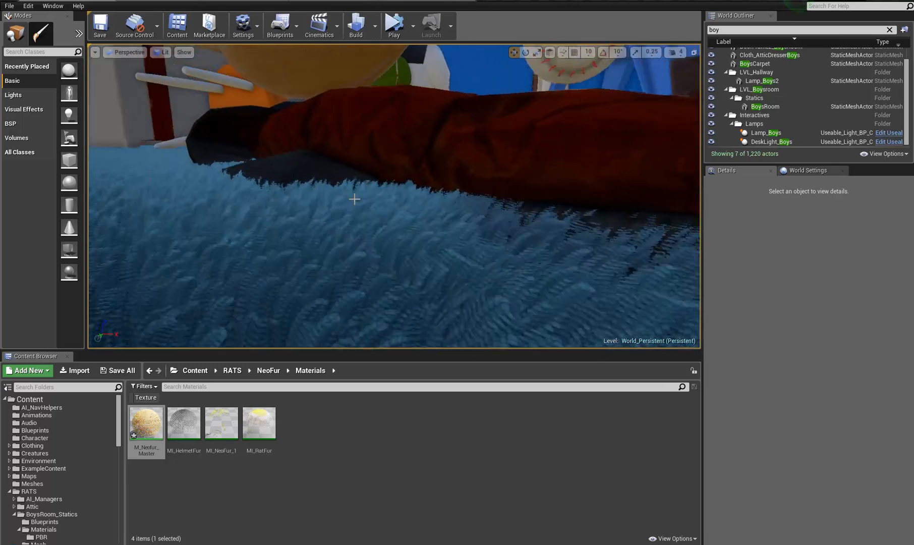
right_drag(354, 199, 237, 189)
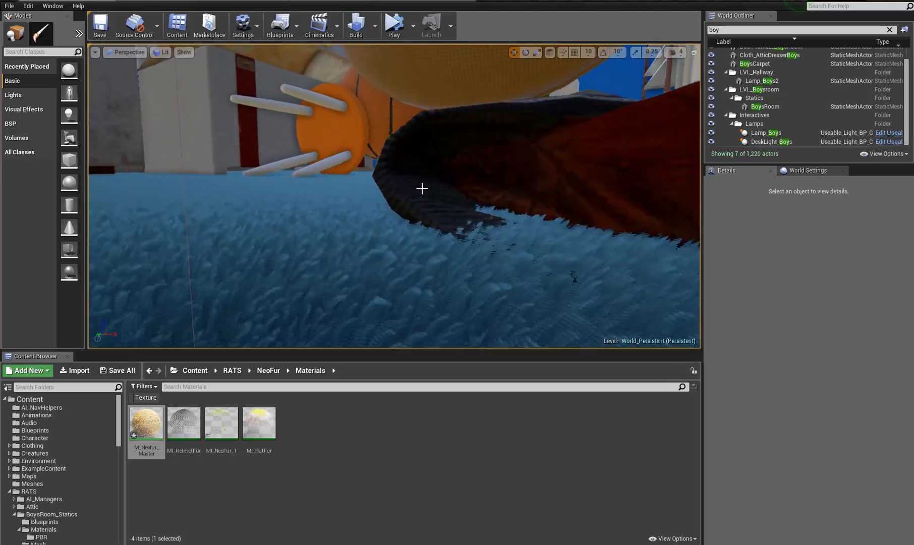
right_drag(780, 215, 854, 224)
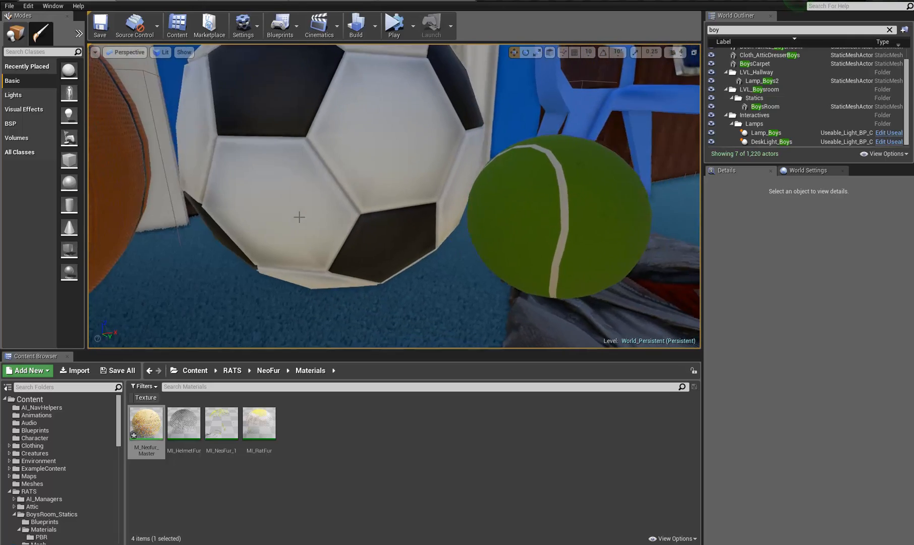
- Select the TennisBall on the jacket, locate its mesh among the project assets, and open it for inspection
click(491, 184)
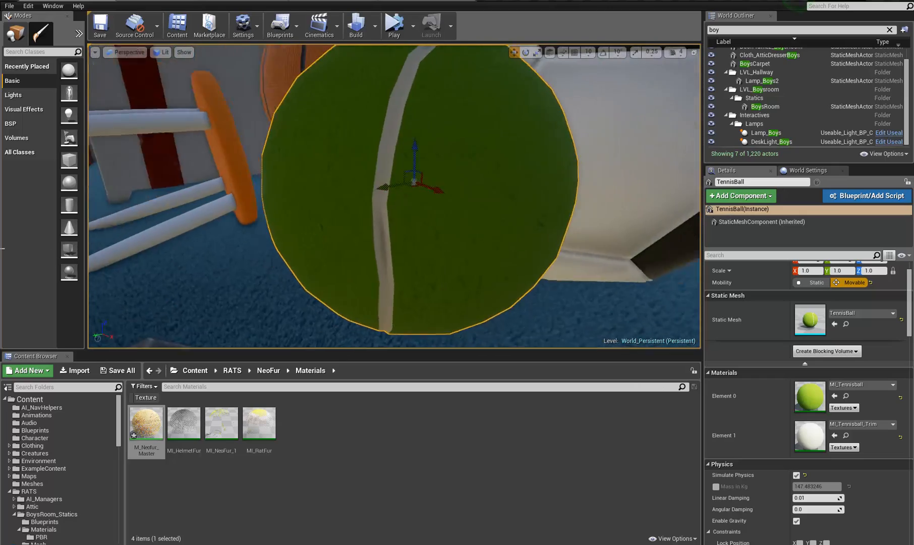
right_drag(2, 259, 708, 255)
right_drag(912, 247, 21, 256)
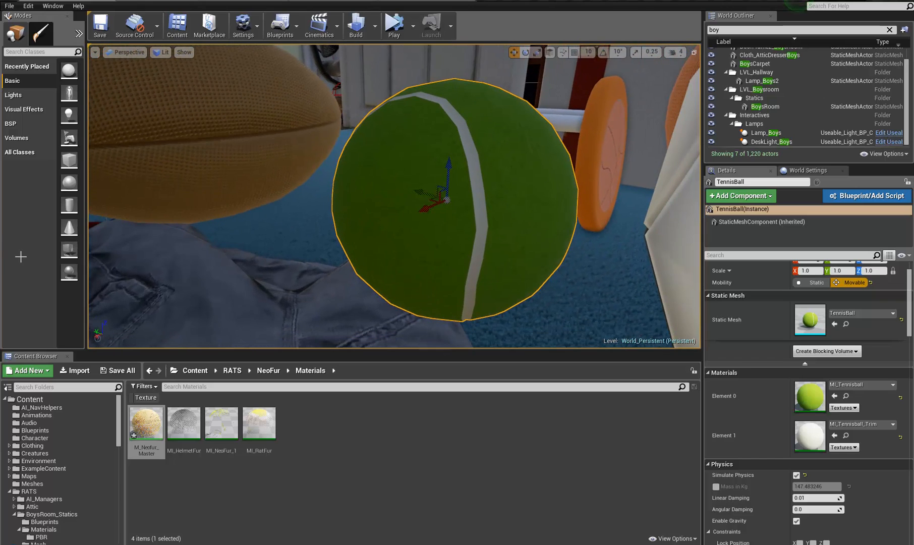
key(ctrl+b)
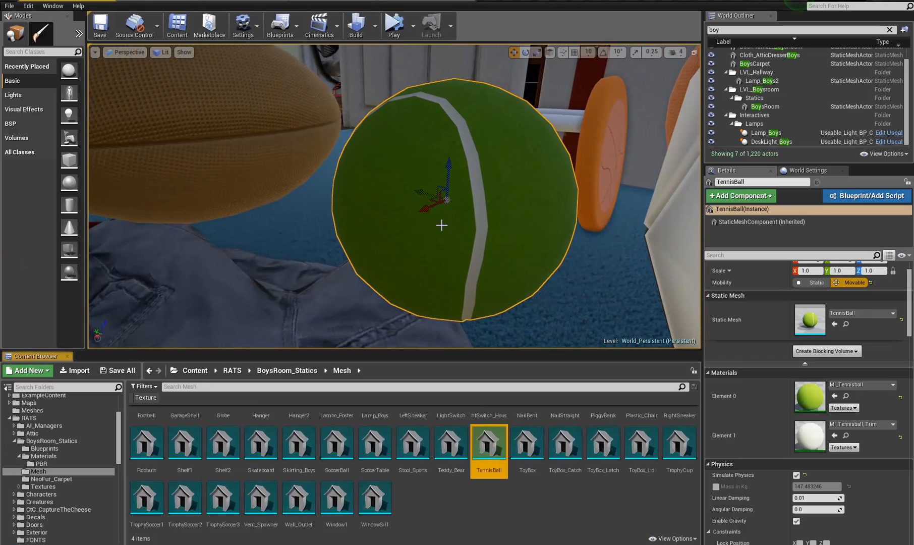
double_click(483, 441)
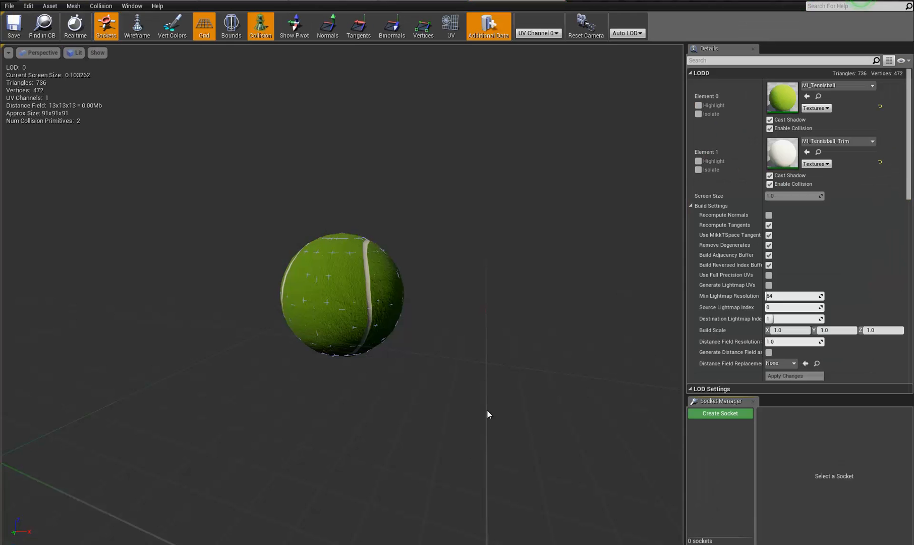
- Display the tennis ball mesh in wireframe and view it closer
right_drag(382, 241, 400, 274)
scroll(400, 274, up, 5)
scroll(401, 273, down, 4)
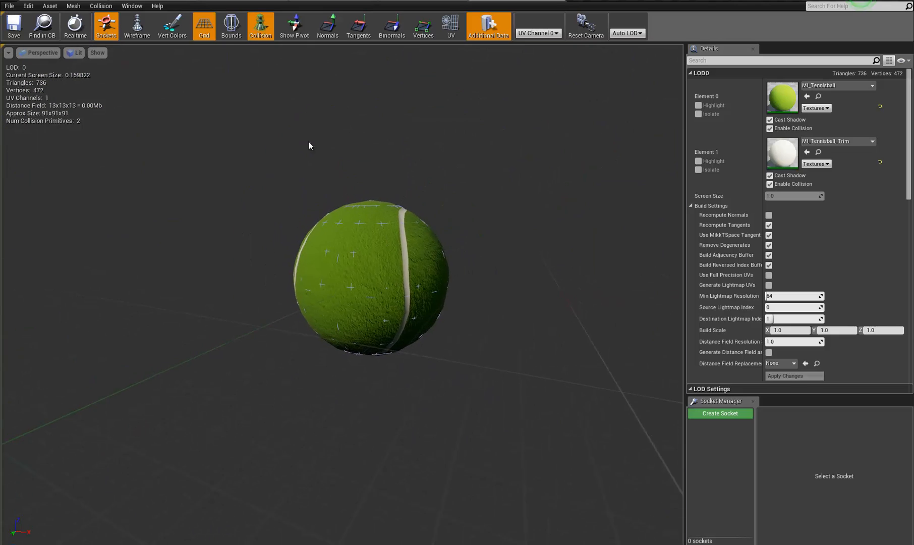
click(141, 26)
alt+drag(393, 195, 32, 73)
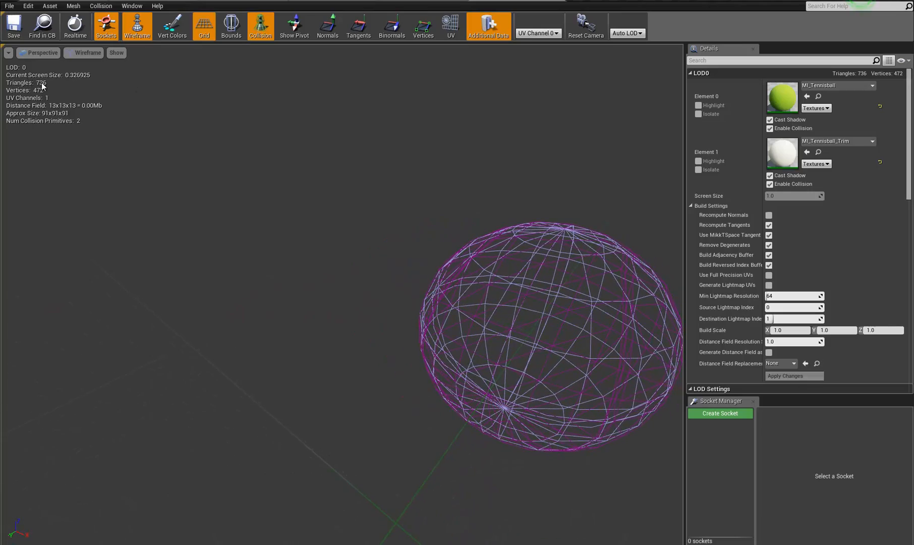
- Circle the wireframe tennis ball and examine its mesh and collision geometry from several sides
right_drag(416, 214, 565, 208)
key(d)
key(w)
key(s)
key(w)
key(a)
key(d)
key(w)
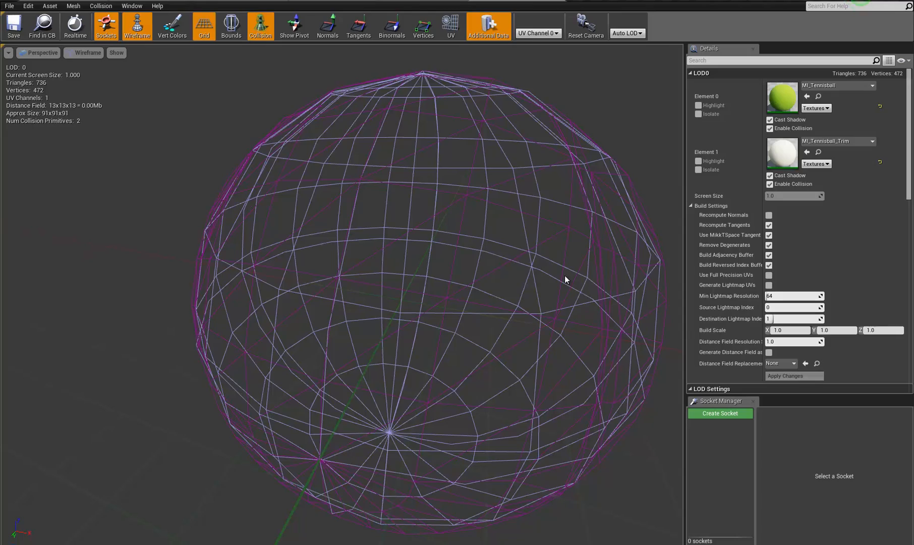
key(d)
right_drag(565, 276, 545, 166)
key(s)
key(w)
key(d)
key(s)
key(a)
key(w)
key(a)
key(d)
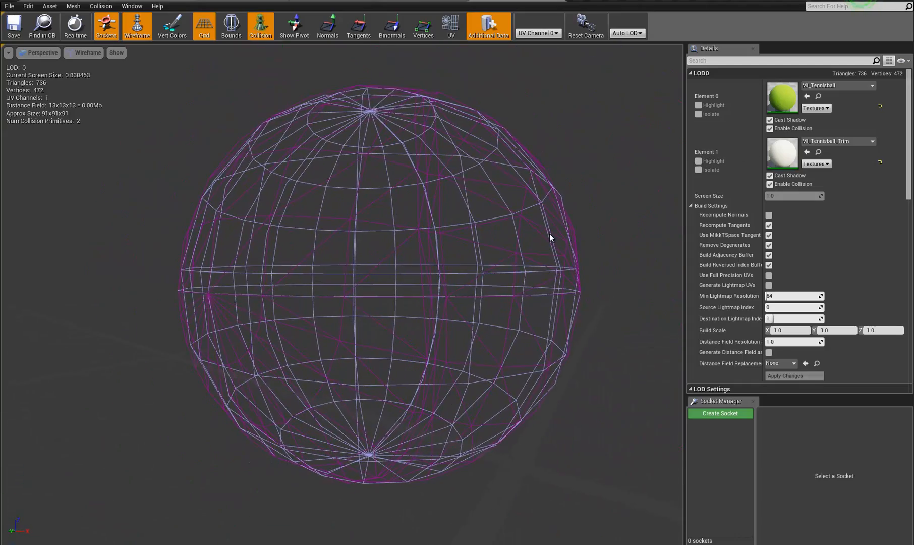
key(d)
right_drag(550, 234, 482, 239)
key(a)
key(s)
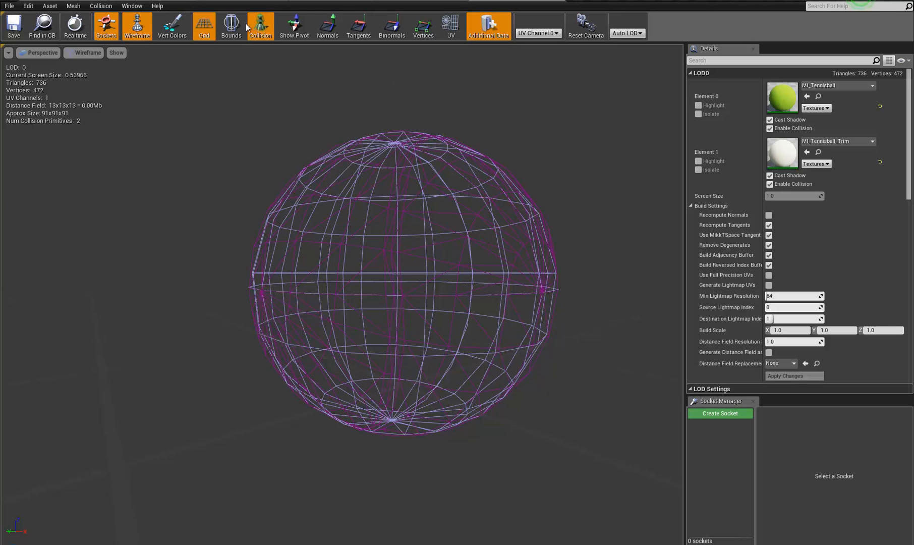
- Hide the tennis ball's collision geometry and examine the bare mesh wireframe
click(261, 26)
right_drag(432, 292, 431, 300)
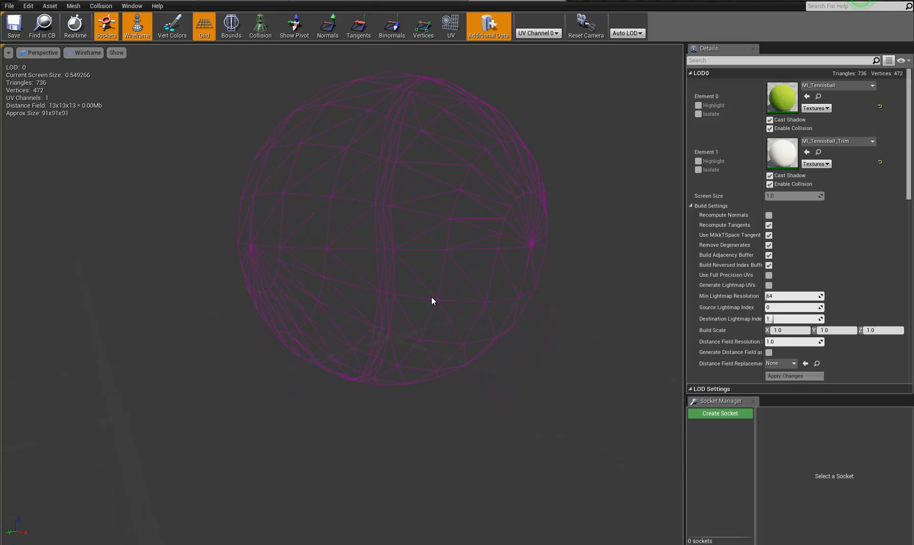
scroll(437, 359, up, 1)
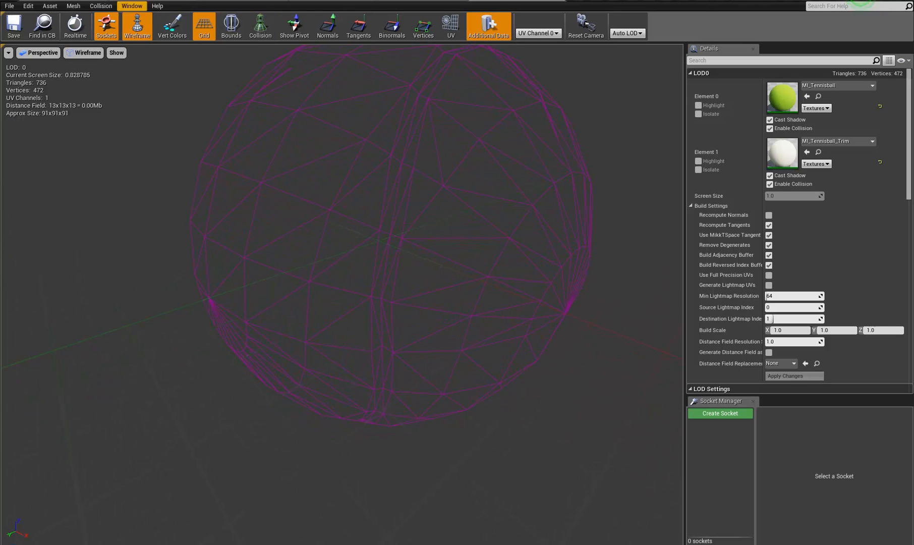
- Switch the tennis ball preview to lit shading and examine the geometry of its white trim and silhouette up close
click(94, 56)
click(95, 70)
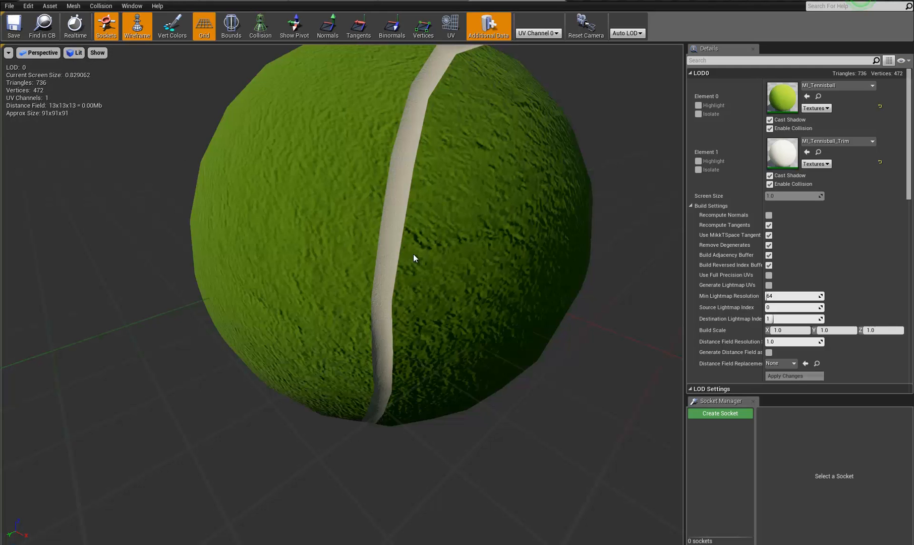
middle_drag(369, 399, 405, 309)
scroll(393, 311, up, 3)
alt+drag(387, 312, 355, 206)
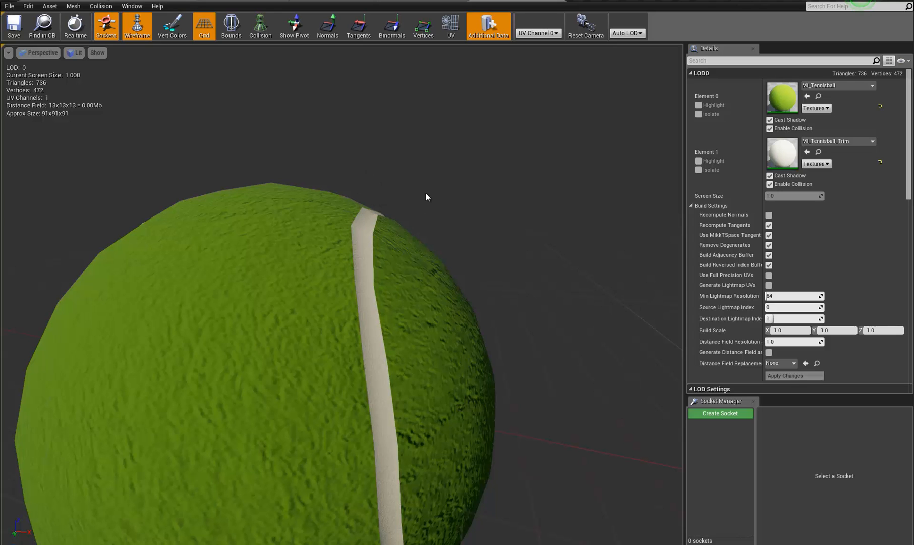
alt+drag(382, 216, 344, 331)
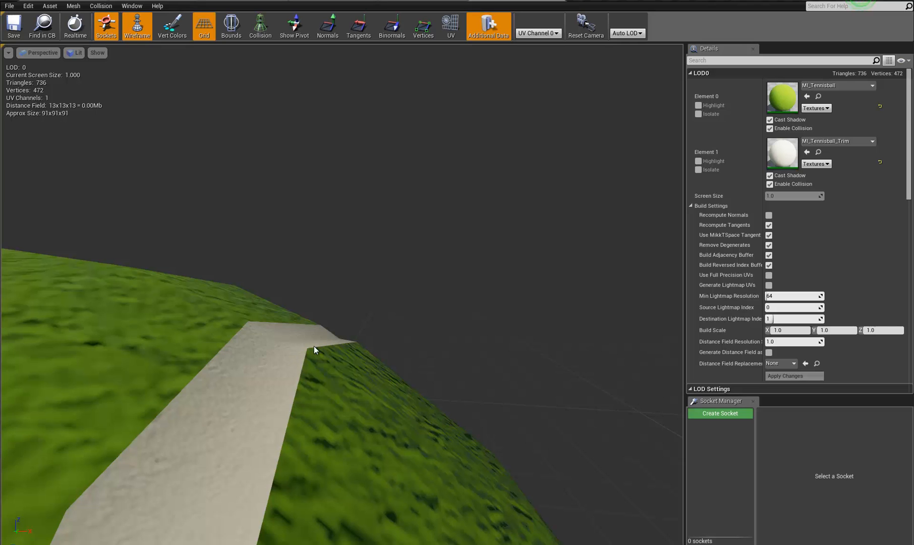
alt+drag(426, 229, 389, 208)
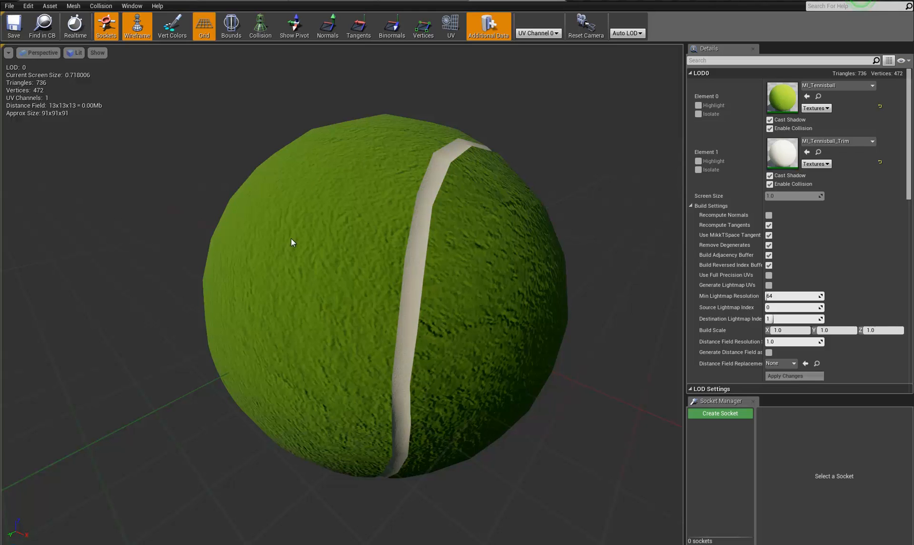
alt+drag(427, 292, 266, 245)
scroll(266, 243, down, 5)
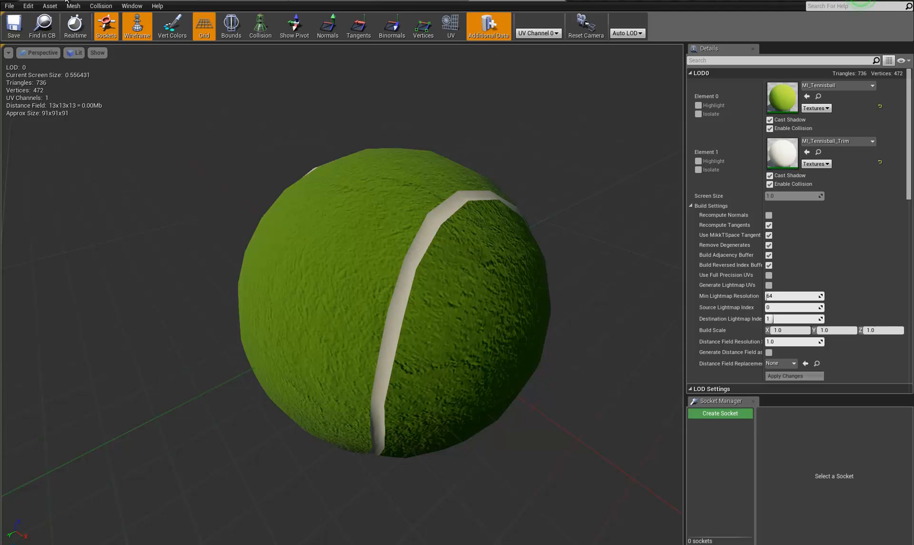
- Return to the level editor, select the Jacket_LOD00 mesh, and view its cuff against the carpet
click(78, 1)
right_drag(421, 212, 646, 297)
key(w)
click(505, 262)
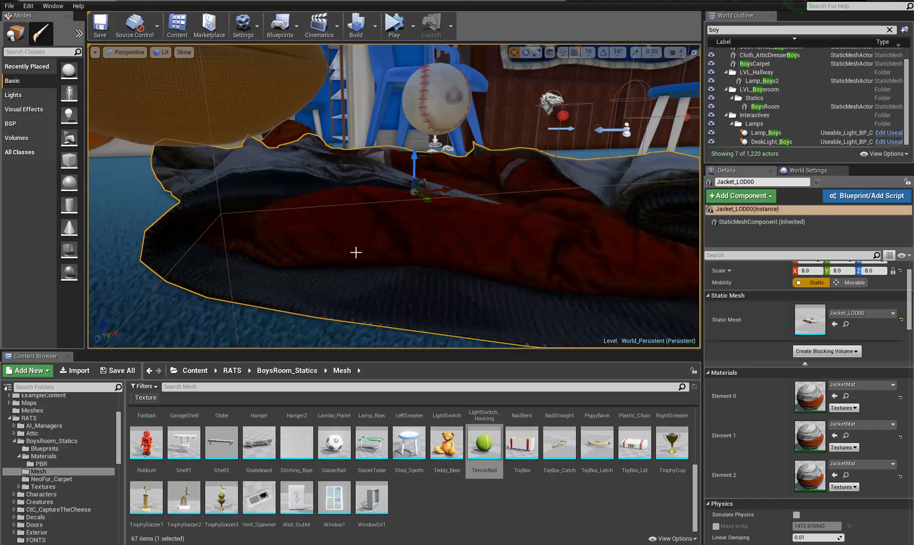
right_drag(355, 252, 471, 249)
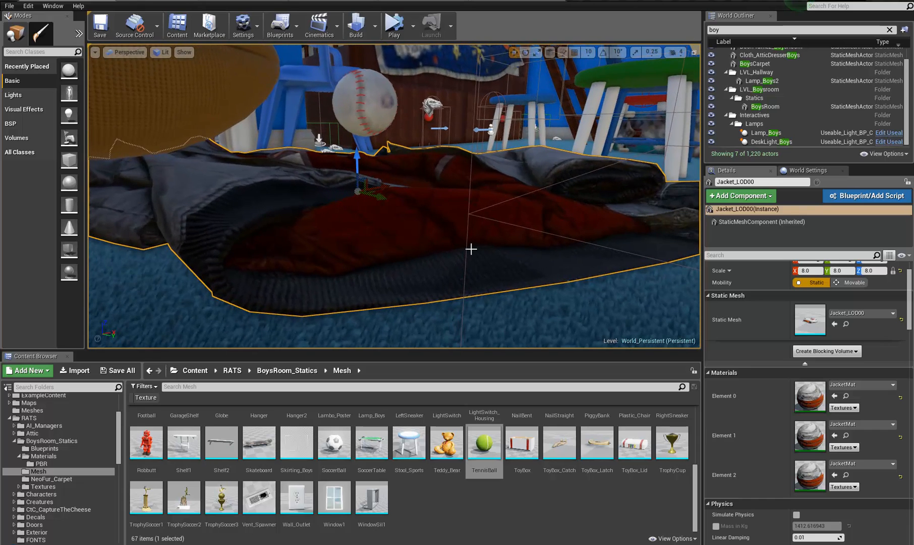
- Undo the last change to the jacket and view its cuff and folds against the carpet fur
key(ctrl+z)
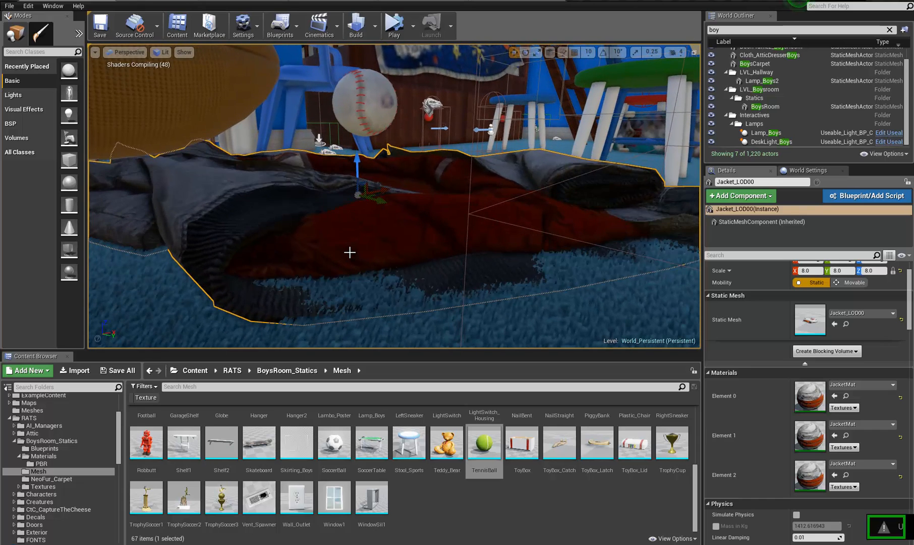
right_drag(465, 251, 312, 251)
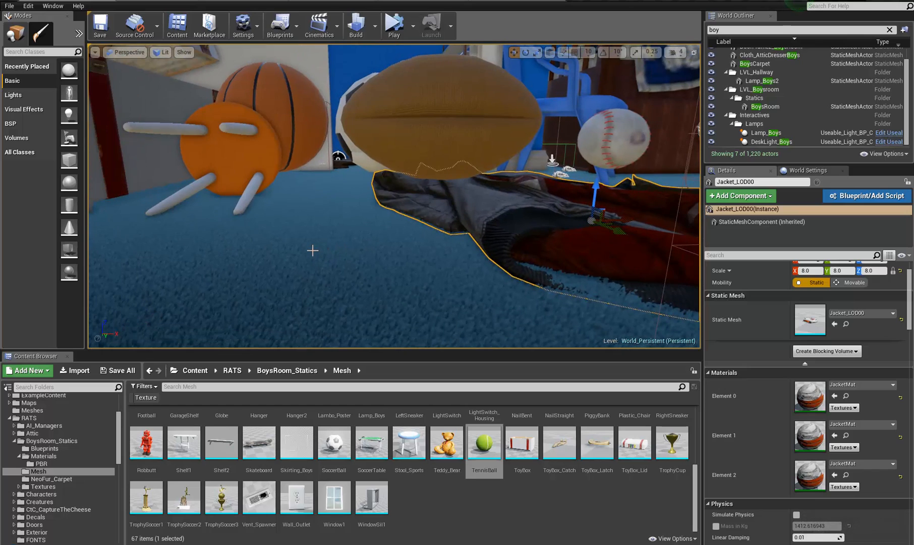
key(Escape)
right_drag(460, 262, 135, 318)
key(w)
key(d)
key(s)
click(431, 190)
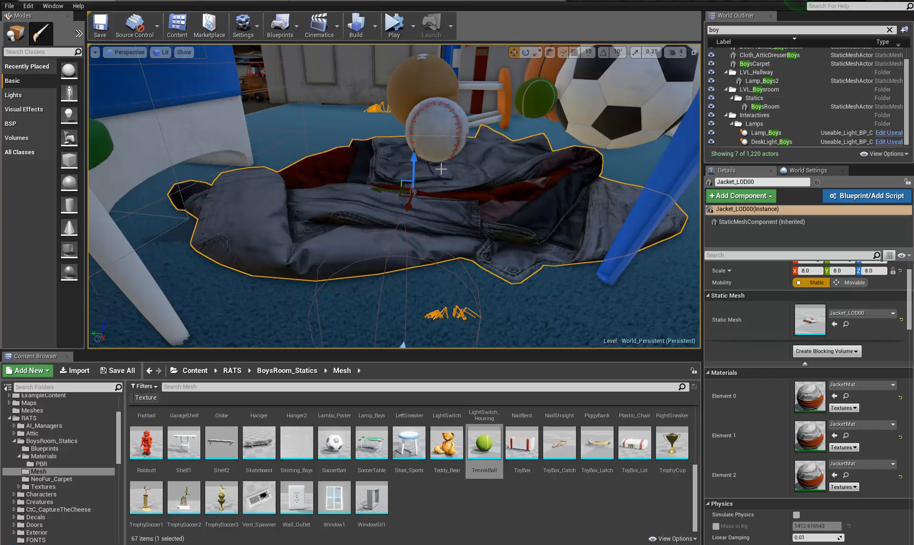
- Circle the jacket and the surrounding balls, stools and chair to examine how they meet the carpet from low and overhead angles
right_drag(588, 181, 207, 229)
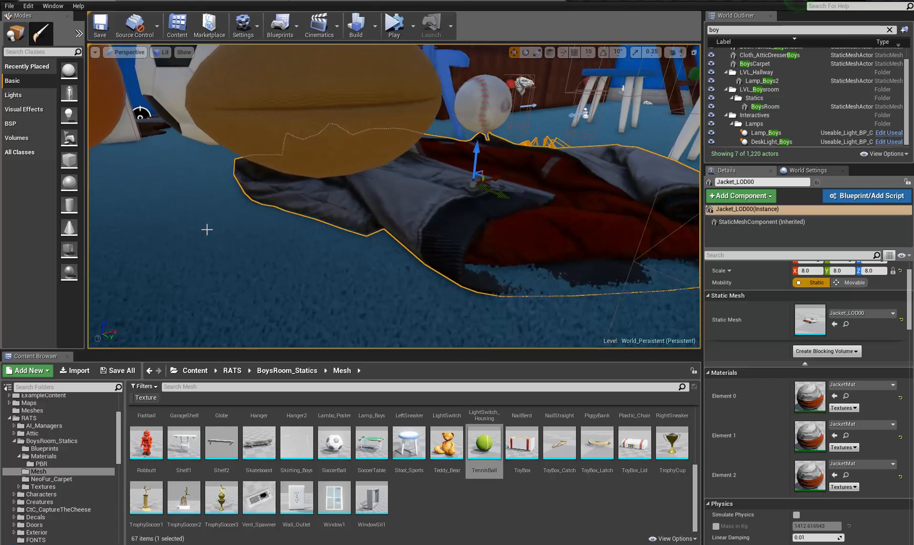
right_drag(305, 182, 344, 165)
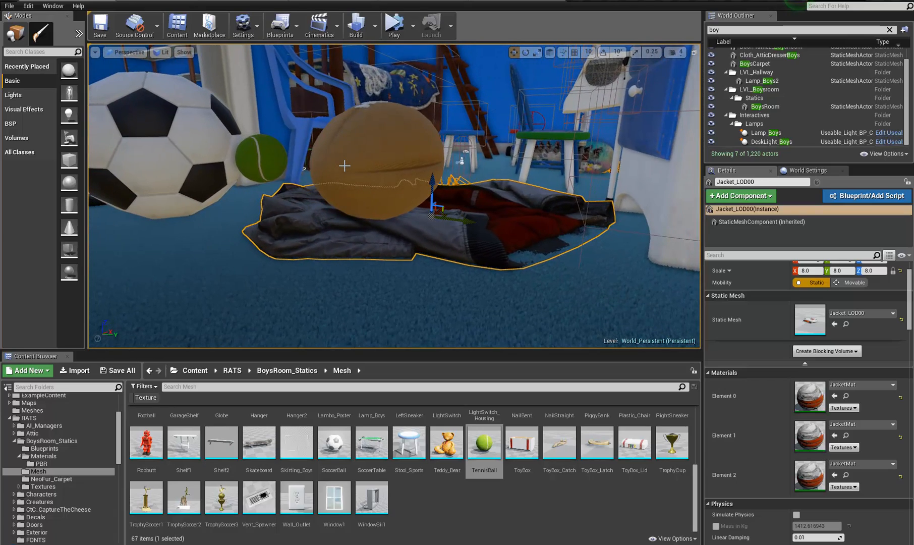
right_drag(308, 174, 298, 179)
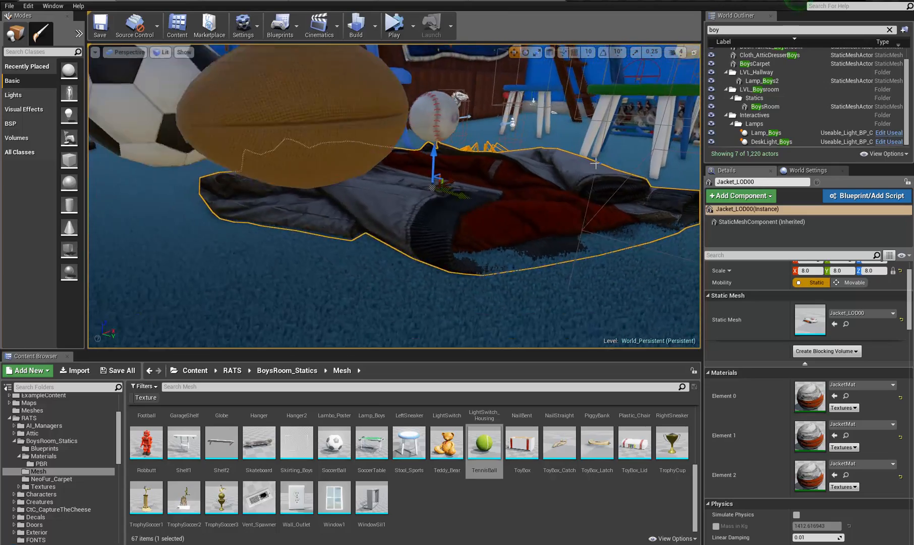
right_drag(595, 163, 566, 163)
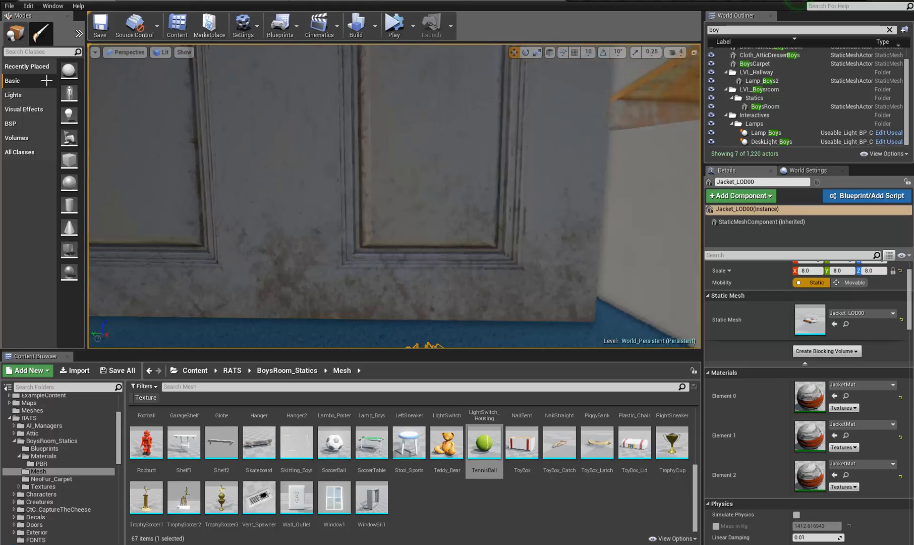
key(w)
right_drag(738, 105, 651, 75)
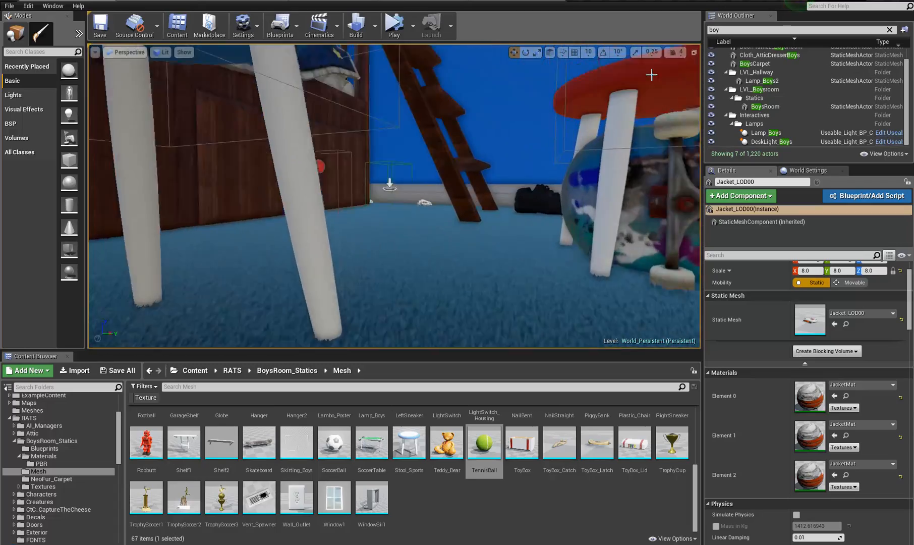
right_drag(2, 73, 206, 49)
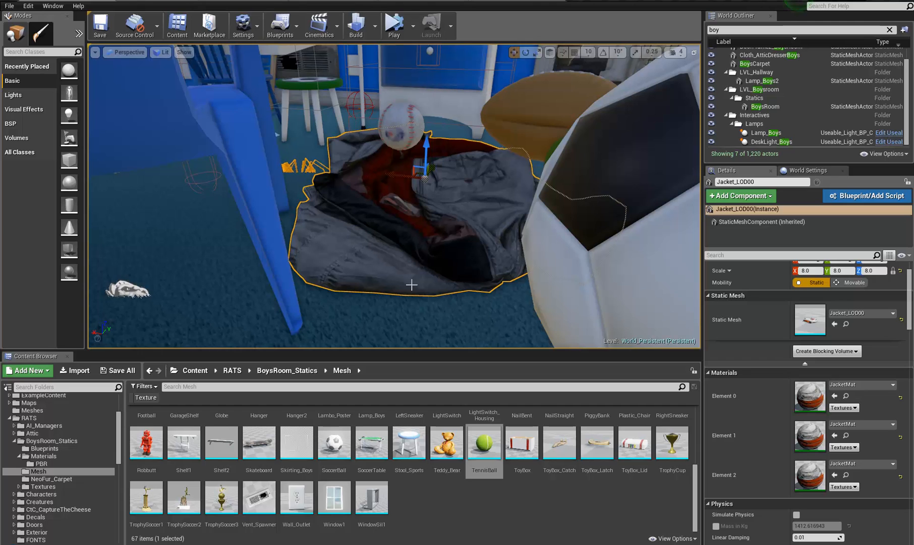
scroll(514, 263, up, 3)
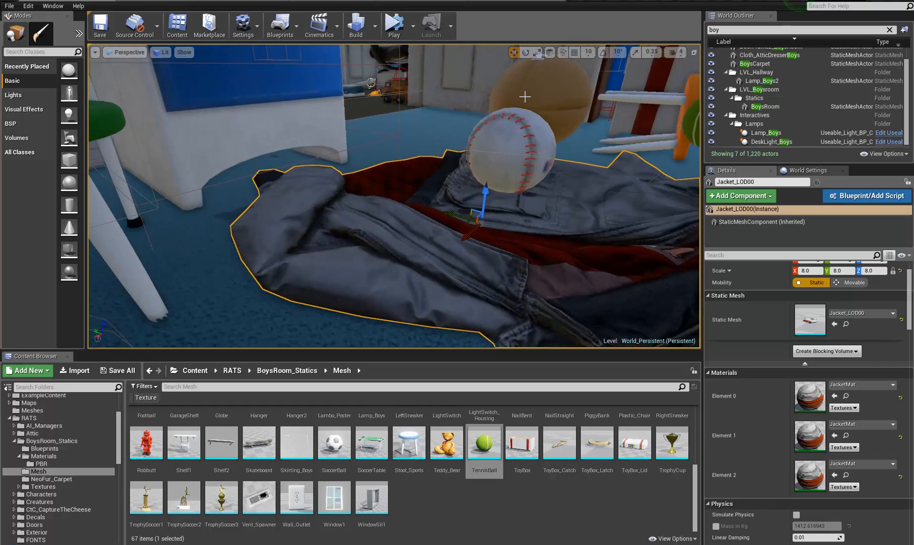
right_drag(468, 187, 473, 282)
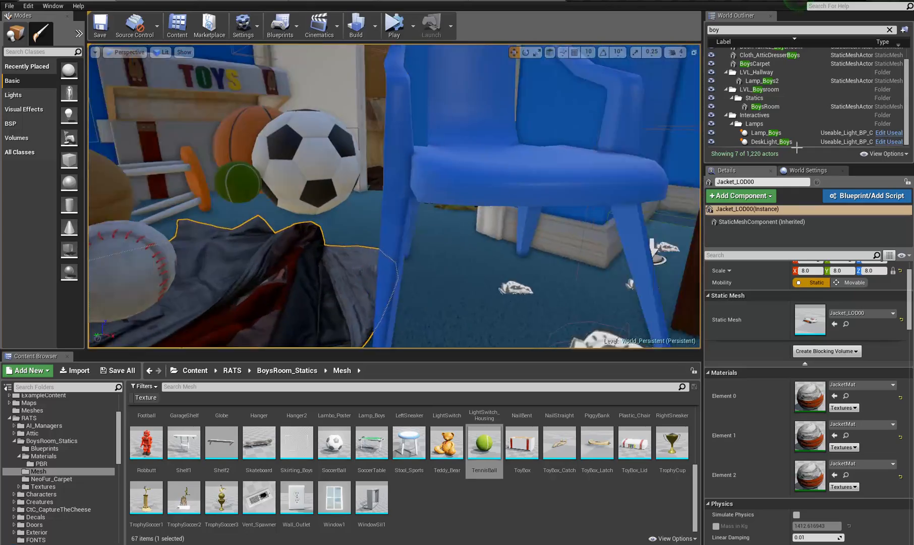
right_drag(803, 100, 835, 149)
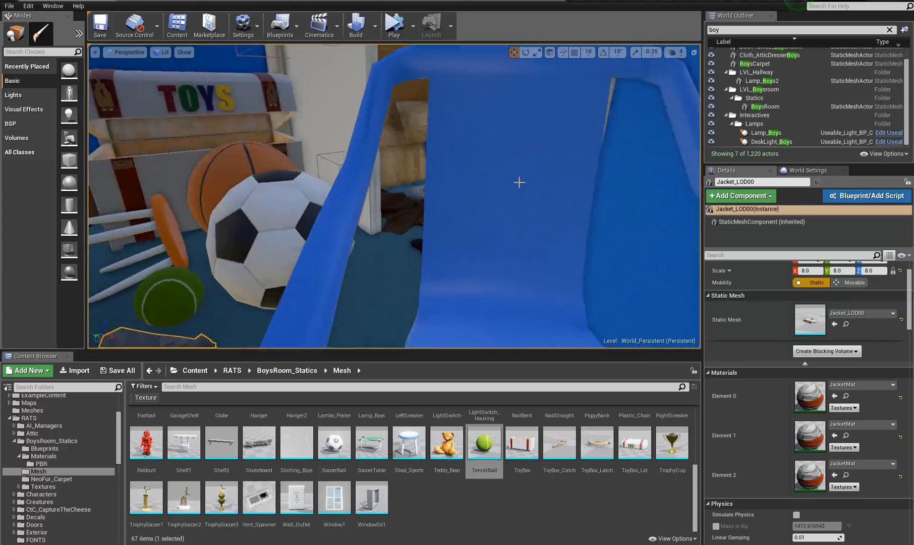
right_drag(519, 182, 437, 144)
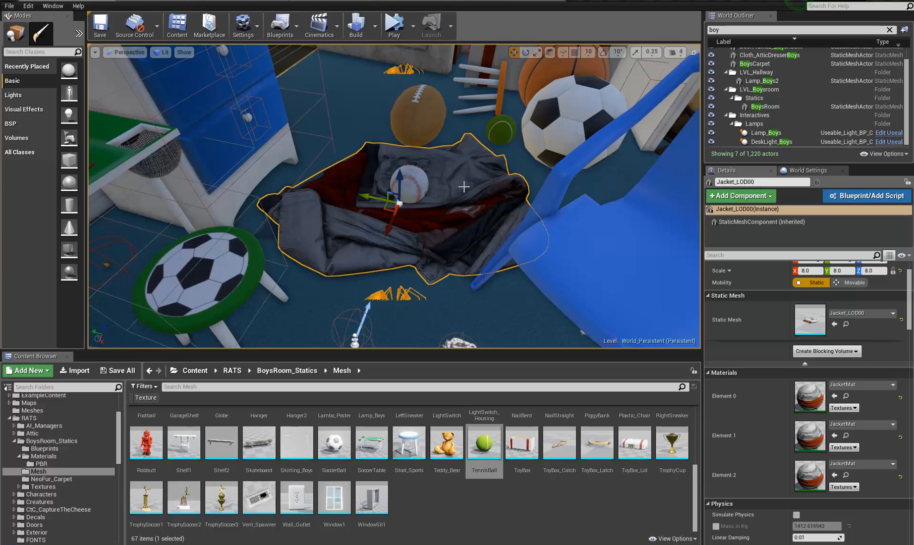
right_drag(463, 187, 386, 118)
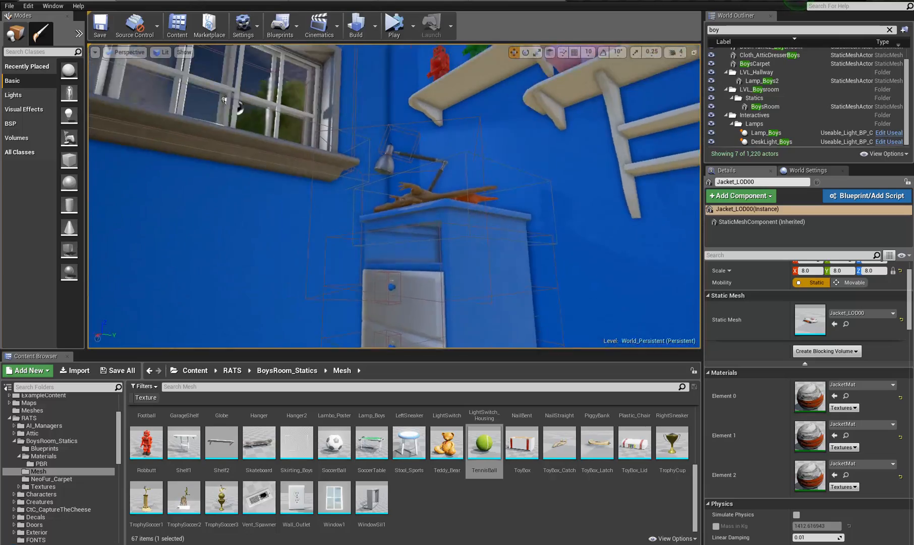
- Look around the boys' room and neighbouring rooms, ending at the threshold strip between the blue carpet and hallway floor
right_drag(250, 32, 502, 220)
key(f)
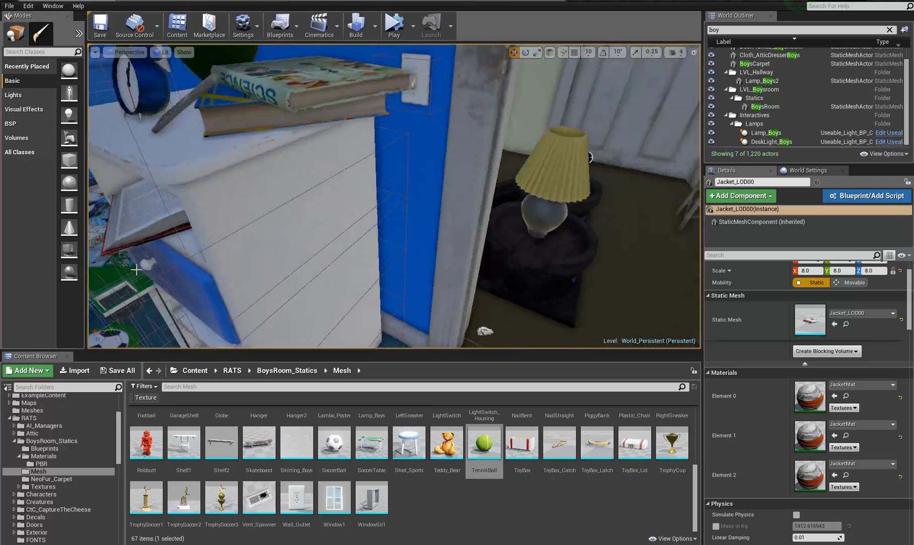
mouse_move(79, 388)
right_down()
mouse_move(267, 297)
mouse_move(281, 267)
mouse_move(98, 247)
mouse_move(91, 252)
mouse_move(107, 248)
mouse_move(114, 261)
mouse_move(90, 307)
mouse_move(114, 283)
mouse_move(128, 303)
right_up()
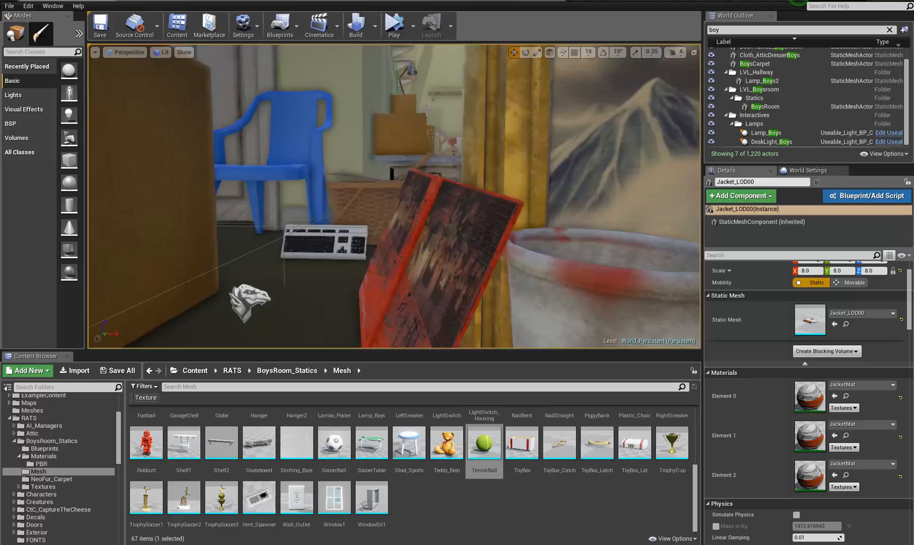
right_drag(426, 109, 832, 158)
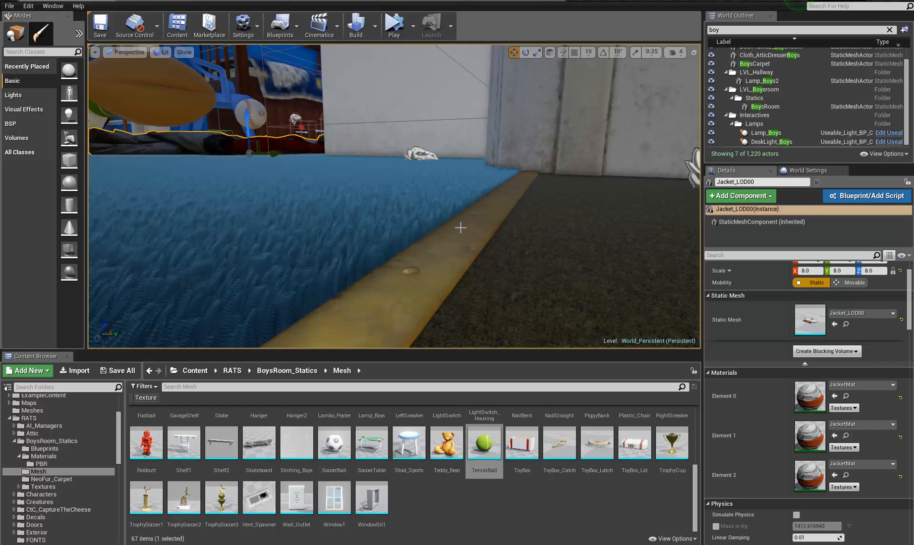
- Compare the blue carpet fur with the brown hallway carpet fur along the doorway threshold and up close
right_drag(552, 234, 484, 224)
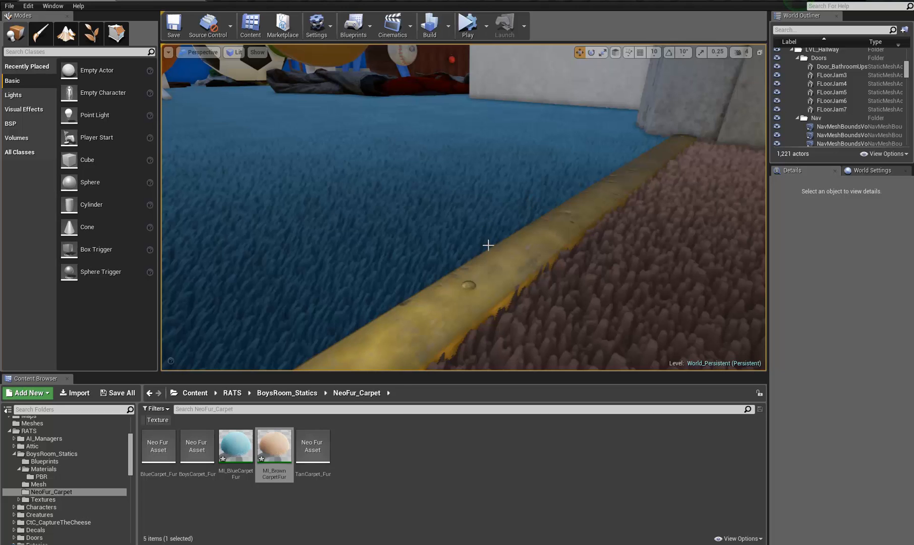
right_drag(564, 241, 600, 234)
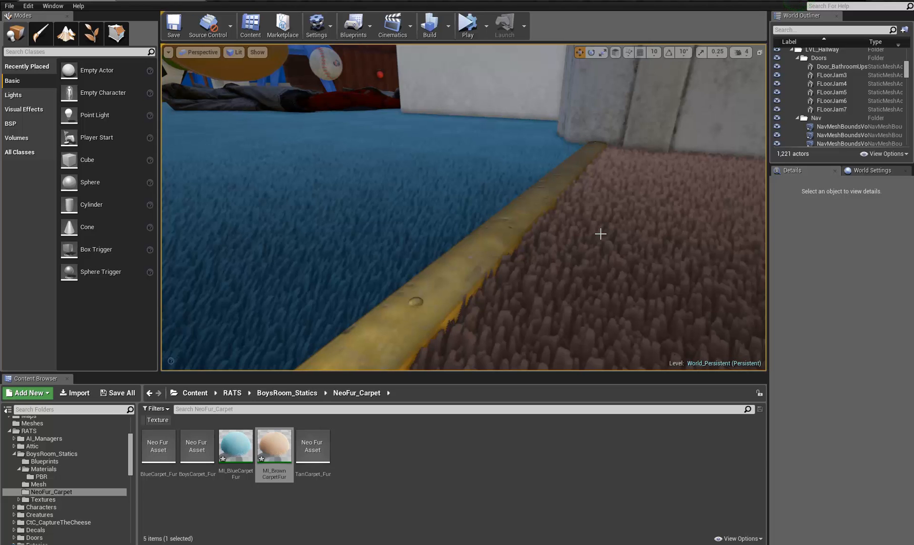
right_drag(576, 237, 591, 206)
key(w)
key(a)
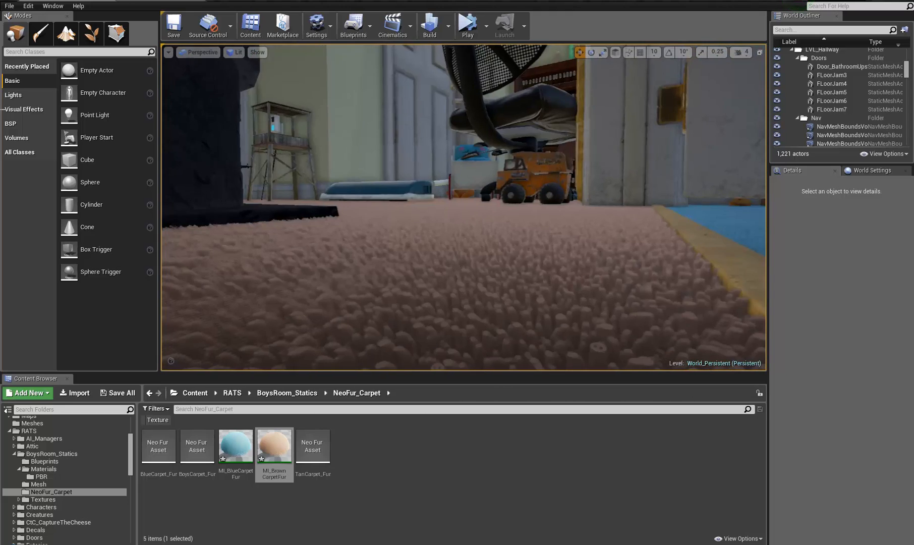
right_drag(3, 110, 119, 166)
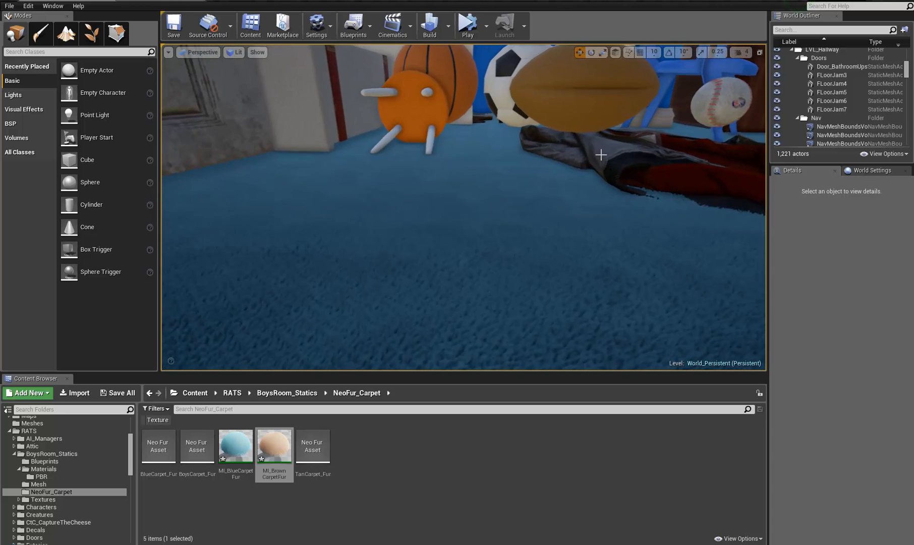
- Survey the boys' room floor from above and select the BoysCarpet mesh
right_drag(598, 143, 831, 527)
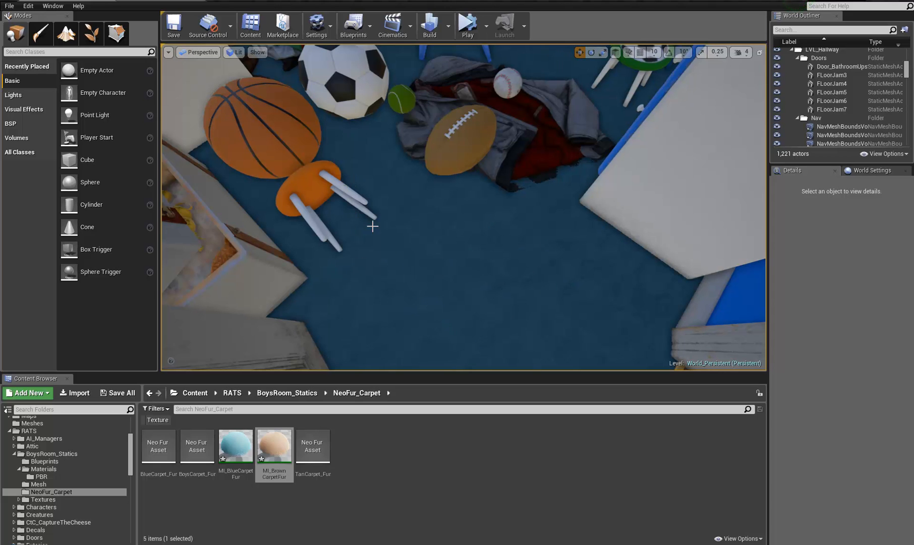
right_drag(579, 257, 550, 278)
click(550, 277)
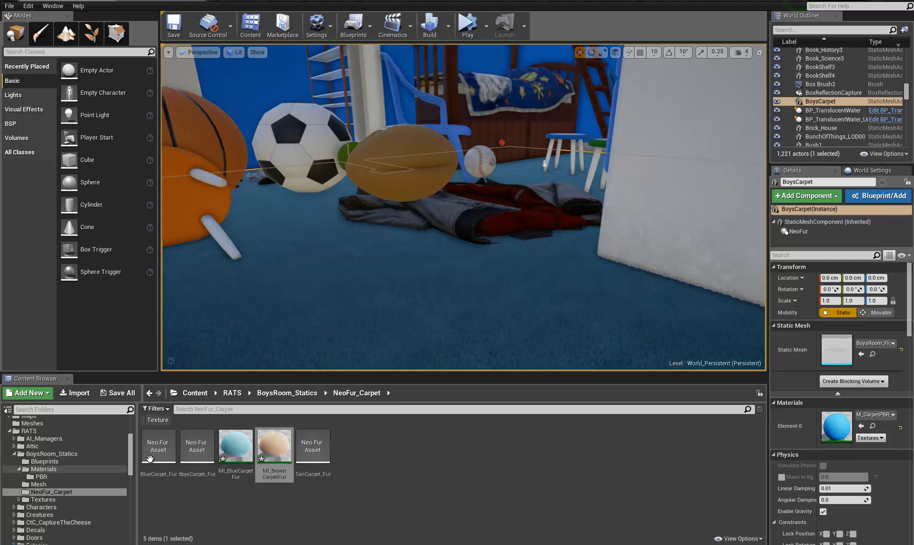
- Open the BlueCarpet_Fur and BoysCarpet_Fur assets and compare their static growth mesh settings, closing each one
double_click(163, 477)
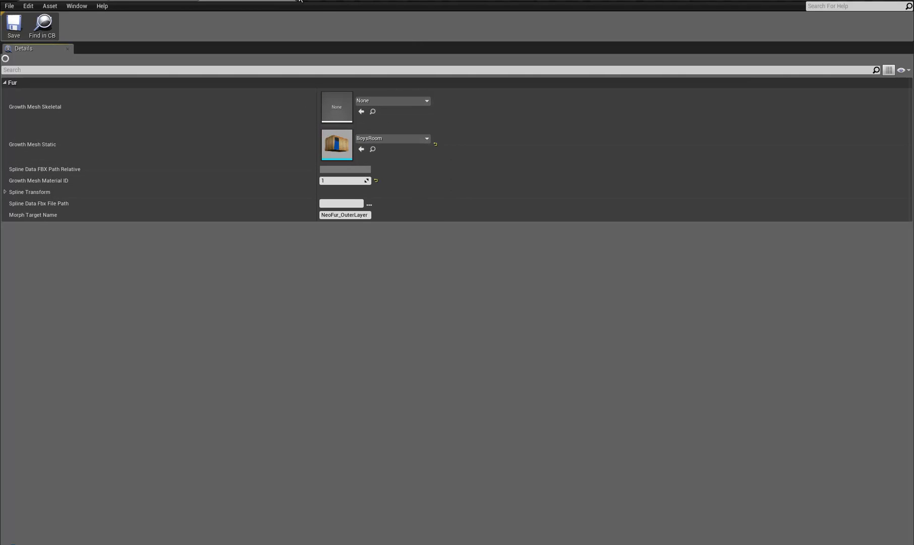
click(287, 1)
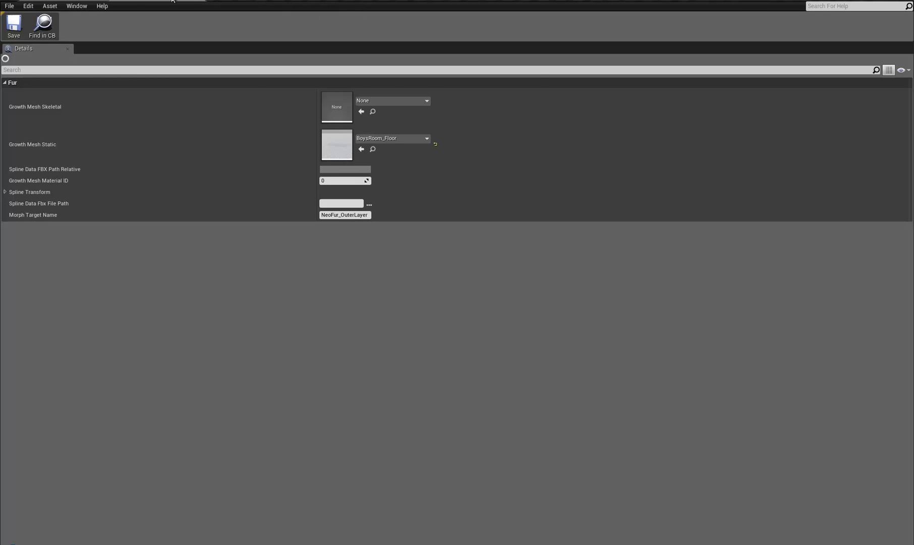
click(81, 1)
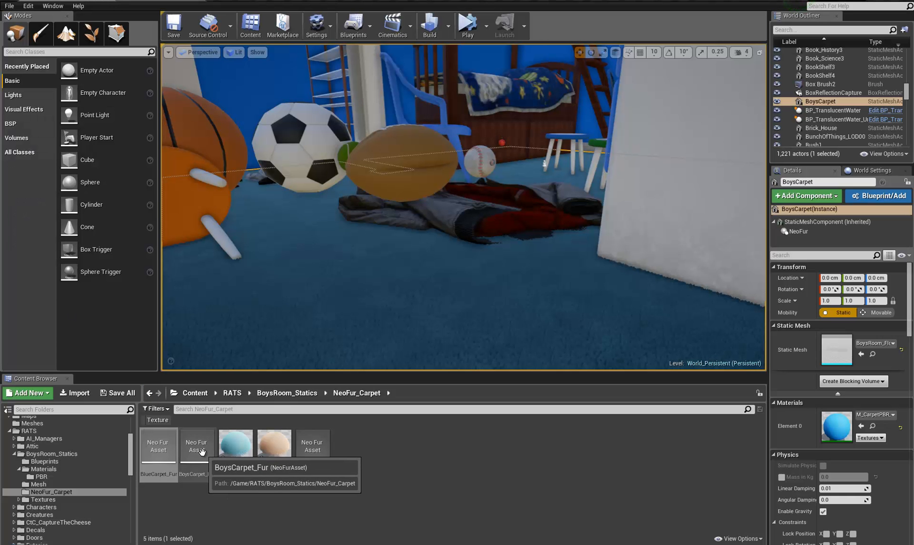
double_click(203, 452)
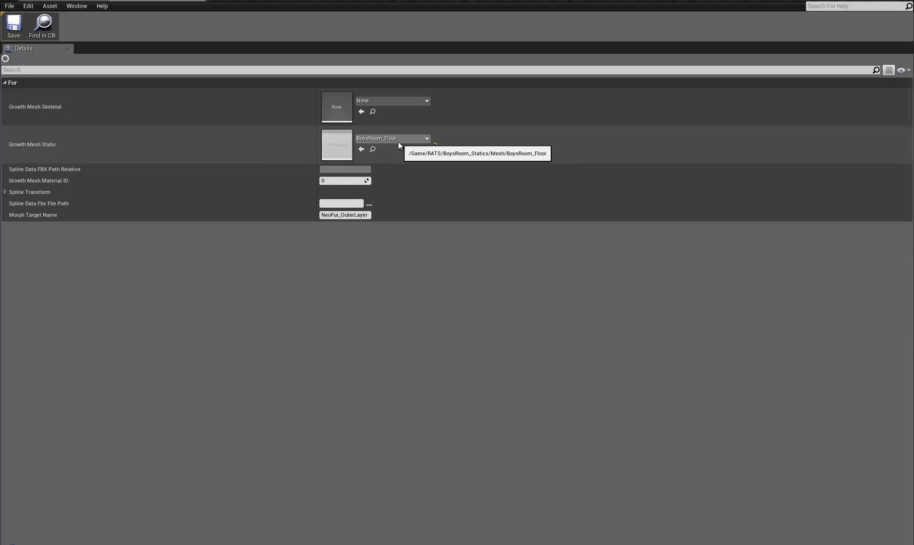
click(100, 1)
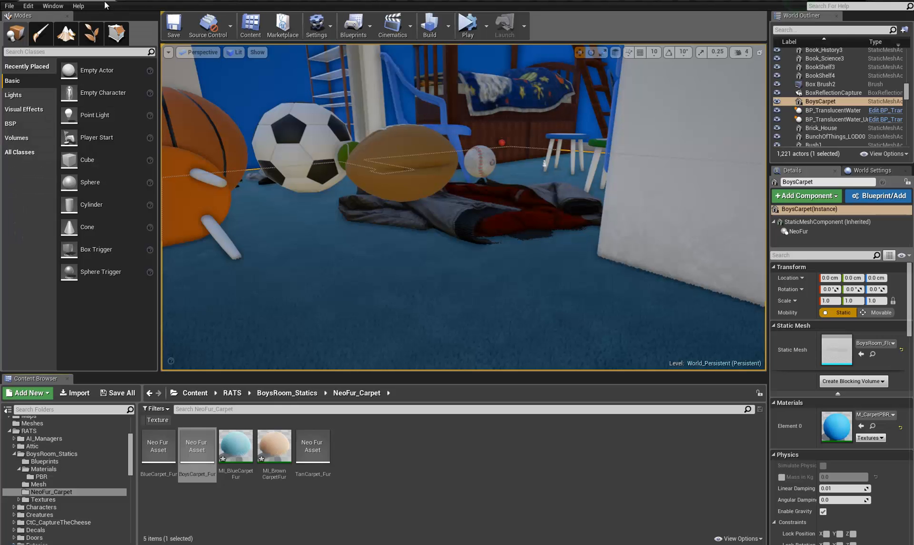
- View the blue carpet up close and review the MI_BlueCarpetFur color, fur control, lighting and static switch parameters
right_drag(455, 306, 199, 322)
key(w)
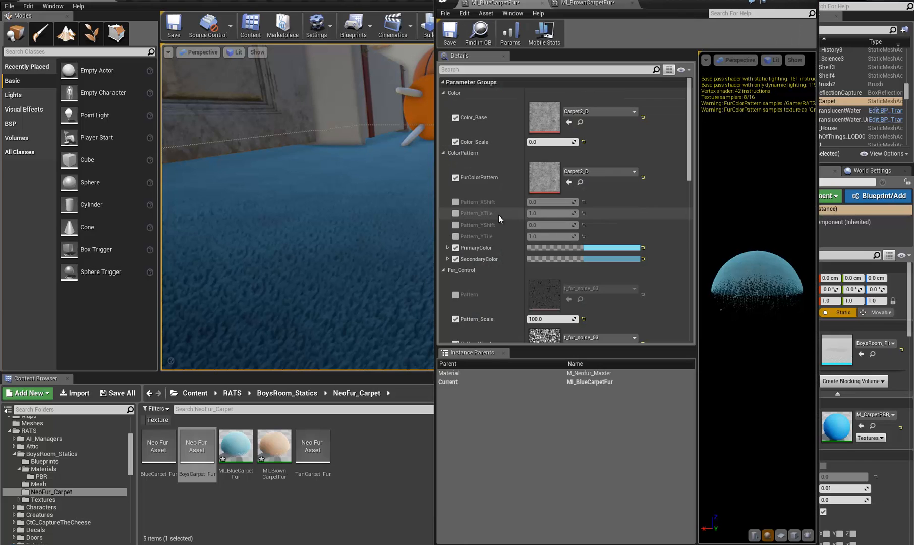
scroll(542, 276, down, 2)
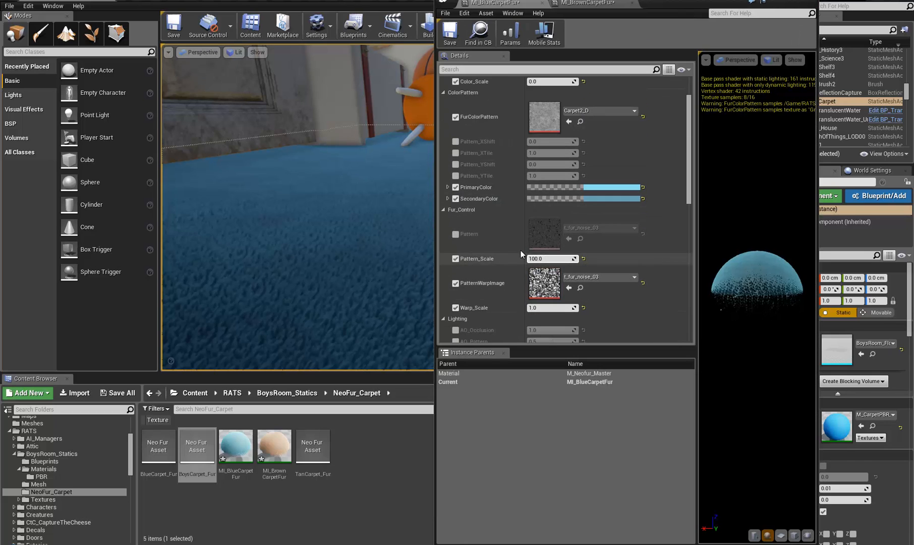
scroll(520, 250, down, 2)
scroll(540, 273, down, 3)
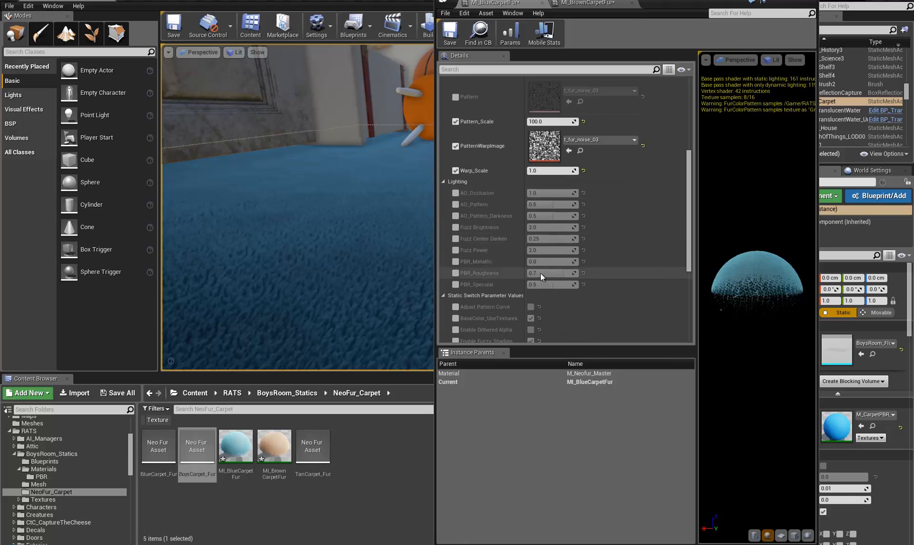
scroll(532, 296, down, 2)
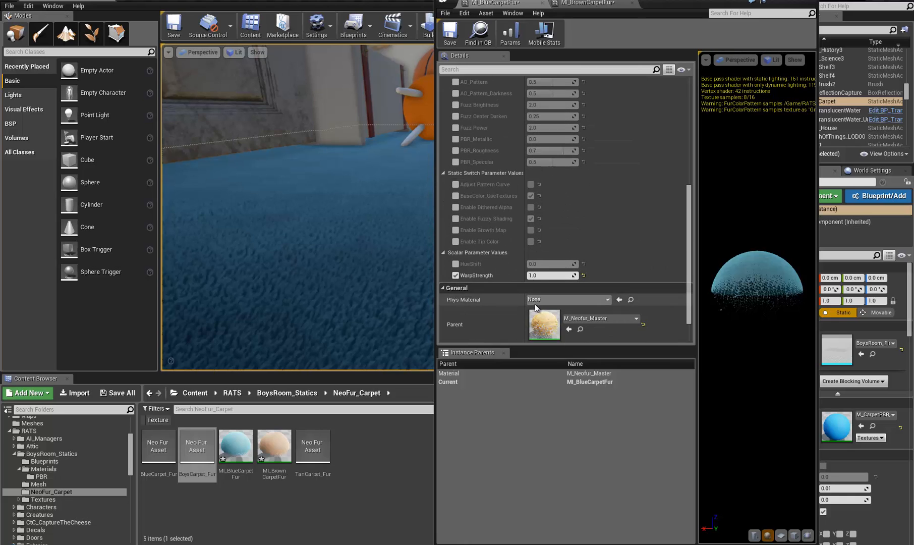
scroll(515, 204, up, 4)
scroll(503, 148, up, 2)
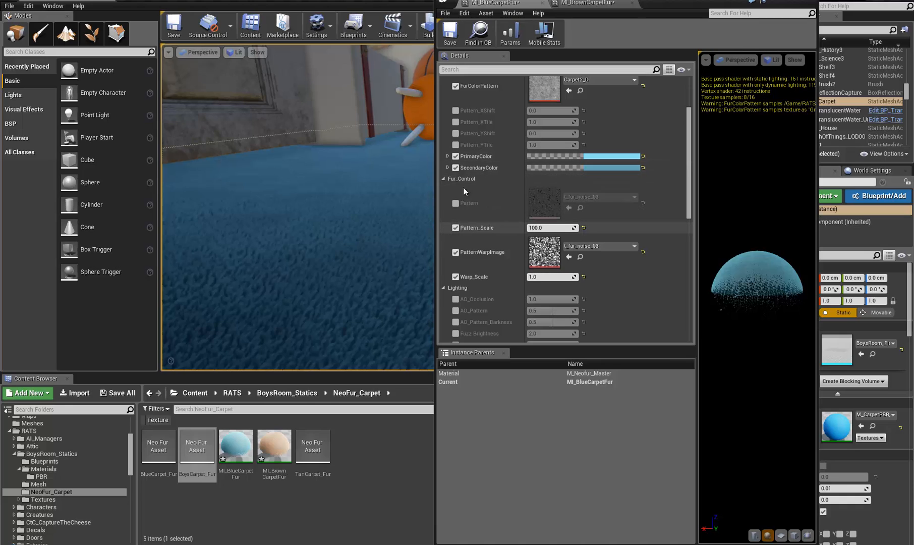
scroll(551, 228, up, 3)
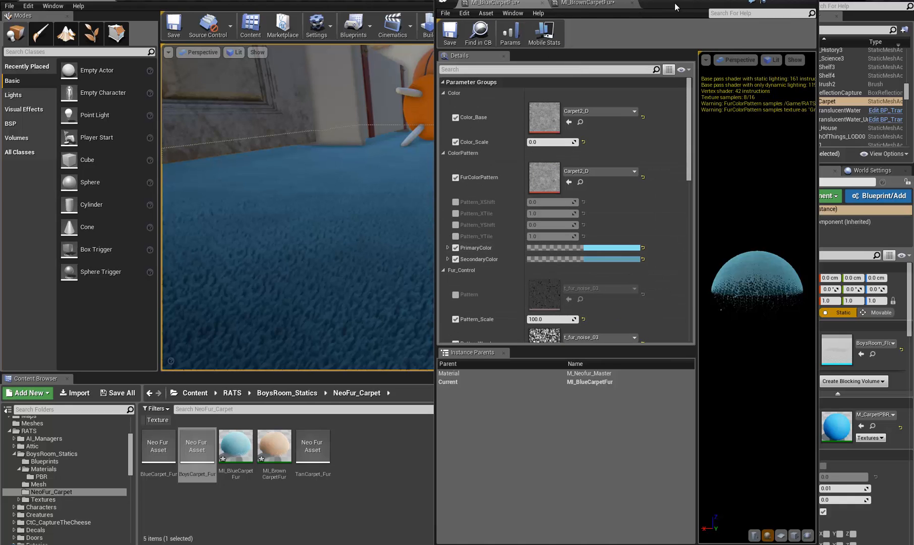
click(784, 1)
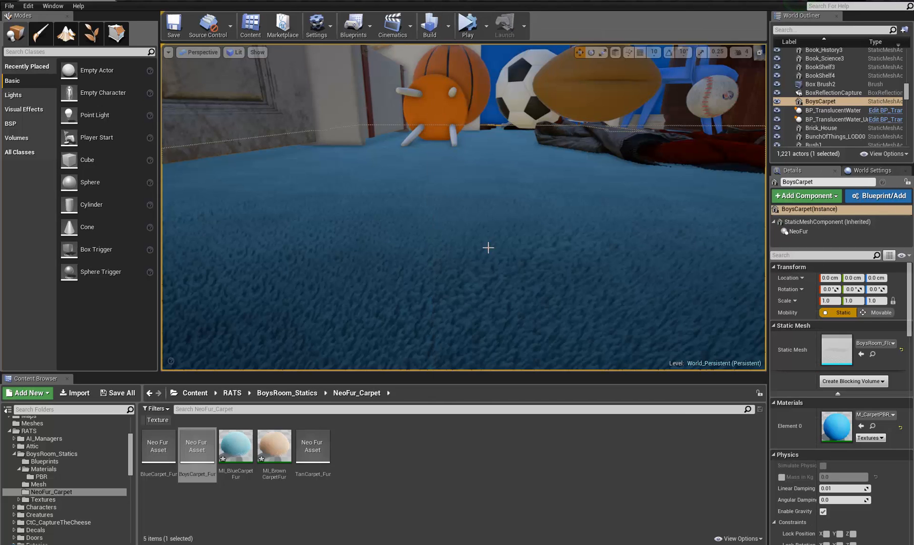
- Inspect the blue carpet fur up close and from farther back, moving out to the brown hallway carpet
right_drag(535, 218, 555, 230)
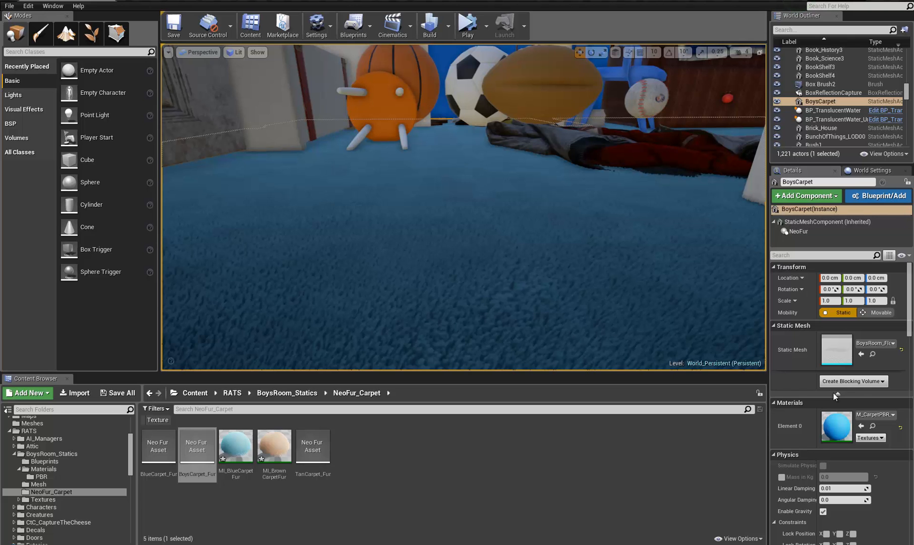
right_drag(302, 185, 470, 195)
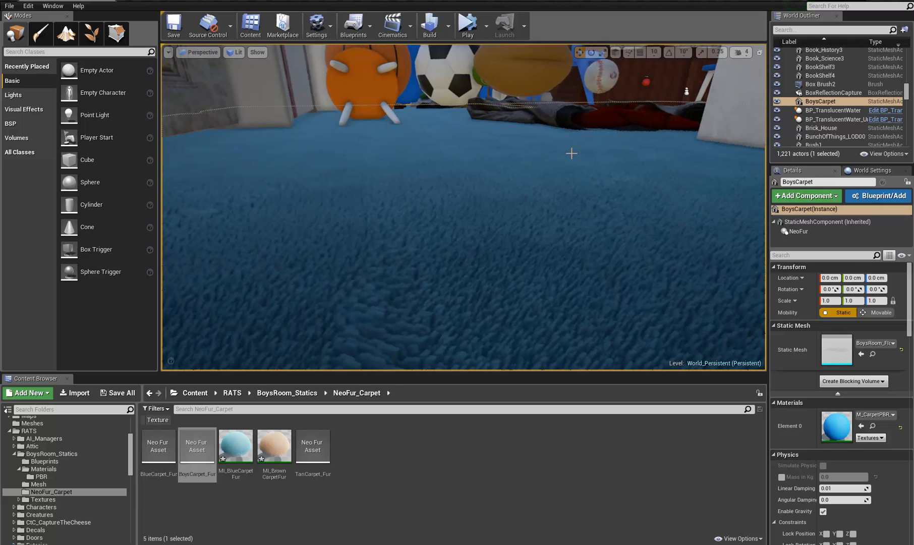
right_drag(551, 295, 629, 238)
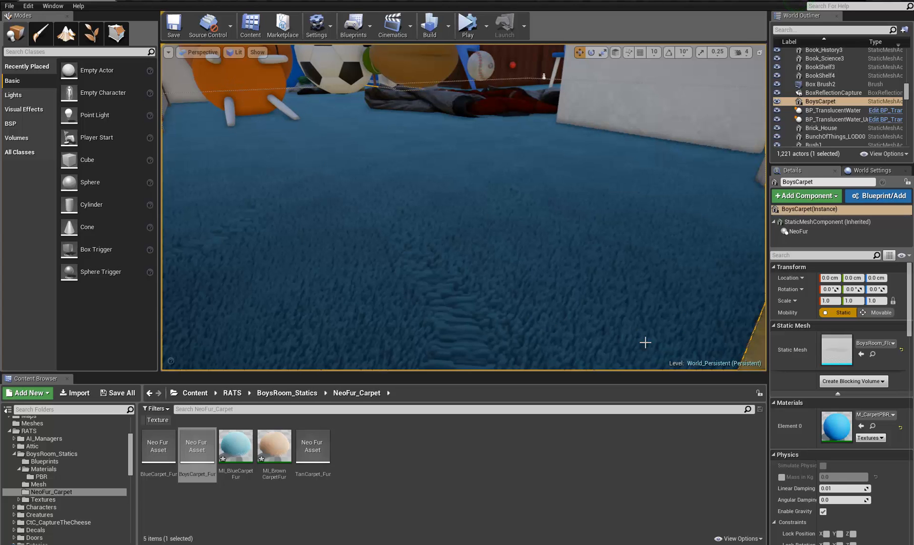
right_drag(582, 256, 363, 275)
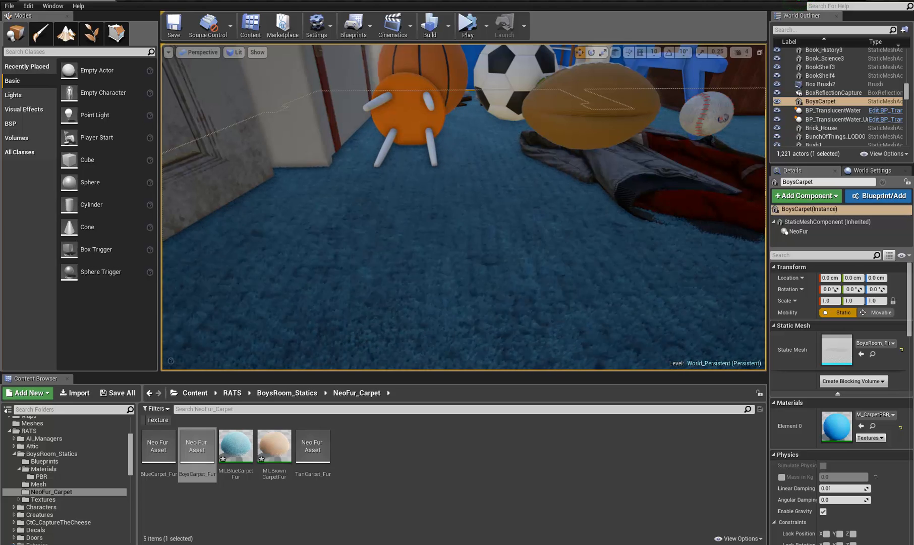
key(s)
right_drag(446, 191, 490, 200)
key(w)
key(s)
key(w)
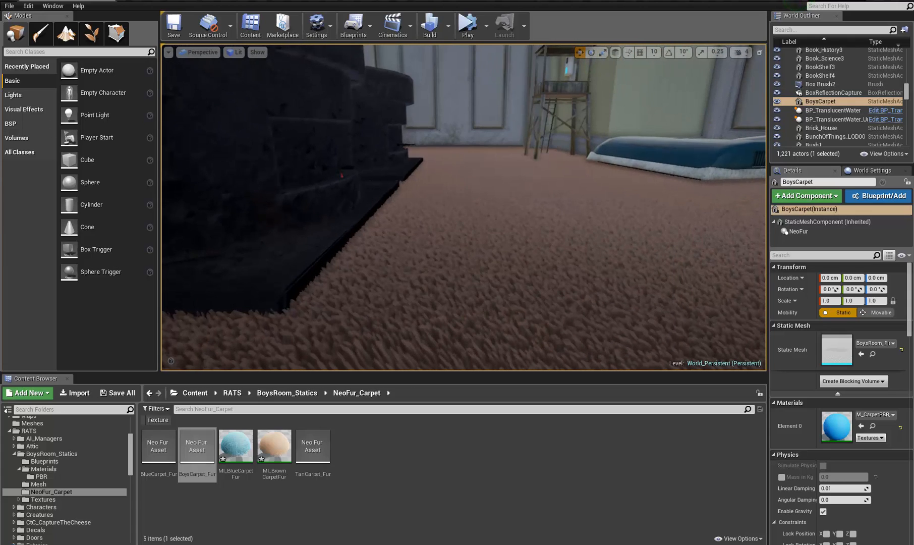
- In MI_BrownCarpetFur, copy the PrimaryColor value and paste it into SecondaryColor
drag(726, 0, 702, 6)
click(647, 5)
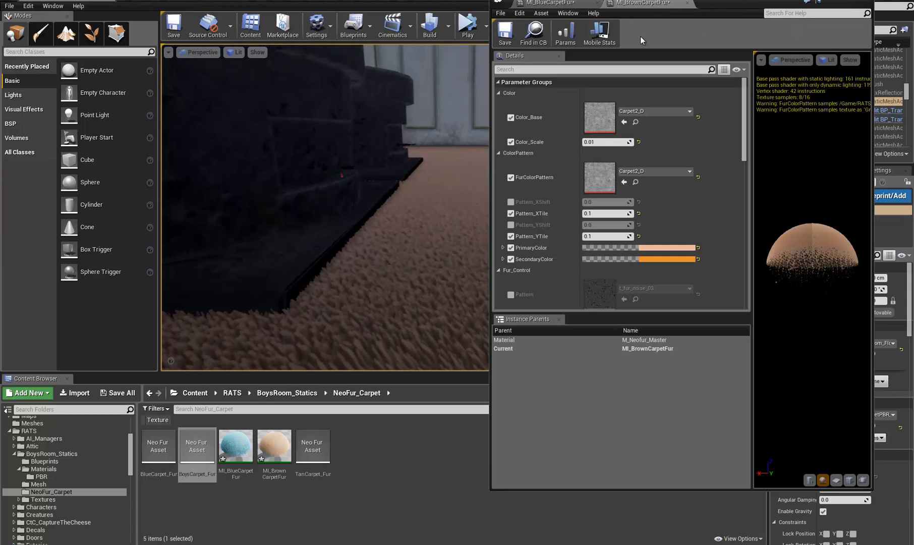
scroll(616, 217, down, 10)
scroll(617, 218, down, 7)
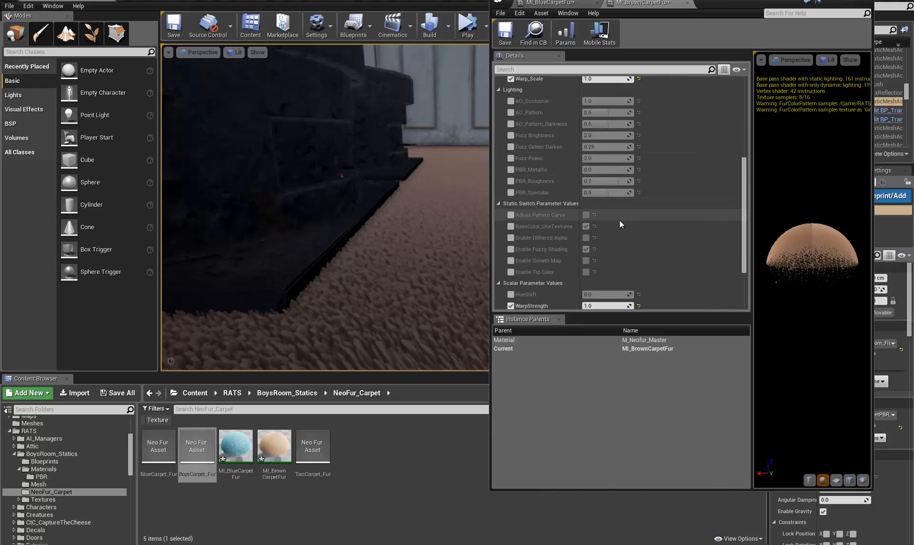
scroll(606, 220, up, 15)
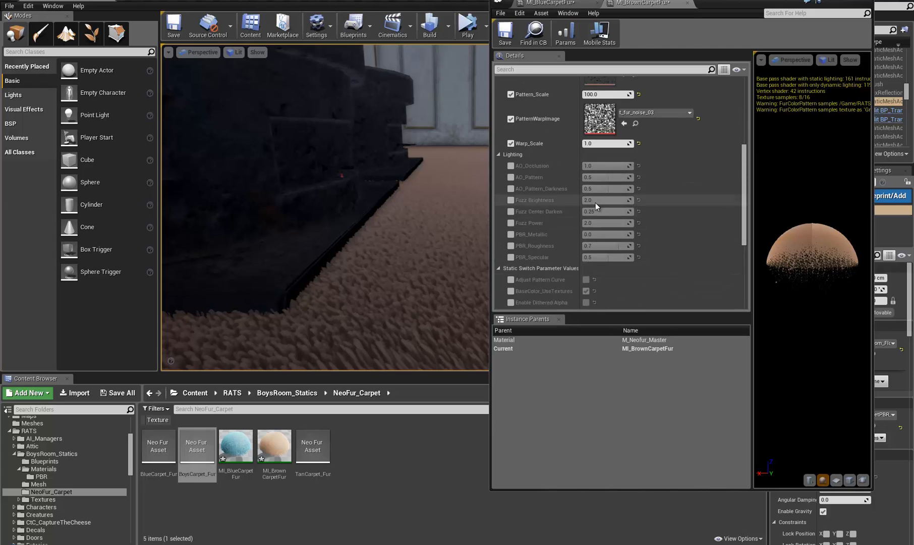
scroll(594, 199, up, 2)
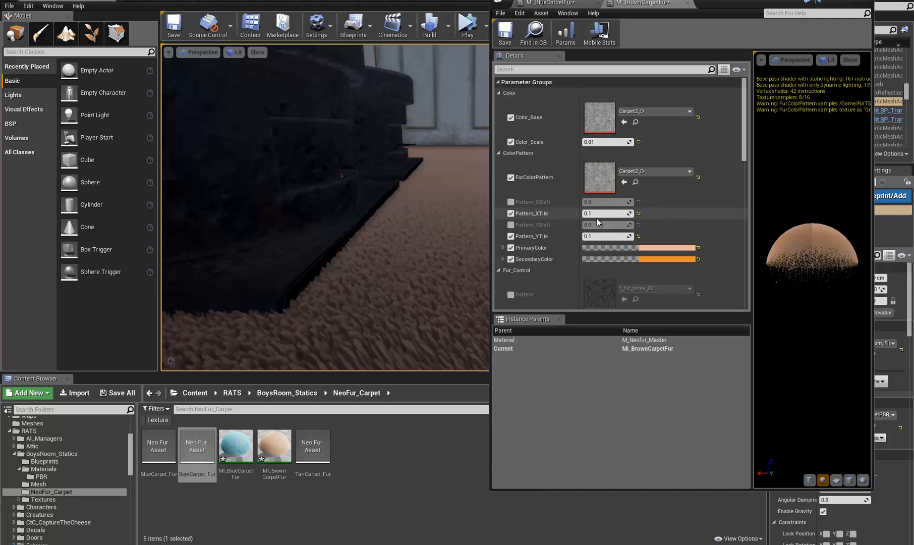
right_click(678, 249)
click(694, 285)
right_click(678, 261)
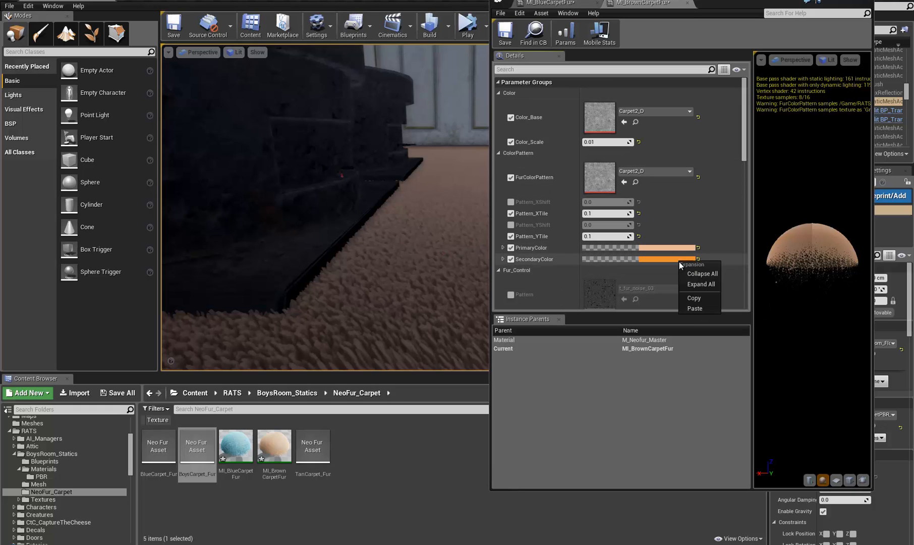
click(696, 307)
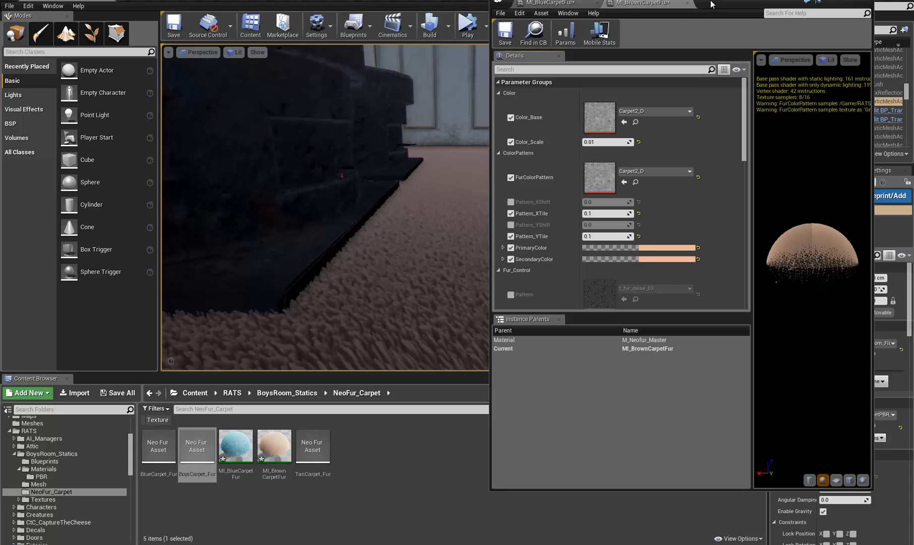
- Check the brown hallway carpet against the blue carpet at the boys' room doorway and toward the stairs
click(477, 287)
right_drag(415, 285, 913, 270)
key(w)
key(w)
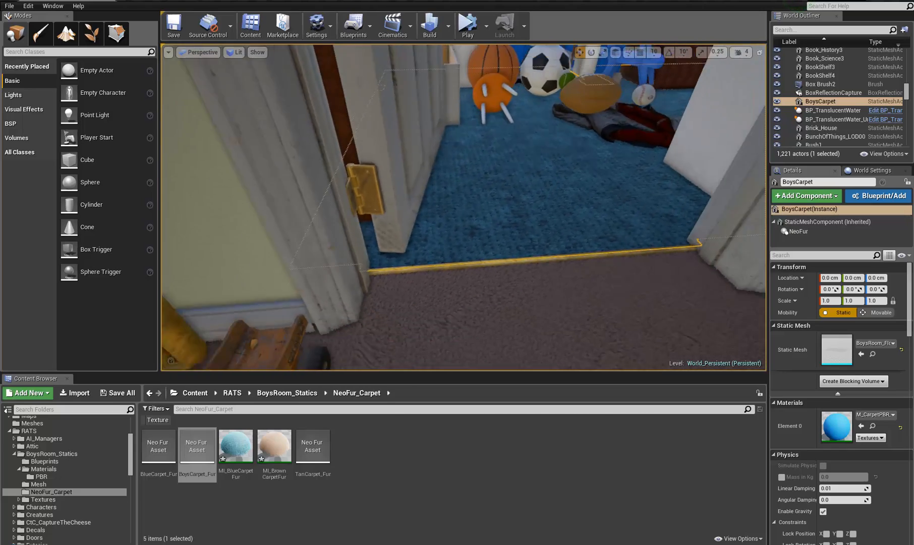
key(s)
right_drag(463, 207, 595, 229)
right_drag(312, 348, 395, 350)
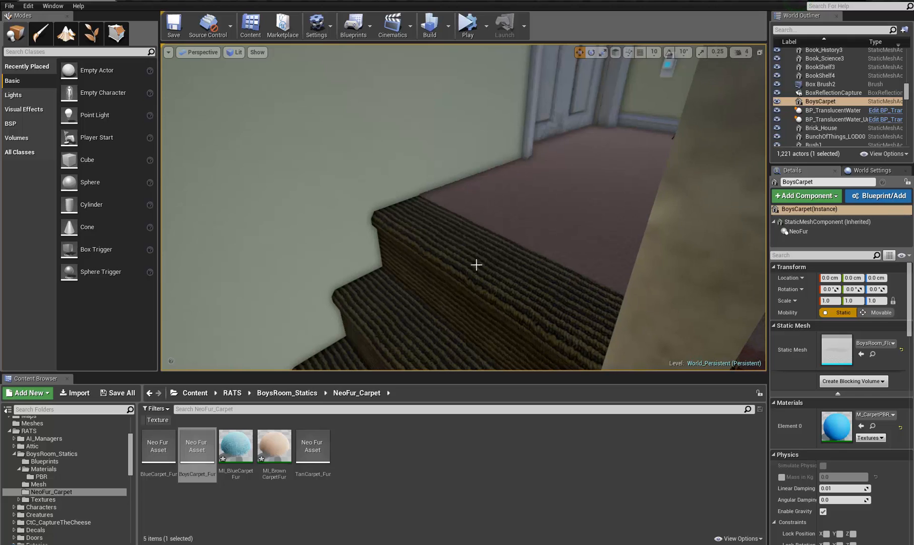
- Select the STAIRS mesh at the end of the hallway and save the changes
right_drag(444, 271, 757, 267)
click(449, 253)
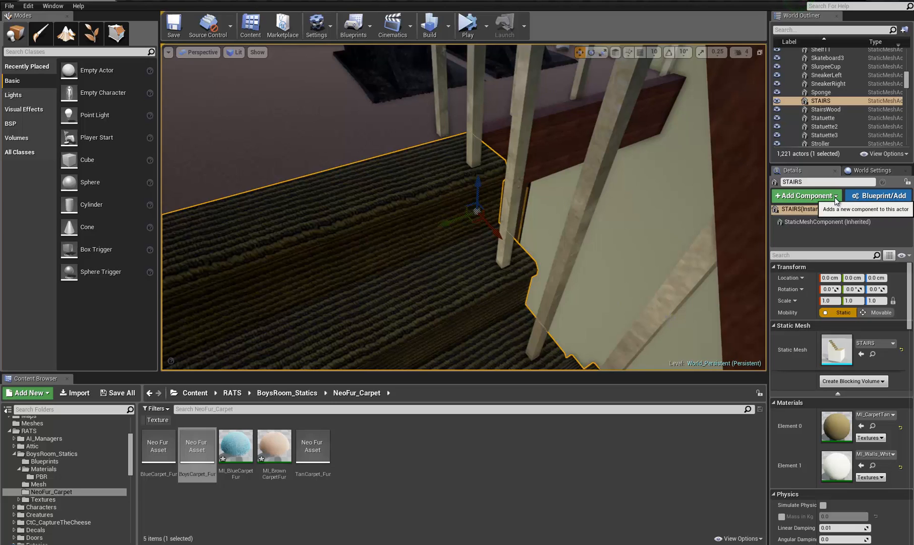
key(ctrl+s)
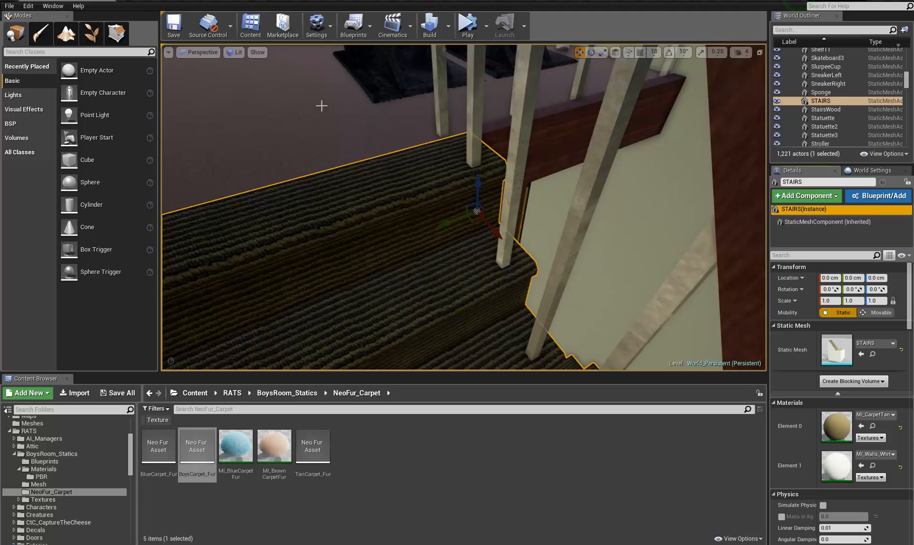
- Create a NeoFur asset named StairsCarpet_Fur in the NeoFur_Carpet folder and open it
right_drag(347, 109, 379, 155)
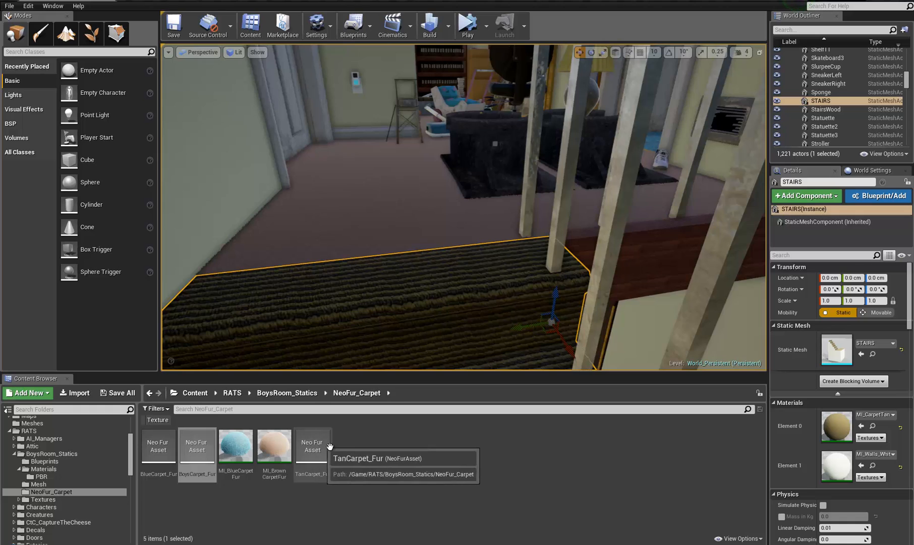
right_click(354, 439)
mouse_move(387, 362)
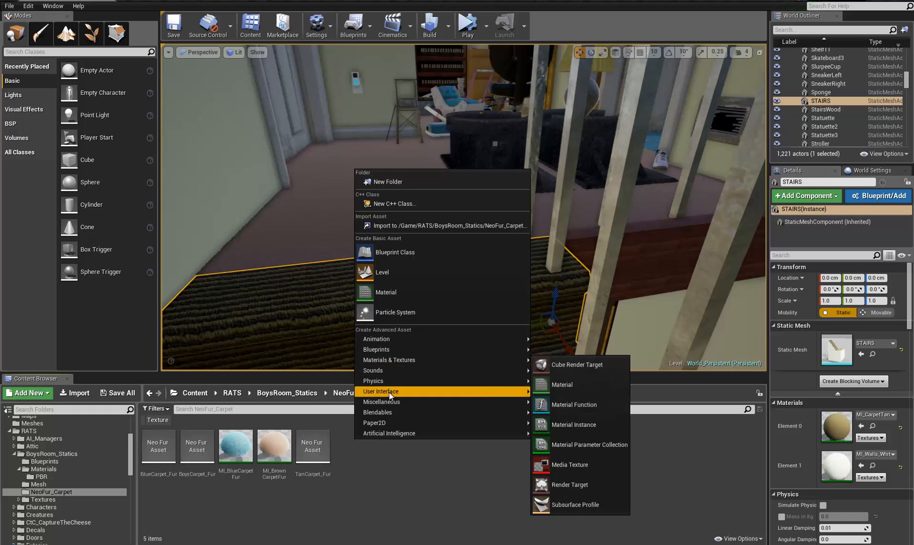
mouse_move(387, 402)
click(575, 417)
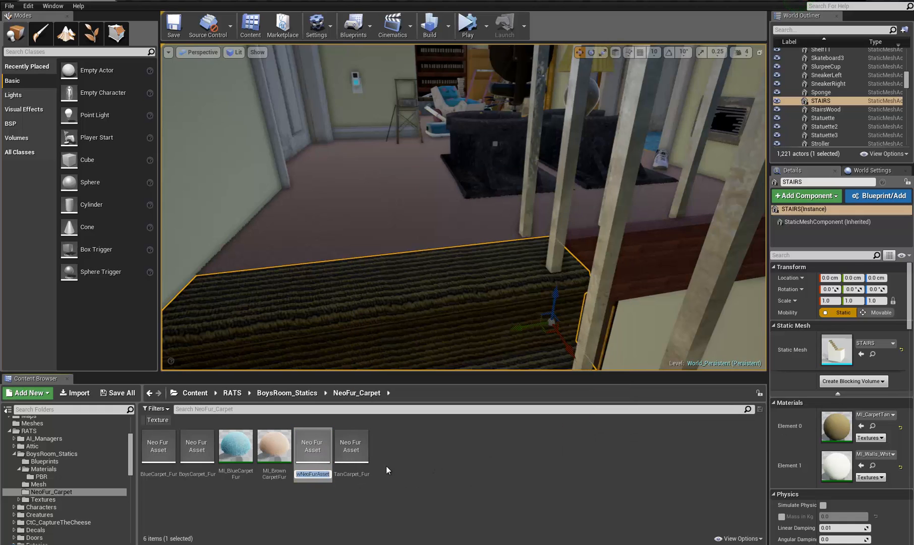
text(Stairs)
text(Carpet_)
text(Fur)
key(Return)
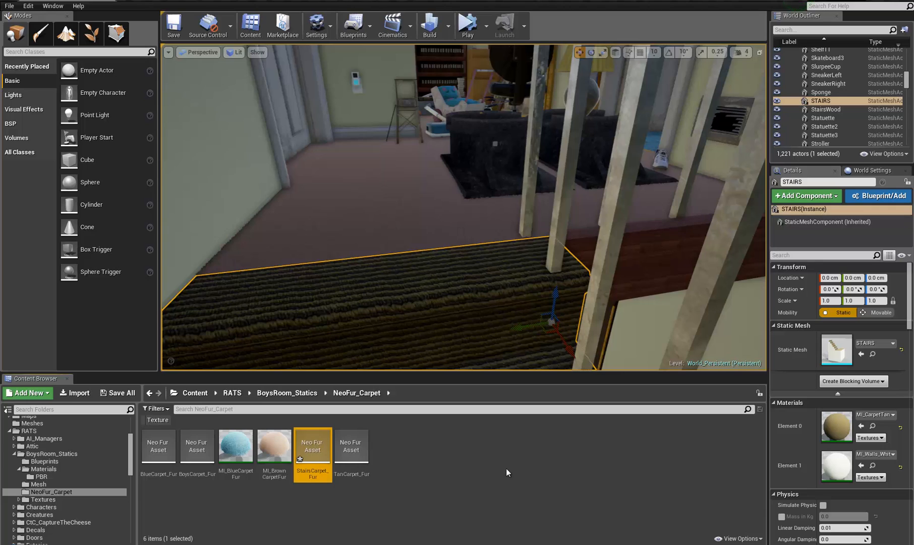
double_click(310, 450)
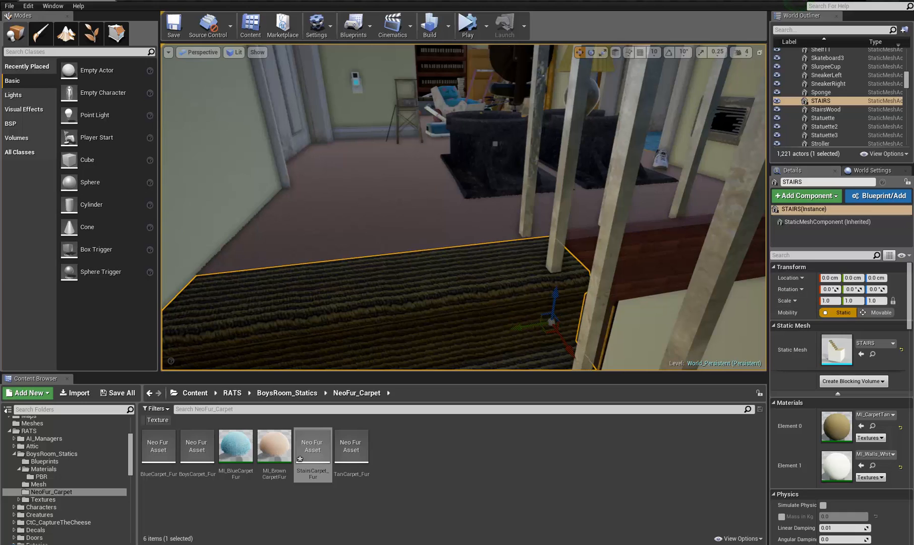
- Add a NeoFur component to STAIRS with StairsCarpet_Fur as its fur asset and MI_BrownCarpetFur as its material
click(312, 446)
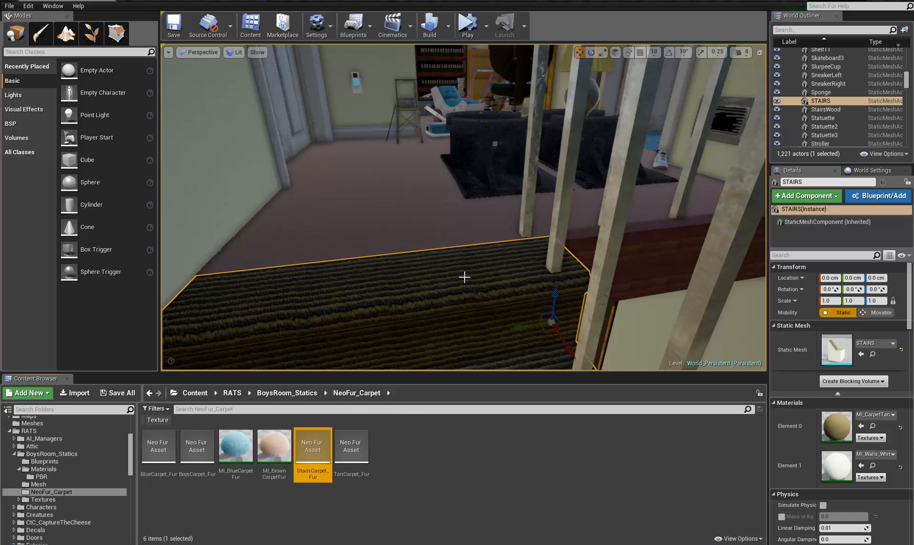
click(806, 195)
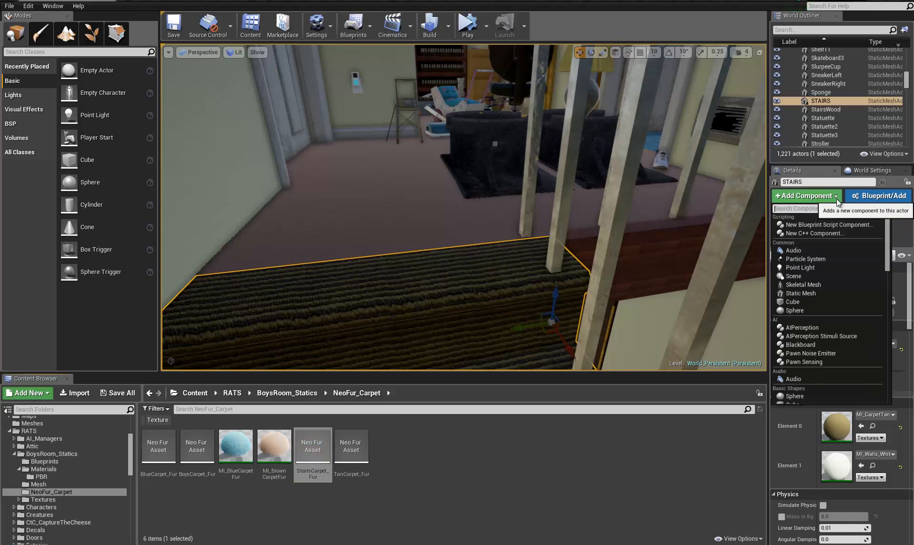
text(neo)
click(806, 224)
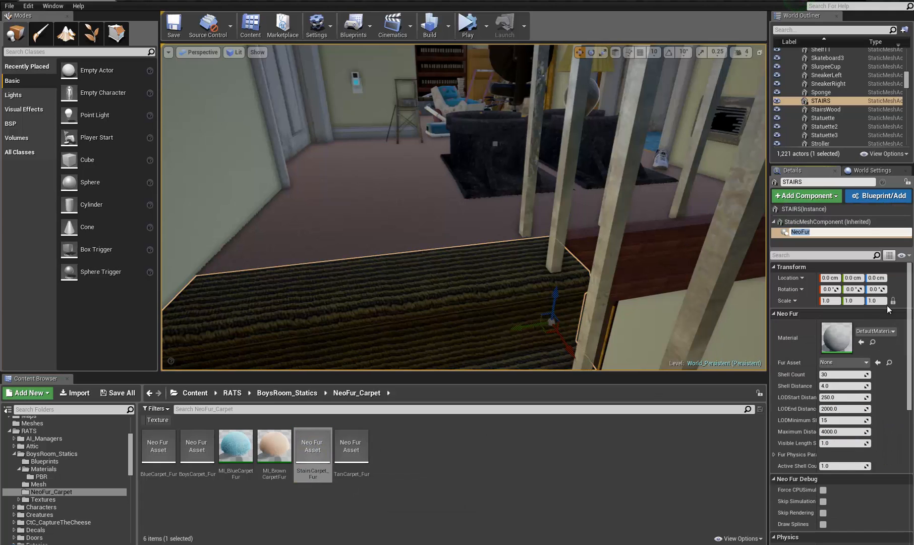
click(878, 362)
click(283, 451)
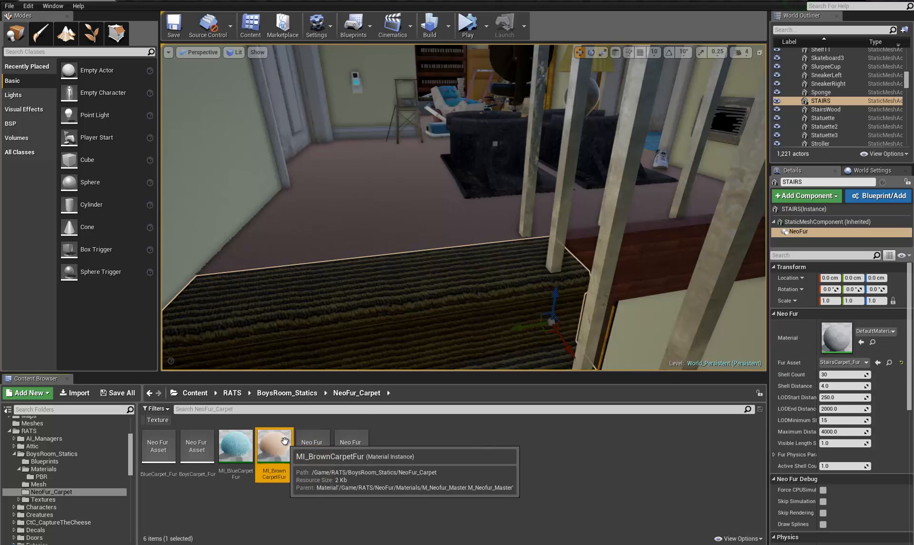
click(861, 341)
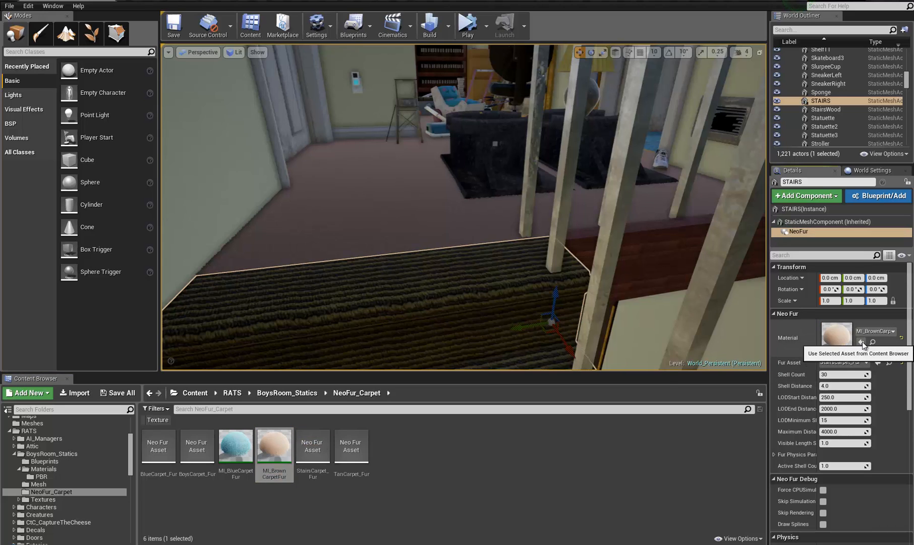
- Reassign StairsCarpet_Fur as the fur asset of the STAIRS NeoFur component
right_drag(437, 268, 442, 311)
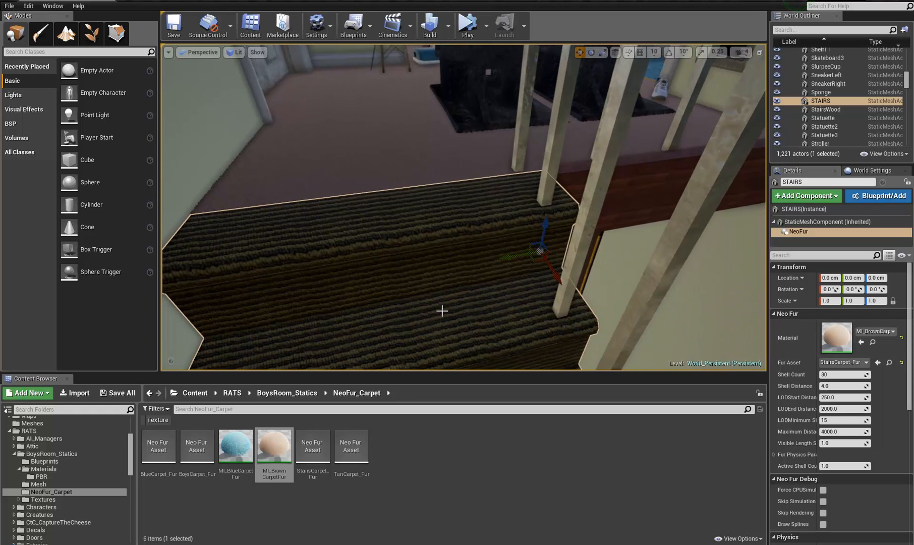
click(418, 241)
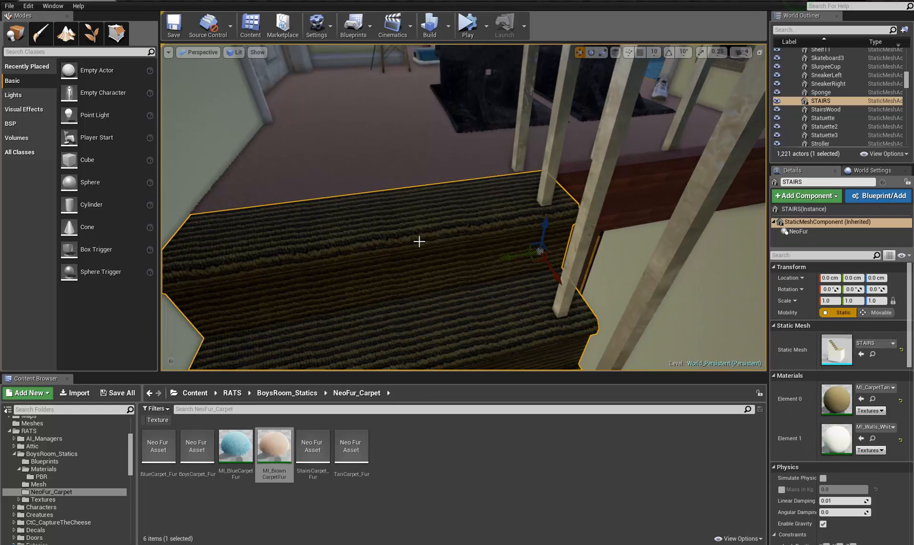
click(312, 446)
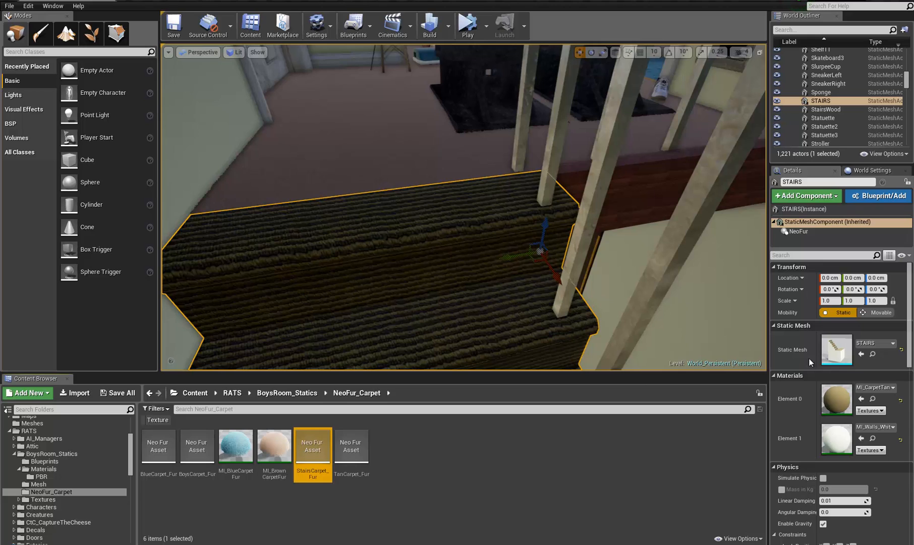
click(804, 235)
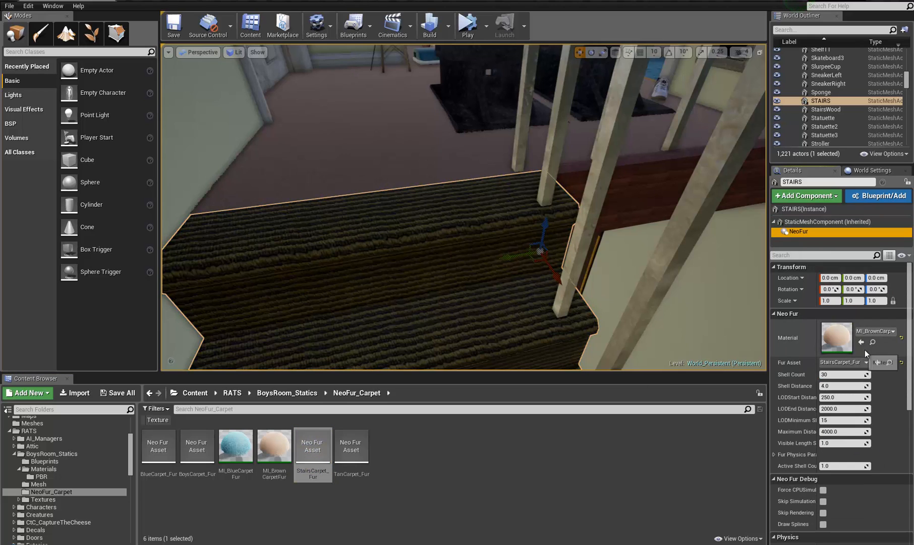
click(877, 363)
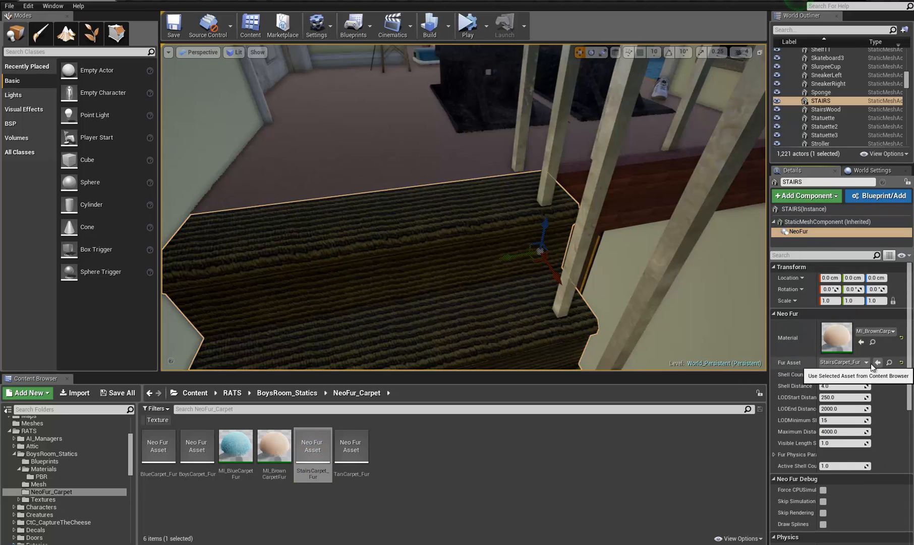
- Inspect the top steps for fur and locate the STAIRS static mesh in the project content
right_drag(391, 249, 490, 263)
key(w)
key(w)
key(s)
key(w)
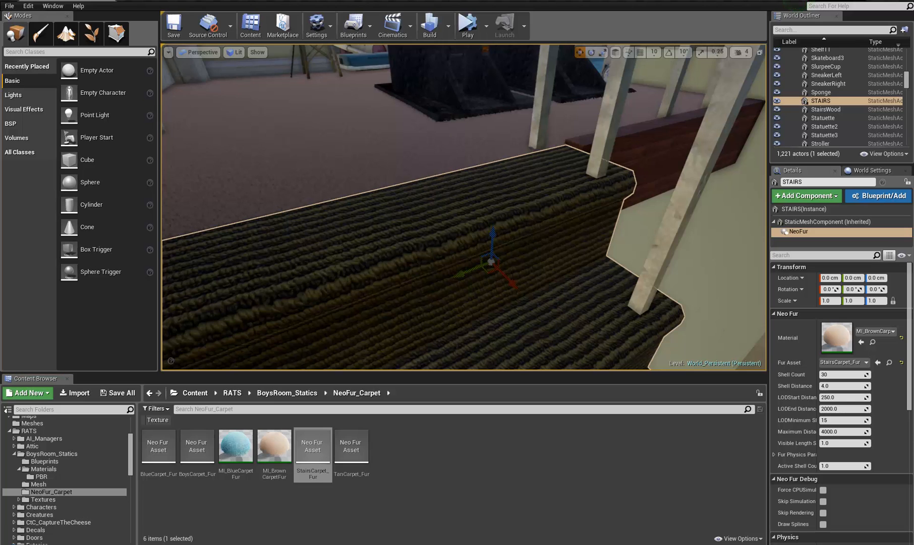
key(ctrl+b)
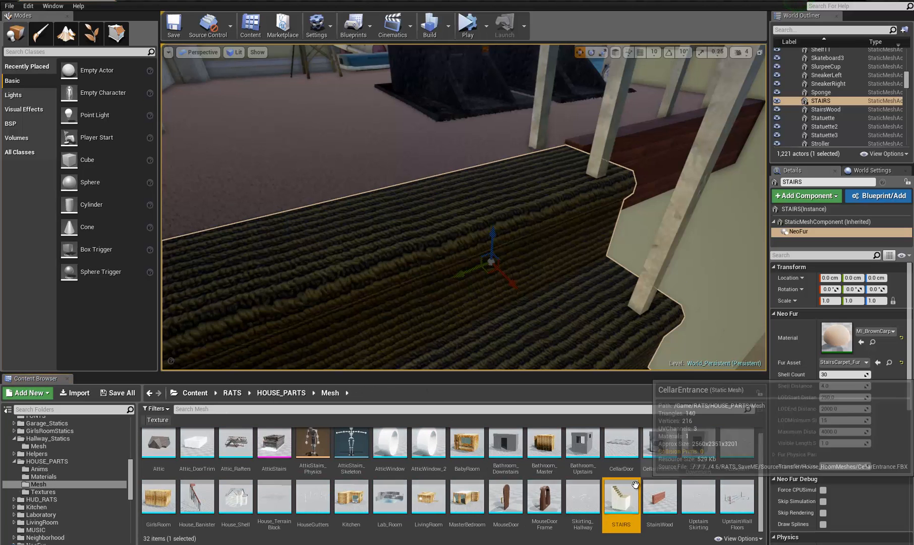
- Check the fur asset and settings of the STAIRS NeoFur component and examine the lower steps
click(474, 340)
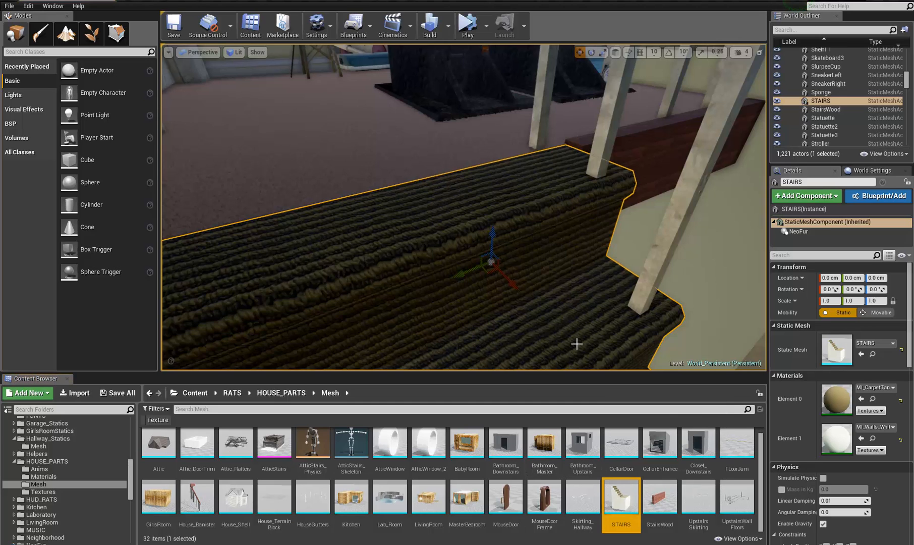
click(798, 231)
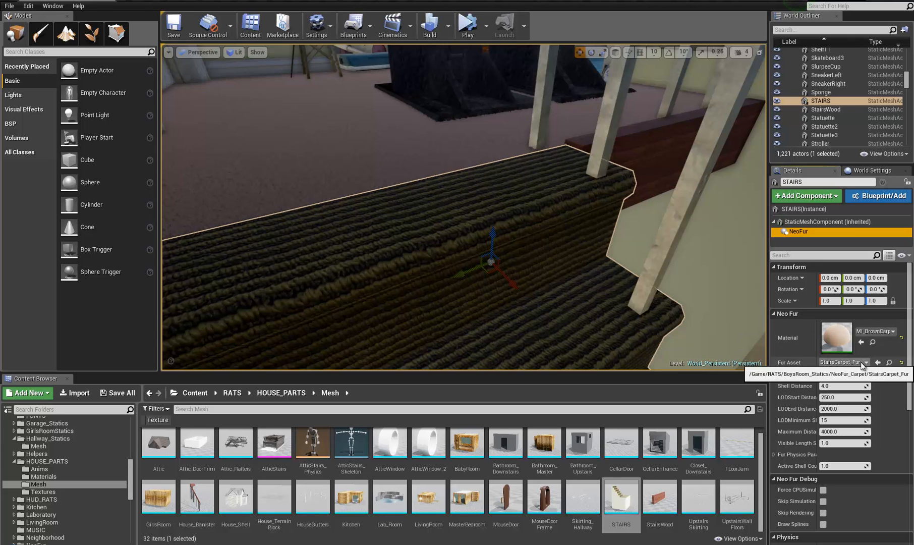
right_drag(421, 283, 444, 288)
key(w)
key(s)
key(w)
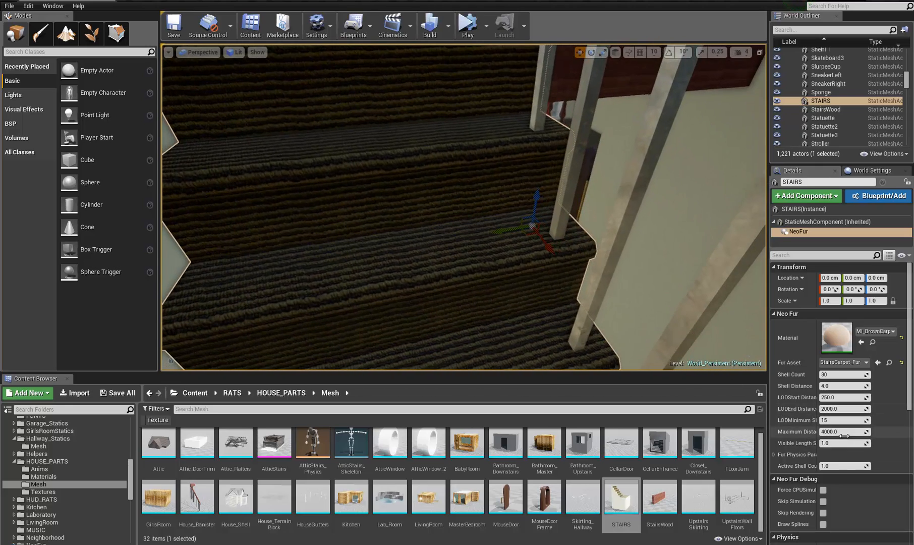
- Set the maximum distance of the STAIRS NeoFur component to 50000 and compare its fur with the landing carpet at the top step
text(500)
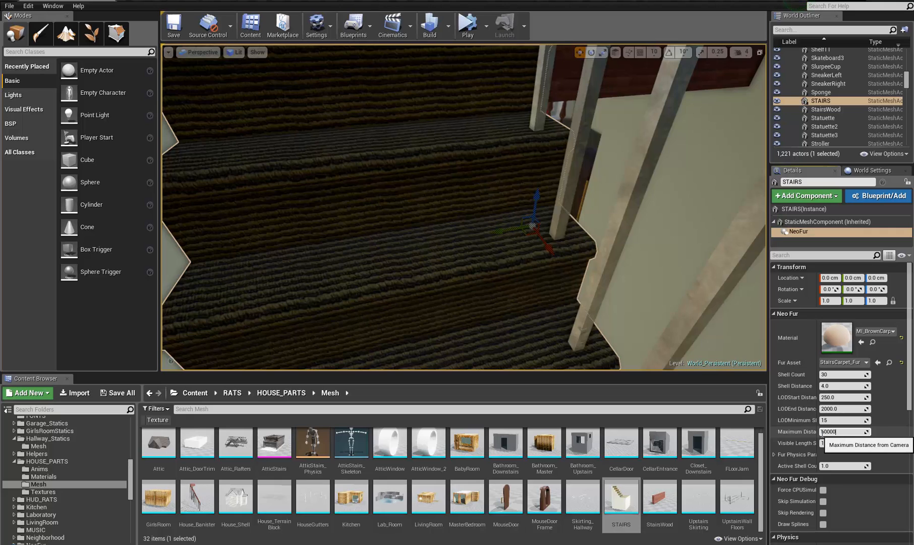
key(Return)
right_drag(544, 269, 690, 226)
key(w)
key(Escape)
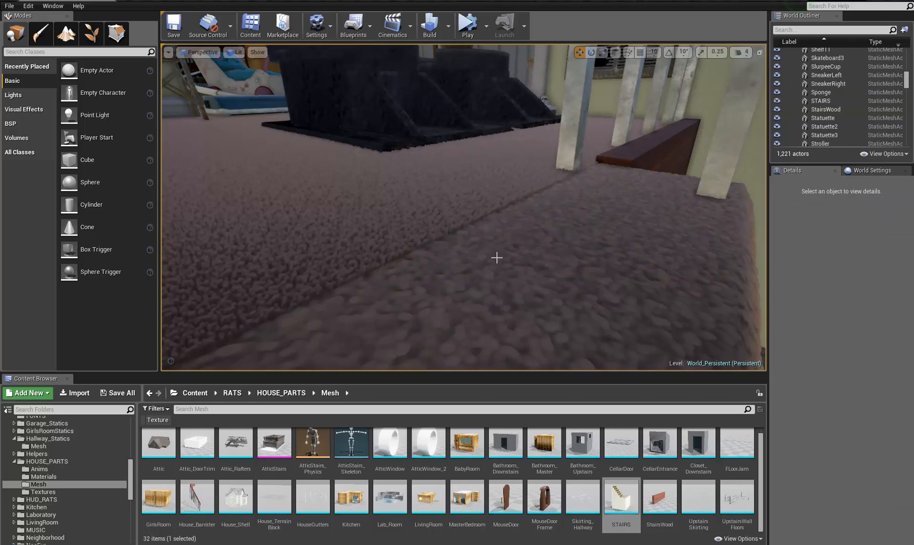
right_drag(496, 258, 547, 284)
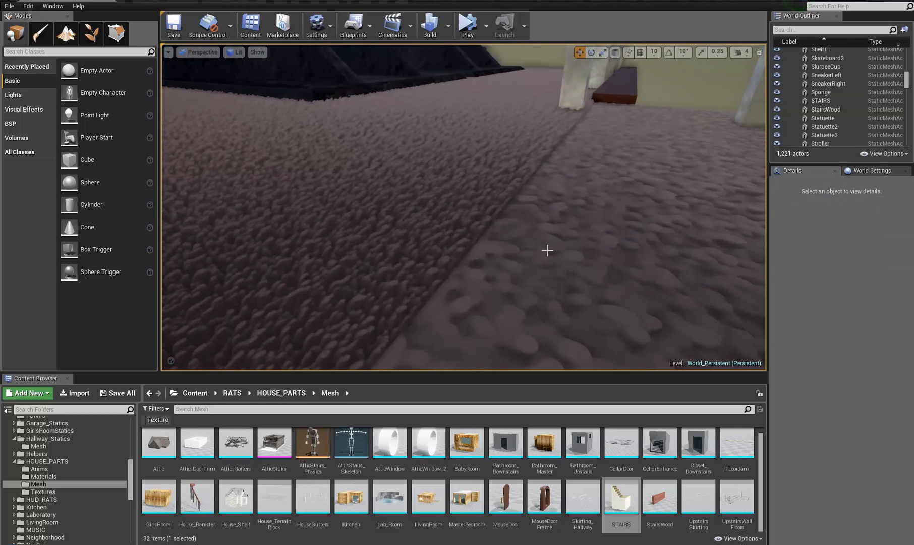
- Delete the NeoFur component from STAIRS
click(591, 288)
scroll(580, 276, down, 3)
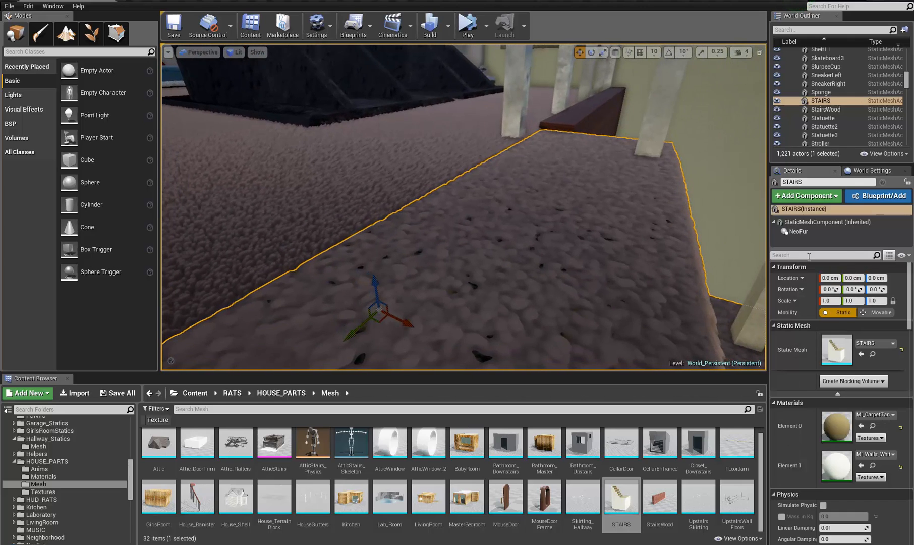
click(802, 232)
right_click(802, 233)
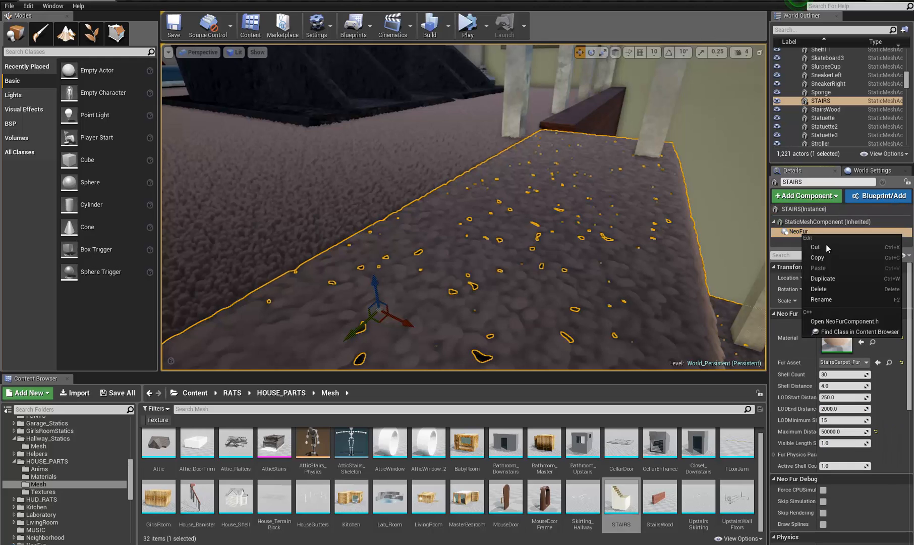
click(819, 289)
- Copy the NeoFur1 component from UpstairsHall2 and paste it onto STAIRS
click(369, 192)
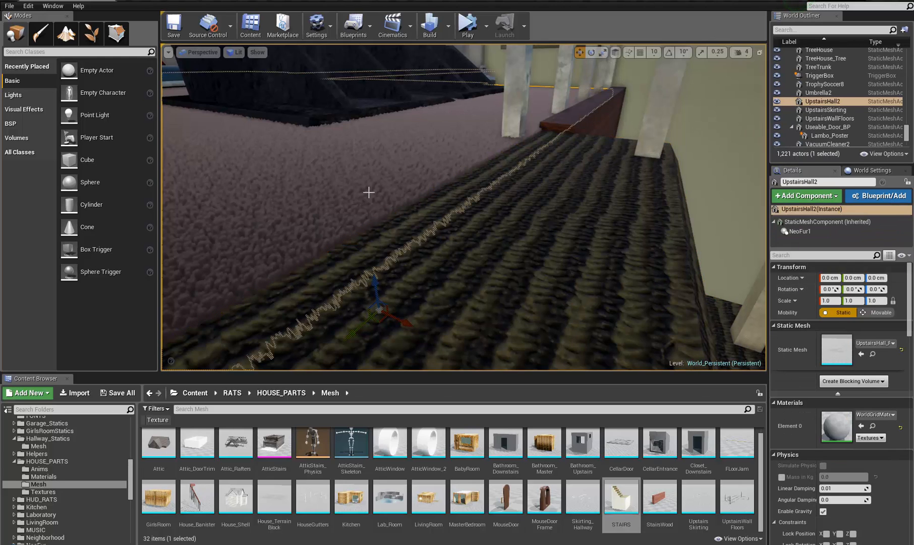
right_click(797, 232)
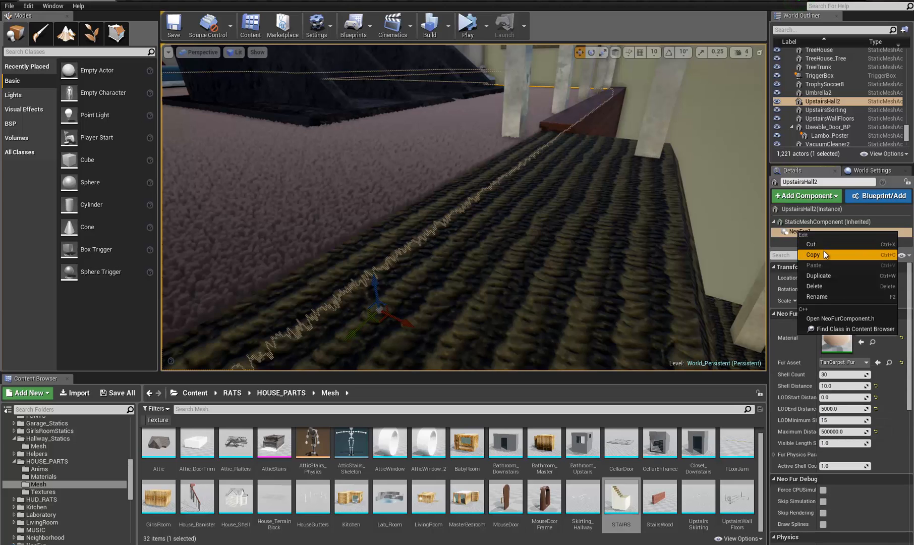
click(797, 241)
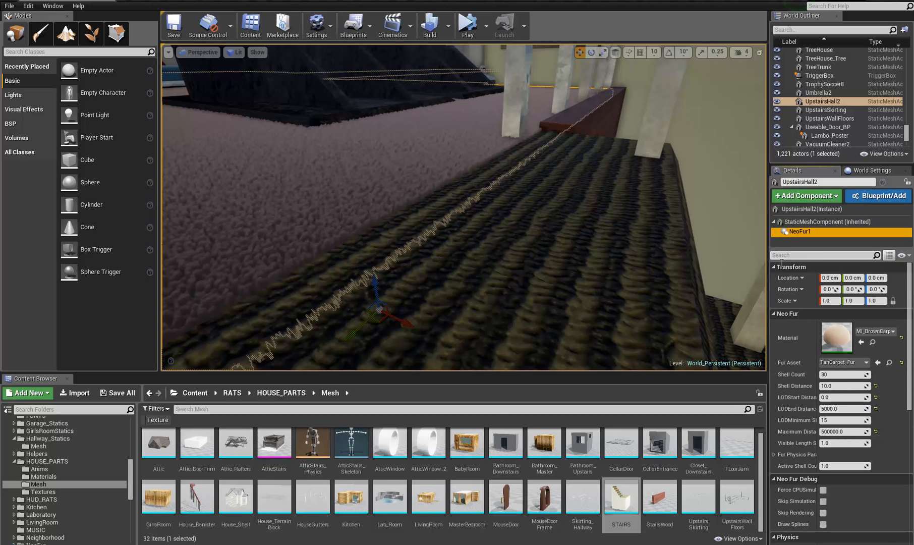
click(586, 270)
right_click(803, 234)
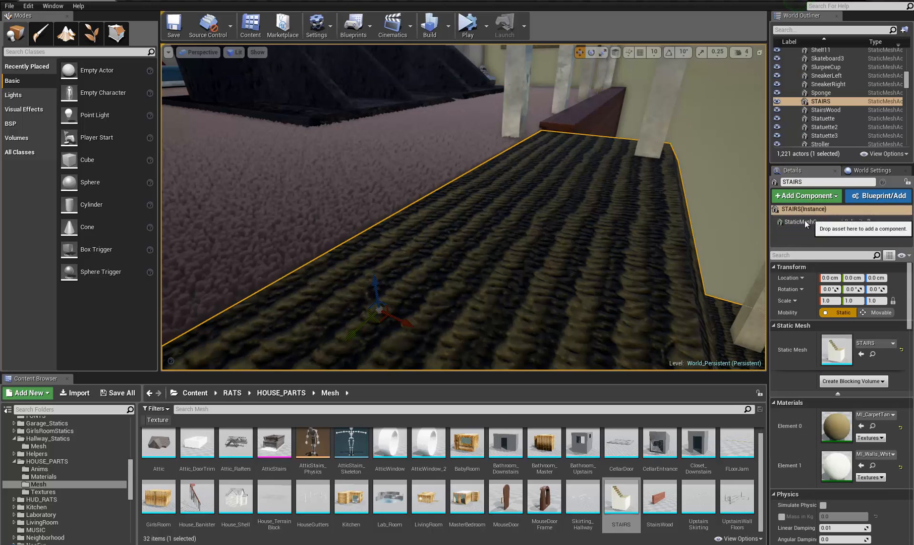
click(819, 248)
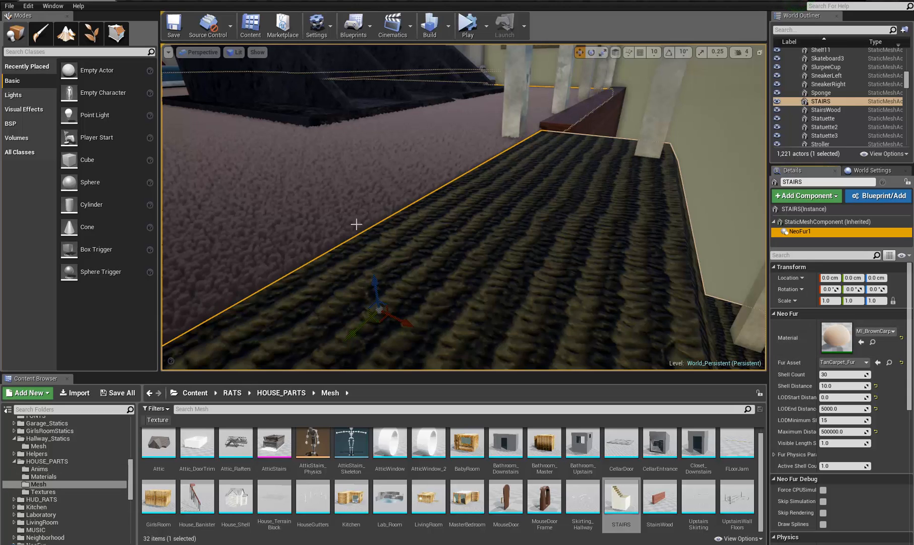
- Assign StairsCarpet_Fur as the fur asset of the NeoFur1 component on STAIRS and check the seam with the landing carpet
click(889, 362)
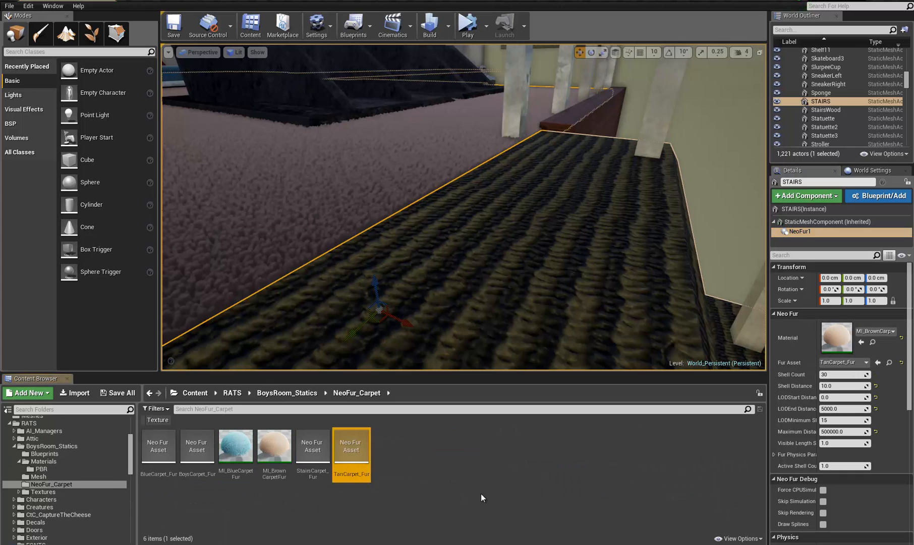
click(326, 468)
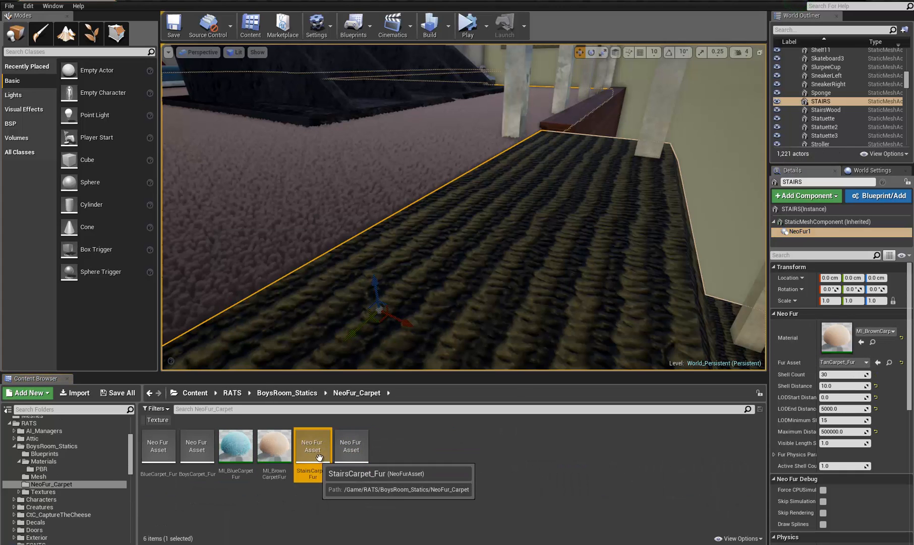
click(877, 363)
mouse_move(516, 275)
right_down()
mouse_move(508, 268)
mouse_move(445, 271)
mouse_move(525, 268)
right_up()
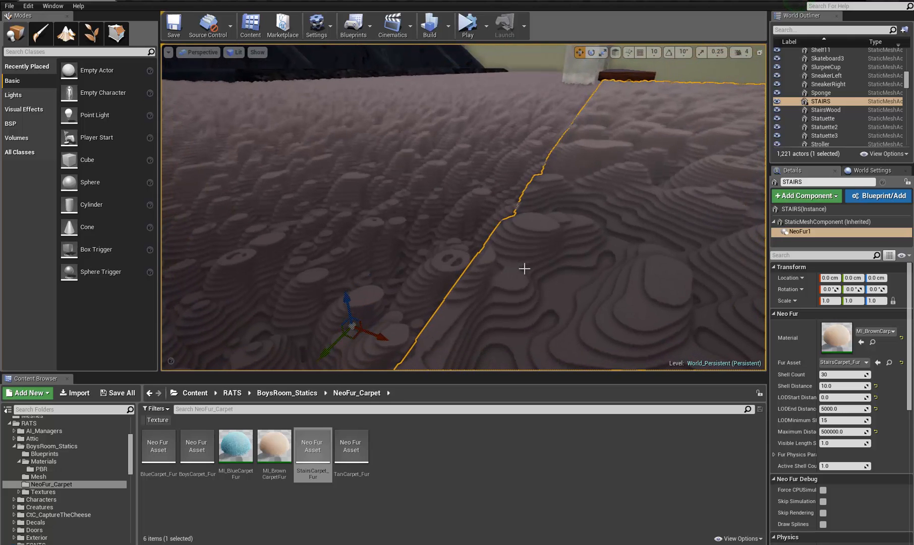
right_drag(524, 268, 449, 334)
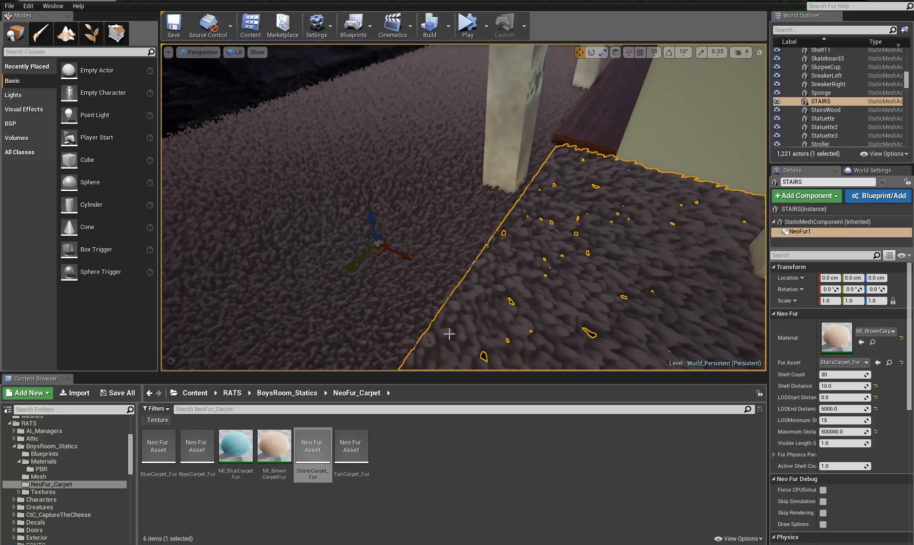
- Duplicate MI_BrownCarpetFur as MI_StairsCarpetFur and assign it as the material of the NeoFur1 component on STAIRS
click(274, 446)
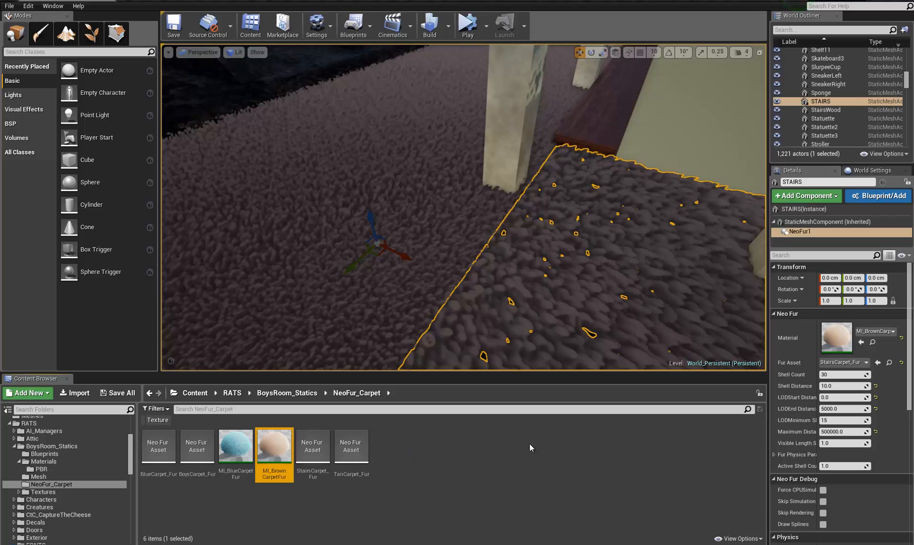
key(ctrl+w)
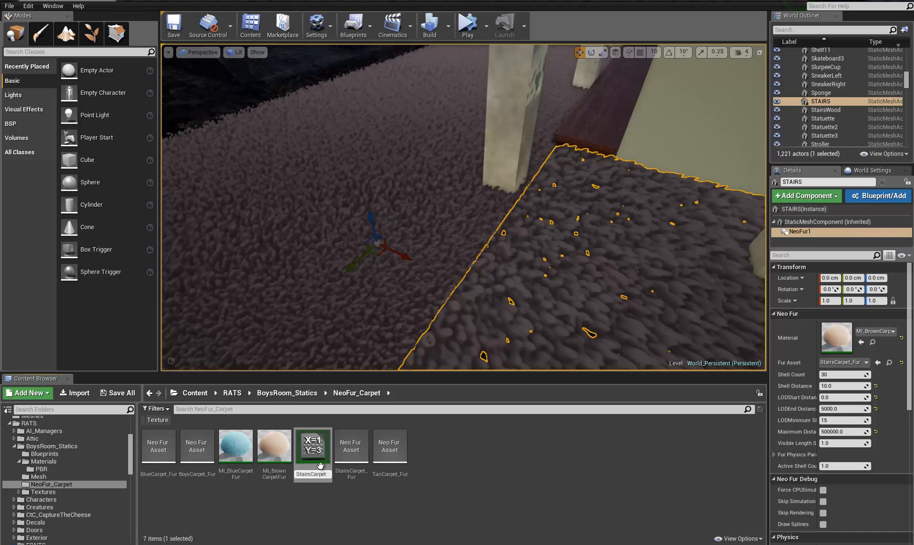
key(Return)
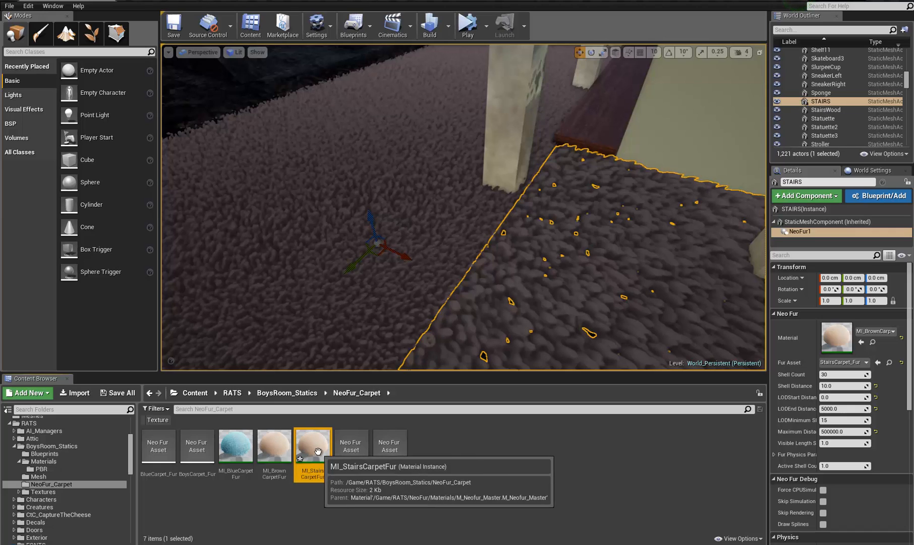
click(861, 342)
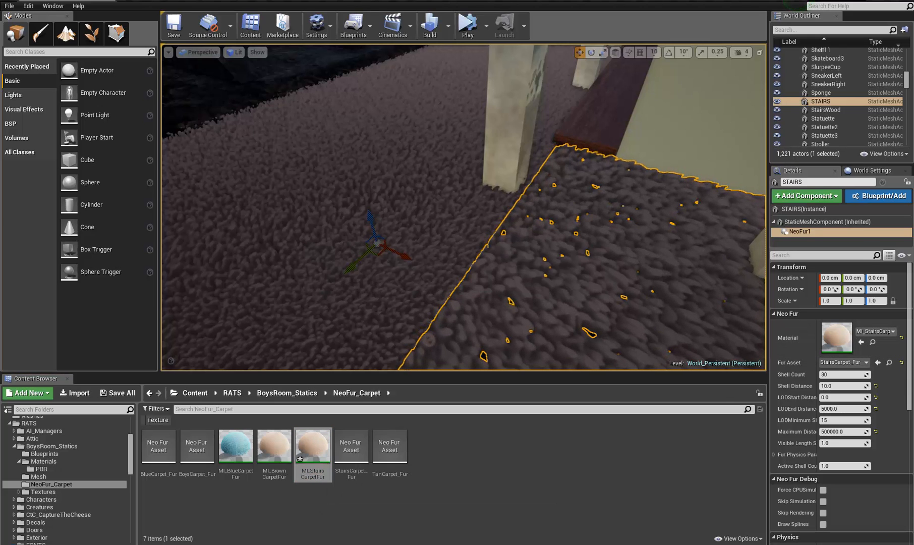
- Open MI_StairsCarpetFur beside the viewport and set its Pattern_Scale to 300 after trying 400
drag(383, 2, 86, 65)
drag(192, 59, 194, 0)
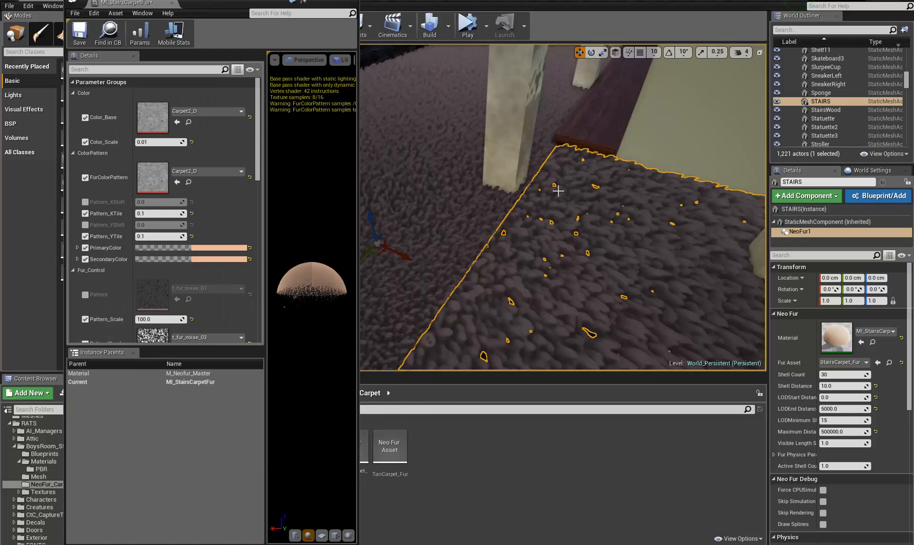
right_drag(557, 190, 465, 216)
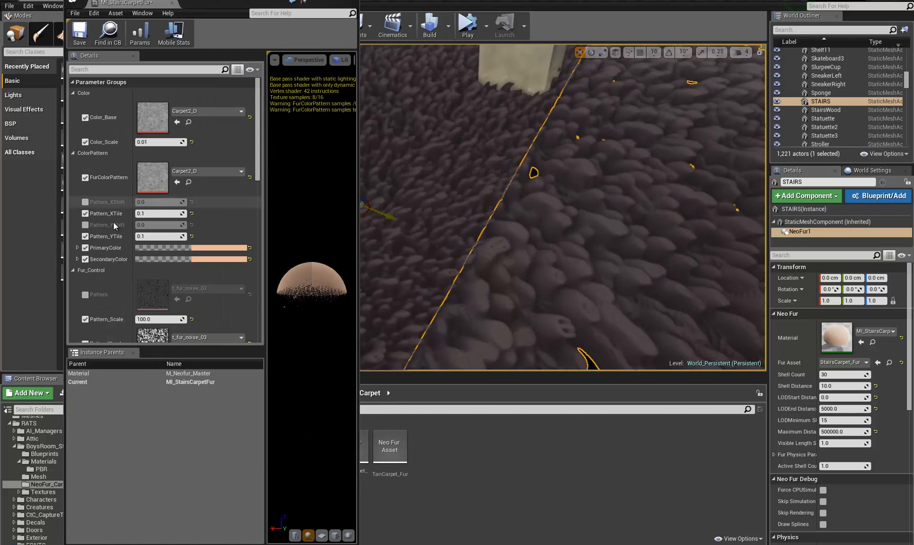
scroll(157, 176, down, 2)
scroll(141, 161, up, 2)
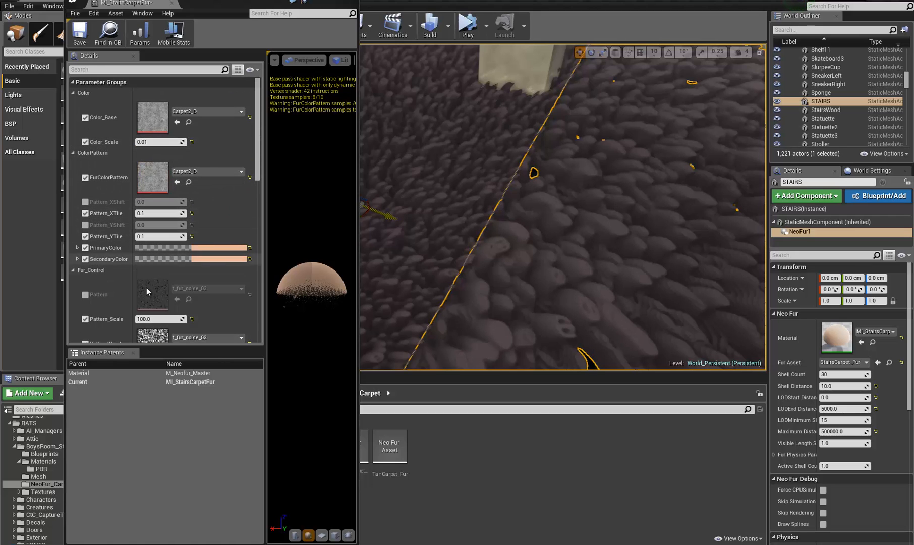
scroll(116, 308, down, 2)
click(167, 288)
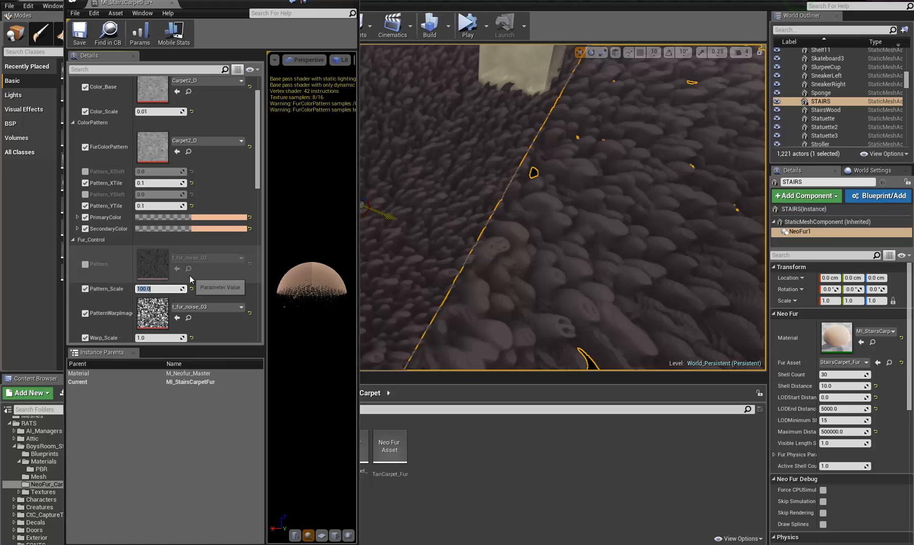
text(400)
key(Return)
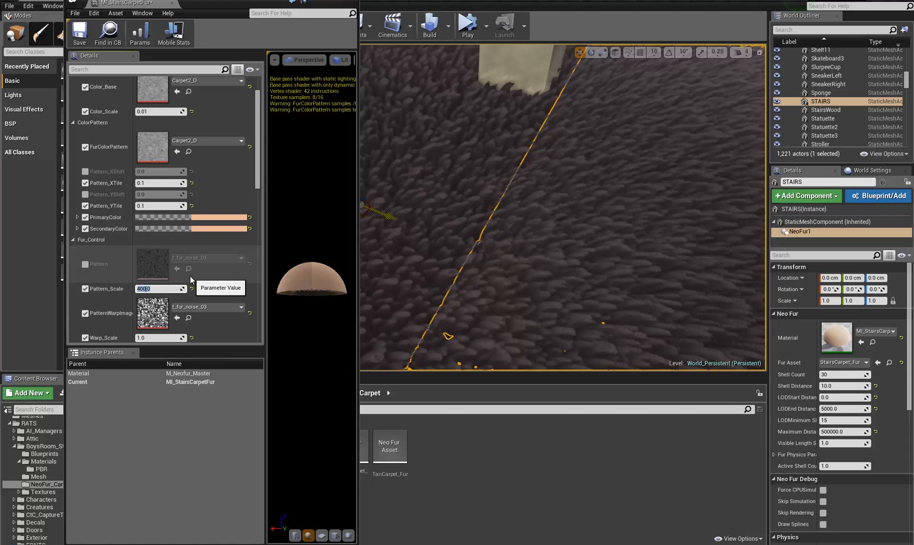
text(300)
key(Return)
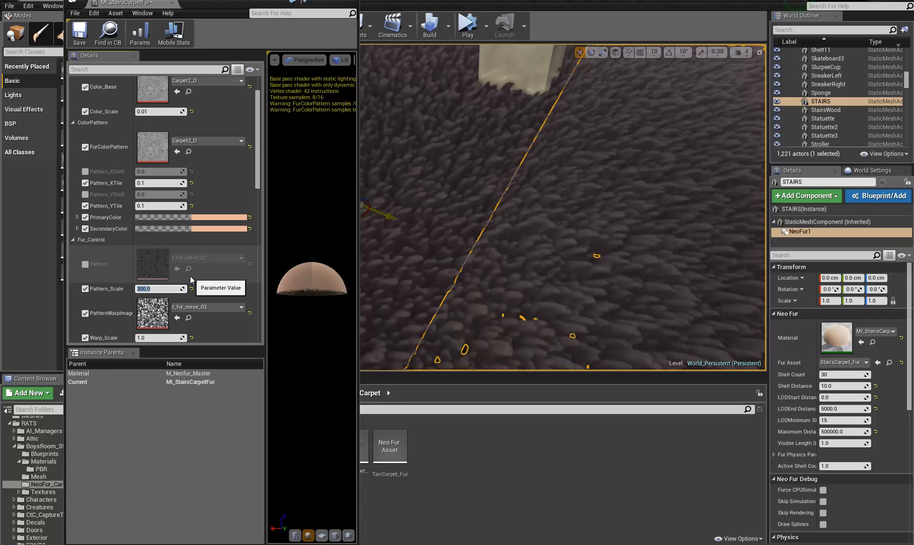
- Examine the carpet seam at the top step, close the material instance editor and inspect the fur along the whole staircase
click(557, 246)
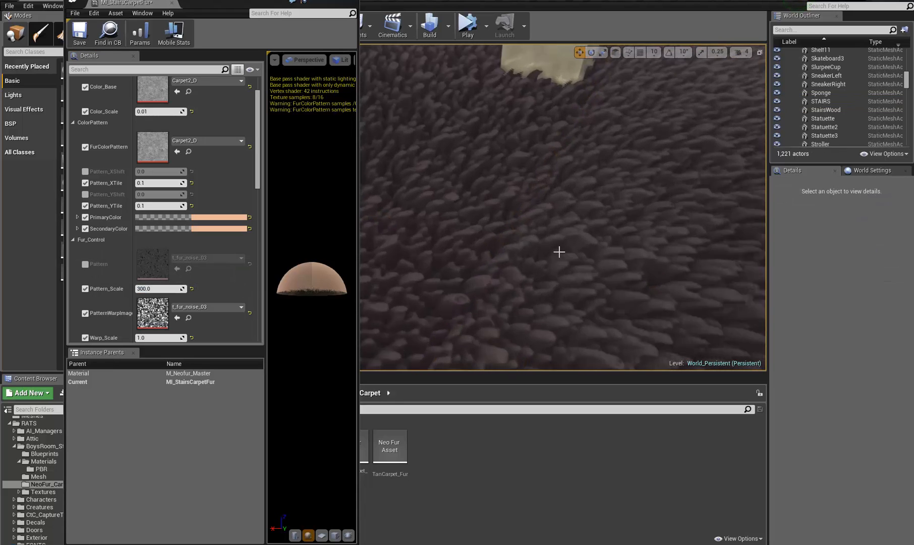
scroll(559, 252, up, 5)
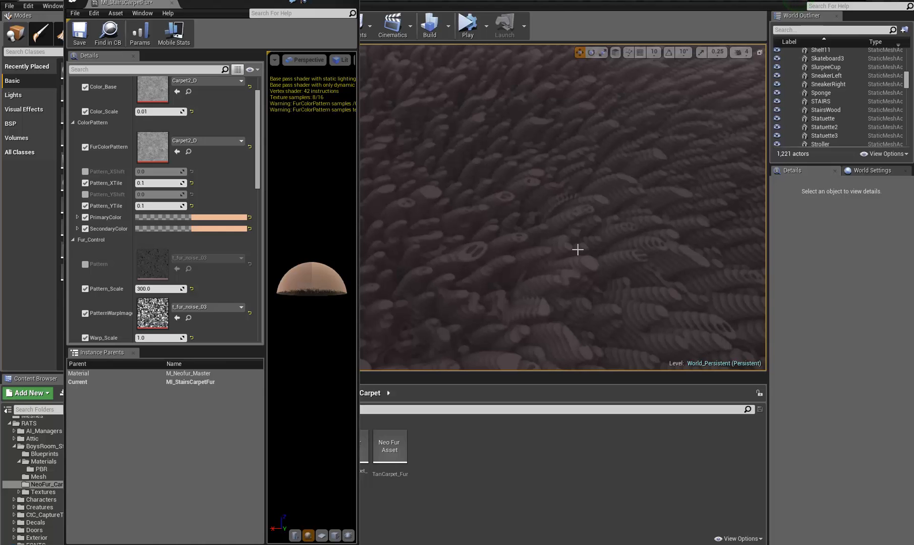
scroll(536, 177, down, 8)
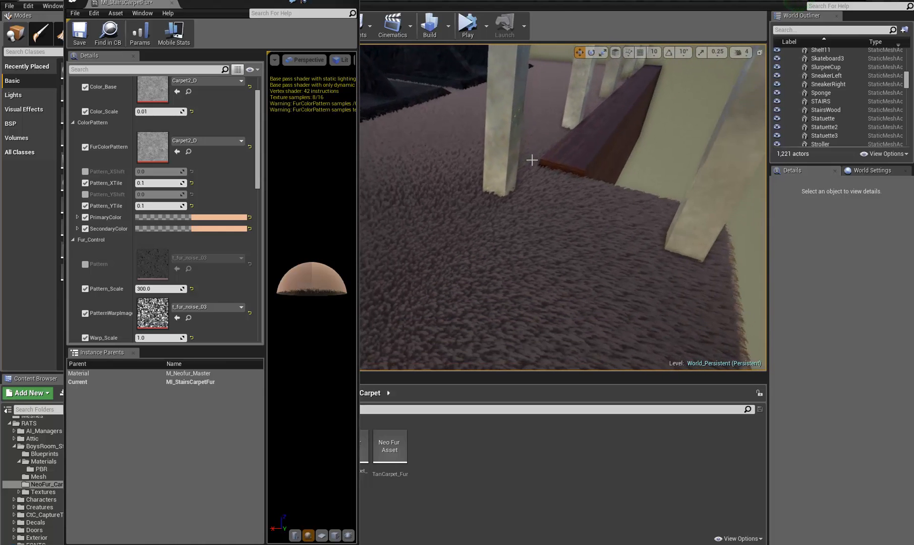
scroll(533, 160, up, 5)
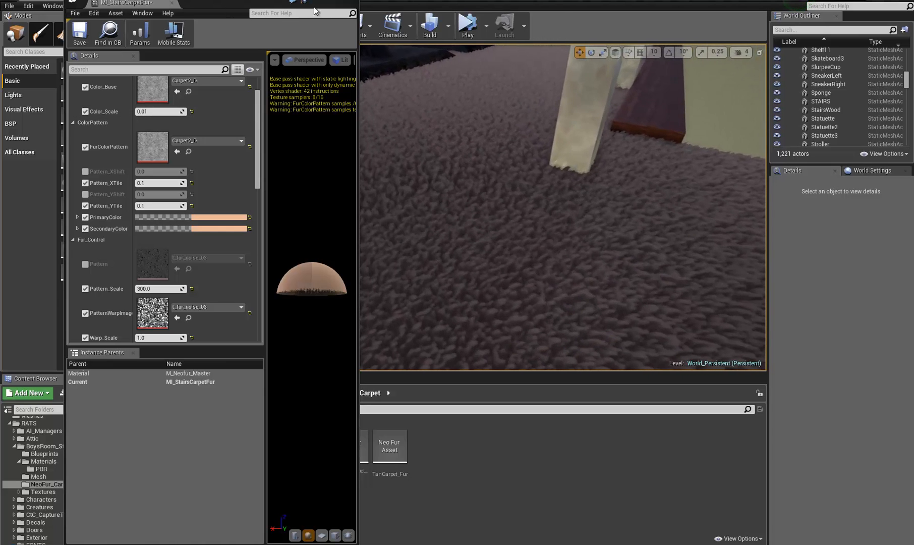
click(347, 0)
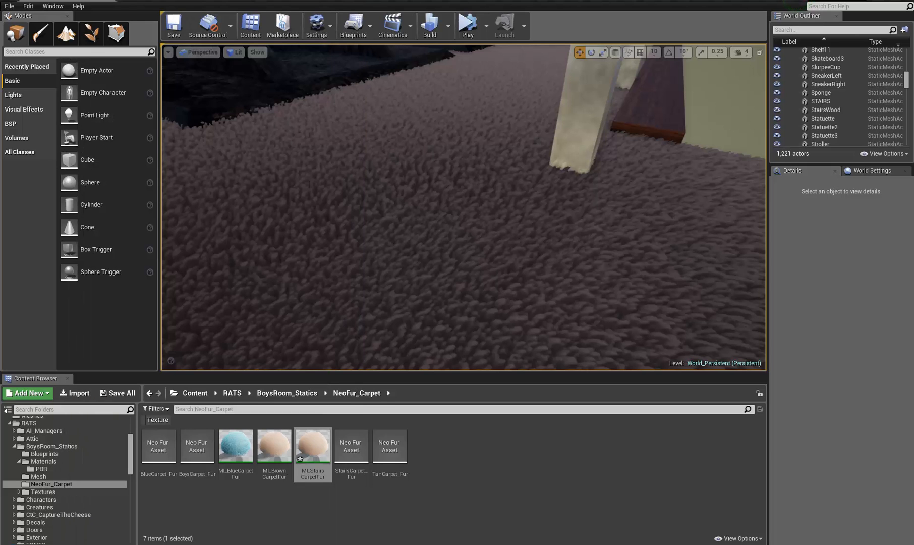
right_drag(512, 250, 2, 152)
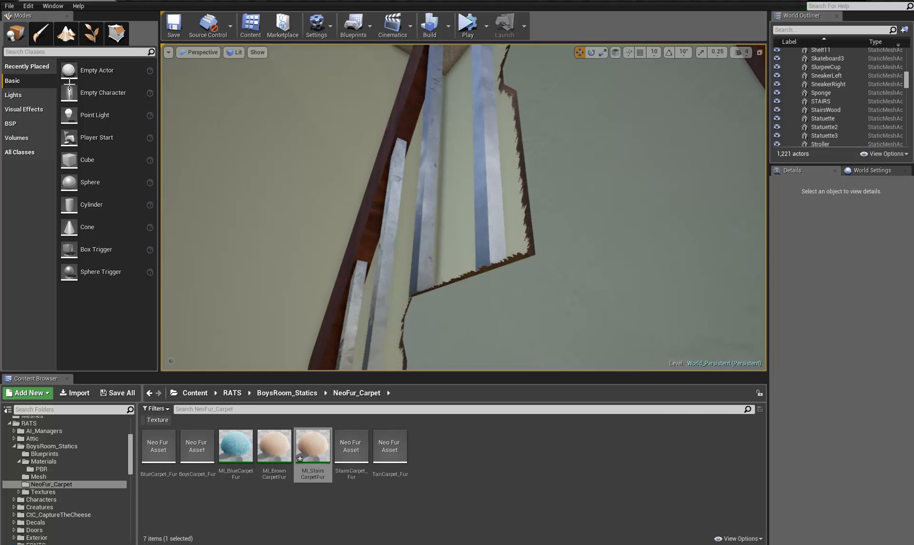
right_drag(69, 83, 129, 541)
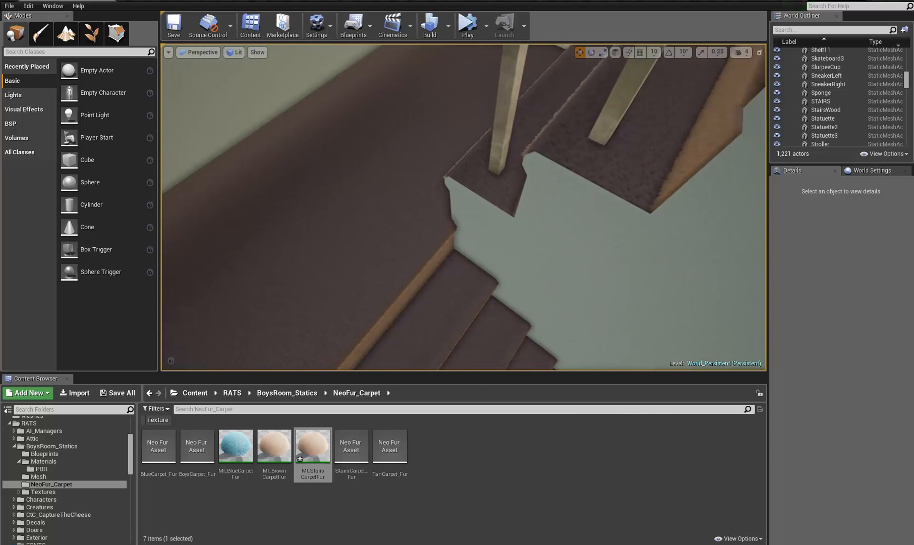
right_drag(164, 493, 699, 431)
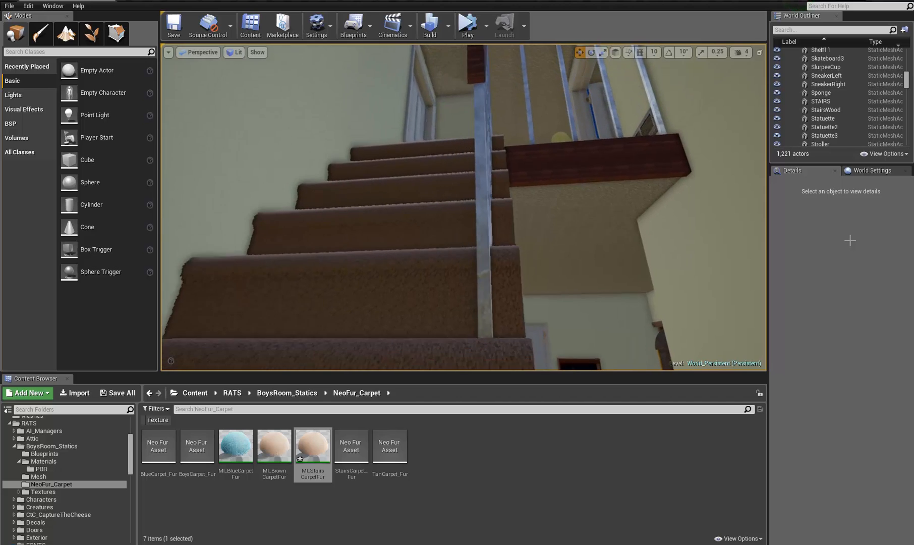
right_drag(849, 240, 779, 293)
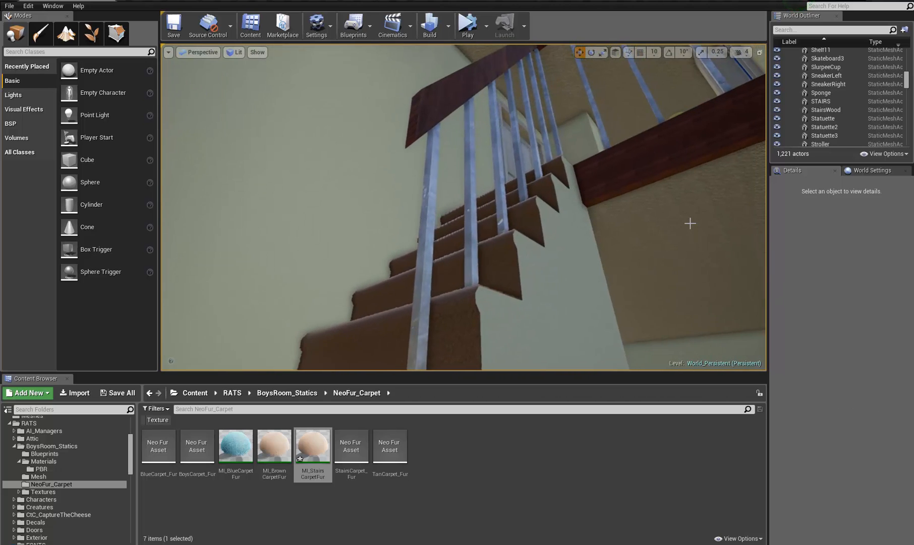
right_drag(690, 223, 789, 116)
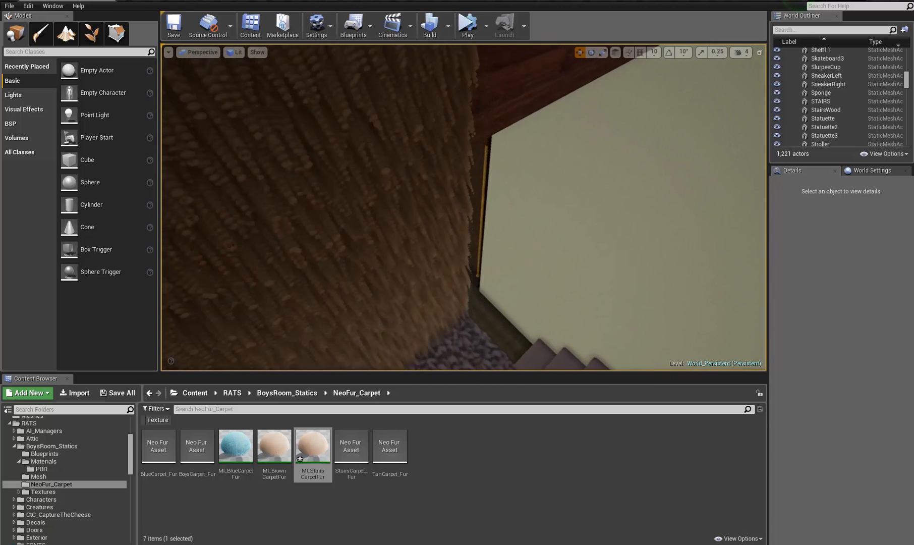
right_drag(464, 207, 464, 207)
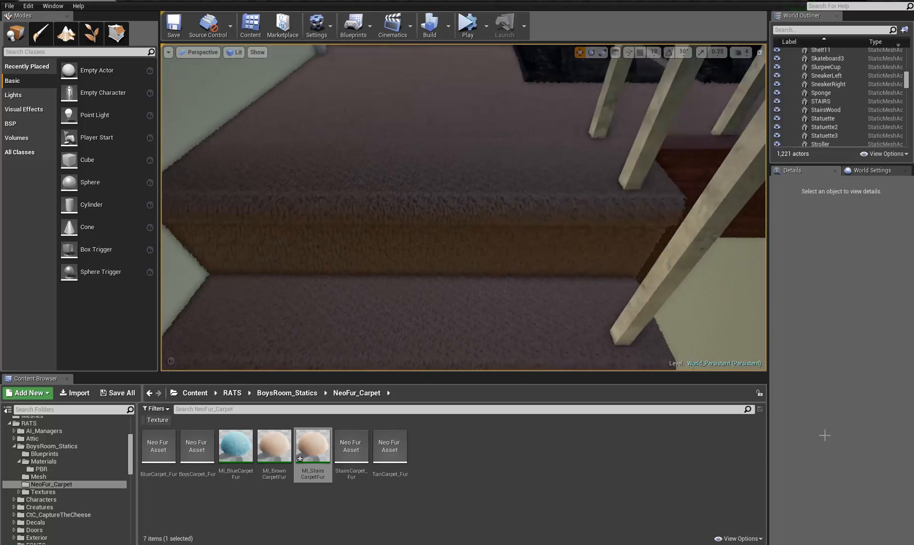
- Examine the fur on the stair treads and edges, and inspect the carpets at the boys' room doorway
right_drag(825, 435, 377, 431)
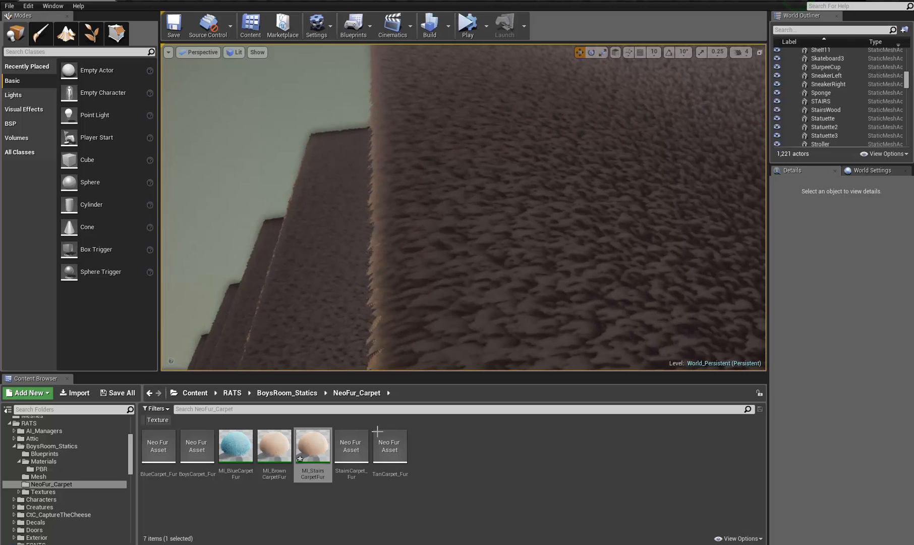
right_drag(464, 207, 464, 208)
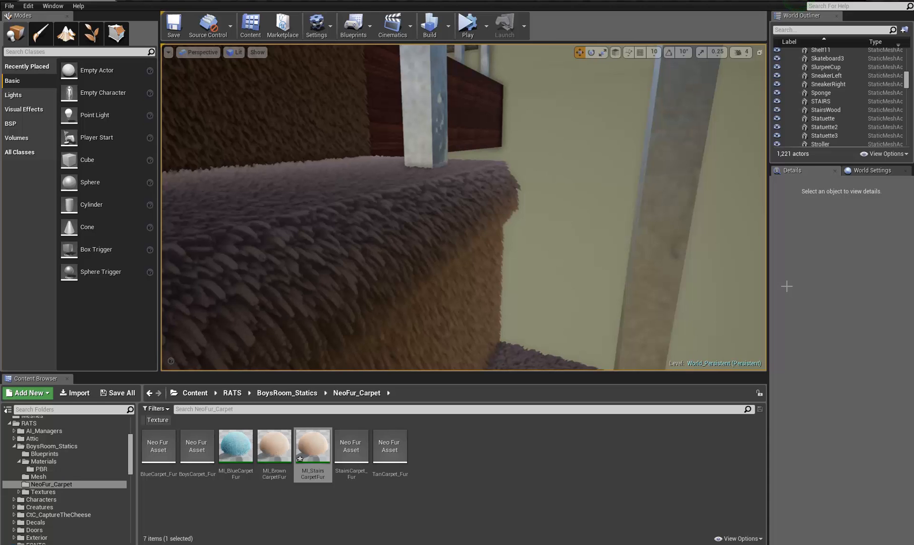
right_drag(516, 263, 496, 257)
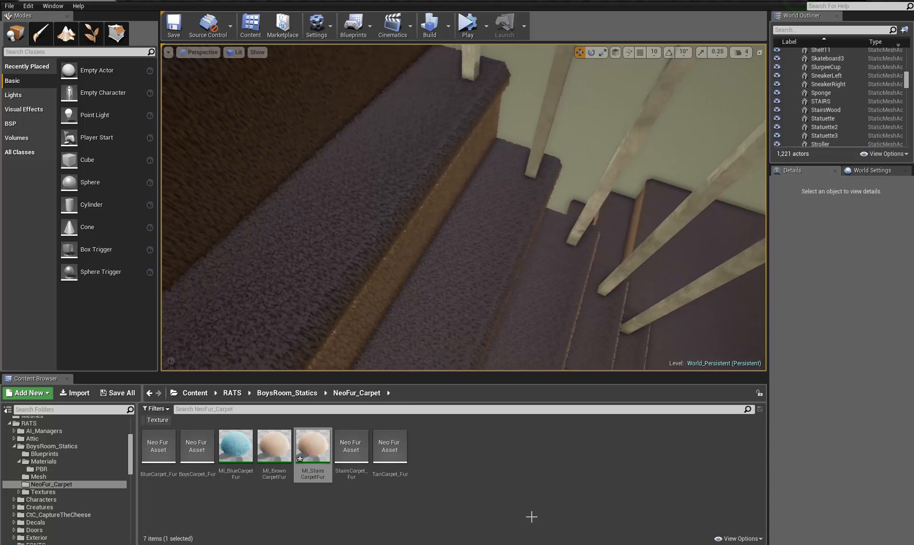
right_drag(530, 516, 564, 227)
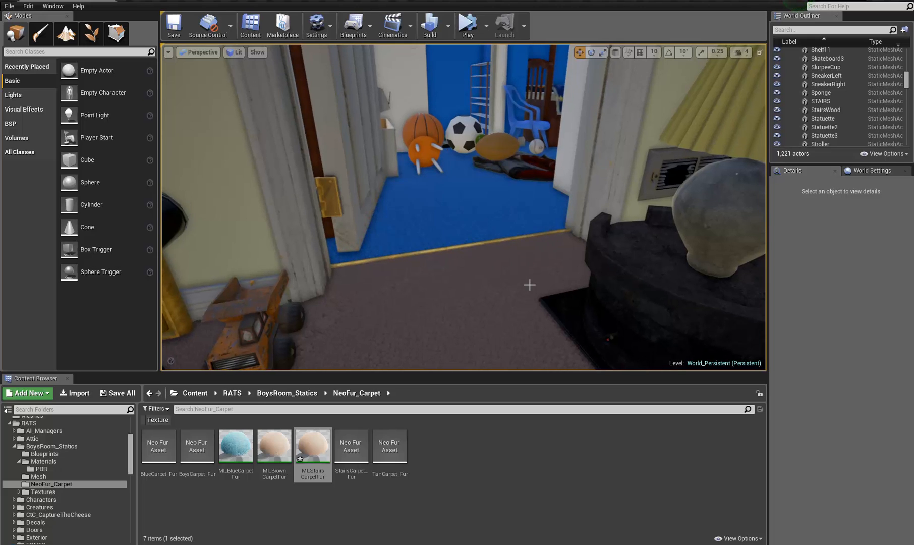
right_drag(526, 329, 600, 169)
key(w)
key(s)
key(w)
key(s)
- Hide the BoysRoom mesh and examine the blue fur carpet through the open doorway
click(504, 232)
key(s)
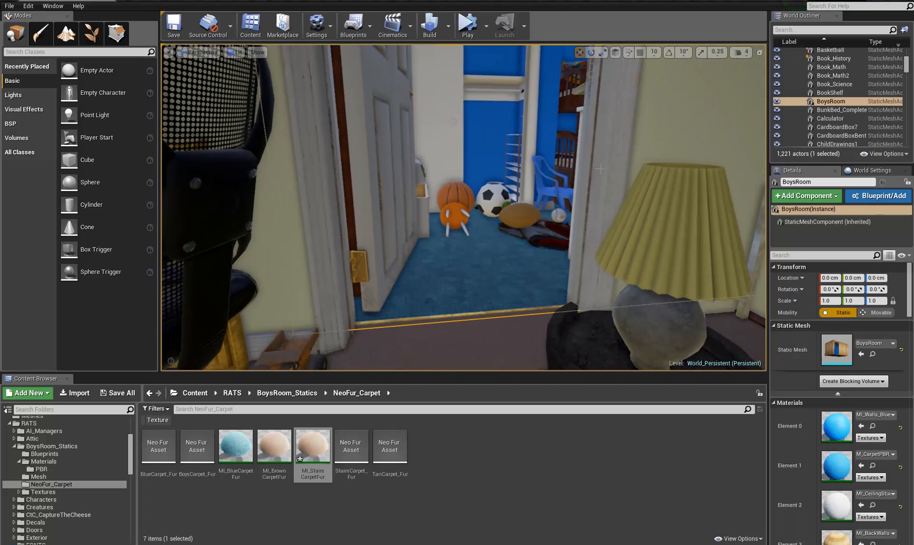
click(778, 101)
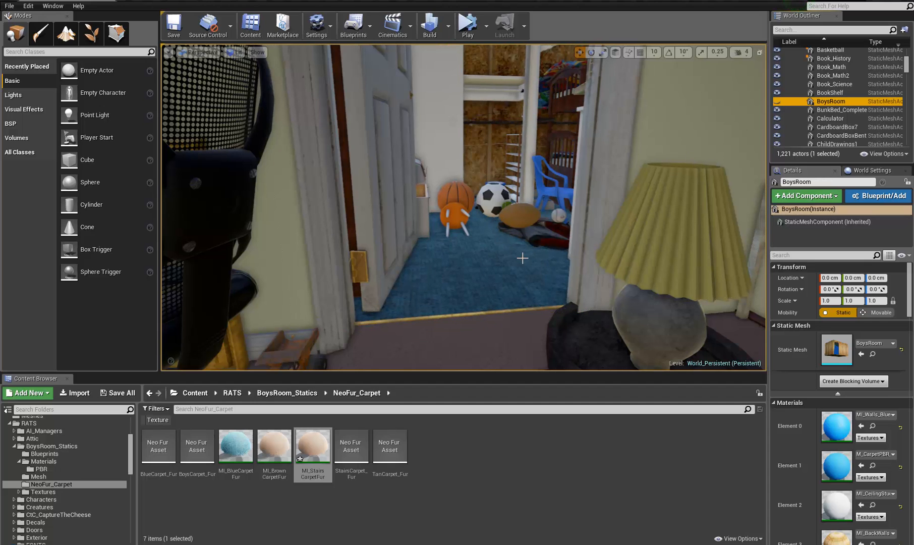
key(s)
right_drag(522, 259, 542, 290)
key(w)
key(s)
right_drag(538, 291, 537, 291)
key(w)
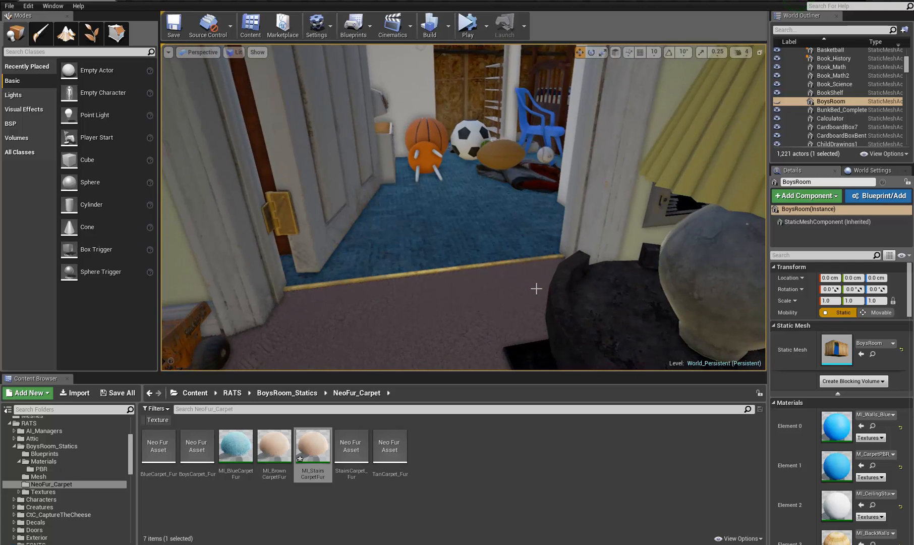
- Compare the blue carpet from near and far with BoysRoom hidden, and make the mesh visible again
key(w)
right_drag(535, 277, 538, 301)
key(s)
key(w)
key(s)
key(w)
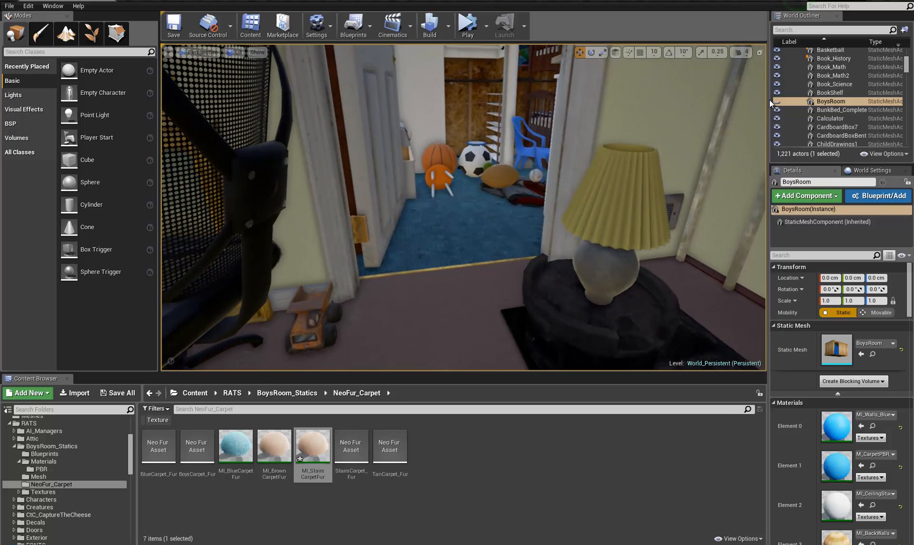
key(s)
right_drag(466, 276, 469, 279)
key(w)
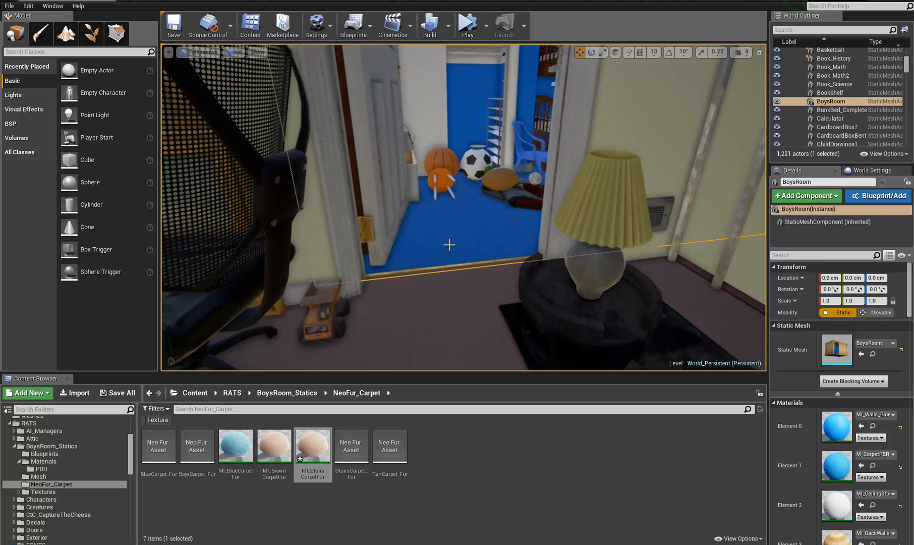
- Select the NeoFur component of BoysCarpet and compare its fur from close up and from the hallway
click(482, 209)
click(490, 238)
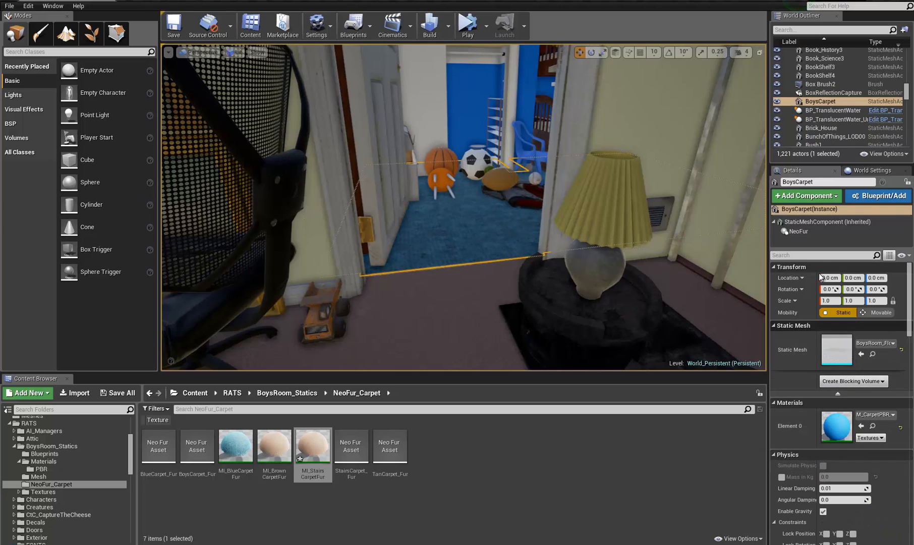
click(798, 231)
scroll(552, 271, down, 3)
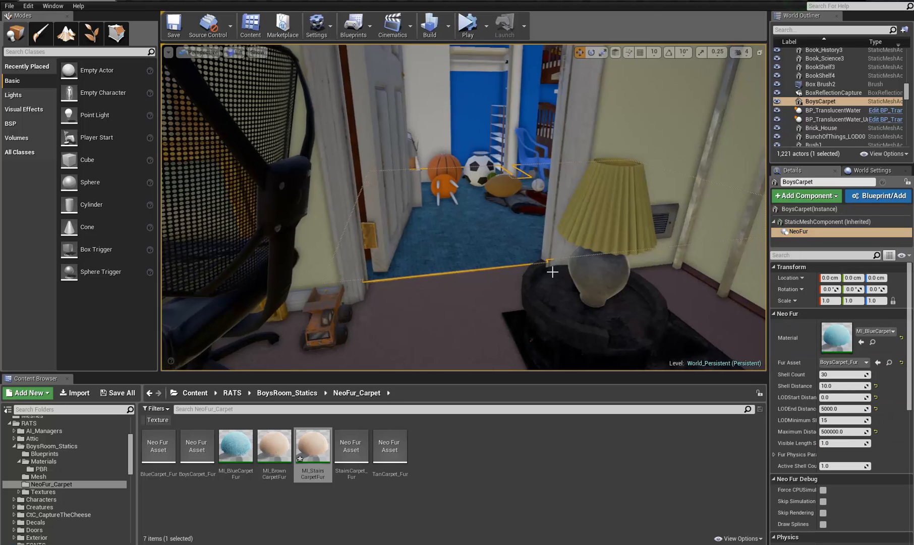
scroll(552, 272, up, 4)
scroll(551, 272, down, 3)
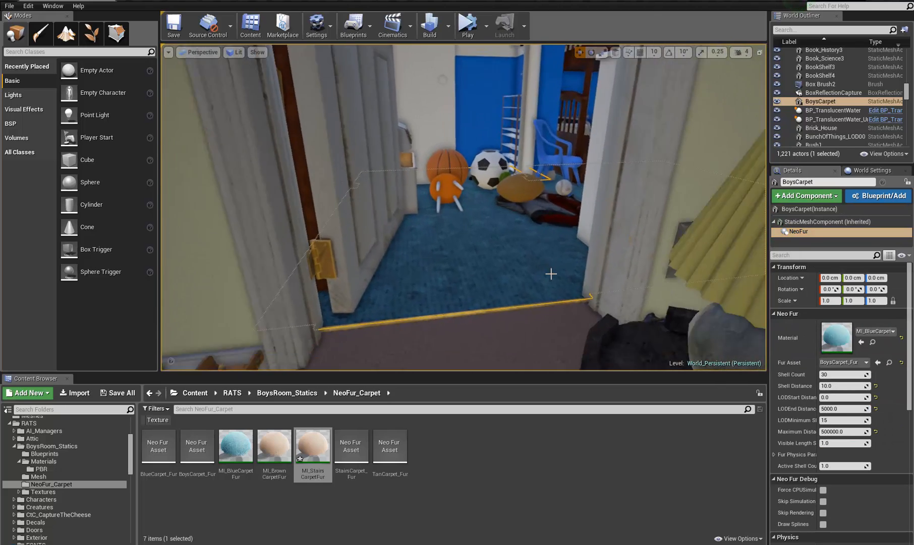
scroll(551, 272, down, 1)
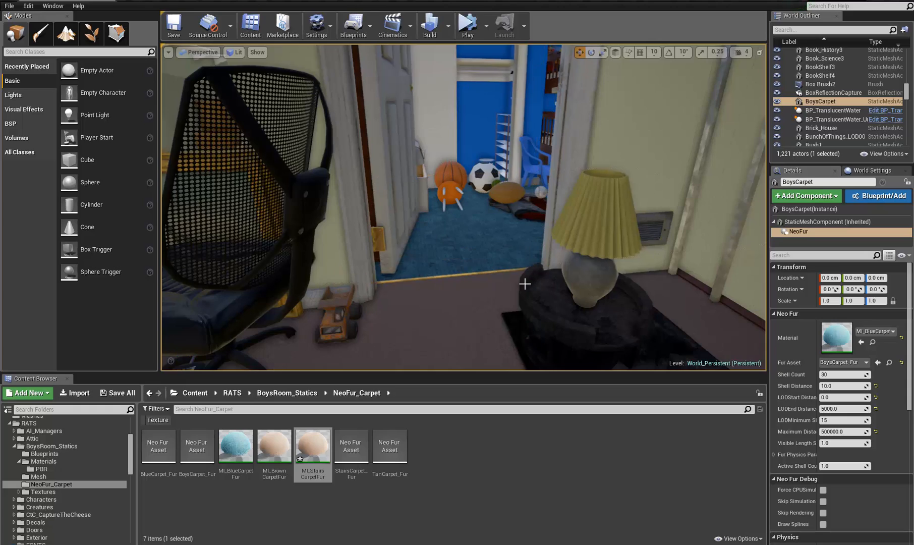
- Examine how the blue carpet fur looks past the threshold while approaching and backing away from the doorway
drag(524, 283, 491, 350)
key(s)
mouse_move(491, 351)
right_down()
mouse_move(502, 319)
mouse_move(503, 346)
mouse_move(675, 331)
mouse_move(508, 347)
right_up()
key(w)
key(s)
key(w)
key(w)
key(s)
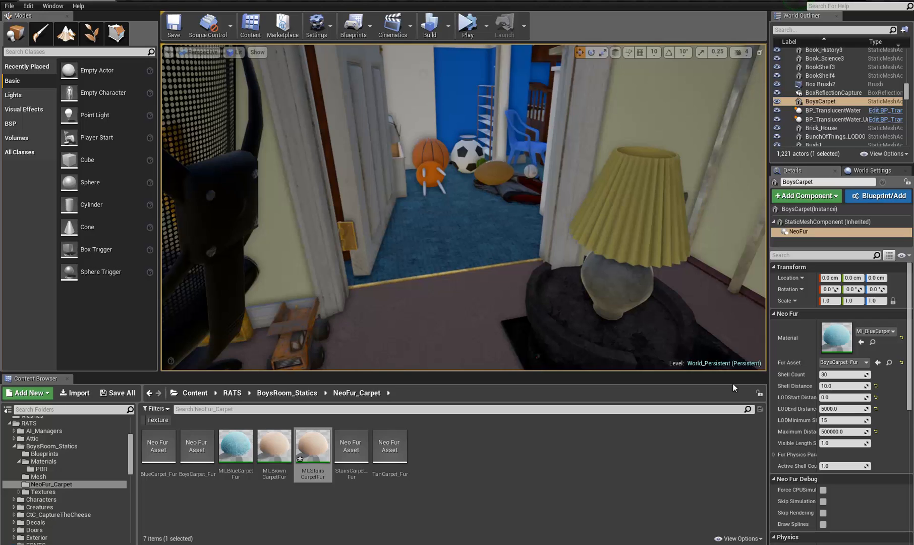
- Widen the property names and expand the Fur Physics Parameters of the BoysCarpet NeoFur component
drag(825, 398, 854, 393)
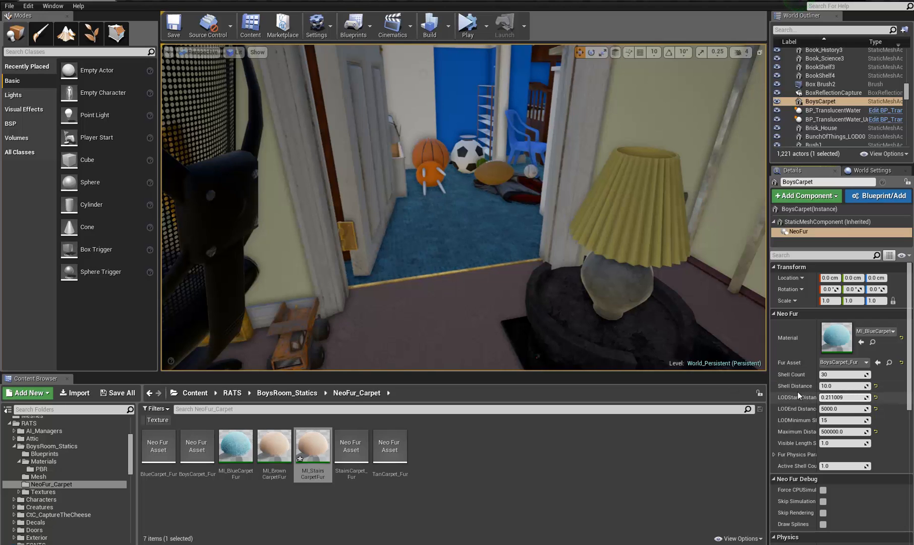
key(ctrl+z)
drag(815, 388, 839, 384)
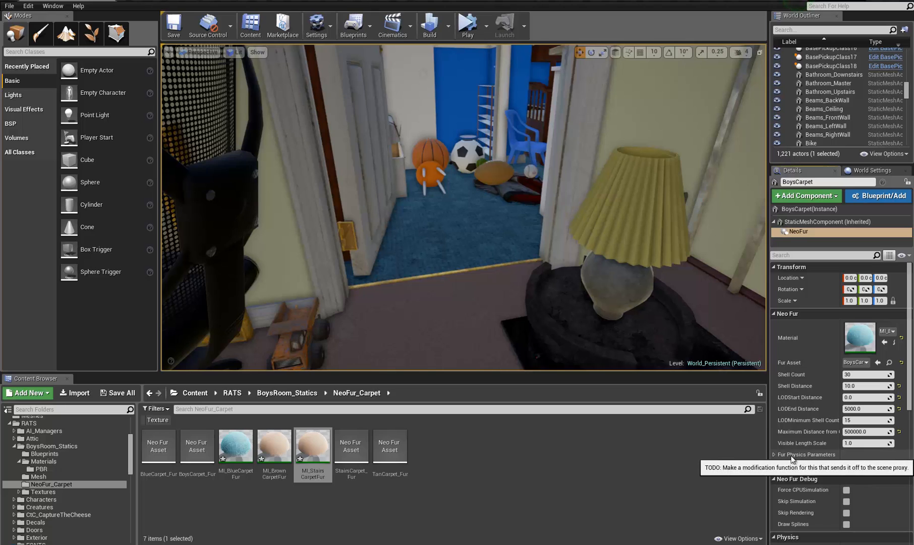
click(774, 454)
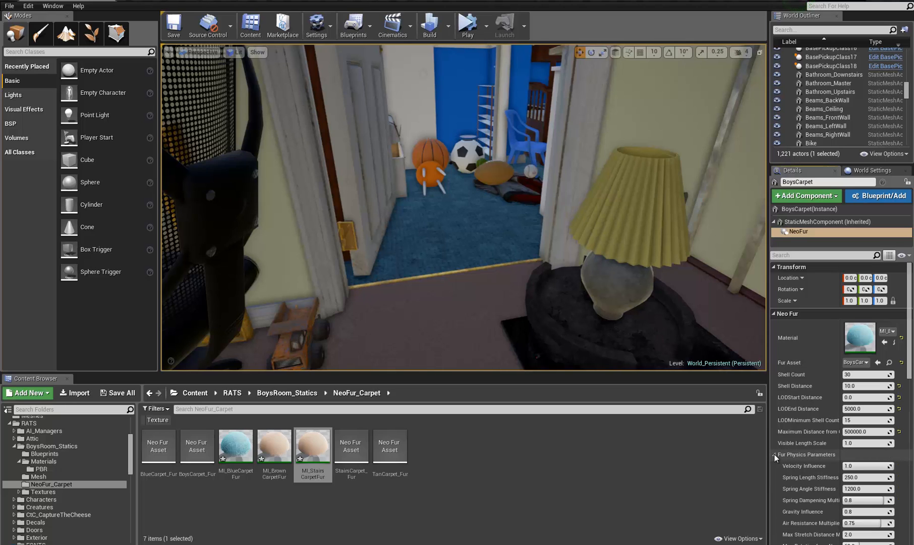
scroll(805, 524, down, 1)
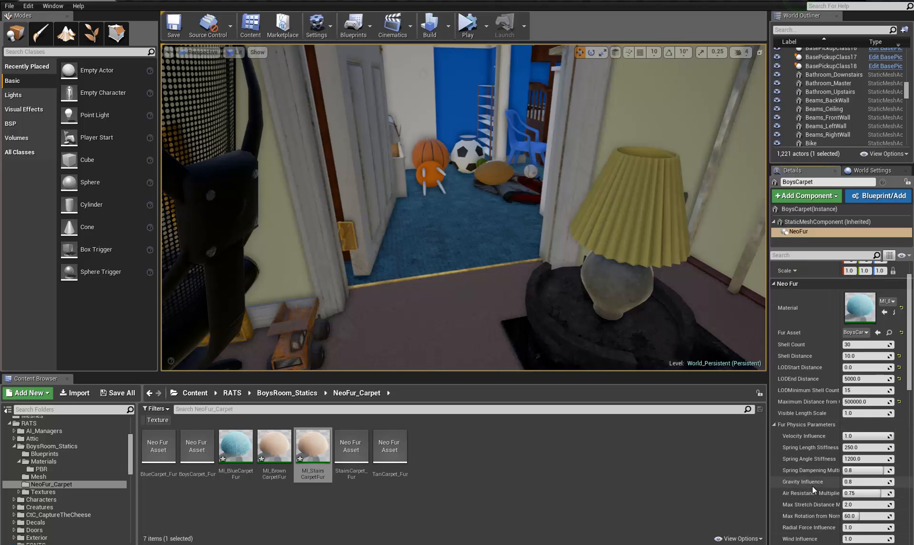
- Set Gravity Influence to 0 on the BoysCarpet NeoFur component and inspect the upright strands up close
scroll(530, 242, up, 5)
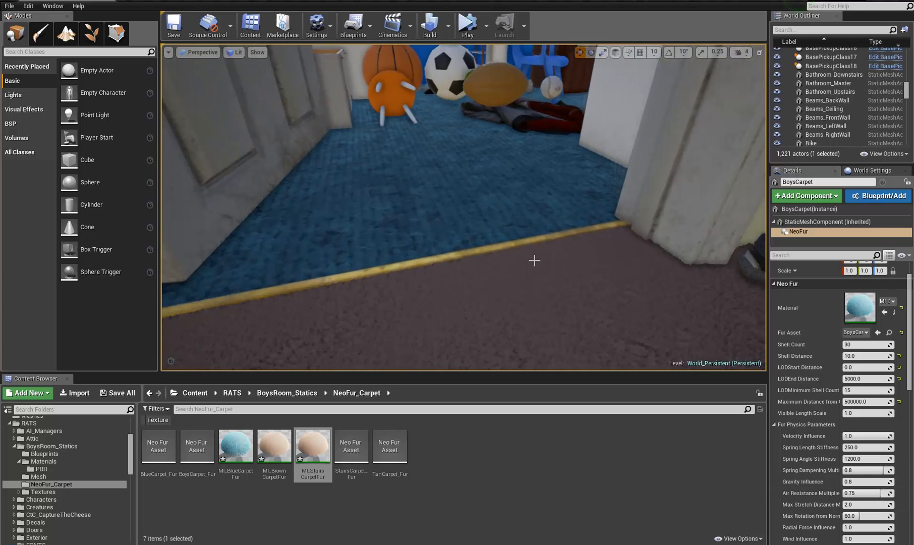
scroll(534, 260, up, 6)
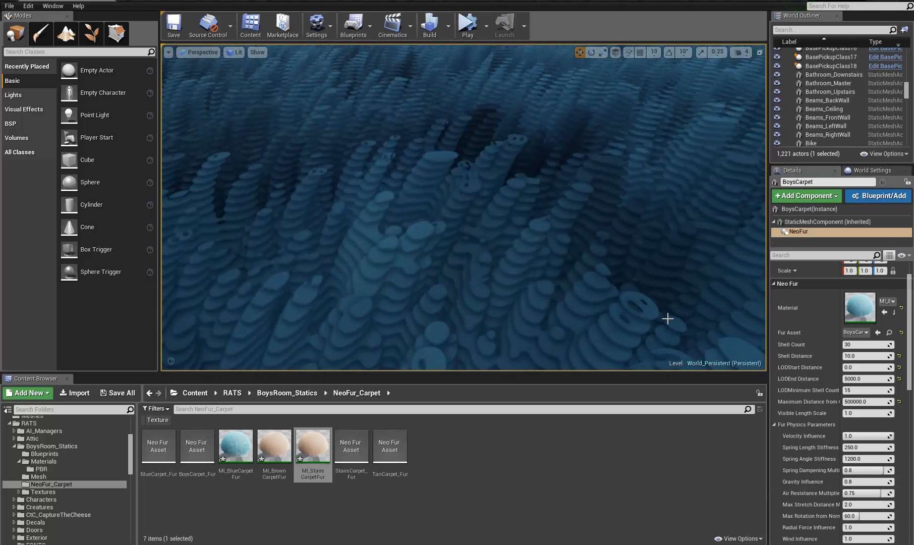
click(860, 481)
key(Return)
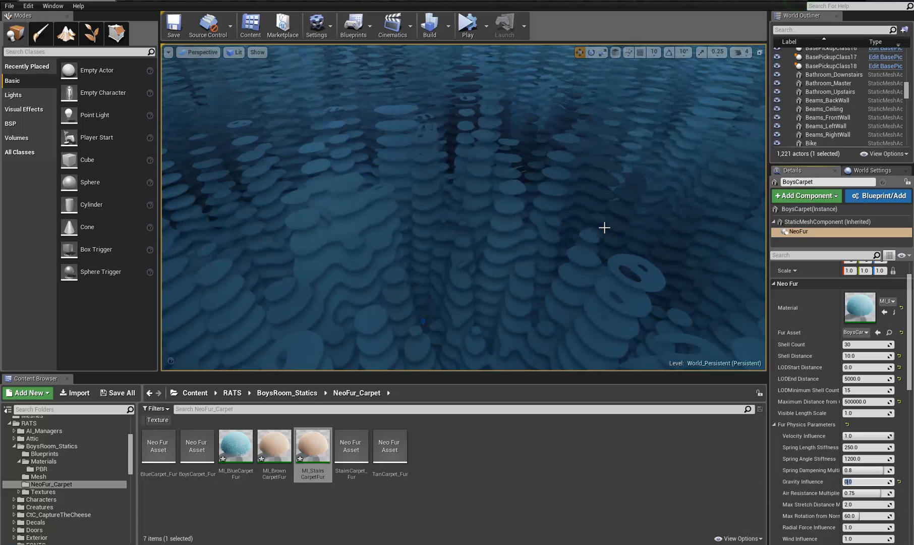
scroll(515, 275, down, 8)
scroll(524, 305, up, 8)
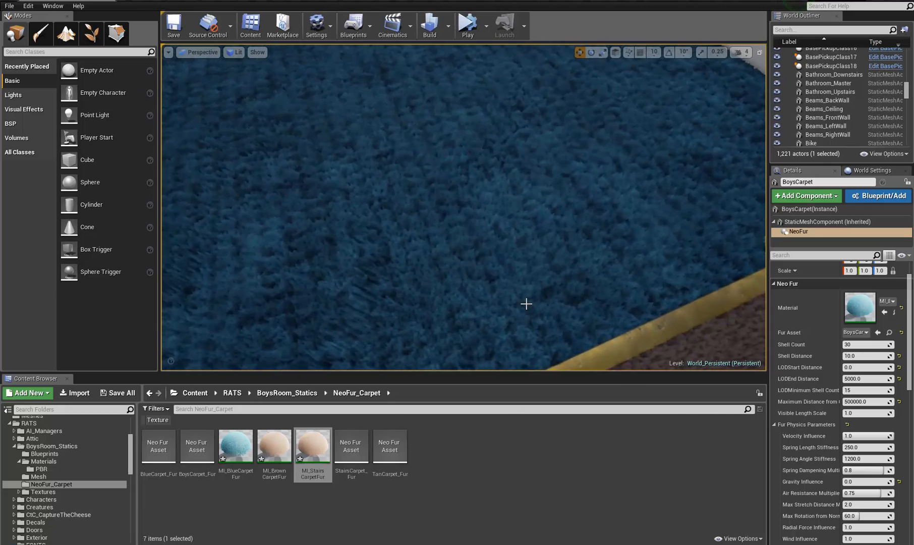
scroll(238, 164, up, 4)
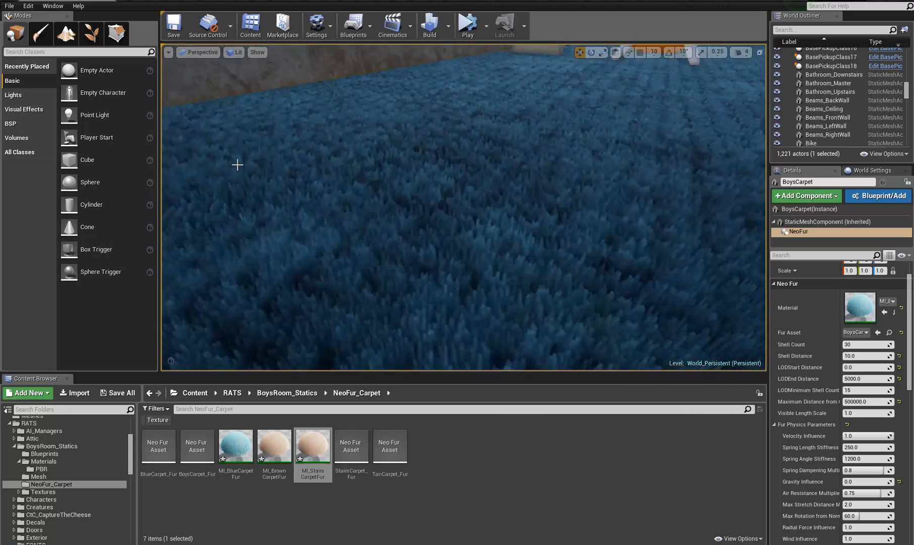
right_drag(238, 165, 262, 164)
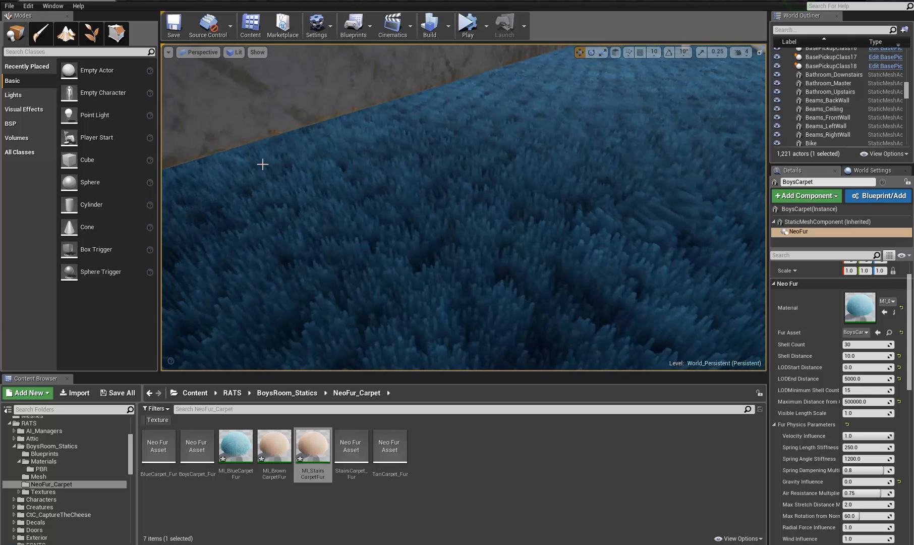
right_drag(665, 214, 701, 219)
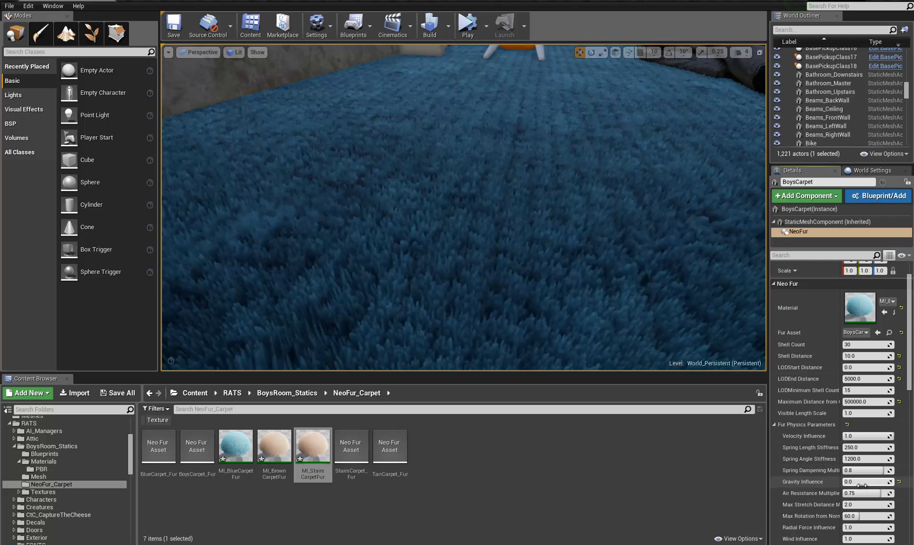
- Set Gravity Influence to 1 after trying 10, and check the direction of the blue carpet strands up close
key(Return)
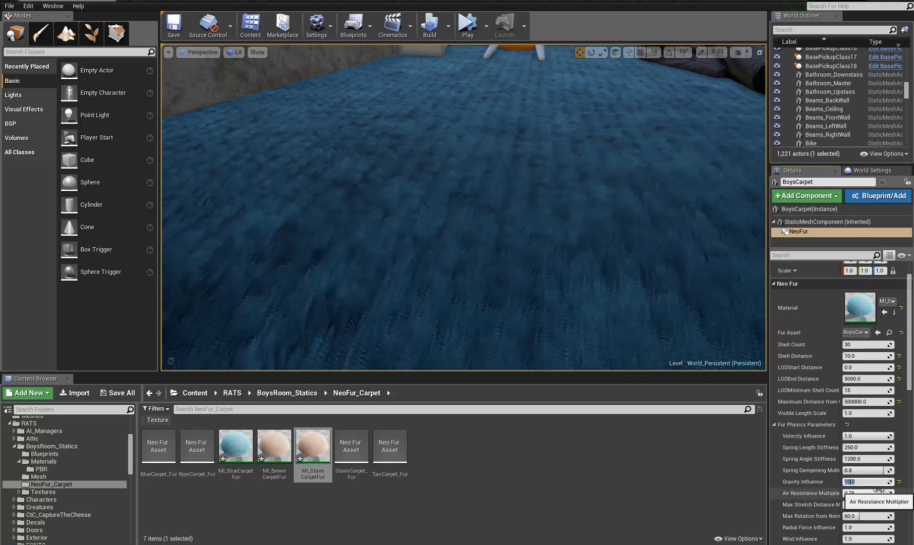
text(1)
key(Return)
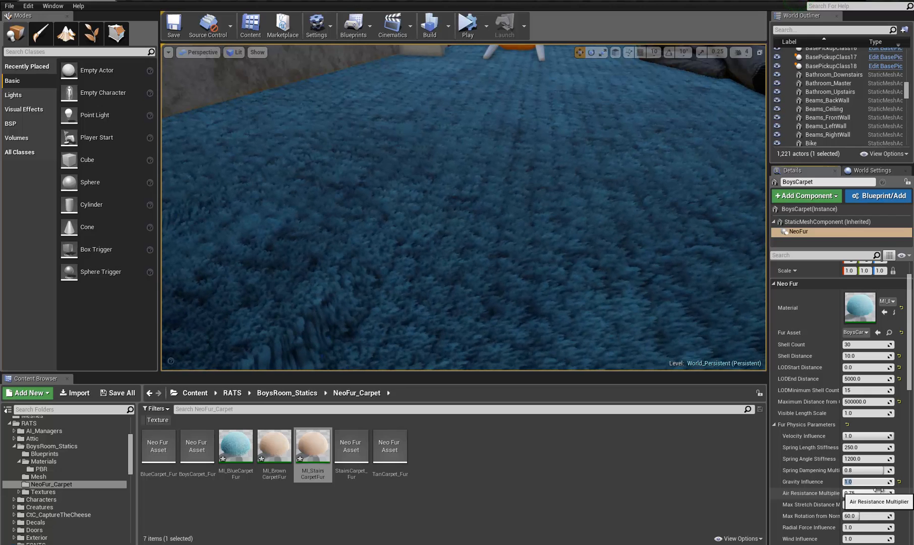
scroll(403, 331, up, 5)
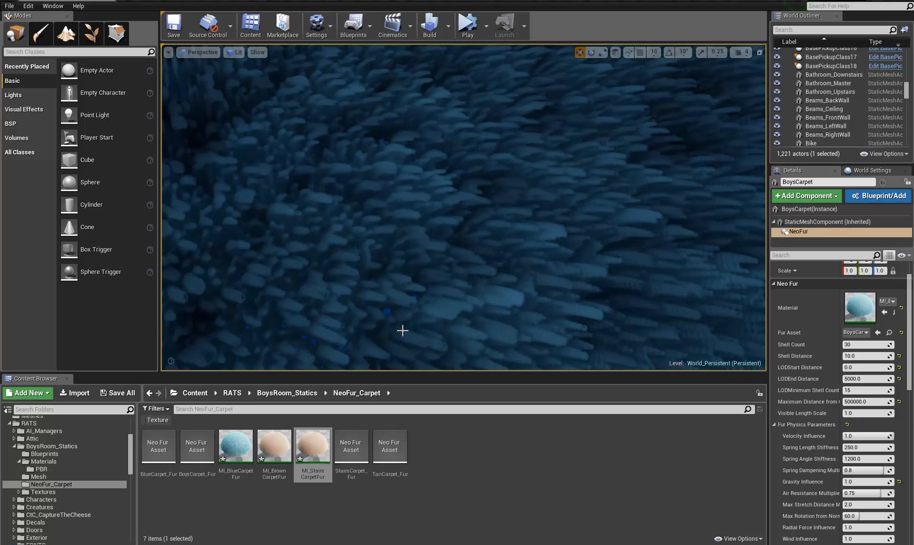
scroll(382, 254, down, 3)
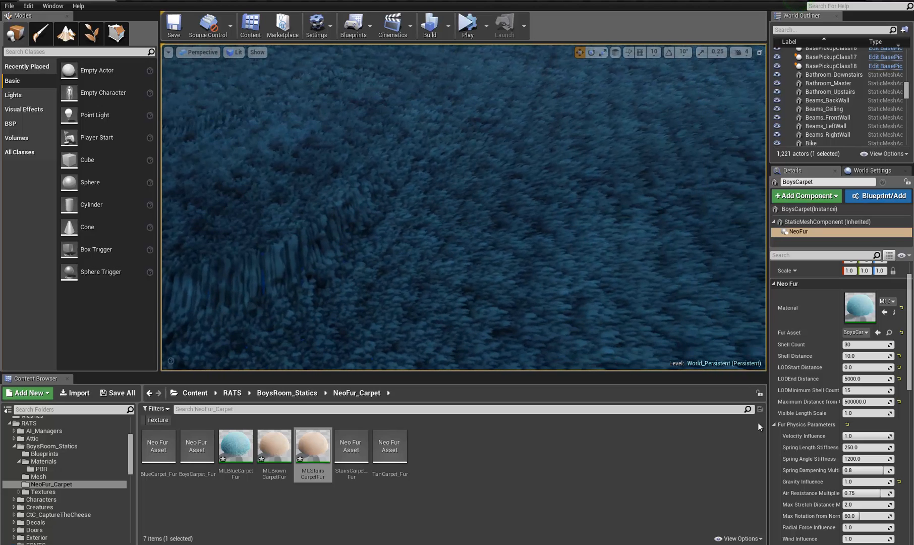
- Examine the carpet fur on both sides of the gold threshold and across the boys' room floor
mouse_move(841, 469)
mouse_down()
mouse_move(875, 468)
mouse_move(846, 467)
mouse_up()
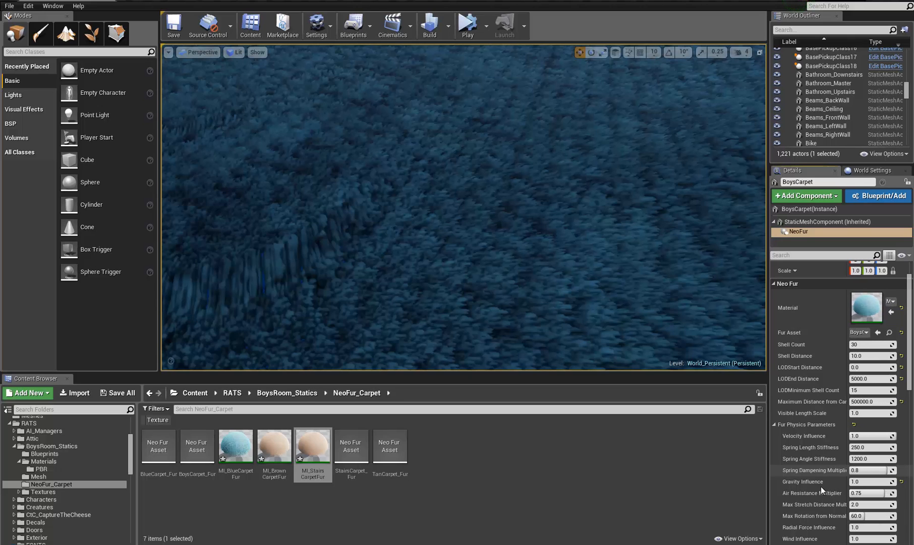
scroll(810, 493, down, 1)
right_drag(602, 216, 764, 126)
right_drag(464, 207, 650, 207)
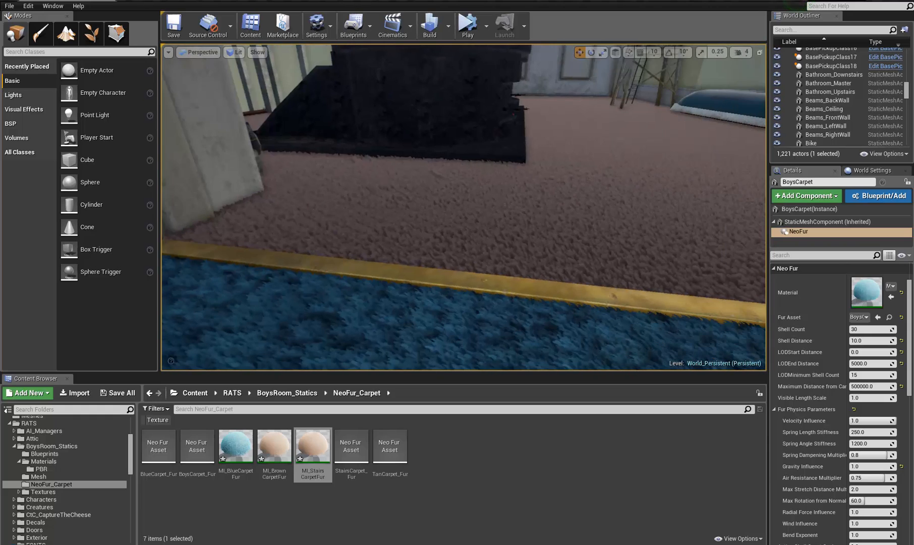
right_drag(526, 109, 800, 65)
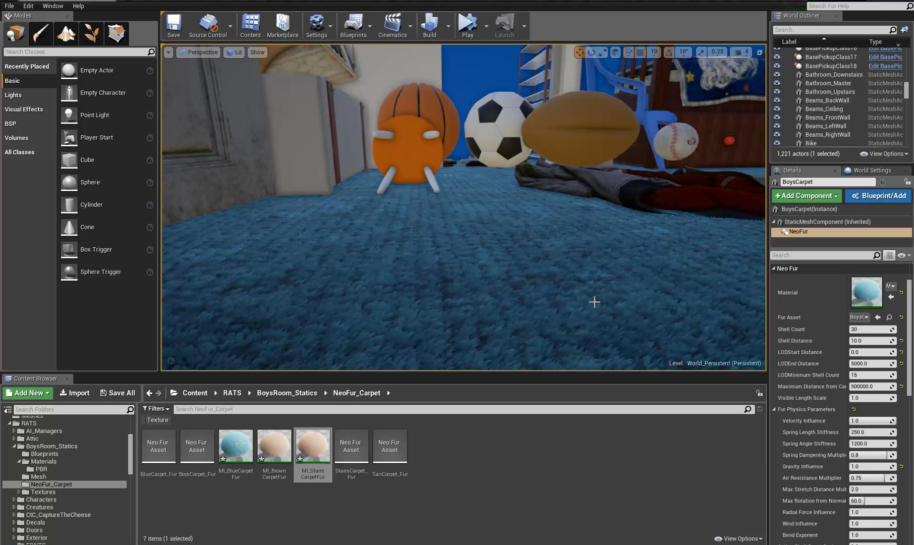
right_drag(657, 240, 3, 350)
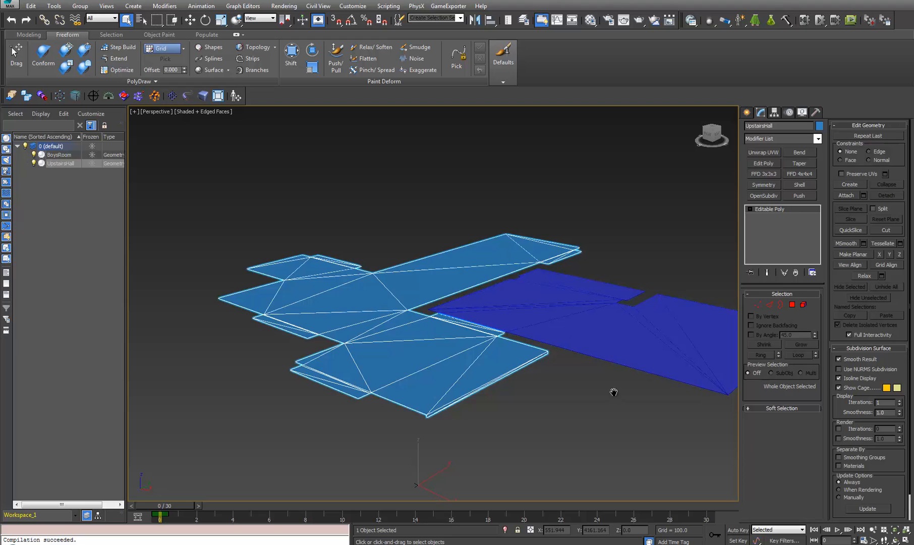
- Switch to 3ds Max, select the BoysRoom floor mesh and examine its triangulation near the UpstairsHall mesh
alt+middle_drag(550, 381, 539, 408)
scroll(484, 295, up, 8)
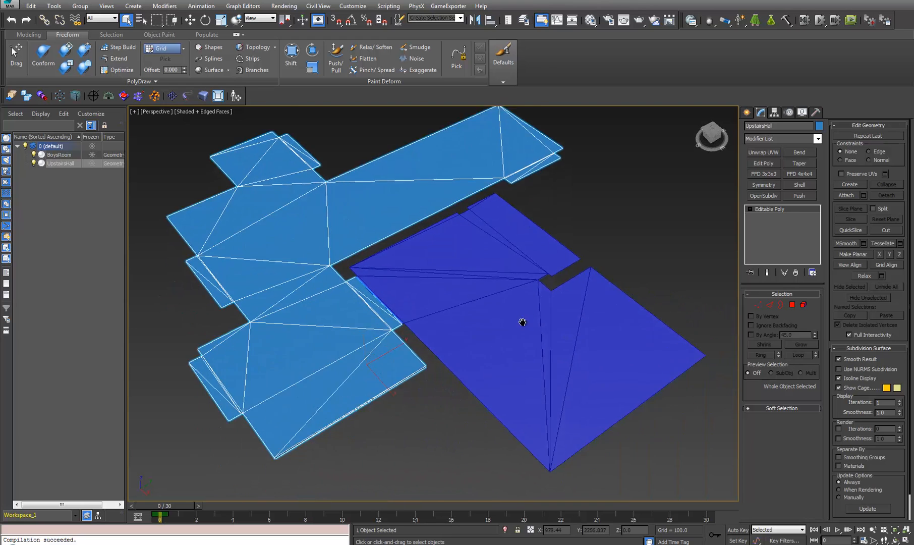
click(484, 295)
scroll(469, 313, down, 10)
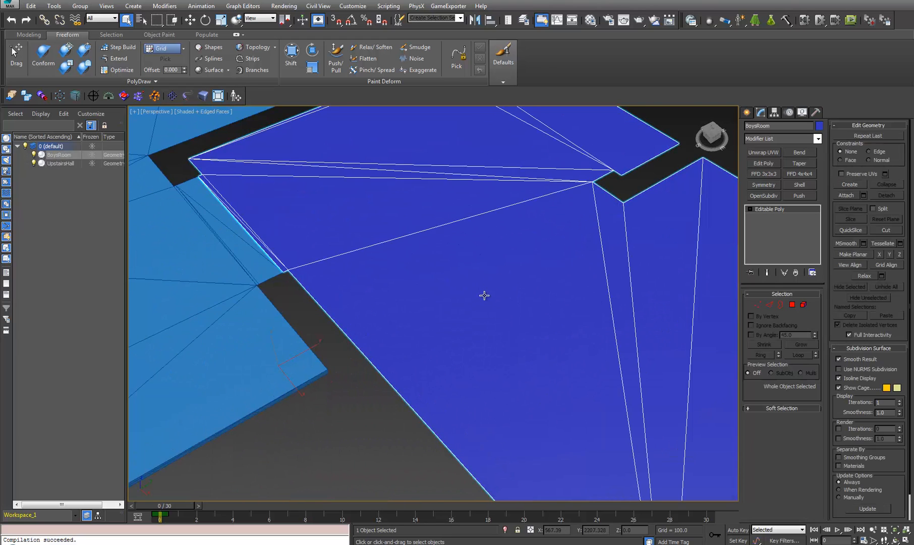
- View the whole BoysRoom floor mesh, and switch back to the RATS_SaveME level in the Unreal Editor
alt+middle_drag(469, 320, 447, 315)
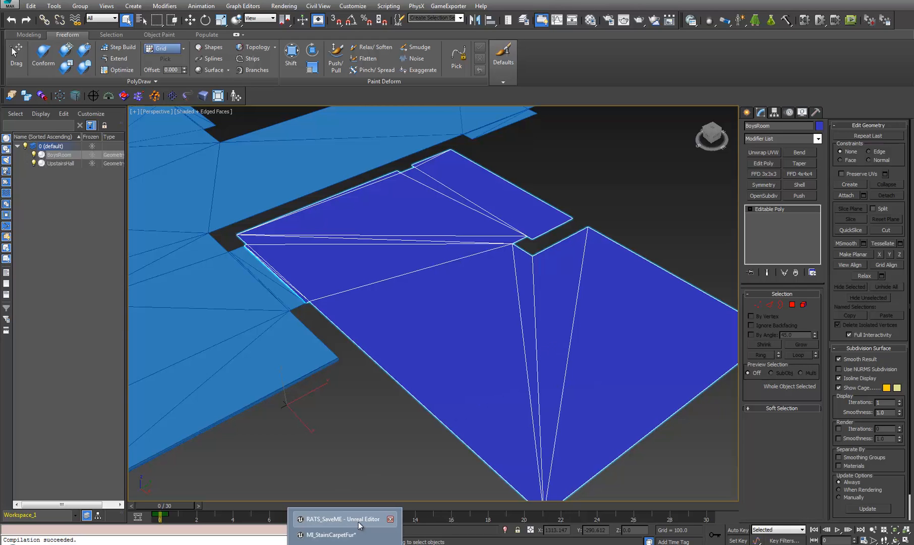
click(358, 523)
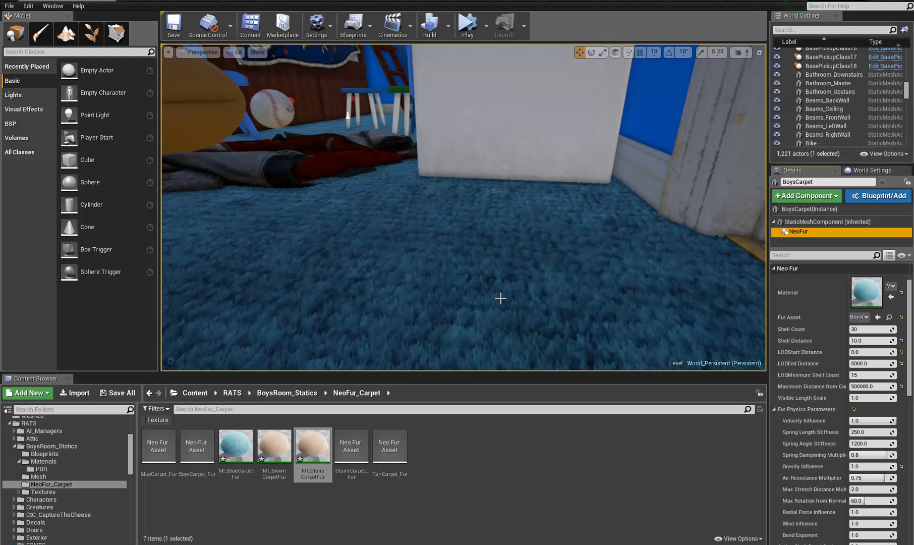
- Try a Radial Force Influence of 0 on the BoysCarpet NeoFur component
click(866, 514)
text(0)
key(Return)
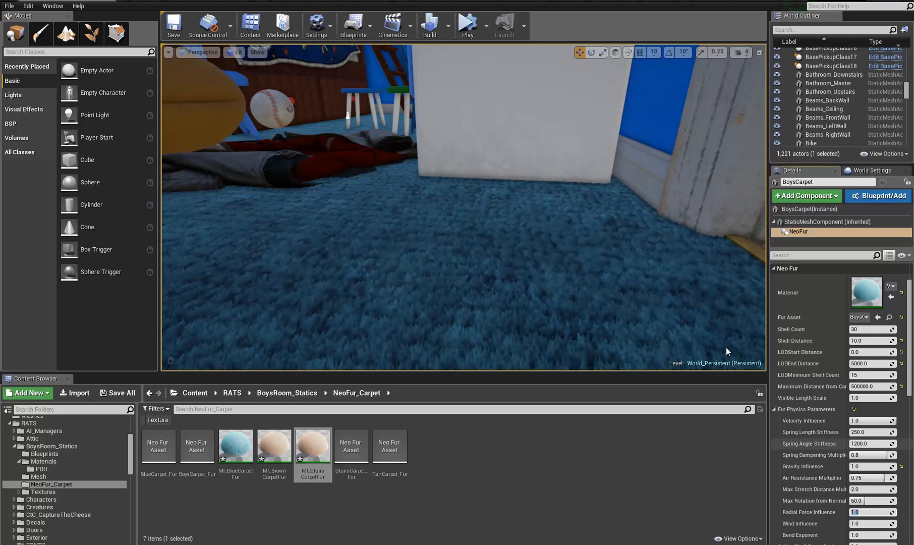
- Examine the blue carpet fur across the boys' room, around the toys, furniture legs and clothes on the floor
right_drag(627, 268, 587, 273)
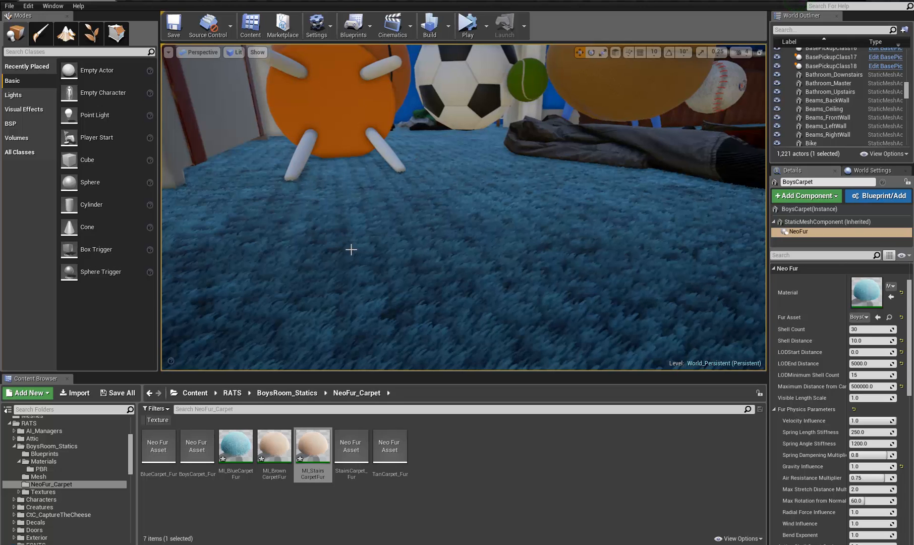
right_drag(449, 243, 267, 176)
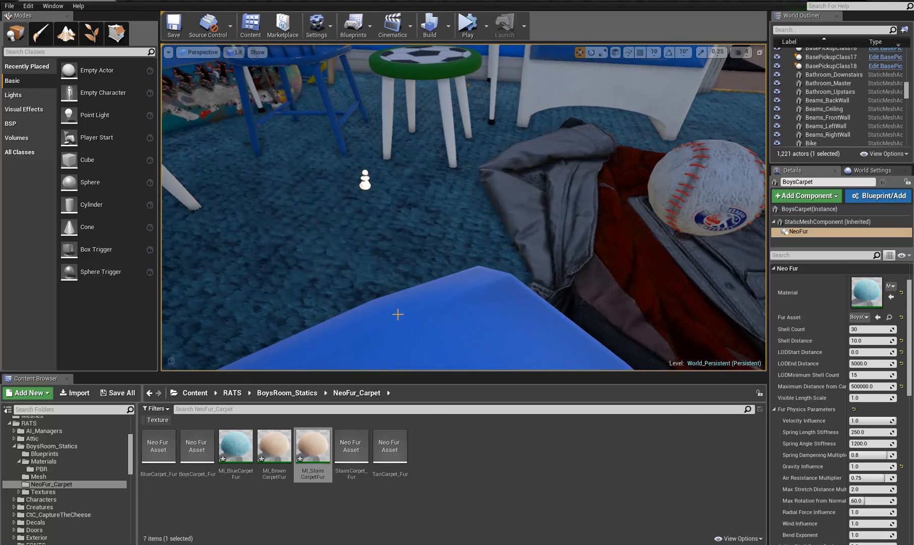
right_drag(672, 264, 358, 258)
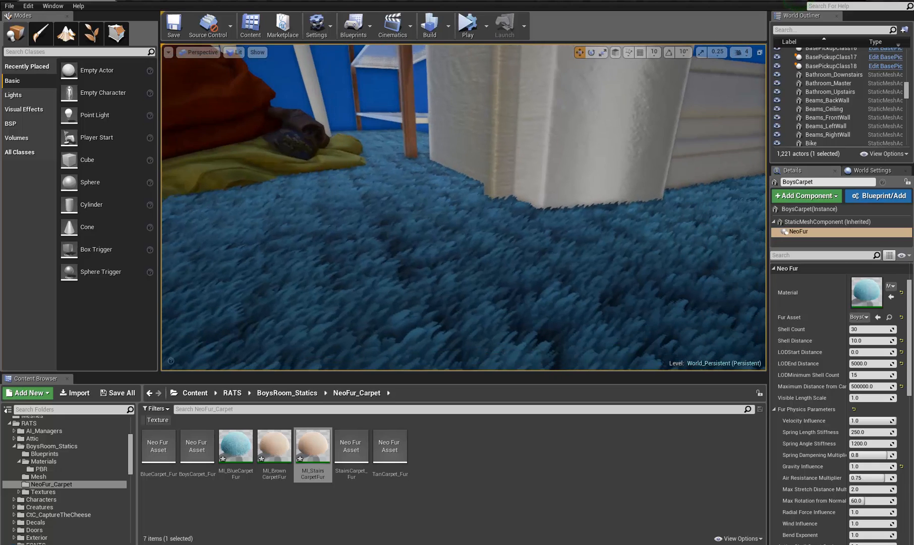
right_drag(405, 274, 465, 264)
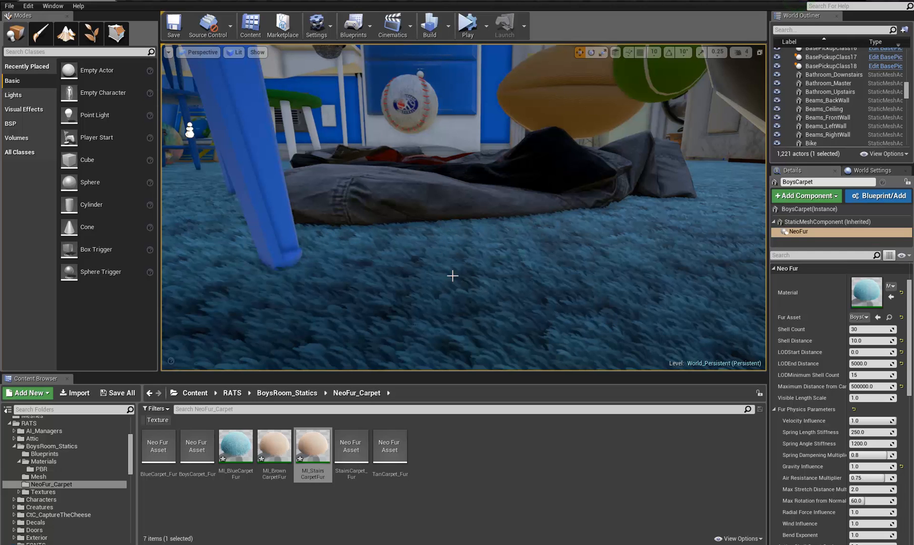
right_drag(487, 332, 322, 195)
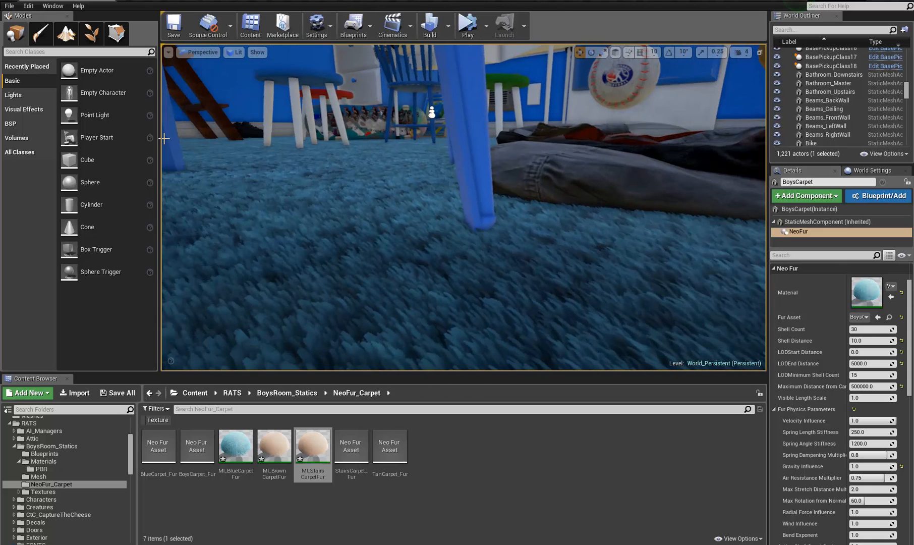
right_drag(692, 351, 1, 452)
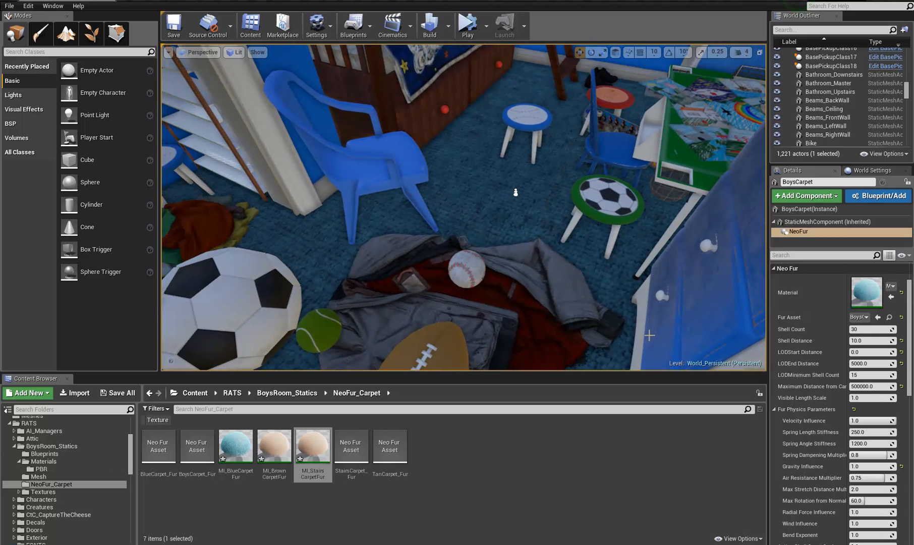
right_drag(649, 335, 214, 305)
right_drag(463, 207, 312, 207)
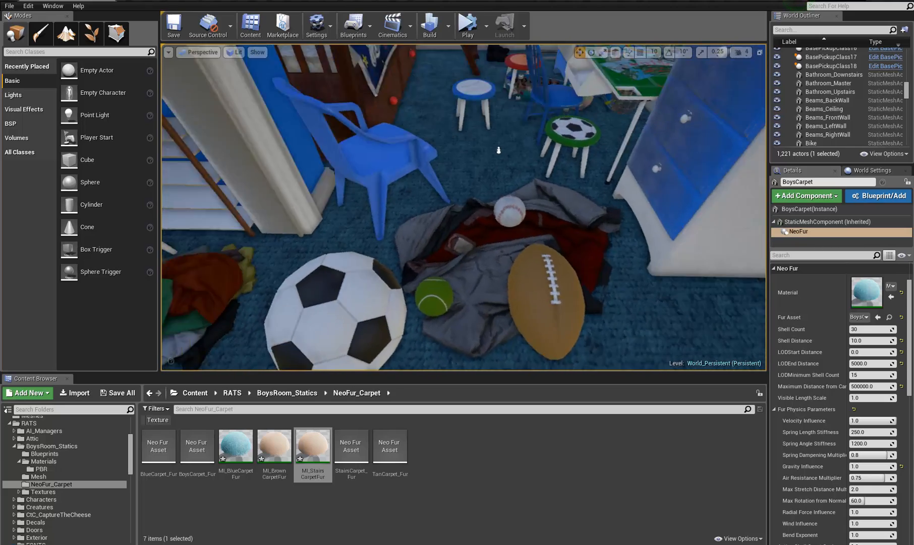
- Examine the brown carpet fur through the upstairs hallway, around the skateboard and wicker basket, and back to the boys' room doorway
right_drag(464, 207, 580, 131)
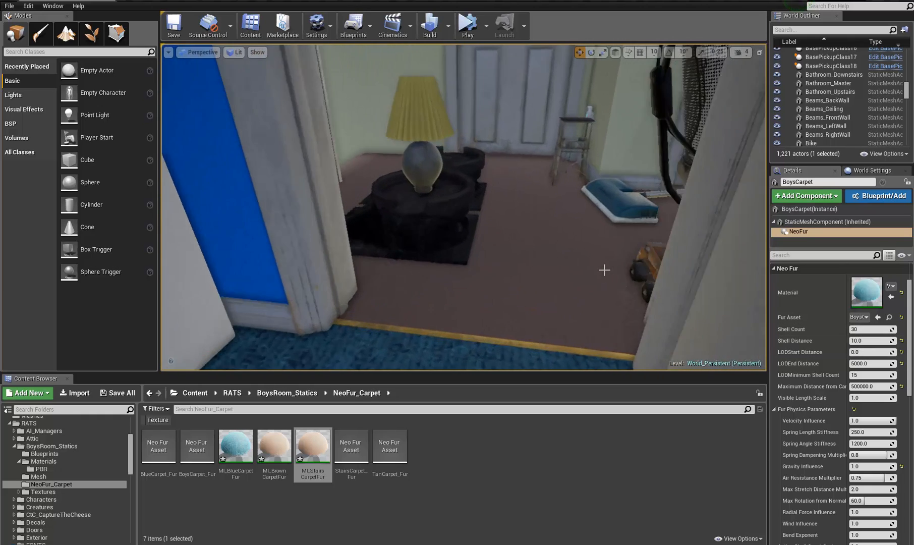
right_drag(911, 145, 694, 52)
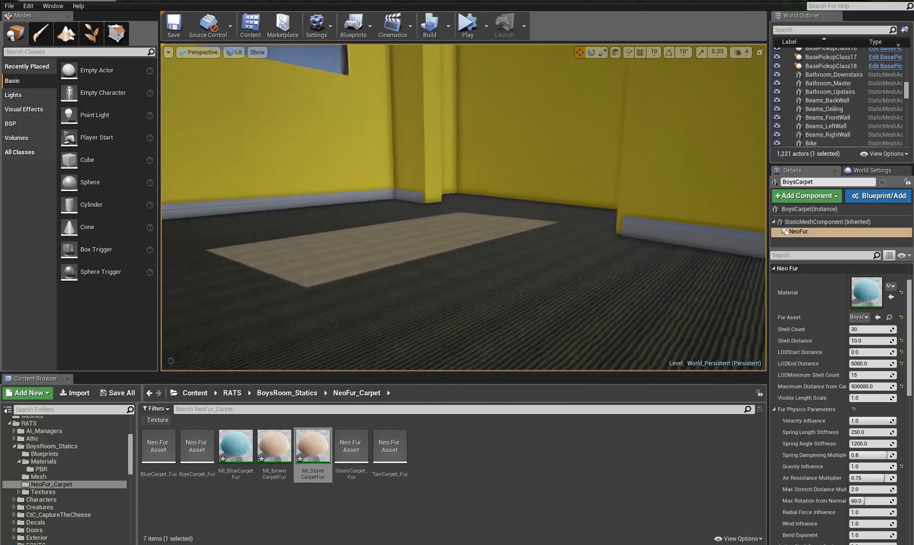
right_drag(464, 208, 656, 209)
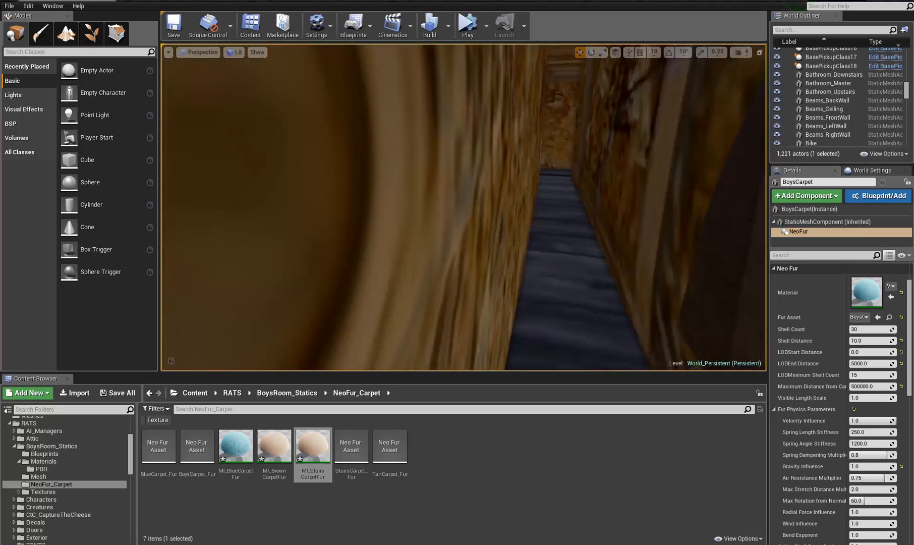
right_drag(464, 207, 484, 177)
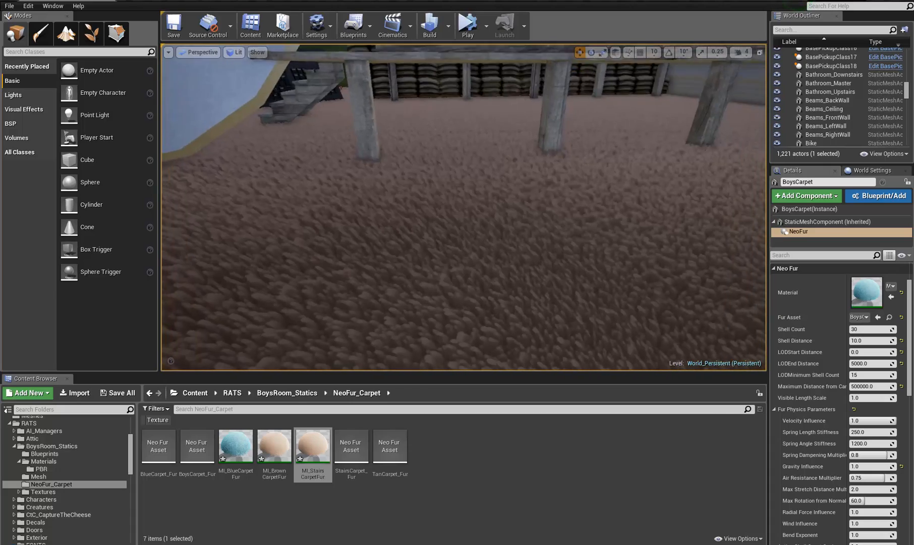
right_drag(464, 207, 479, 169)
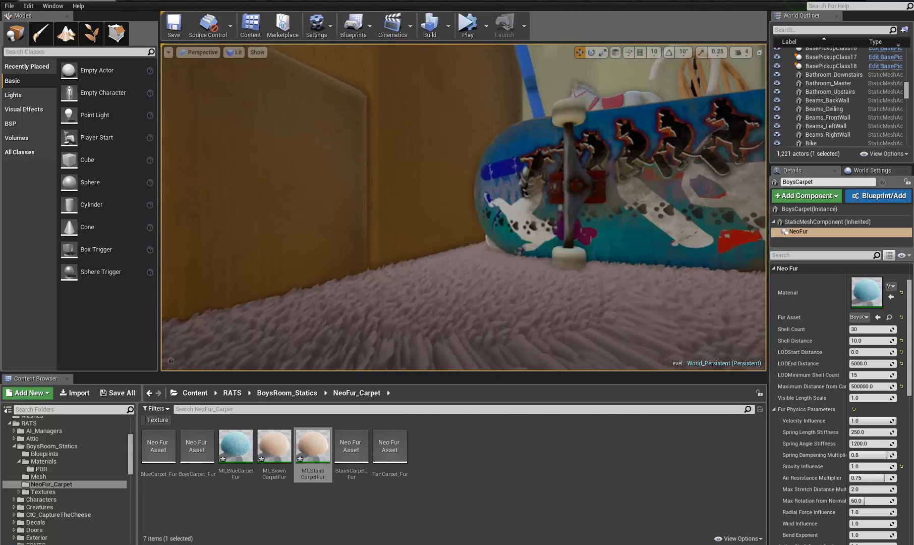
right_drag(634, 224, 701, 227)
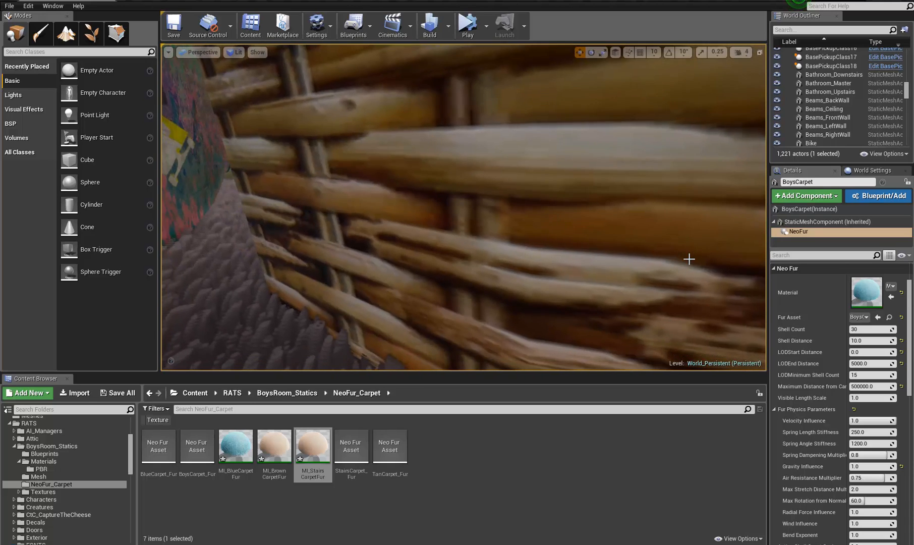
right_drag(688, 259, 682, 99)
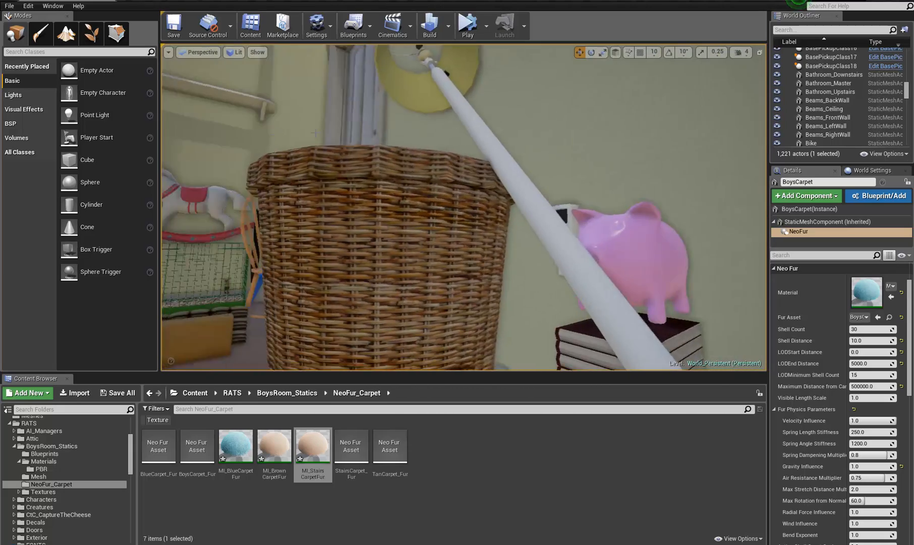
right_drag(314, 133, 145, 91)
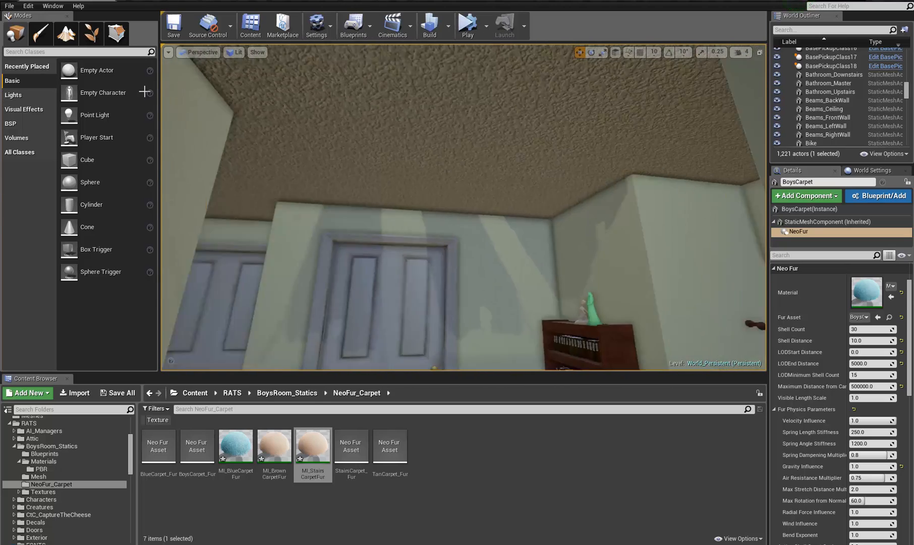
right_drag(339, 161, 338, 160)
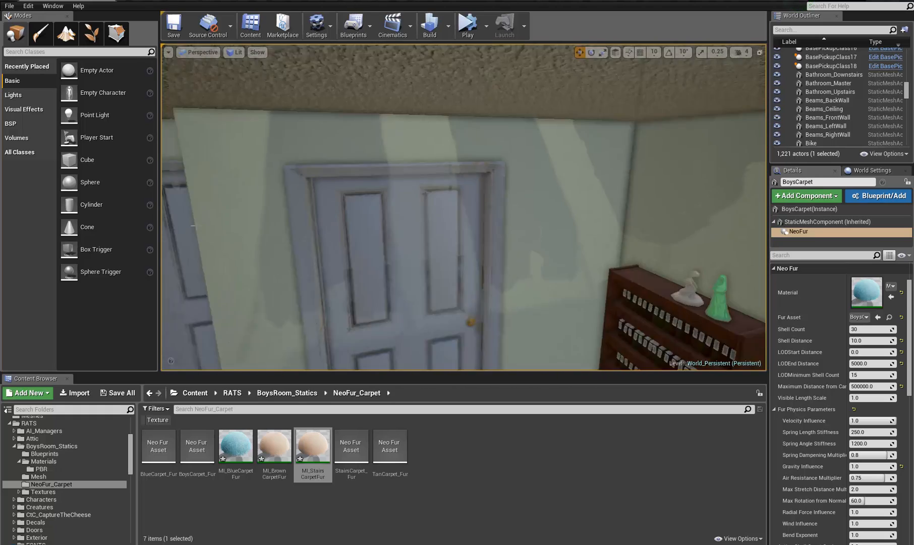
right_drag(207, 294, 360, 184)
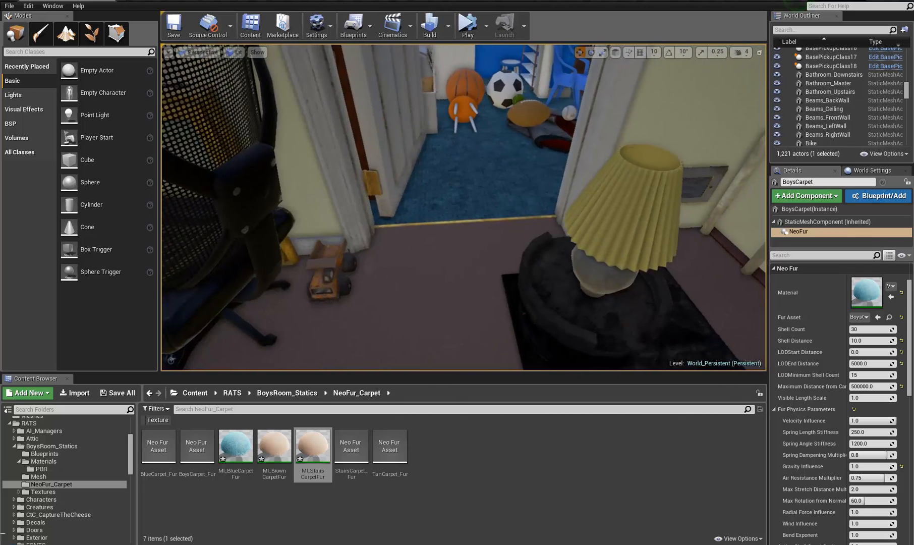
- Show the viewport full screen and compare the blue and brown carpet fur at the gold threshold beside the door frame
right_drag(1, 533, 875, 416)
key(w)
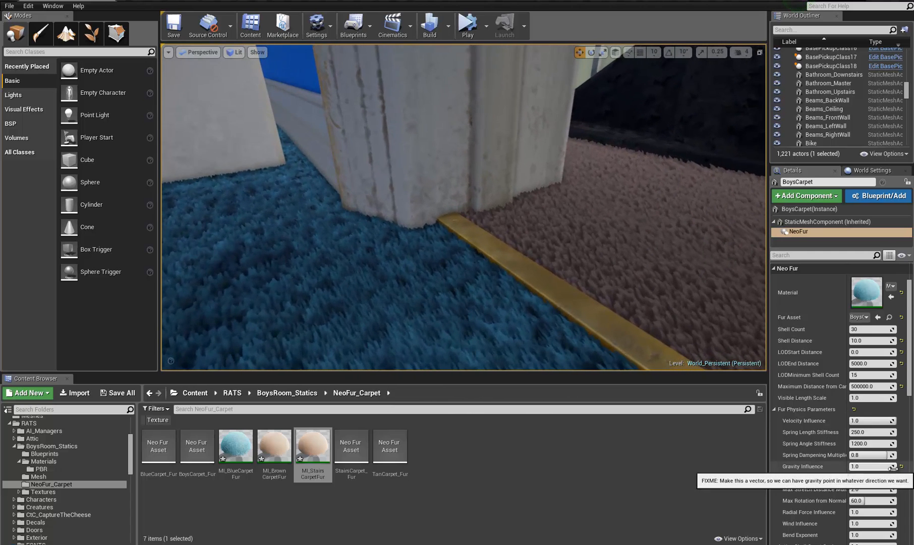
key(F11)
right_drag(555, 306, 548, 300)
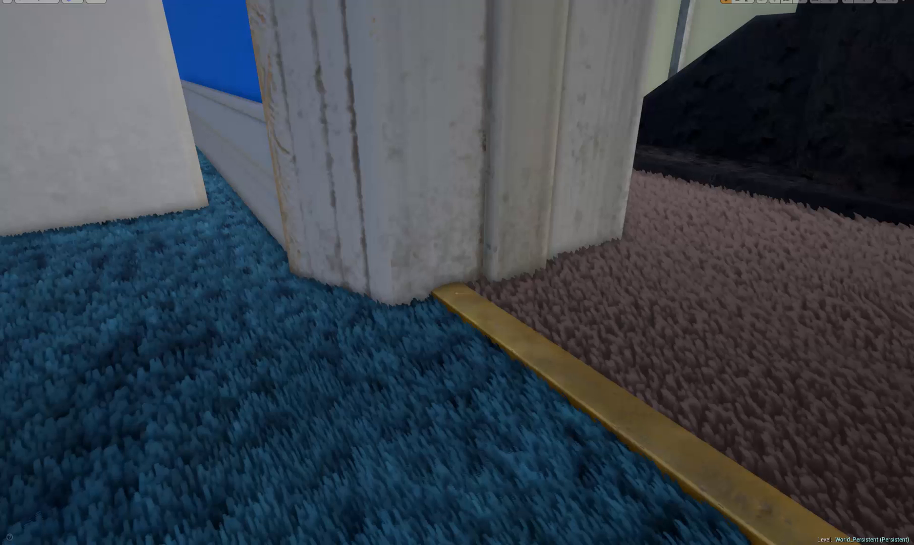
right_drag(673, 388, 583, 331)
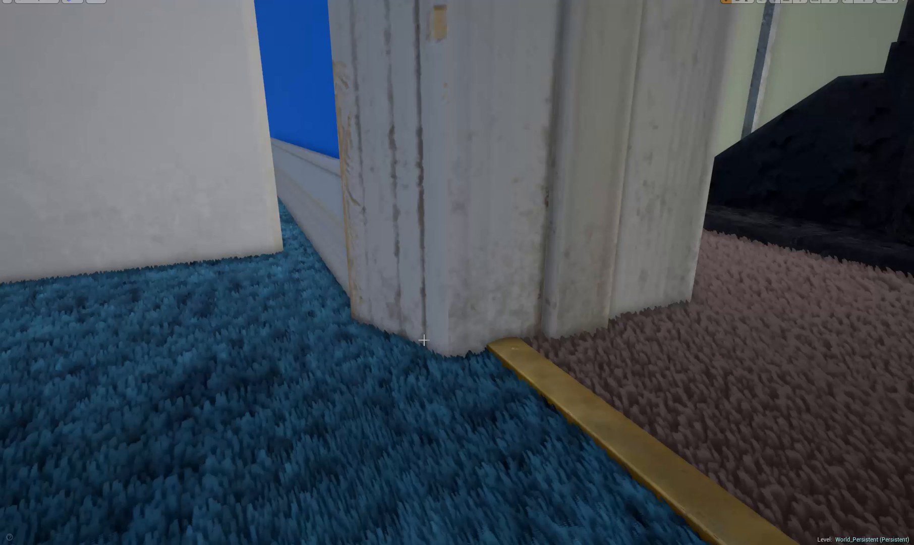
- Examine how the blue carpet strands meet the jacket, the balls and the plastic chair's legs in the boys' room
right_drag(508, 335, 0, 245)
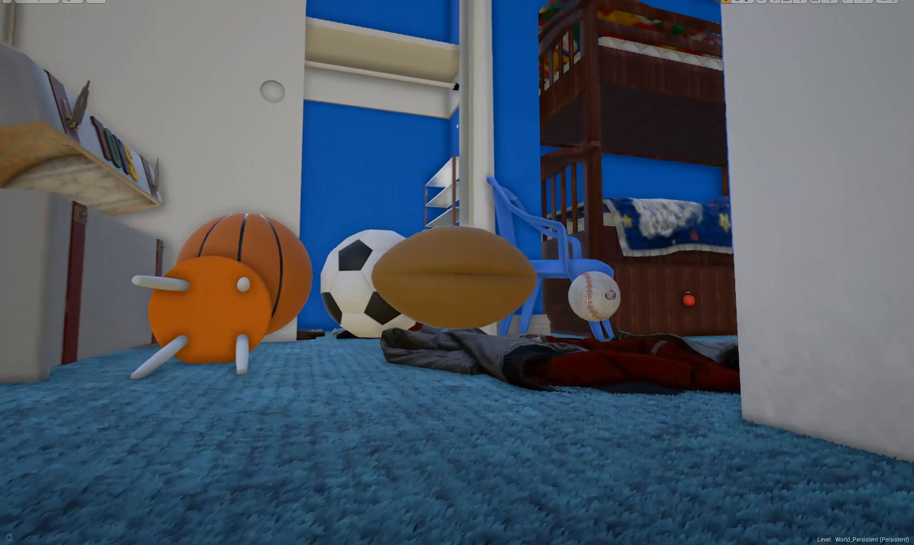
key(w)
right_drag(600, 315, 722, 542)
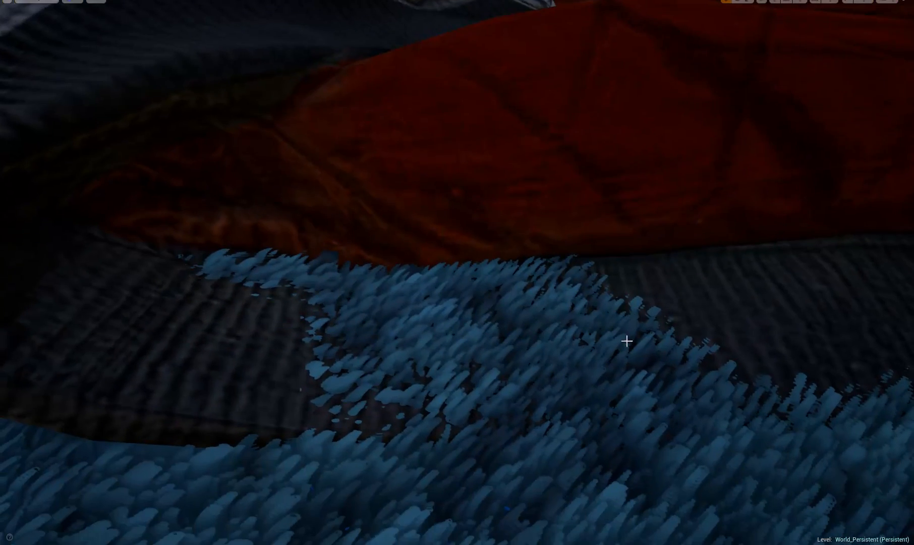
scroll(460, 281, down, 10)
scroll(453, 277, down, 6)
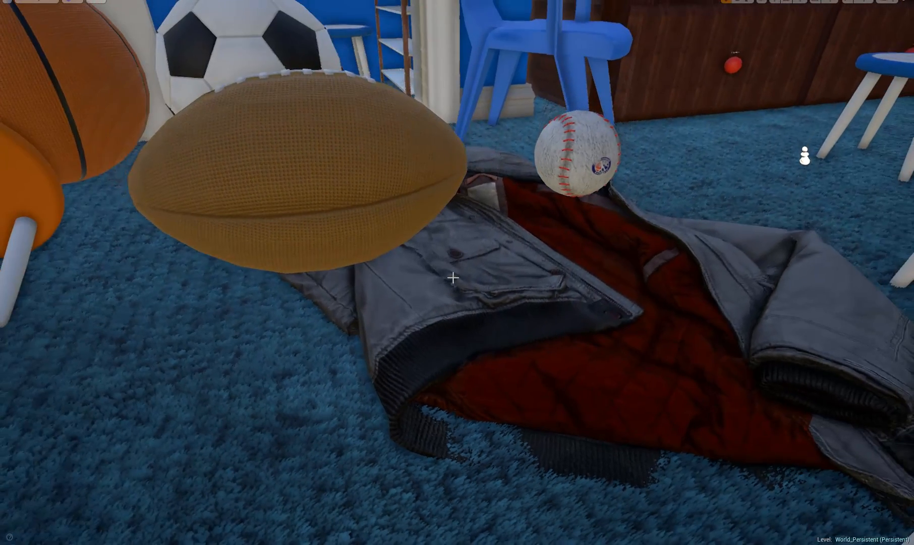
right_drag(687, 203, 671, 200)
key(s)
key(a)
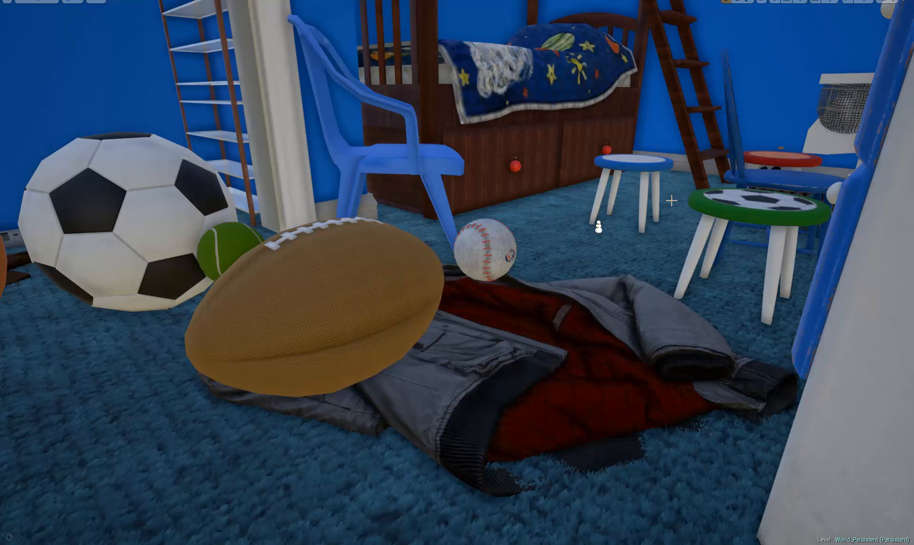
right_drag(671, 201, 629, 320)
key(w)
key(d)
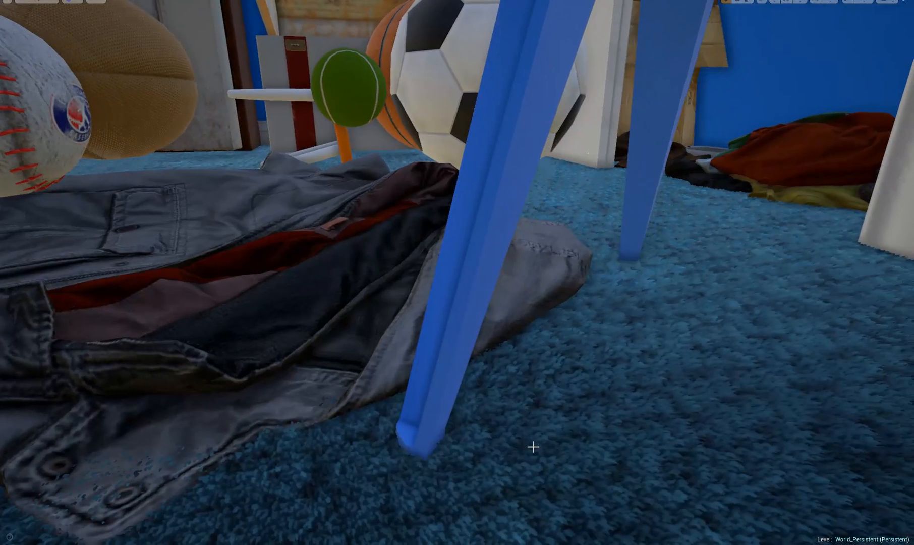
- Select the blue plastic chair and examine the carpet fur around the chair and stool legs
click(447, 402)
scroll(490, 390, down, 6)
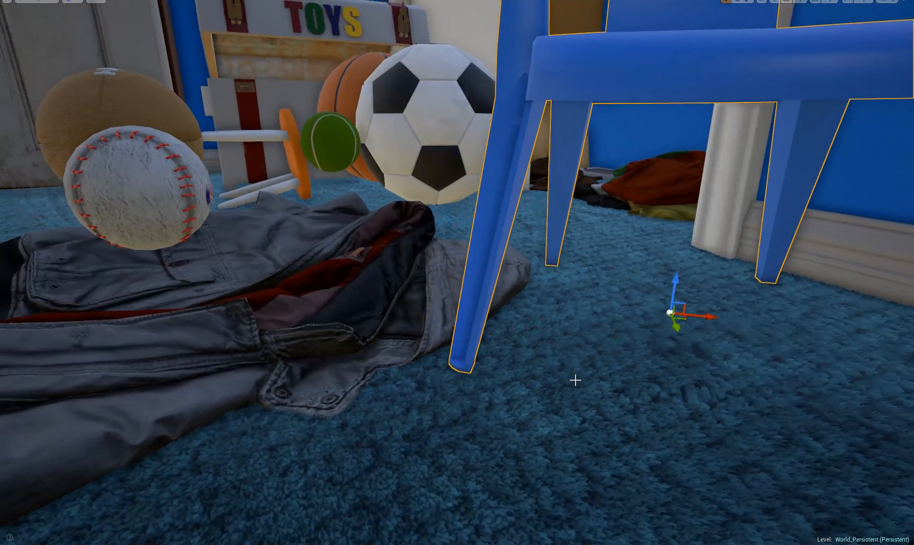
right_drag(576, 380, 913, 312)
right_drag(633, 371, 1, 343)
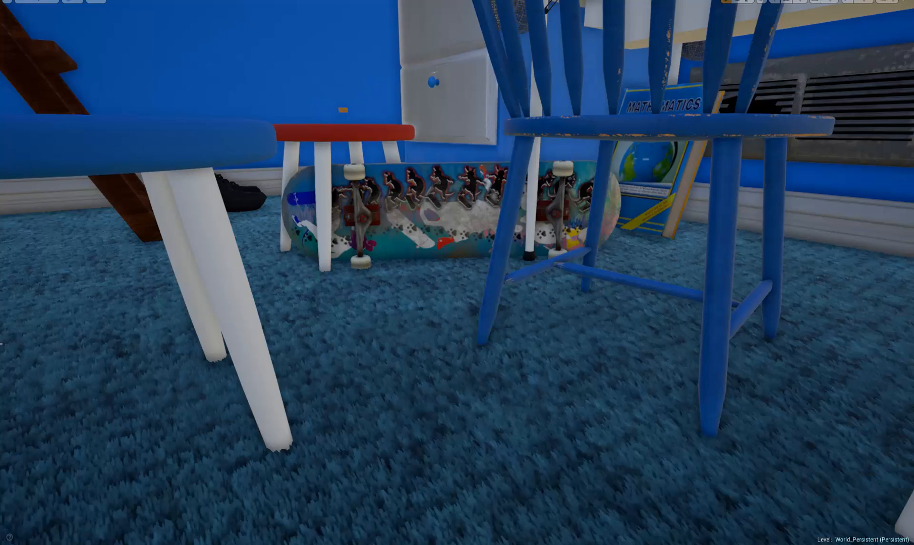
- Examine the blue carpet from the boys' room doorway, comparing its look from nearer and farther away
right_drag(1, 343, 504, 388)
key(w)
key(s)
key(w)
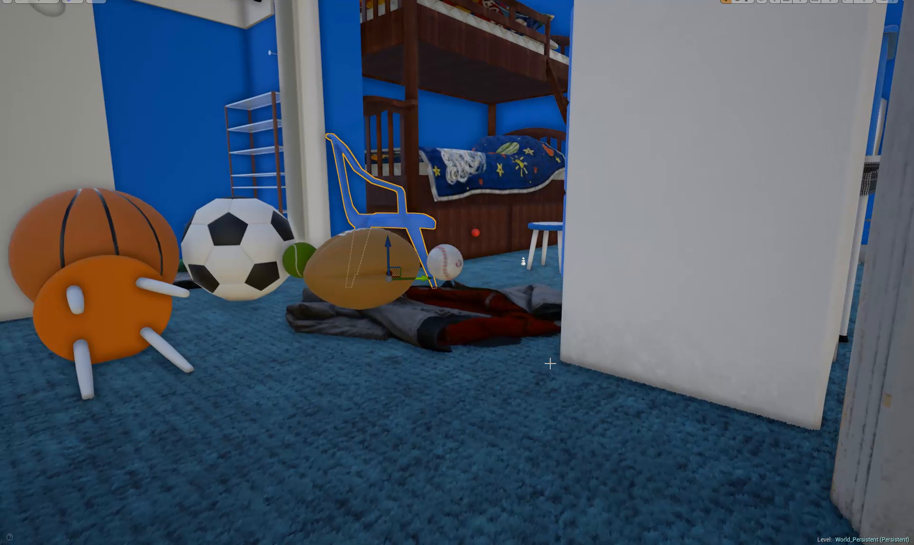
key(s)
right_drag(680, 408, 592, 365)
key(w)
key(w)
key(s)
key(s)
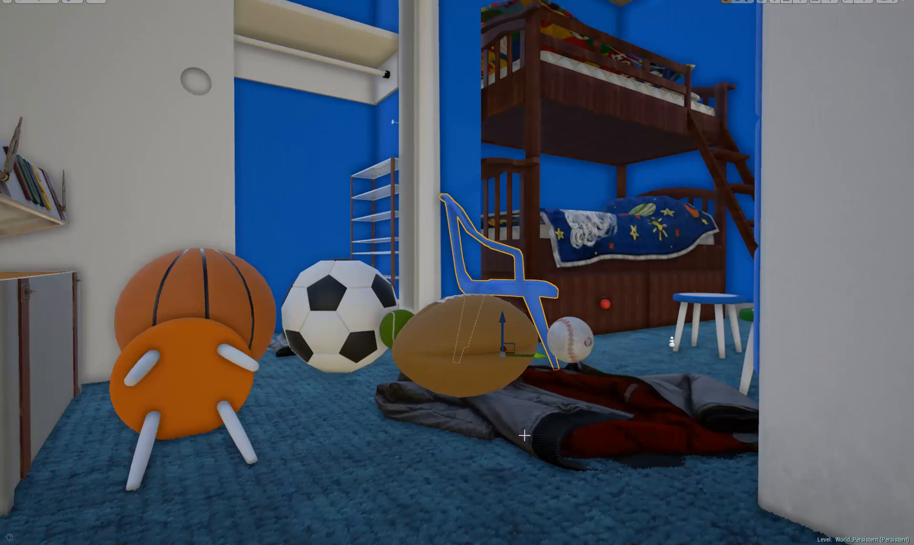
right_drag(579, 435, 439, 461)
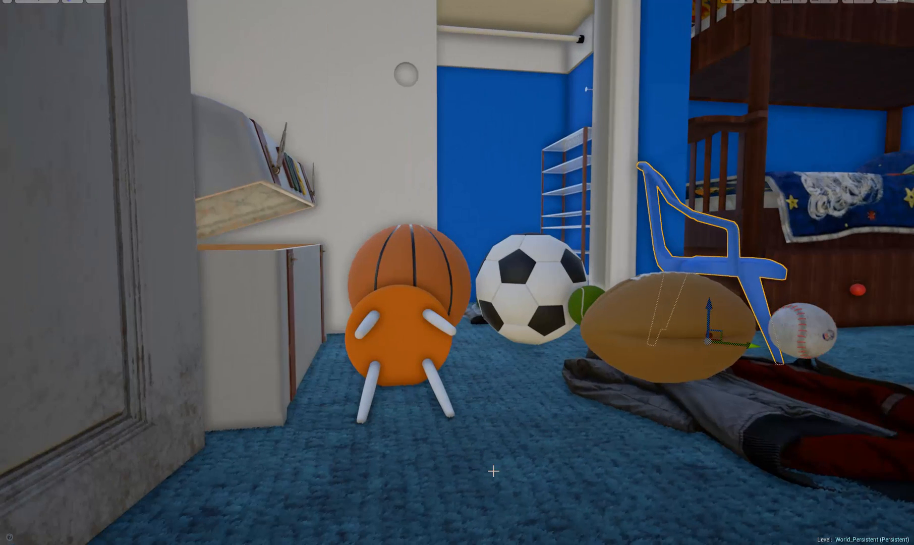
- Inspect the blue and brown carpets from above along the gold threshold beside the door
right_drag(493, 470, 650, 480)
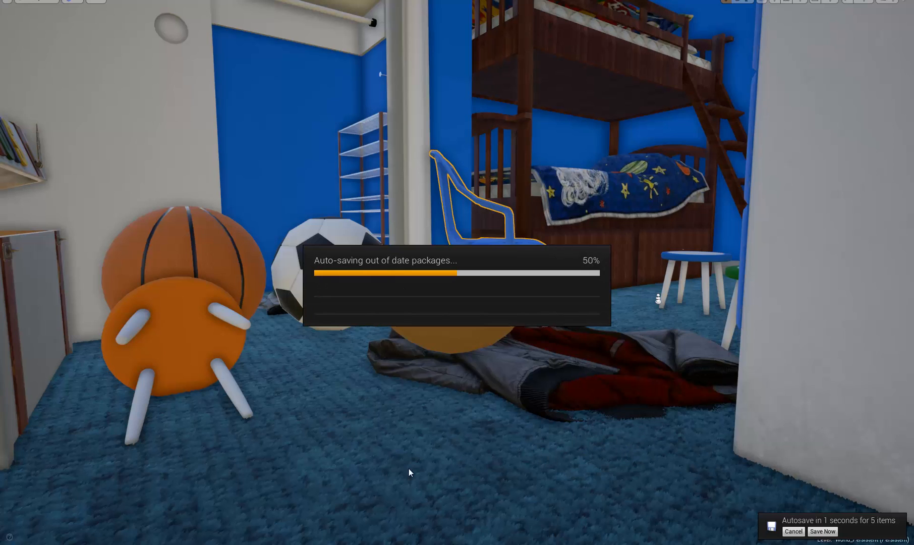
right_drag(418, 534, 531, 542)
alt+drag(531, 542, 358, 542)
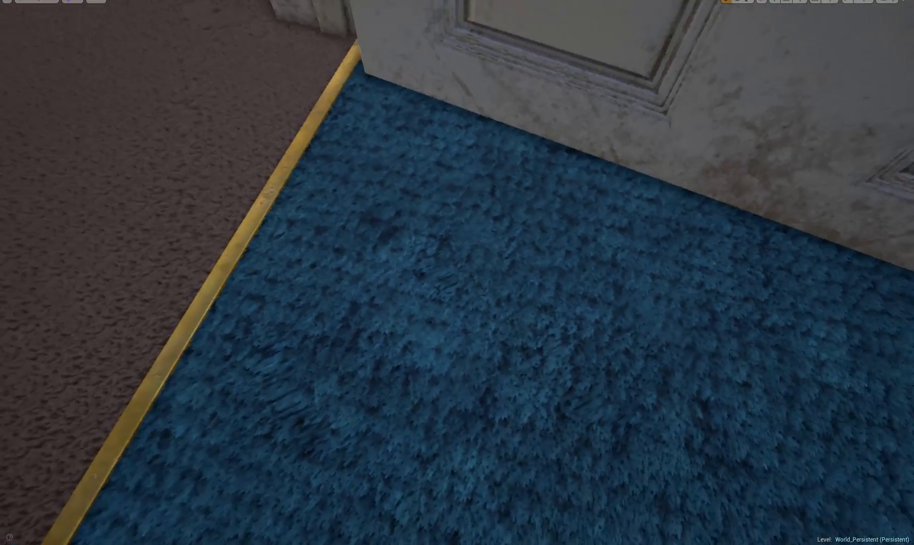
- Examine how the blue and brown carpets meet the door frame at the end of the gold threshold
alt+drag(358, 272, 699, 272)
right_drag(857, 187, 908, 189)
right_drag(456, 272, 458, 294)
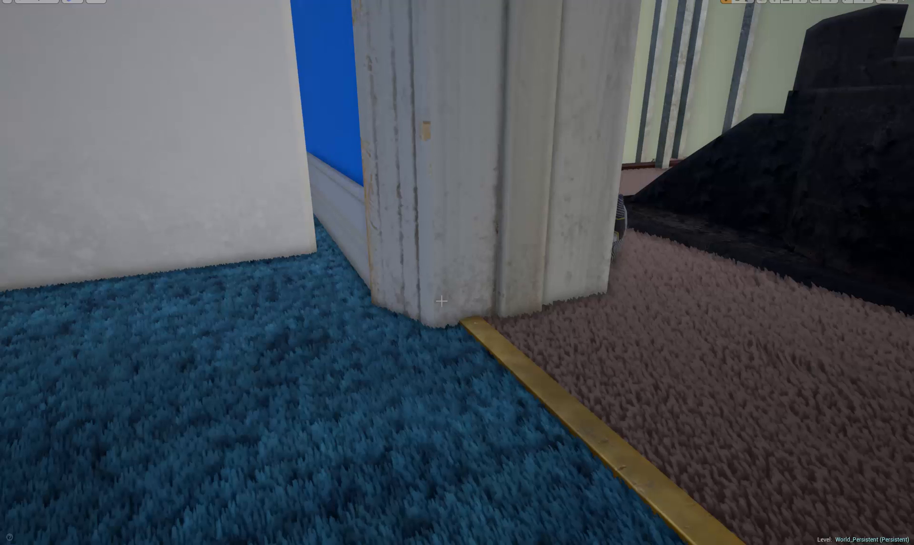
- Look around the dark, empty room with the white door, checking its walls and the bright rectangular patch
right_drag(719, 217, 727, 502)
key(w)
key(w)
key(w)
key(w)
scroll(439, 164, up, 3)
key(d)
key(w)
key(w)
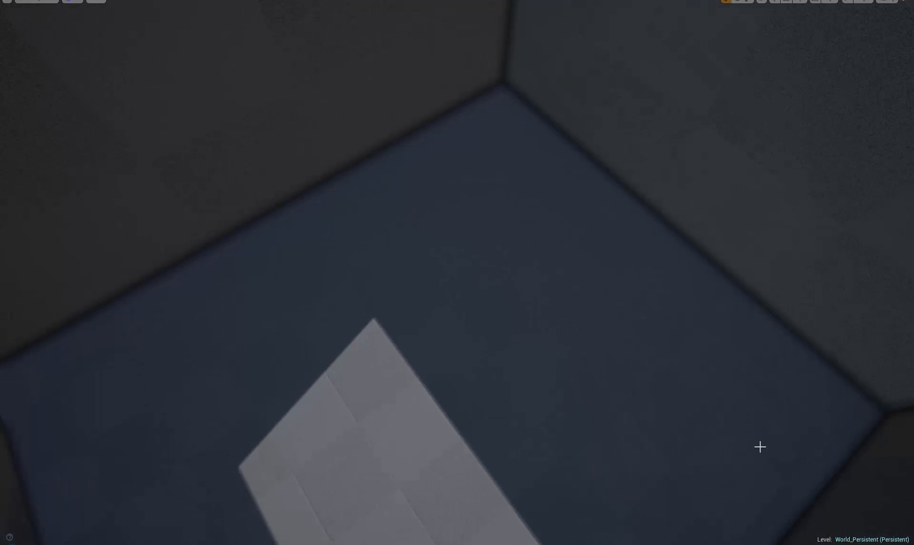
key(s)
right_drag(760, 447, 829, 449)
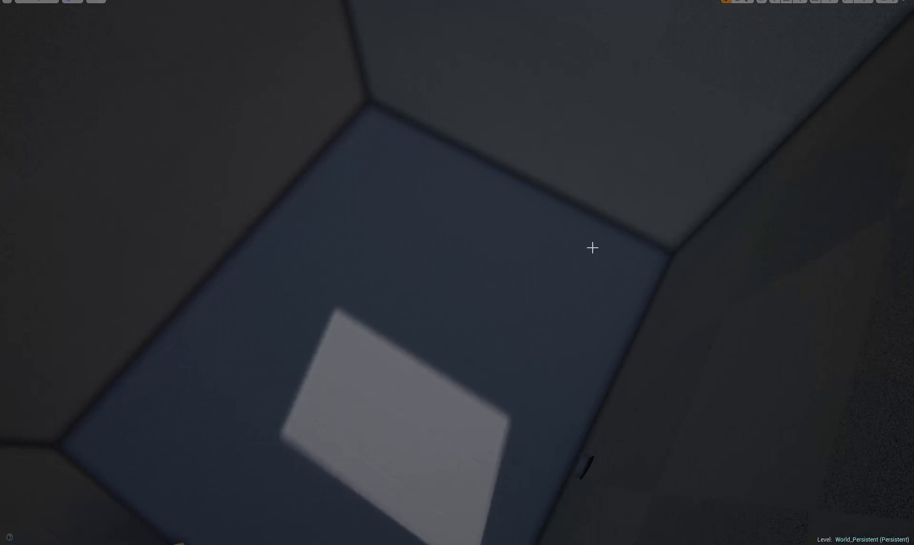
right_drag(663, 300, 2, 10)
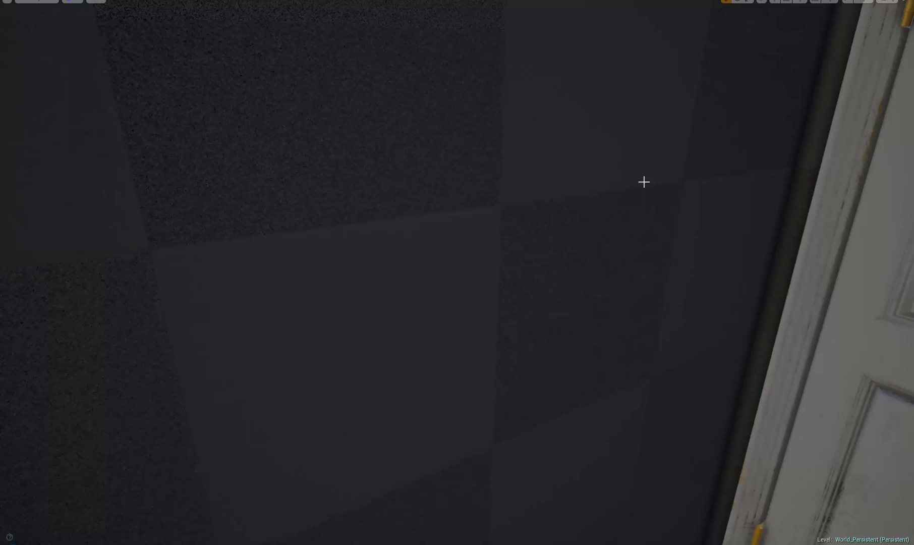
- Examine the fur direction of the brown hallway carpet between the gold threshold and the orange toy truck
right_drag(644, 182, 913, 368)
key(w)
right_drag(457, 272, 560, 285)
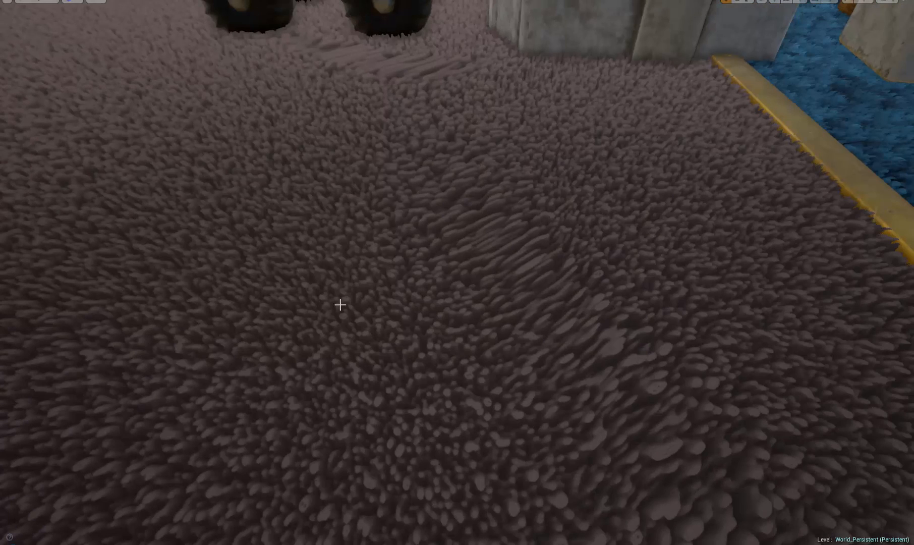
right_drag(340, 304, 251, 281)
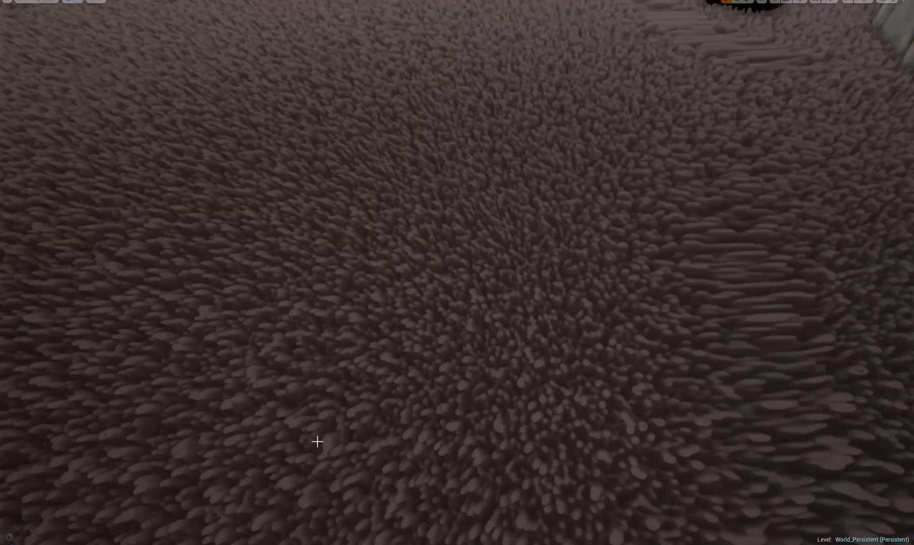
right_drag(446, 377, 355, 298)
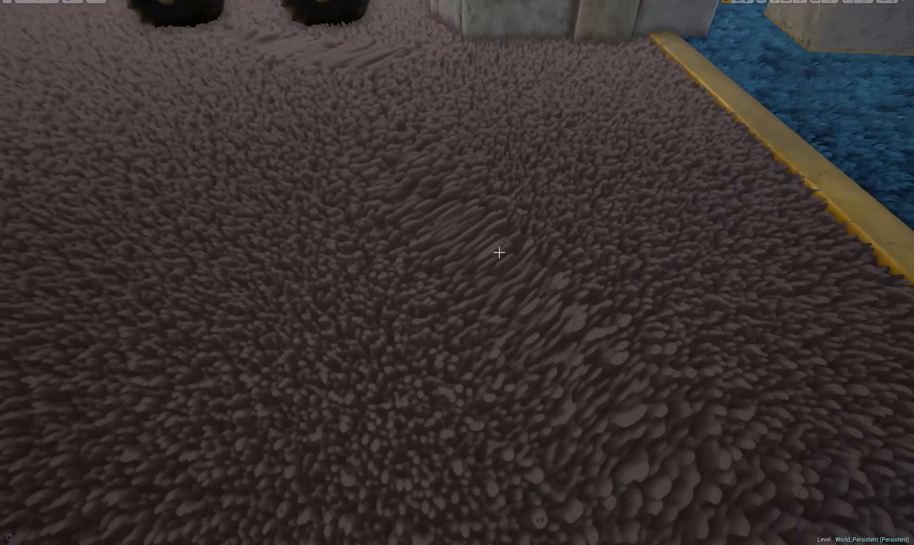
right_drag(502, 237, 358, 228)
- Inspect the brown carpet's stretched strands and fur shells close up beside the toy truck's wheels
scroll(358, 228, up, 5)
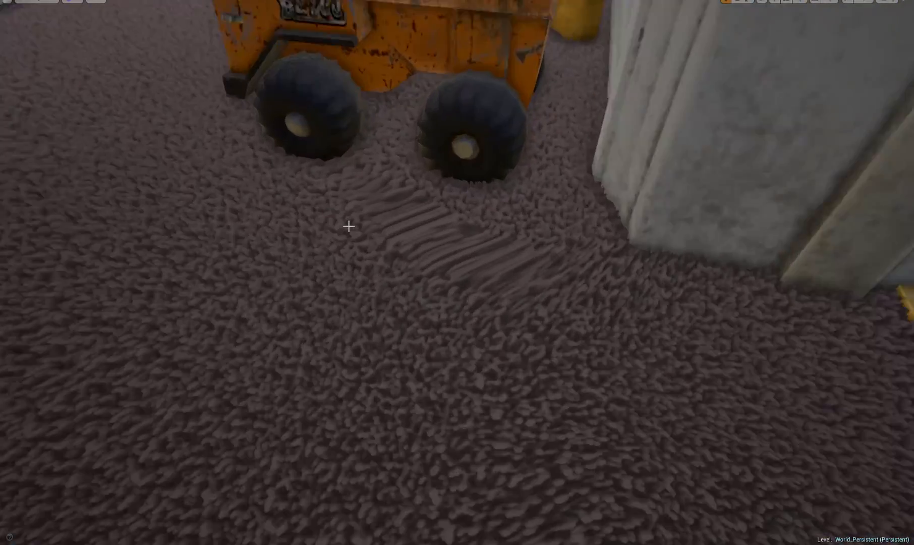
scroll(351, 227, up, 6)
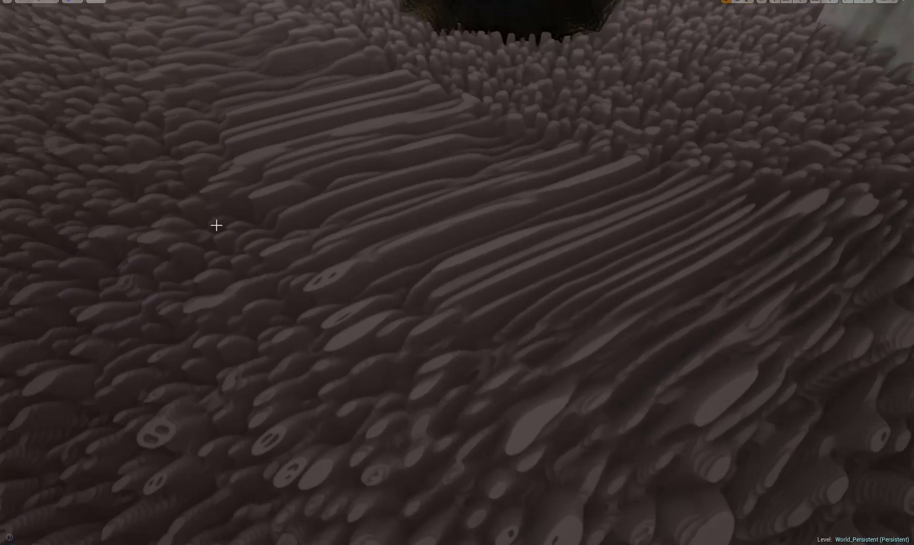
right_drag(216, 225, 1, 258)
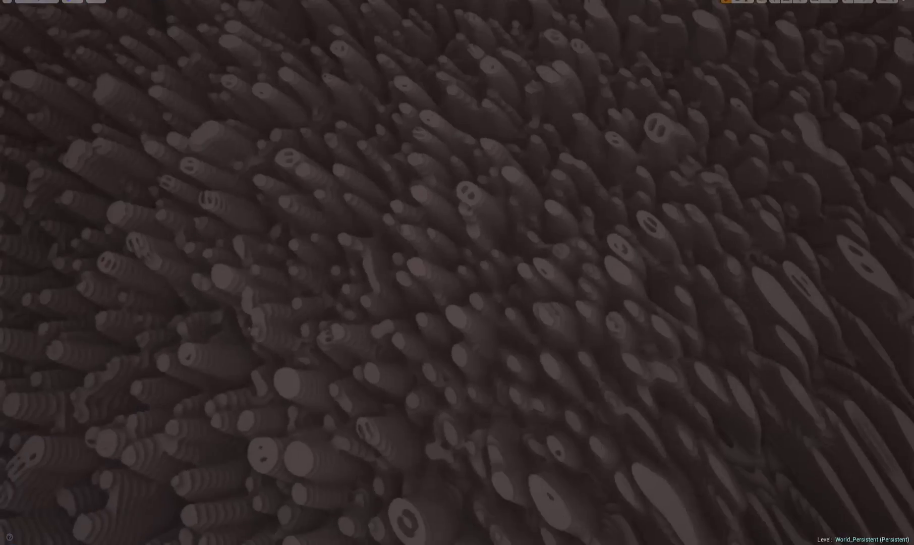
right_drag(457, 273, 858, 229)
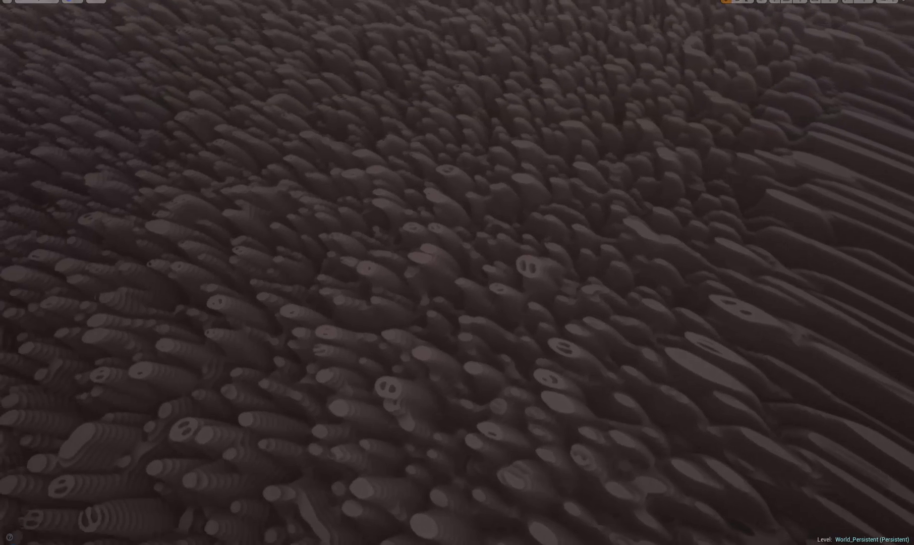